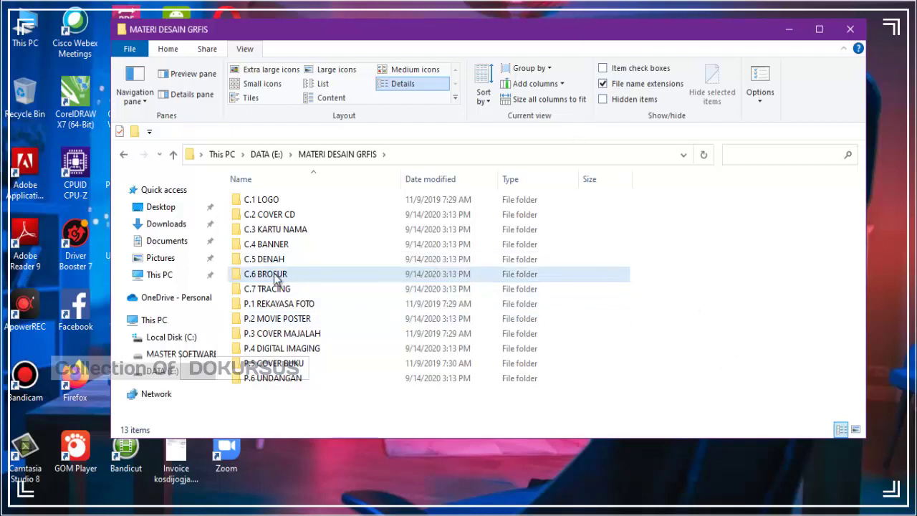
- Examine the sample brochure image brosurwisata rgb.jpg and its neighbouring pictures in the C.6 BROSUR folder
{"action": "double_click", "coordinate": [270, 273]}
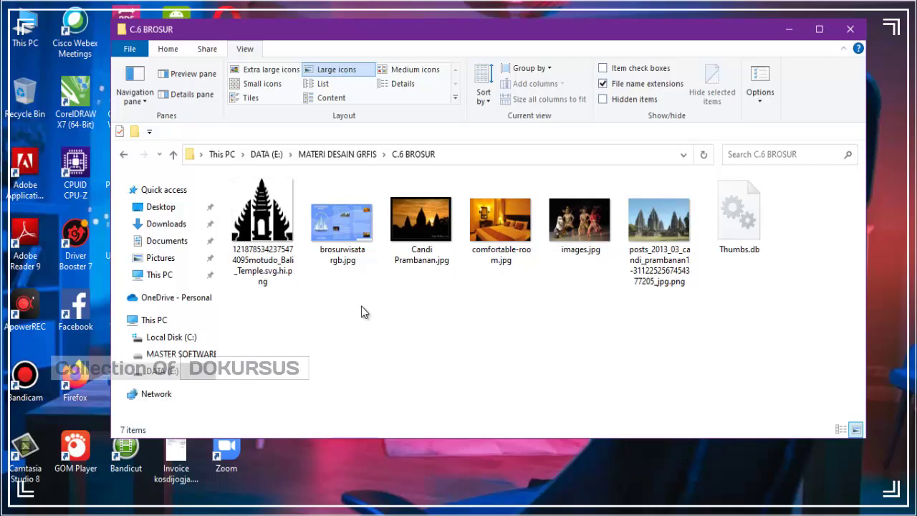
{"action": "double_click", "coordinate": [344, 225]}
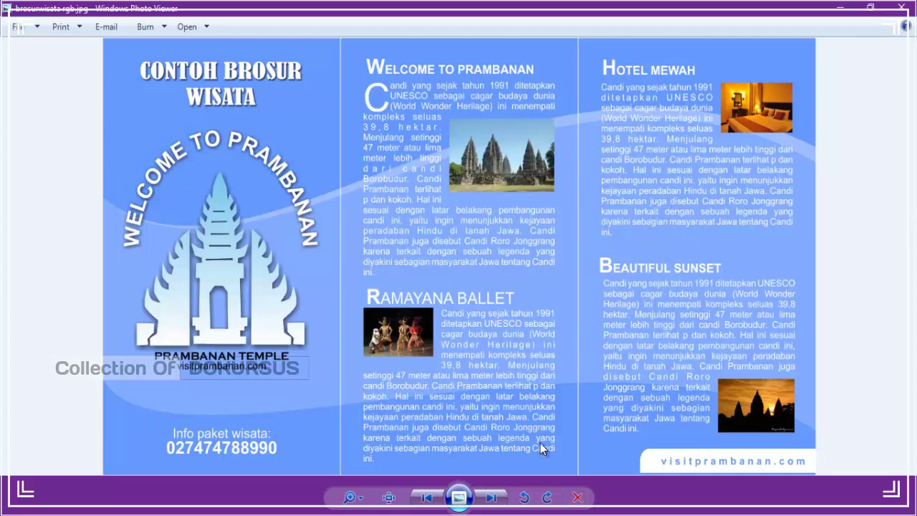
{"action": "left_click", "coordinate": [494, 500]}
{"action": "left_click", "coordinate": [498, 501]}
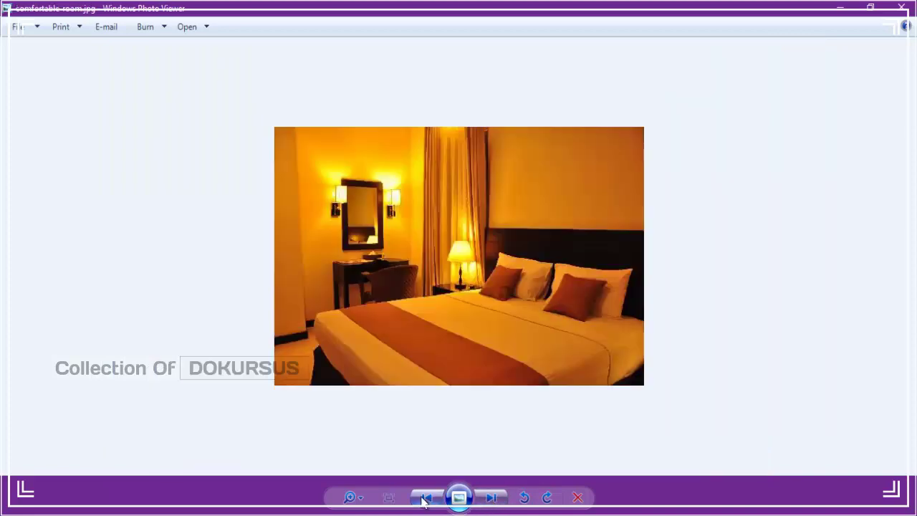
{"action": "left_click", "coordinate": [426, 497]}
{"action": "left_click", "coordinate": [426, 497]}
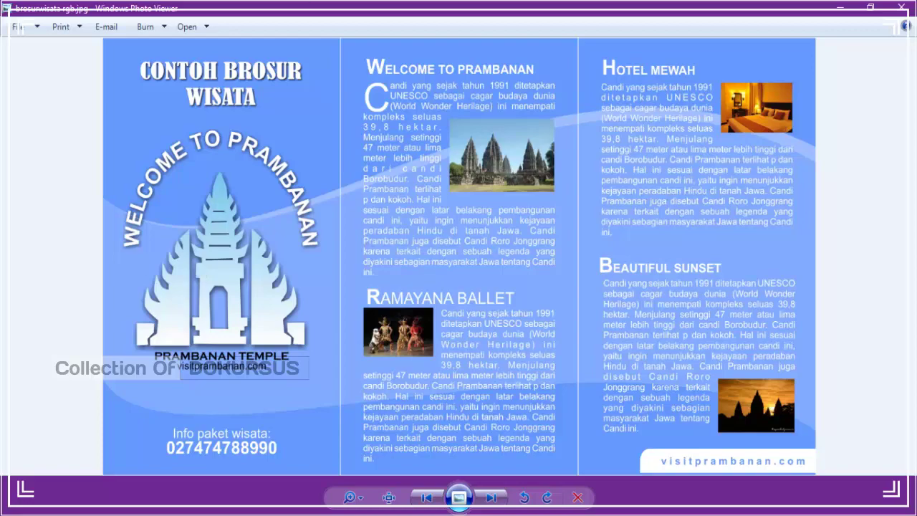
{"action": "left_click", "coordinate": [897, 7]}
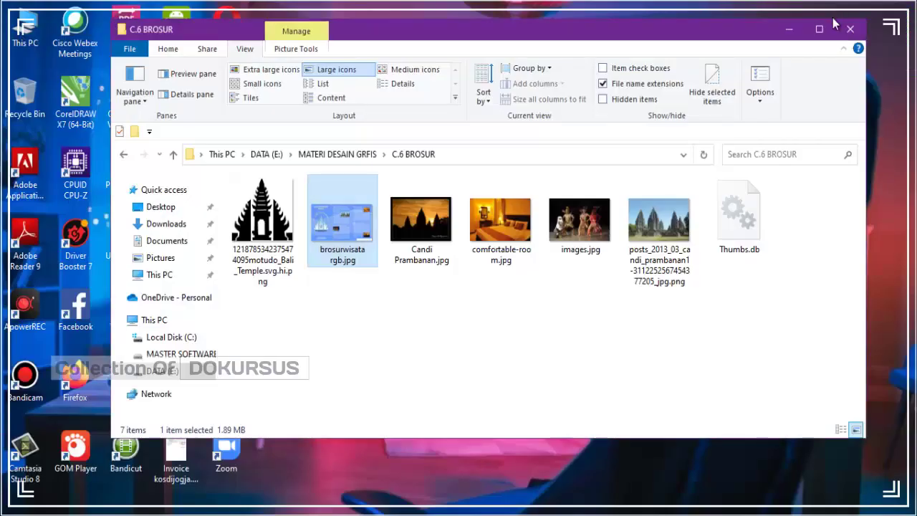
{"action": "left_click", "coordinate": [790, 30]}
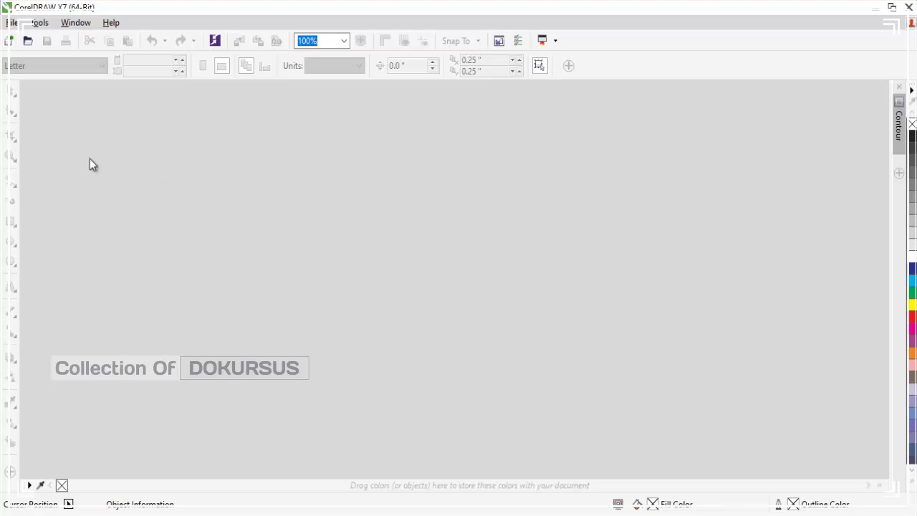
- In CorelDRAW X7, create a new A4 document with CMYK colour mode at 300 dpi and give it landscape orientation
{"action": "left_click", "coordinate": [10, 44]}
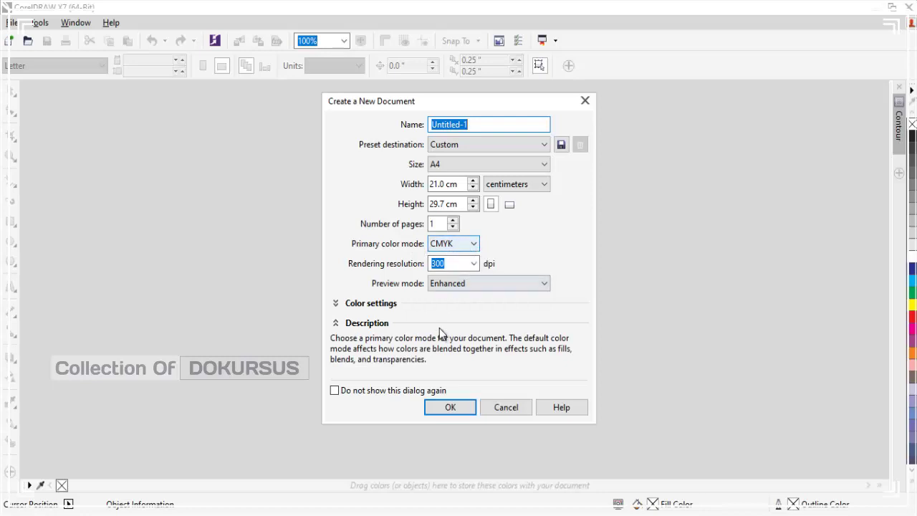
{"action": "left_click", "coordinate": [447, 408]}
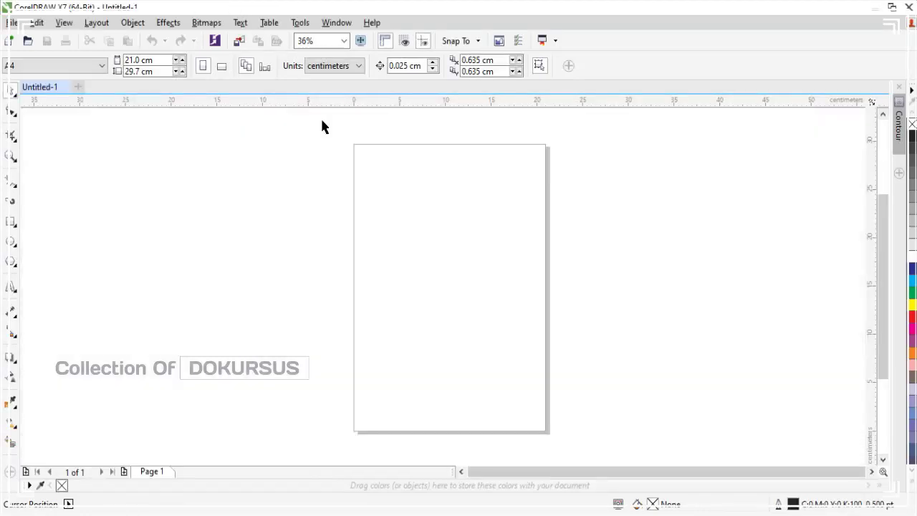
{"action": "left_click", "coordinate": [418, 510]}
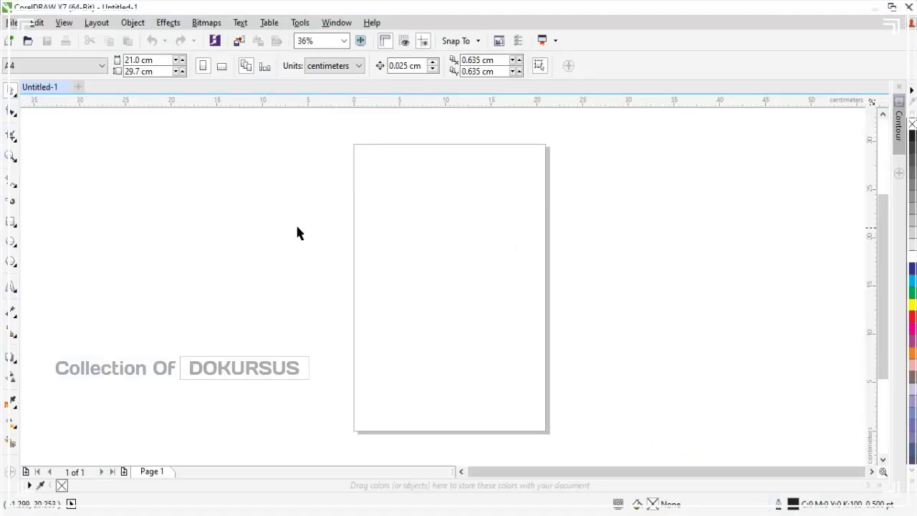
{"action": "left_click", "coordinate": [223, 68]}
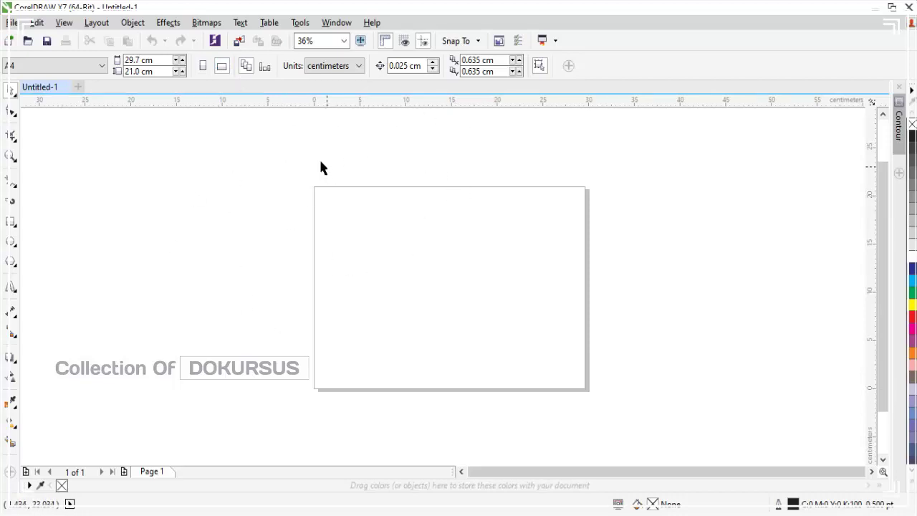
- Choose centimeters as the measurement units of the document
{"action": "left_click", "coordinate": [331, 66]}
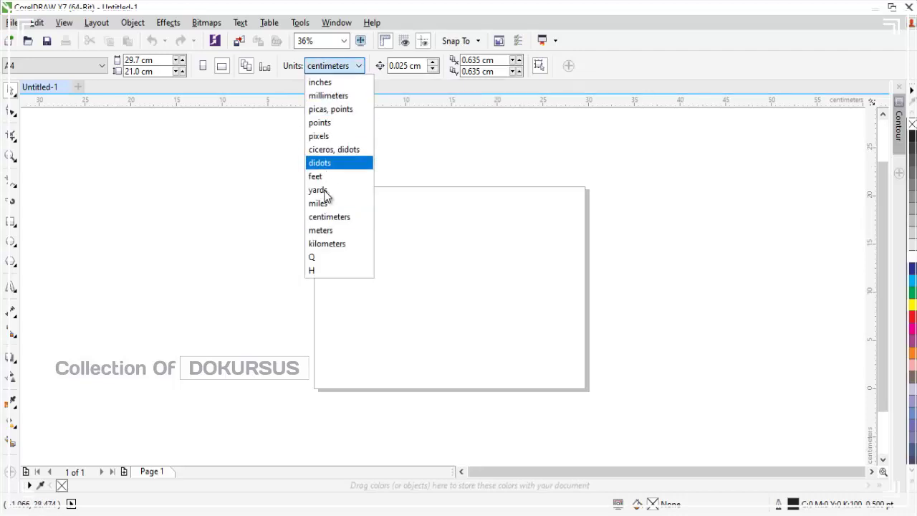
{"action": "left_click", "coordinate": [326, 216]}
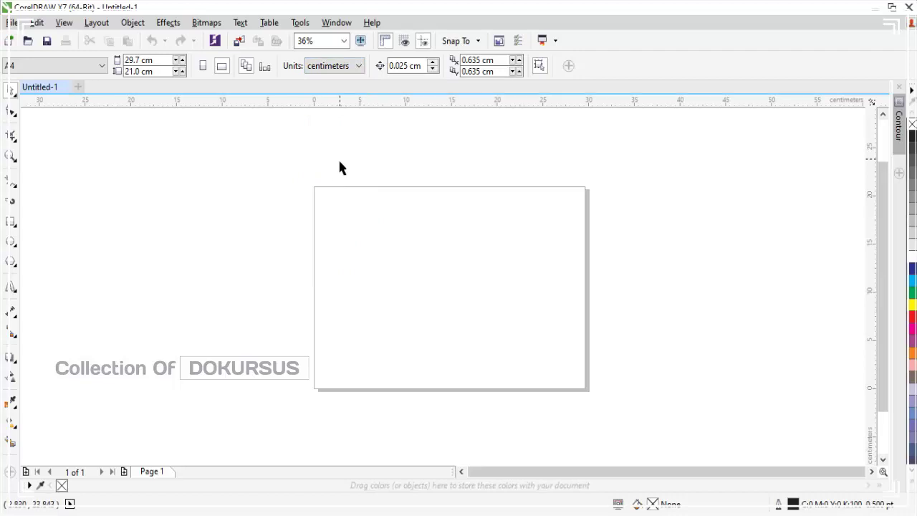
{"action": "left_click", "coordinate": [350, 71]}
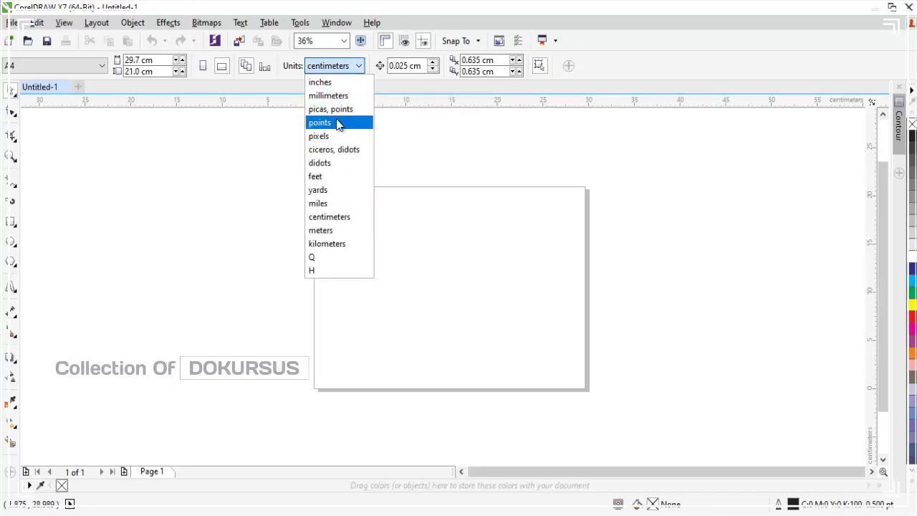
{"action": "left_click", "coordinate": [457, 180]}
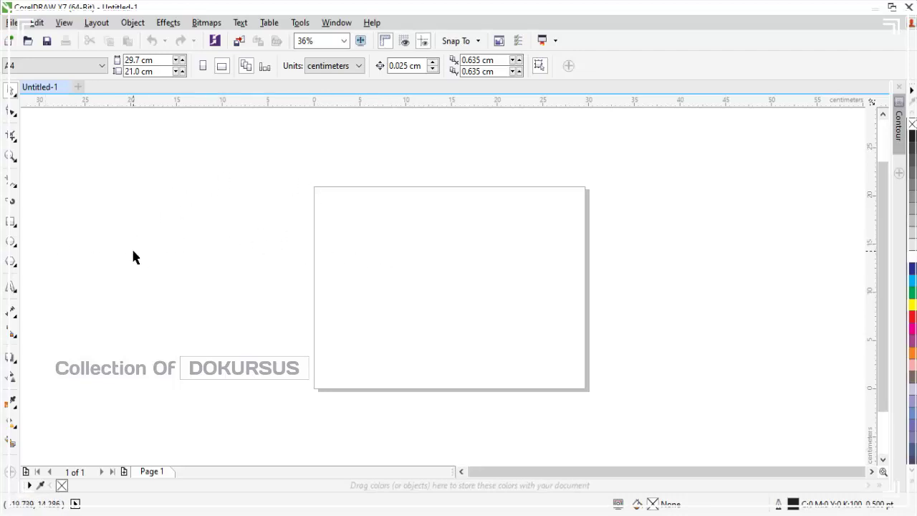
- Draw a rectangle about 29 × 20.4 cm just inside the page borders and deselect it
{"action": "left_click", "coordinate": [11, 221]}
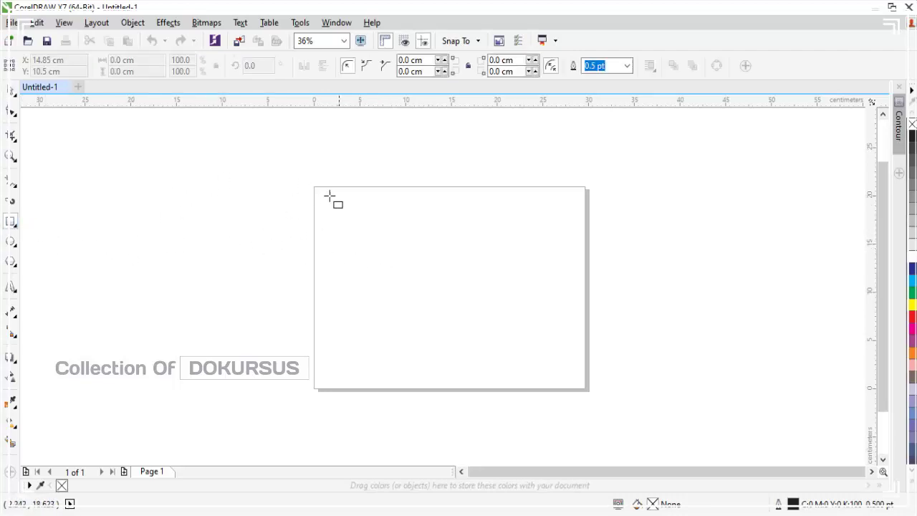
{"action": "left_click_drag", "start_coordinate": [319, 192], "coordinate": [582, 386]}
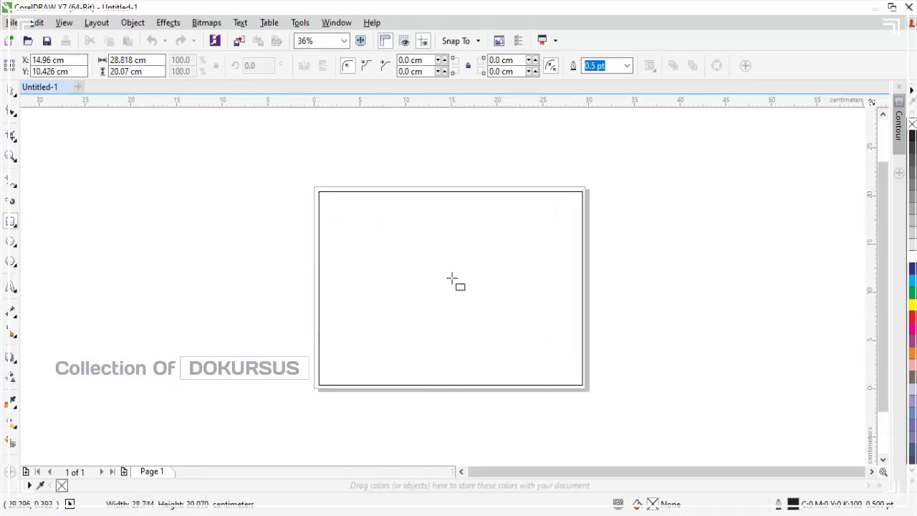
{"action": "key", "text": "shift+F2"}
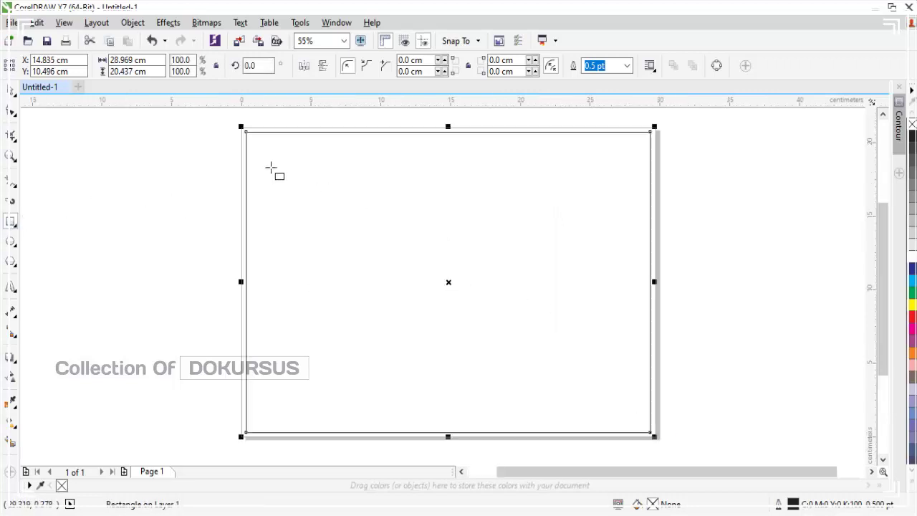
{"action": "left_click", "coordinate": [11, 91]}
{"action": "left_click", "coordinate": [125, 246]}
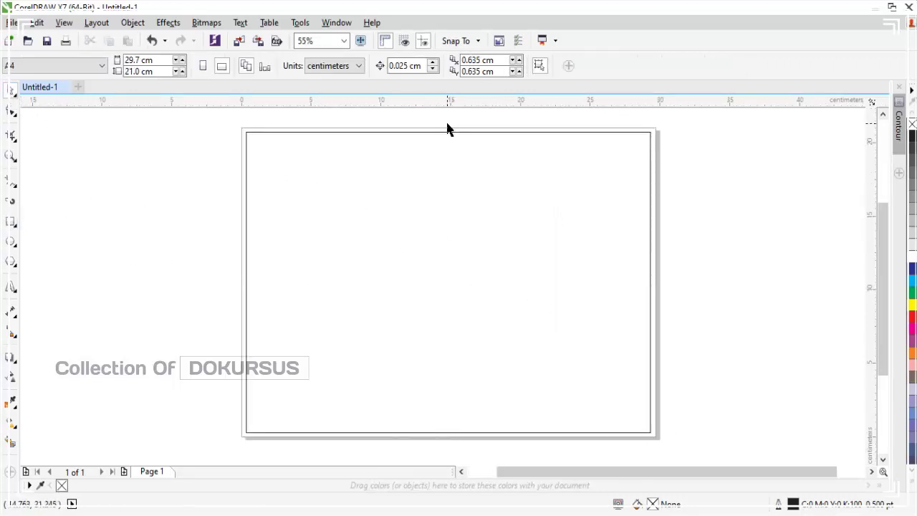
{"action": "scroll", "coordinate": [446, 120], "scroll_direction": "up", "scroll_amount": 3}
{"action": "scroll", "coordinate": [445, 119], "scroll_direction": "down", "scroll_amount": 4}
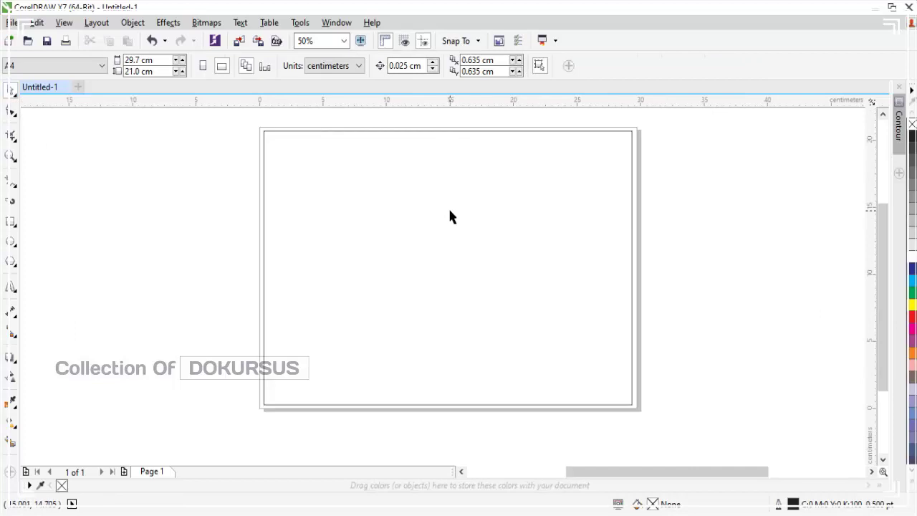
{"action": "scroll", "coordinate": [450, 212], "scroll_direction": "up", "scroll_amount": 2}
{"action": "scroll", "coordinate": [450, 211], "scroll_direction": "down", "scroll_amount": 2}
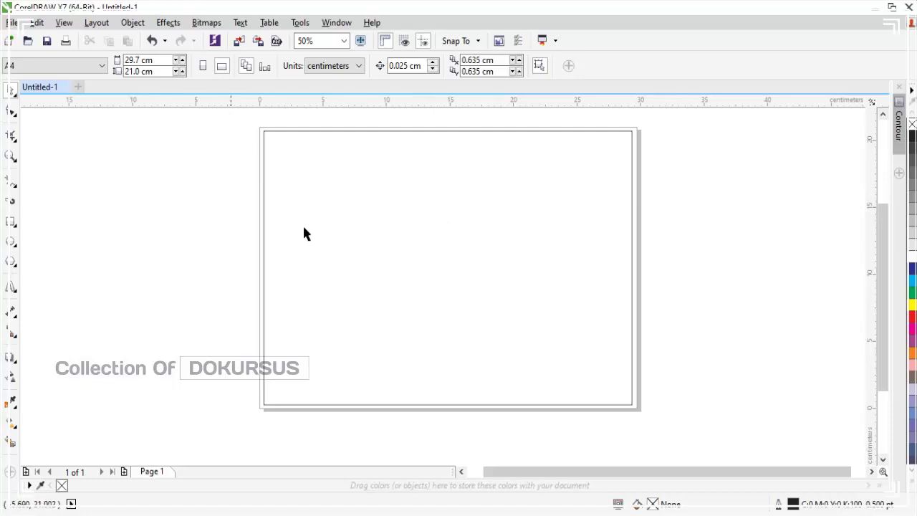
{"action": "left_click", "coordinate": [419, 245]}
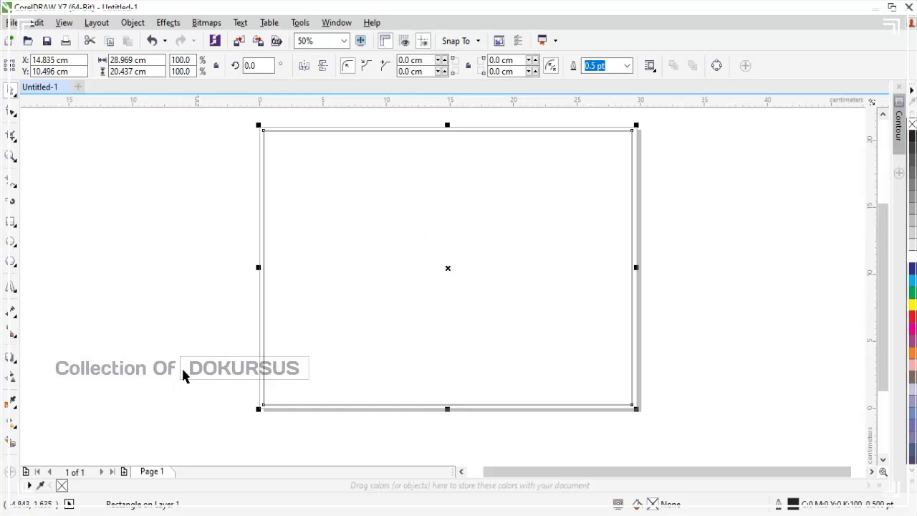
{"action": "left_click", "coordinate": [146, 232]}
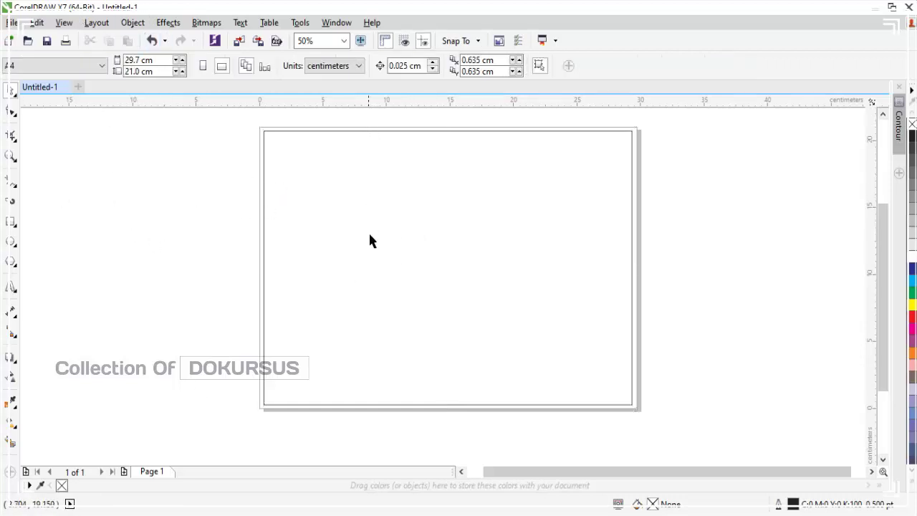
{"action": "left_click", "coordinate": [264, 315]}
{"action": "left_click", "coordinate": [713, 243]}
{"action": "left_click", "coordinate": [482, 229]}
{"action": "left_click", "coordinate": [689, 230]}
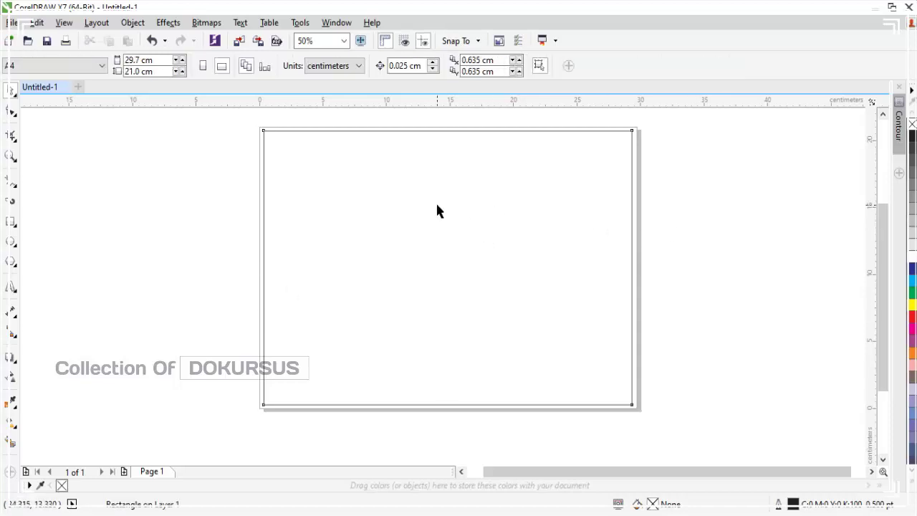
{"action": "left_click", "coordinate": [301, 137]}
{"action": "left_click", "coordinate": [214, 164]}
{"action": "left_click", "coordinate": [385, 178]}
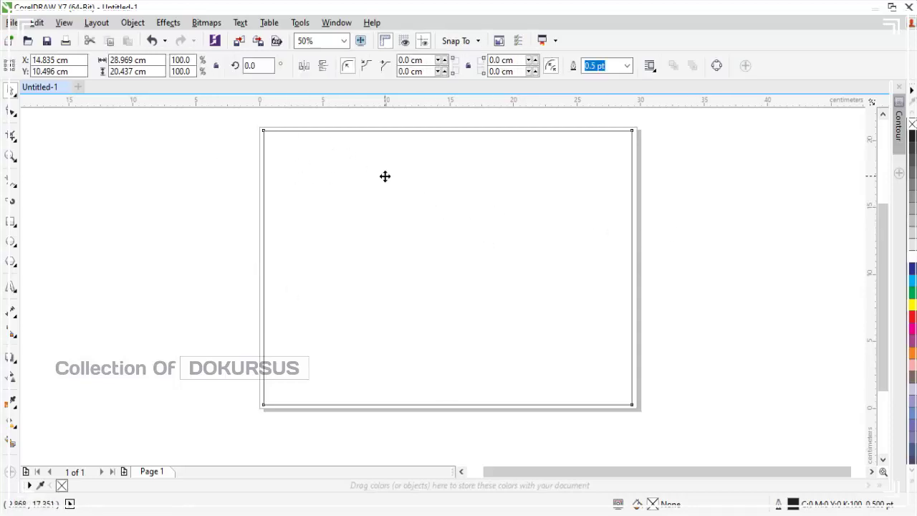
{"action": "left_click", "coordinate": [278, 171]}
- Scale the large rectangle to 33.3% of its width while keeping its height, then deselect it
{"action": "left_click", "coordinate": [263, 150]}
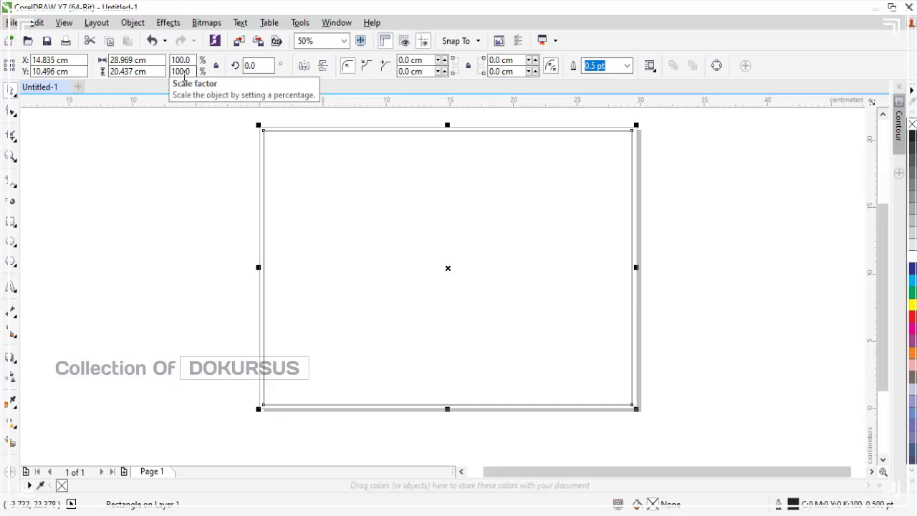
{"action": "left_click", "coordinate": [191, 83]}
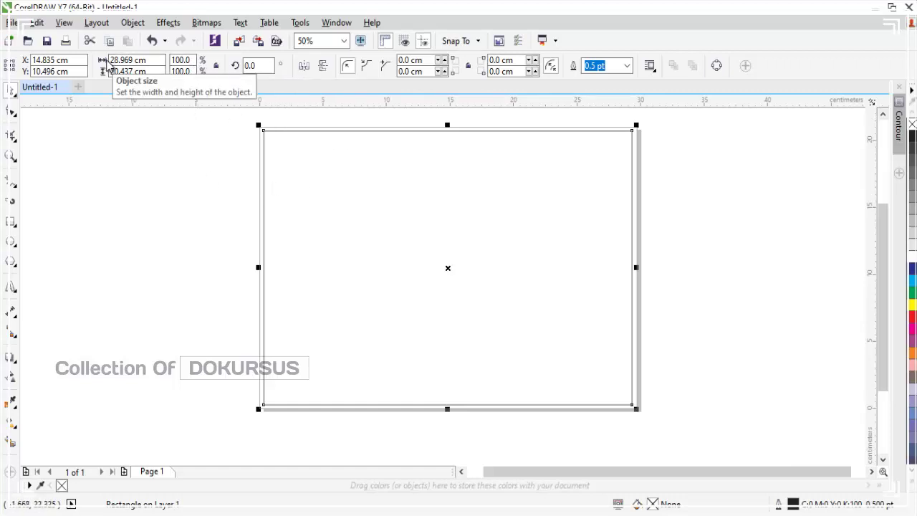
{"action": "left_click", "coordinate": [172, 61]}
{"action": "type", "text": "33"}
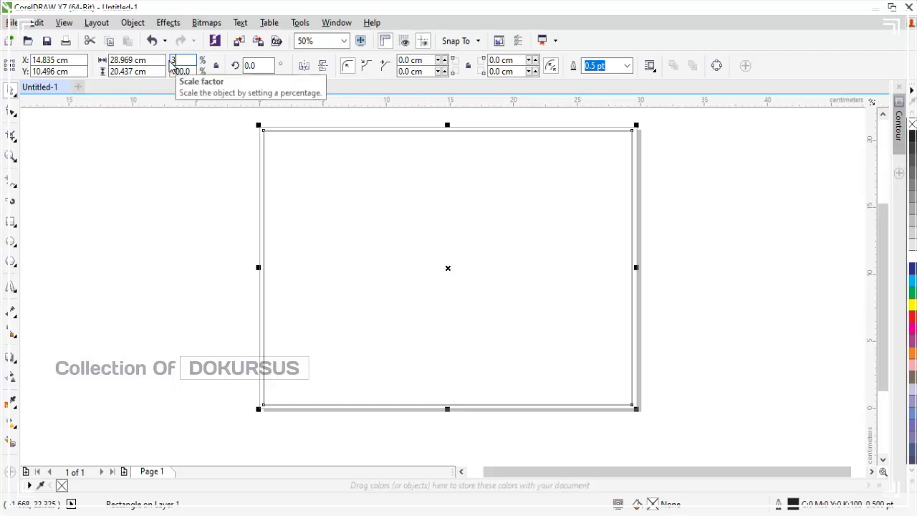
{"action": "type", "text": "."}
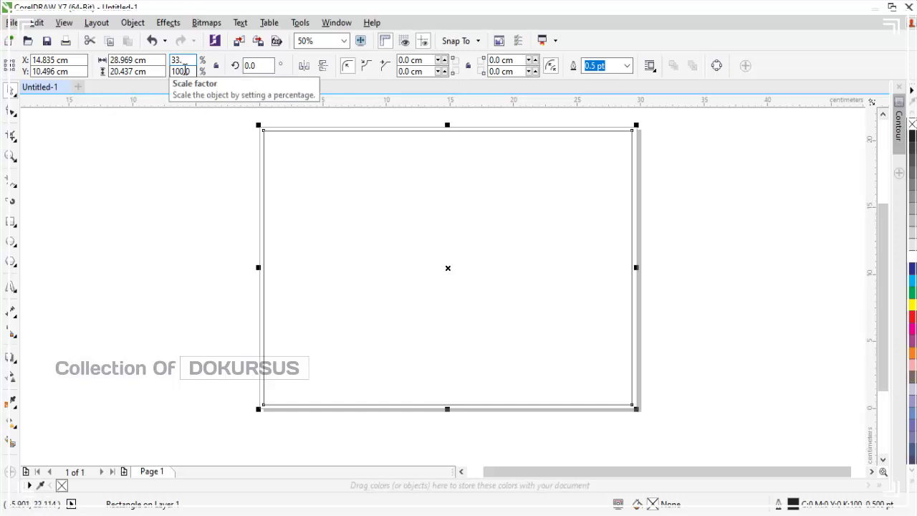
{"action": "type", "text": "3"}
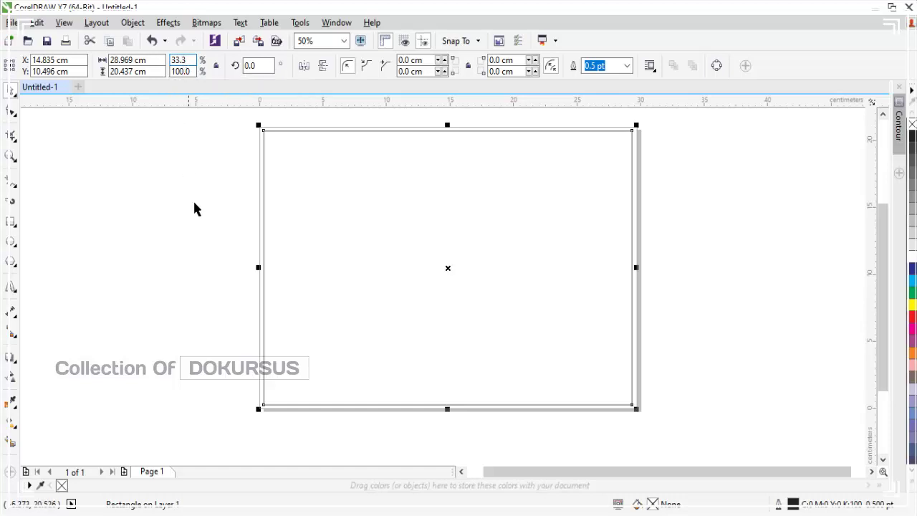
{"action": "key", "text": "Return"}
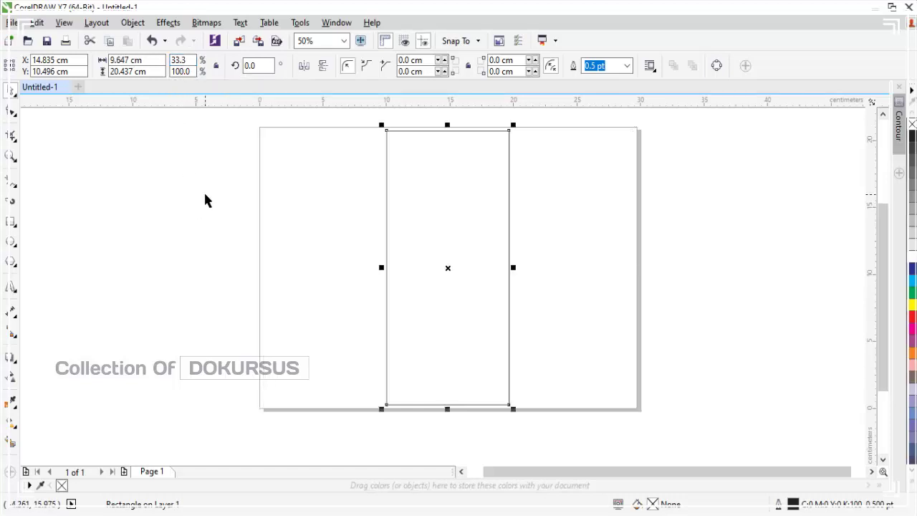
{"action": "left_click", "coordinate": [107, 140]}
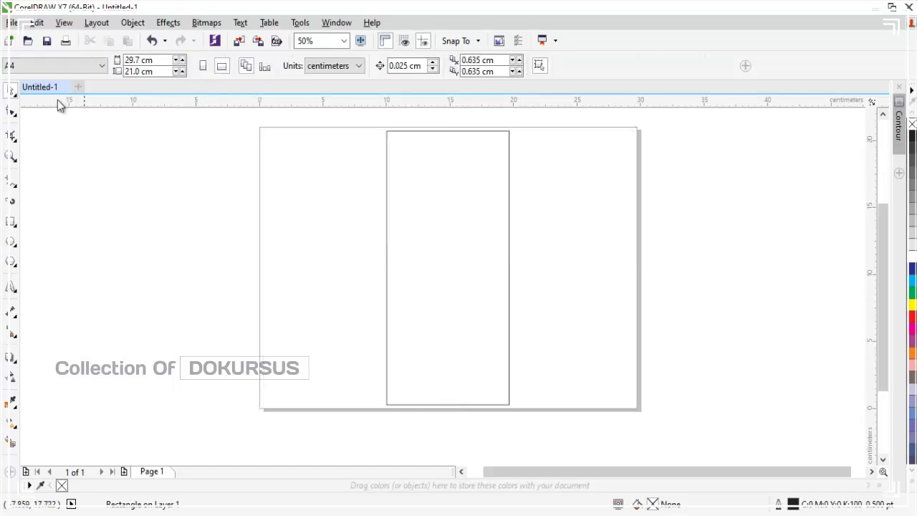
- Create a mirrored full-width copy of the narrow rectangle directly against its left edge to form the left brochure panel
{"action": "left_click", "coordinate": [451, 253]}
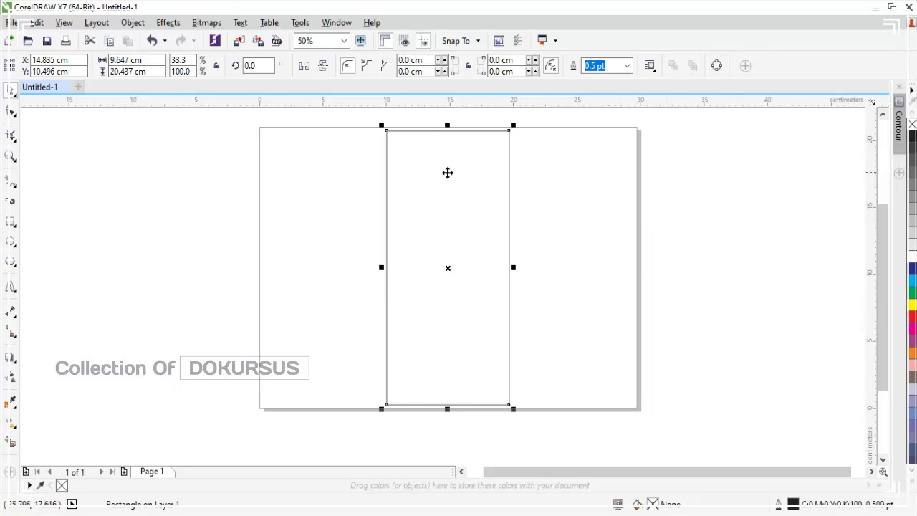
{"action": "left_click", "coordinate": [632, 212]}
{"action": "left_click", "coordinate": [509, 220]}
{"action": "left_click", "coordinate": [540, 218]}
{"action": "left_click", "coordinate": [473, 203]}
{"action": "left_click_drag", "start_coordinate": [514, 268], "coordinate": [303, 258]}
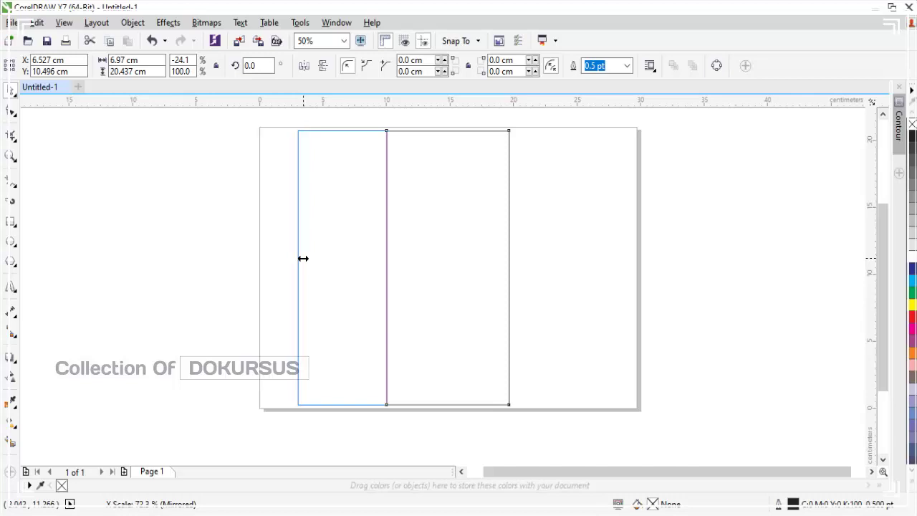
{"action": "key", "text": "ctrl"}
{"action": "left_click_drag", "start_coordinate": [303, 257], "coordinate": [310, 200]}
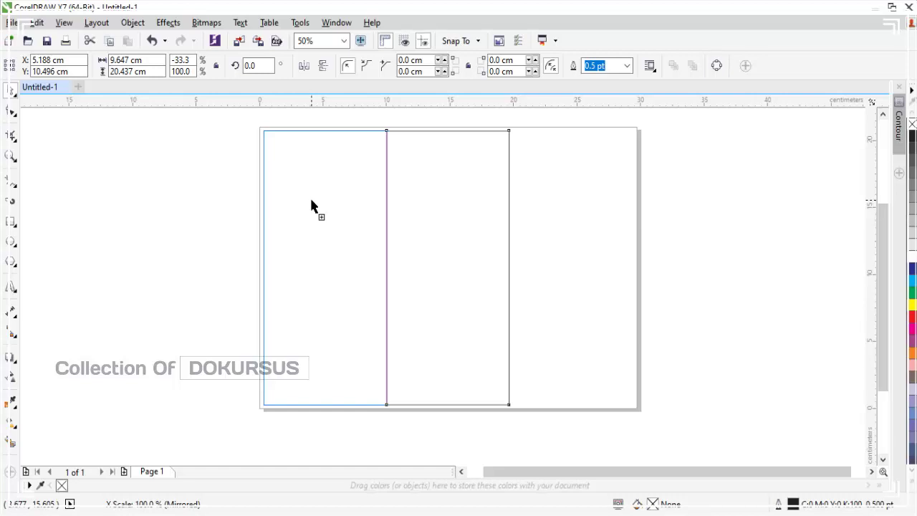
{"action": "left_click_drag", "start_coordinate": [311, 200], "coordinate": [310, 200]}
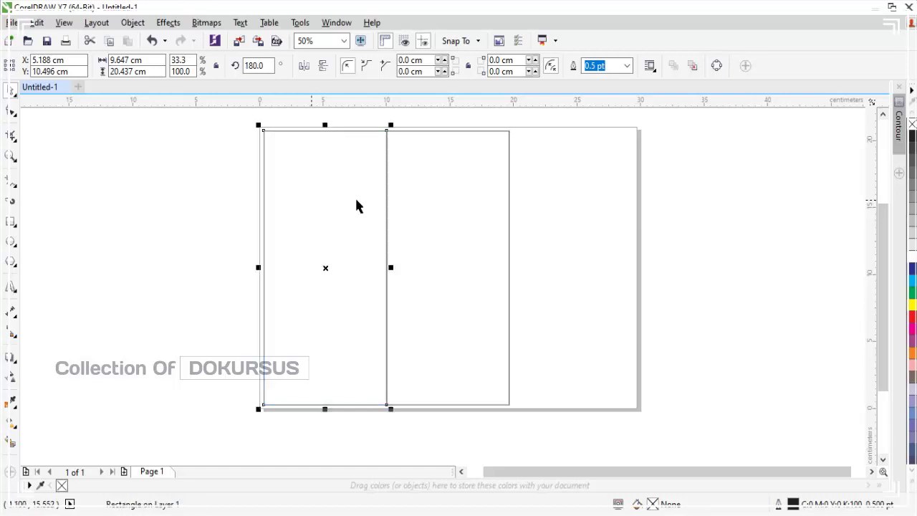
- Create a mirrored full-width copy of the middle rectangle directly against its right edge to form the right brochure panel, and deselect it
{"action": "left_click", "coordinate": [615, 209]}
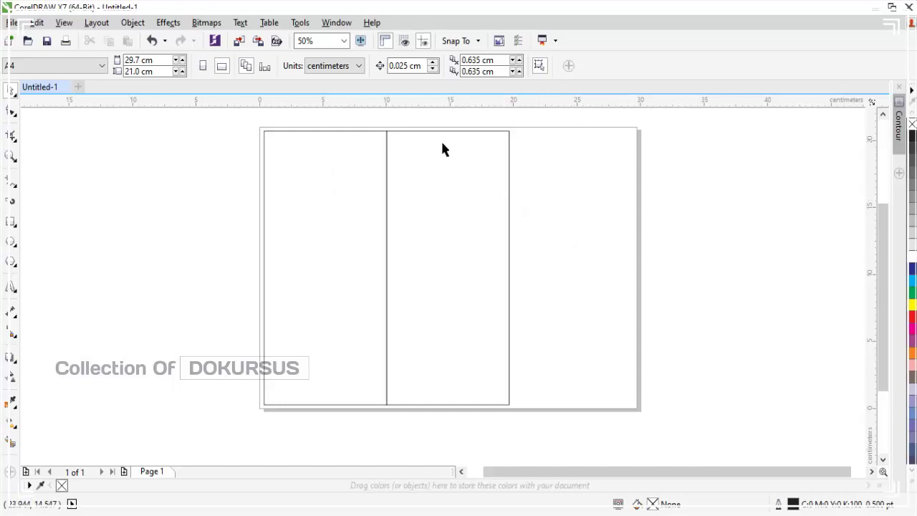
{"action": "left_click", "coordinate": [445, 221]}
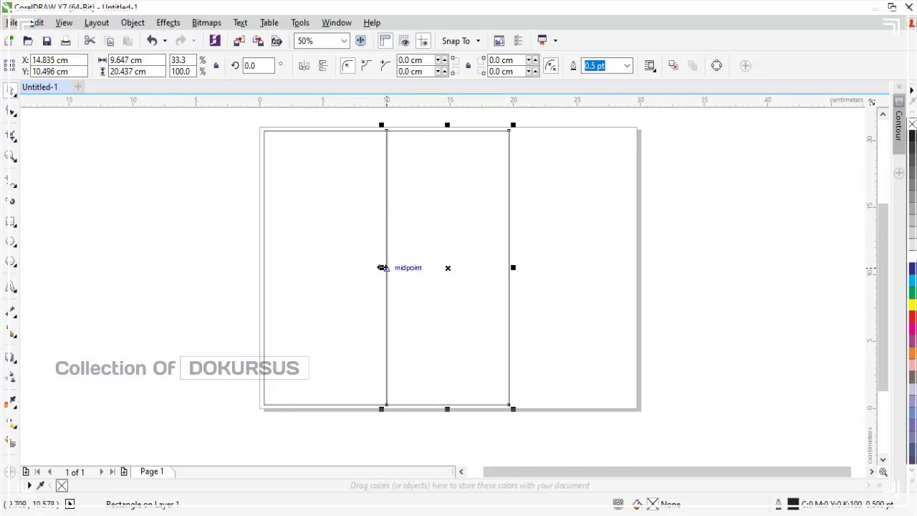
{"action": "left_click_drag", "start_coordinate": [382, 267], "coordinate": [576, 267]}
{"action": "key", "text": "ctrl"}
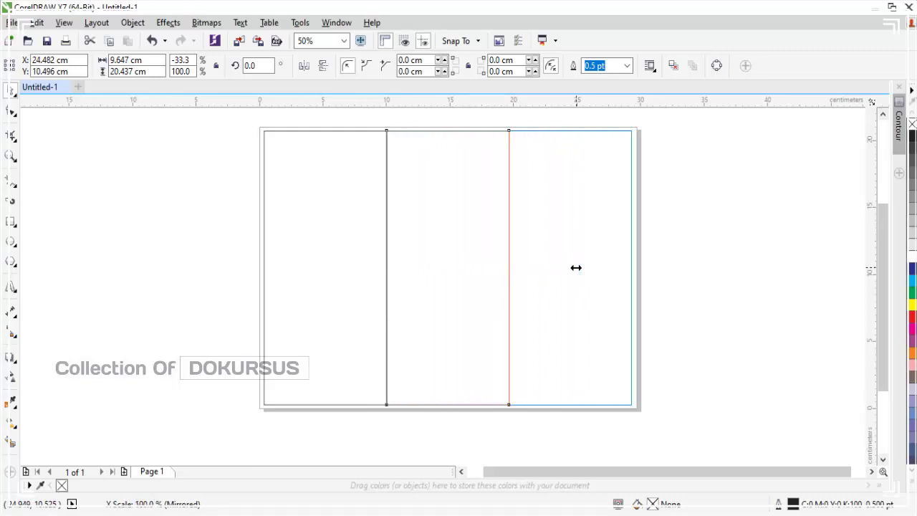
{"action": "left_click_drag", "start_coordinate": [575, 267], "coordinate": [576, 266]}
{"action": "left_click", "coordinate": [708, 245]}
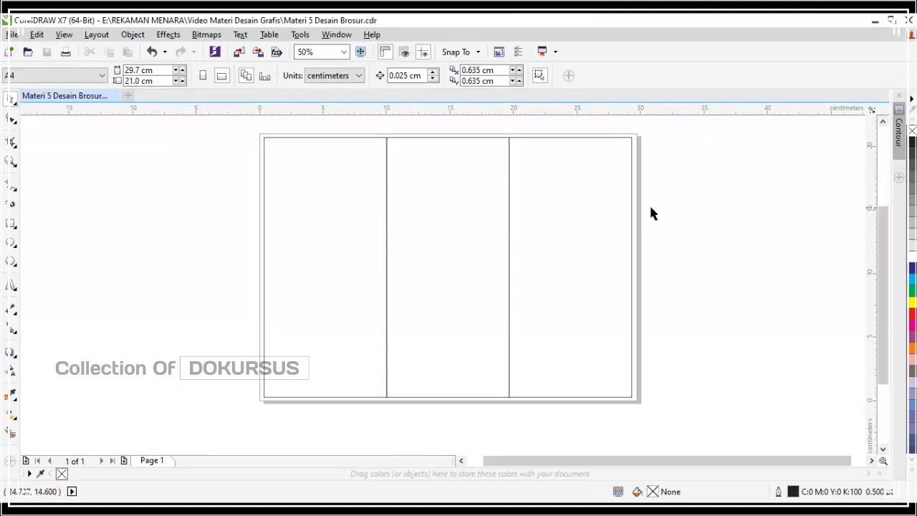
- Group the three panel rectangles into one object and deselect the group
{"action": "left_click_drag", "start_coordinate": [236, 132], "coordinate": [654, 424]}
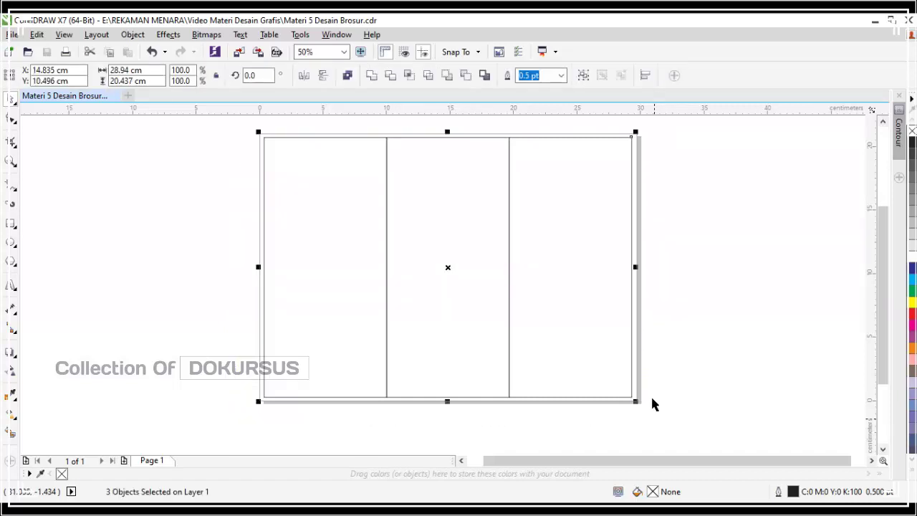
{"action": "left_click", "coordinate": [706, 286]}
{"action": "left_click_drag", "start_coordinate": [237, 123], "coordinate": [659, 406]}
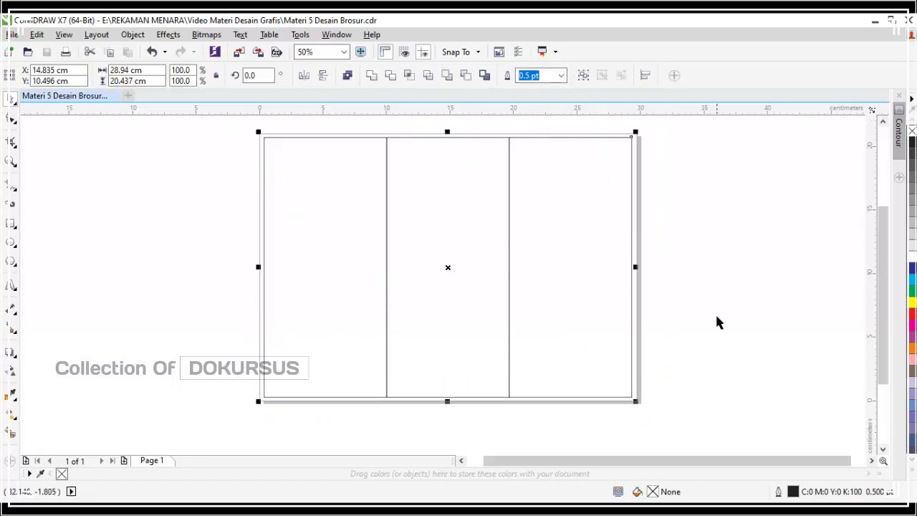
{"action": "left_click", "coordinate": [716, 322]}
{"action": "left_click_drag", "start_coordinate": [469, 307], "coordinate": [654, 423]}
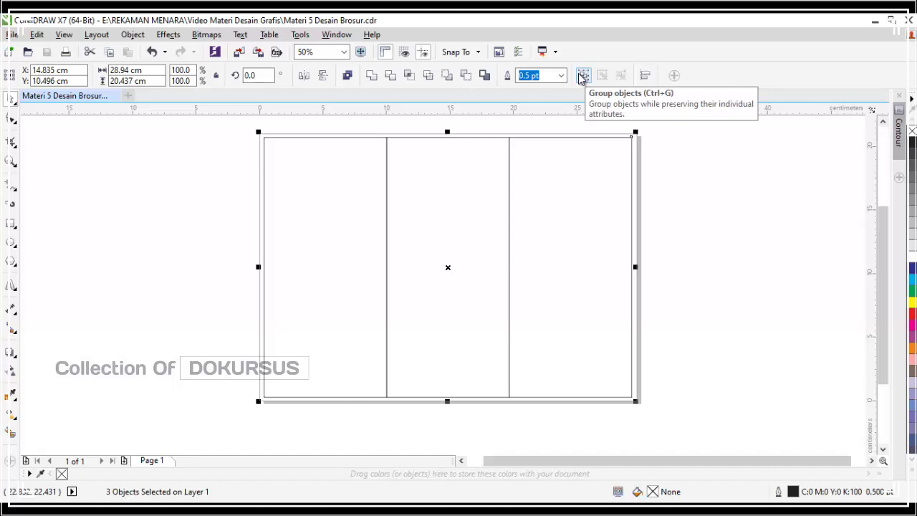
{"action": "right_click", "coordinate": [444, 216]}
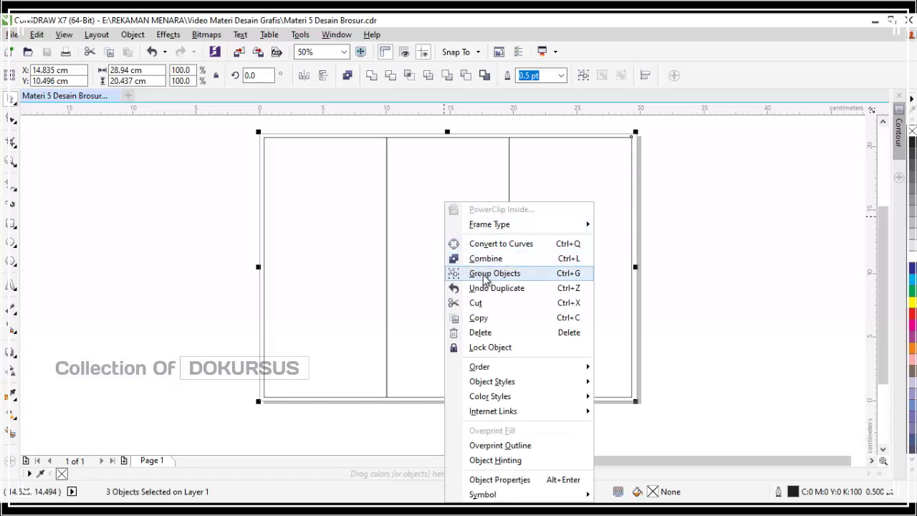
{"action": "left_click", "coordinate": [558, 275]}
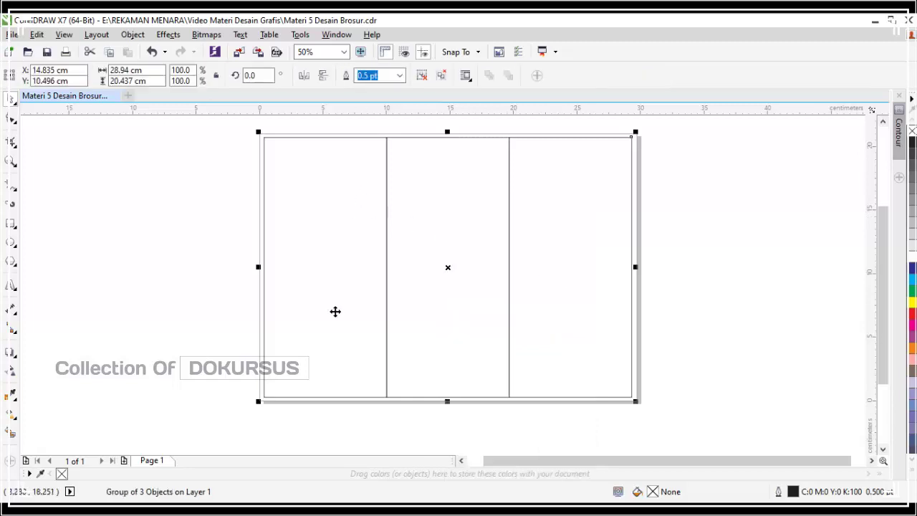
{"action": "left_click", "coordinate": [667, 232]}
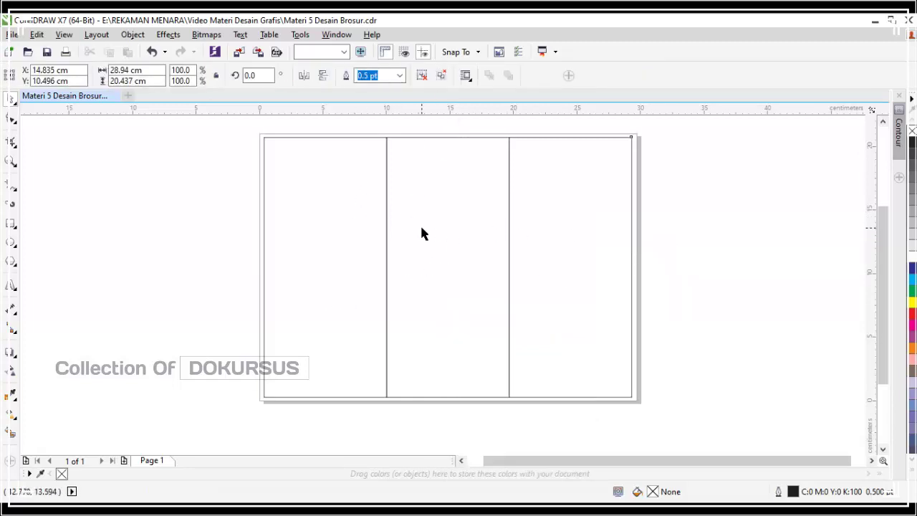
- Center the panel group on the page and deselect it
{"action": "left_click", "coordinate": [422, 229]}
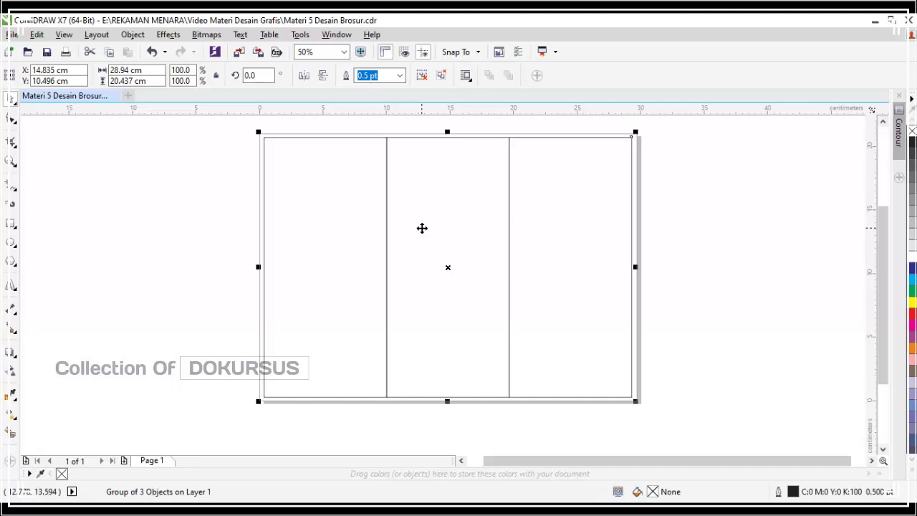
{"action": "key", "text": "p"}
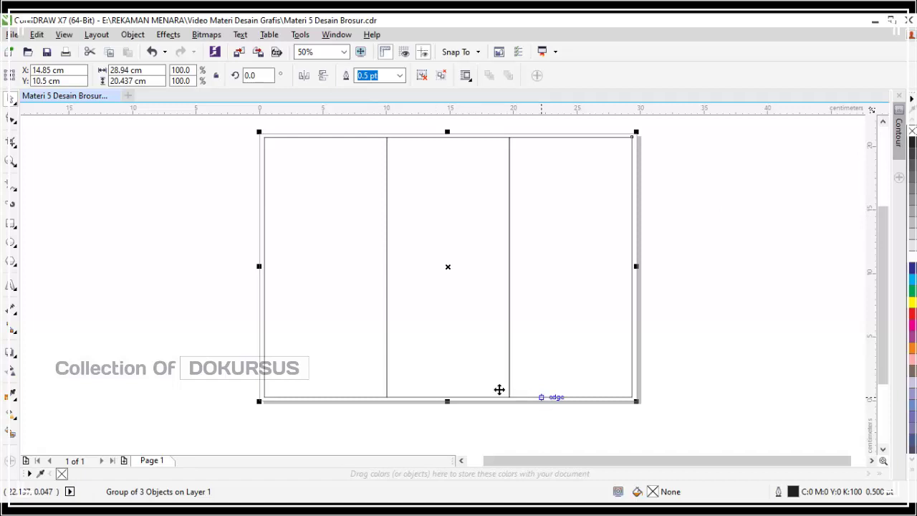
{"action": "left_click", "coordinate": [758, 271]}
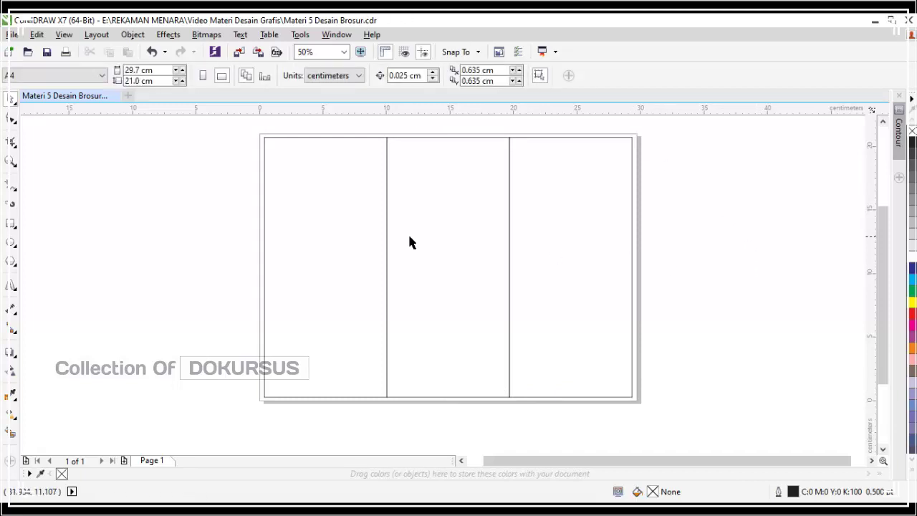
- Paste a copy of the panel group in the same position on a new second page and deselect it
{"action": "left_click", "coordinate": [523, 268]}
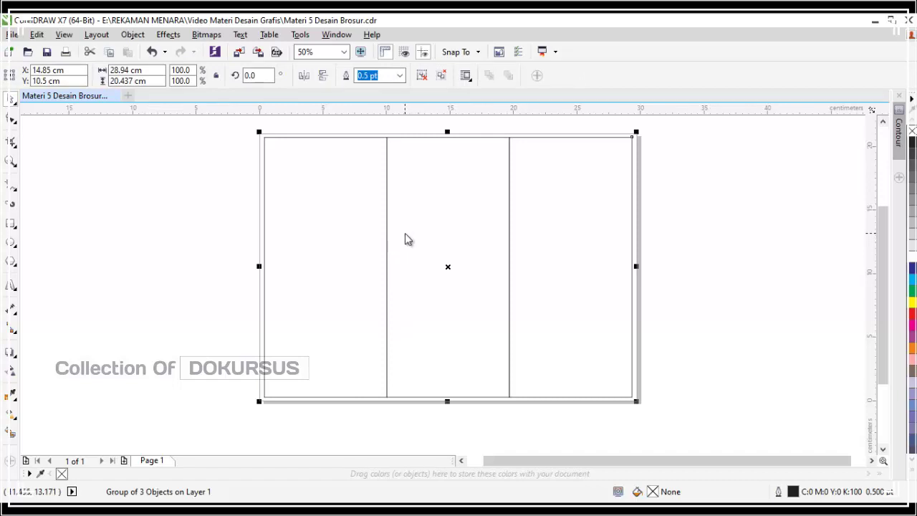
{"action": "right_click", "coordinate": [406, 238]}
{"action": "left_click", "coordinate": [418, 317]}
{"action": "left_click", "coordinate": [181, 287]}
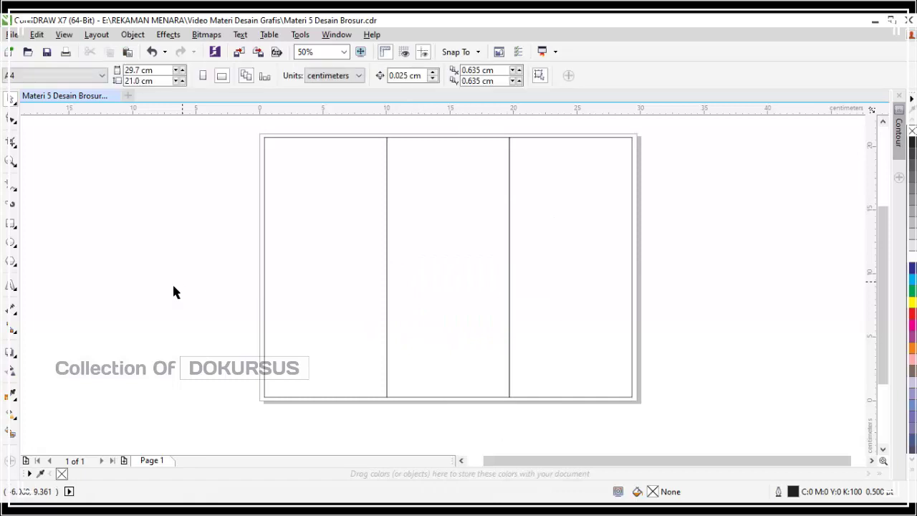
{"action": "left_click", "coordinate": [123, 459]}
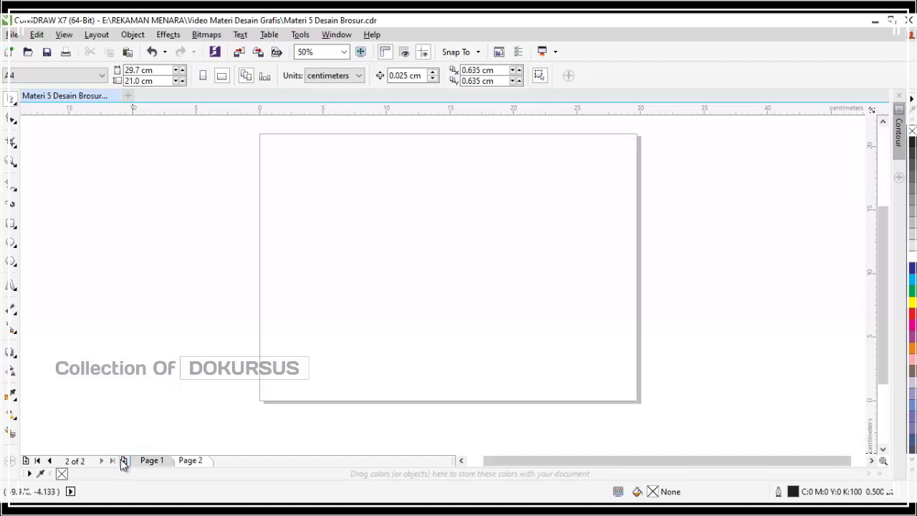
{"action": "right_click", "coordinate": [292, 197]}
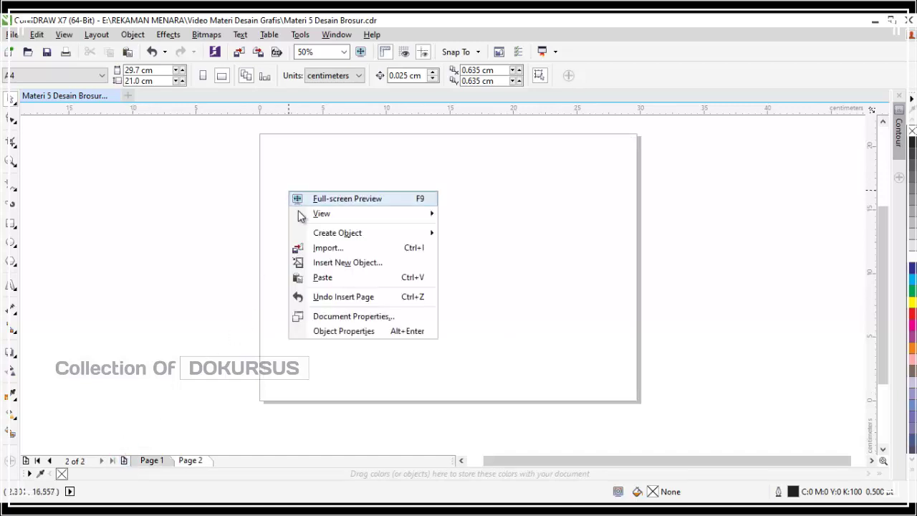
{"action": "left_click", "coordinate": [320, 277]}
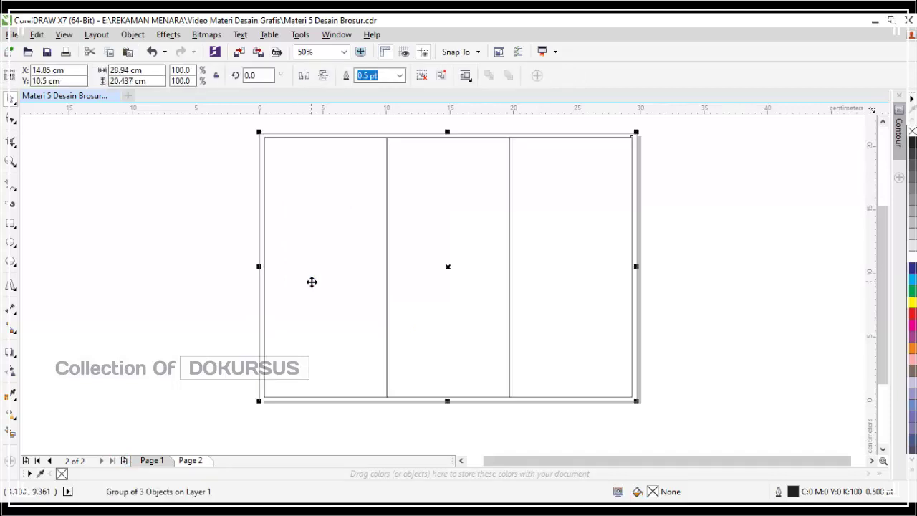
{"action": "left_click", "coordinate": [552, 295]}
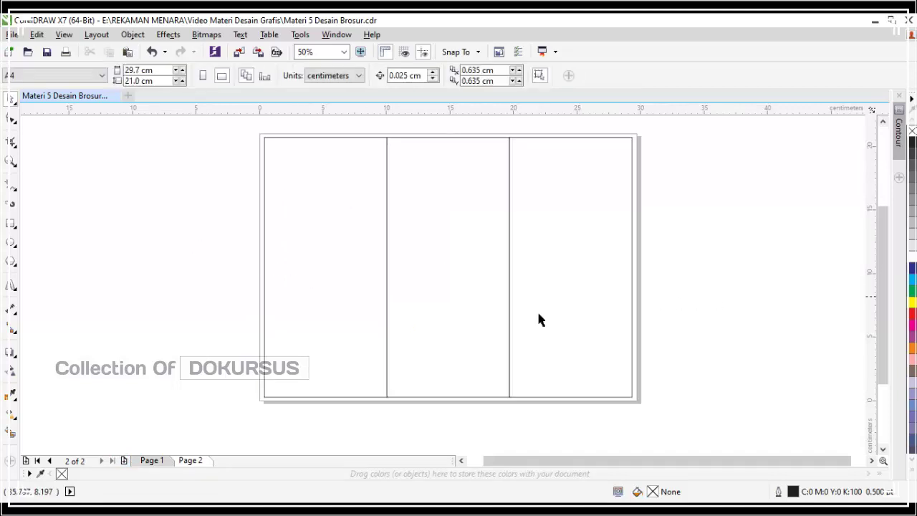
- Compare the panel layouts on Page 1 and Page 2 by switching between them, finishing on Page 1
{"action": "left_click", "coordinate": [151, 460]}
{"action": "left_click", "coordinate": [204, 461]}
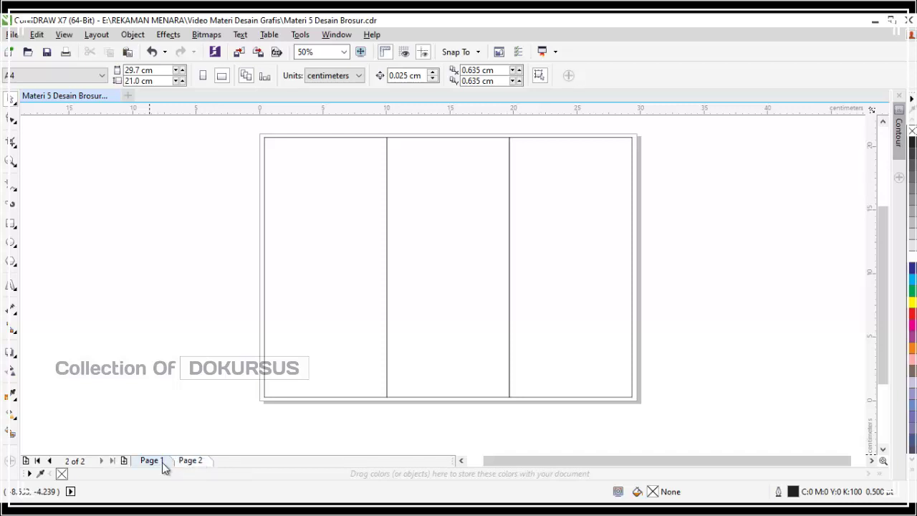
{"action": "left_click", "coordinate": [154, 462]}
{"action": "left_click", "coordinate": [188, 462]}
{"action": "left_click", "coordinate": [151, 462]}
{"action": "left_click", "coordinate": [188, 462]}
{"action": "left_click", "coordinate": [165, 462]}
{"action": "left_click", "coordinate": [195, 462]}
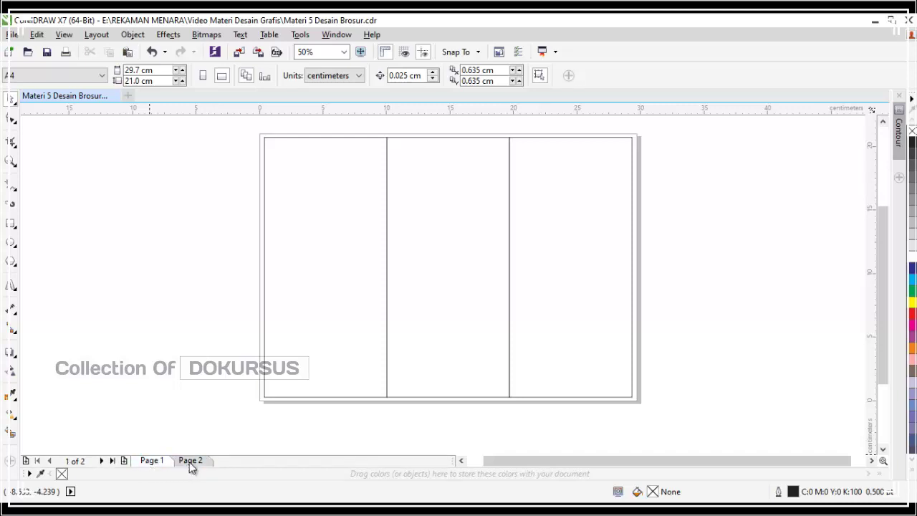
{"action": "left_click", "coordinate": [156, 462]}
{"action": "left_click", "coordinate": [182, 463]}
{"action": "left_click", "coordinate": [160, 462]}
{"action": "left_click", "coordinate": [196, 461]}
{"action": "left_click", "coordinate": [157, 462]}
{"action": "left_click", "coordinate": [196, 462]}
{"action": "left_click", "coordinate": [163, 459]}
{"action": "left_click", "coordinate": [391, 293]}
{"action": "left_click", "coordinate": [191, 290]}
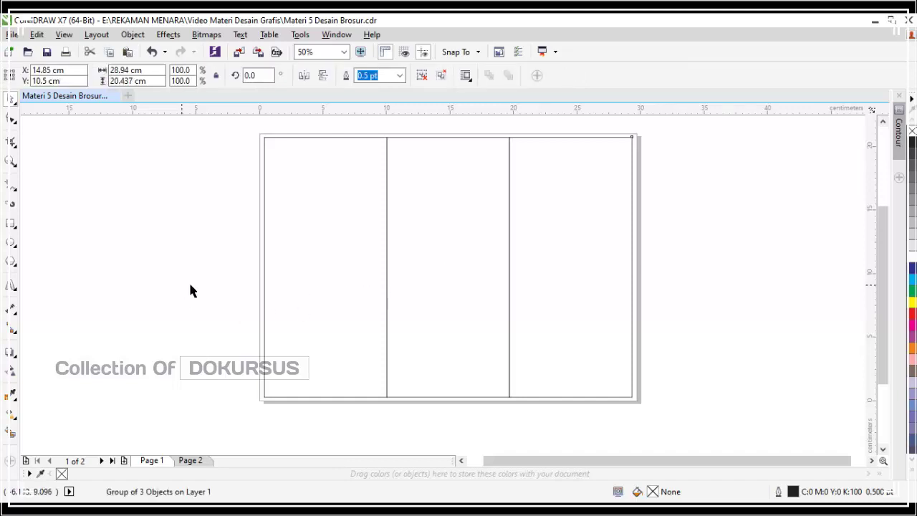
{"action": "left_click", "coordinate": [411, 229]}
{"action": "left_click", "coordinate": [127, 222]}
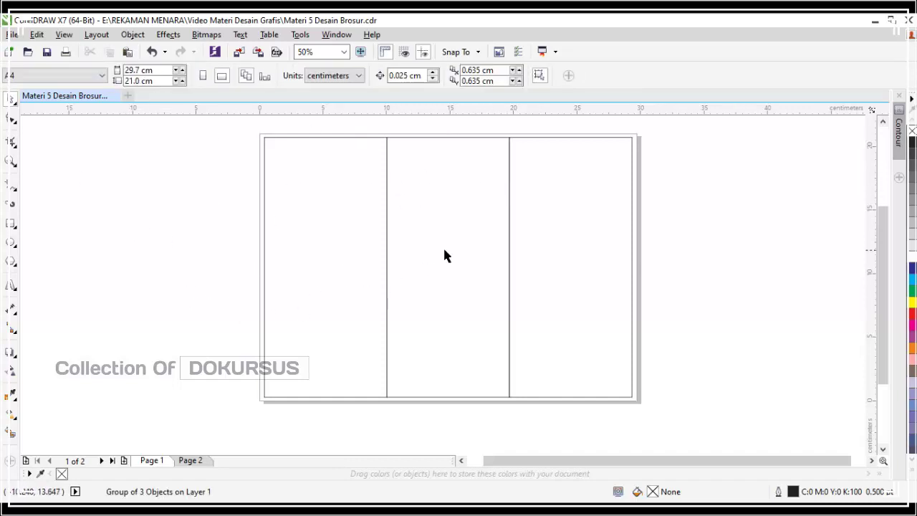
{"action": "left_click", "coordinate": [443, 240]}
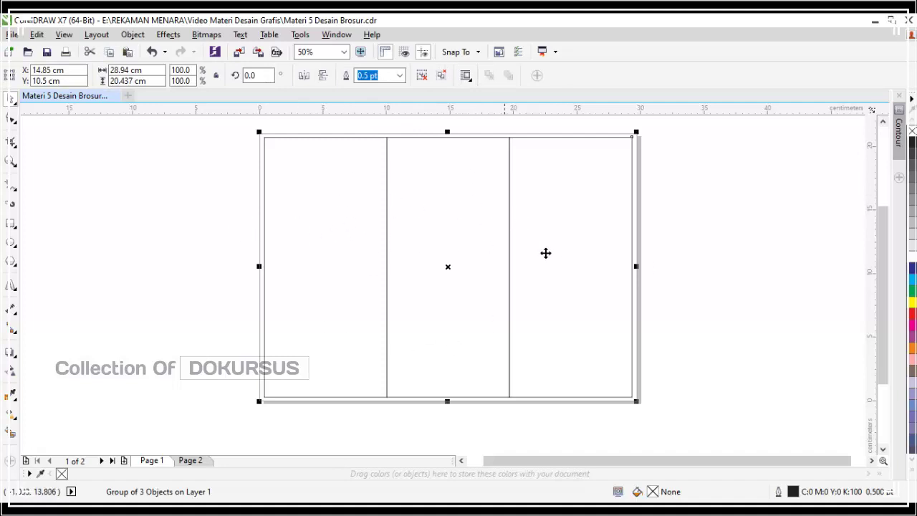
{"action": "left_click", "coordinate": [744, 317]}
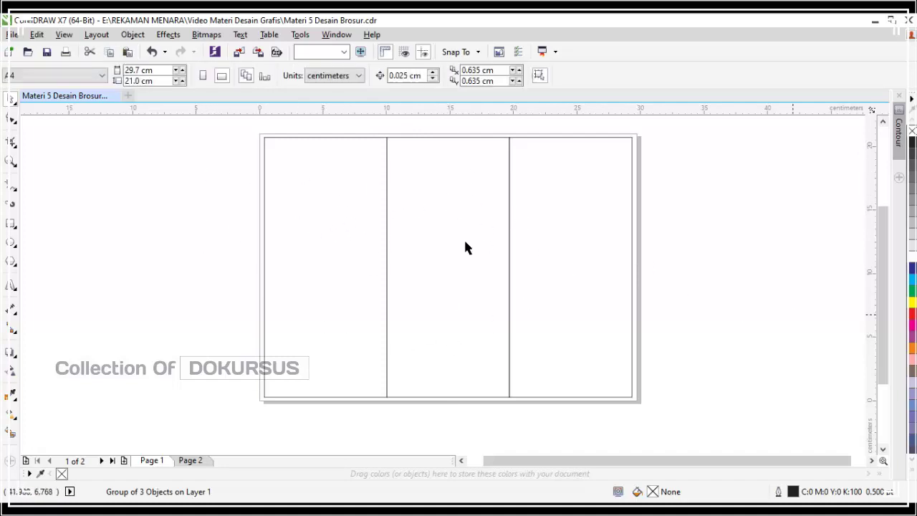
- Ungroup the three panels on Page 1 so each rectangle can be selected separately, leaving nothing selected
{"action": "left_click", "coordinate": [444, 238]}
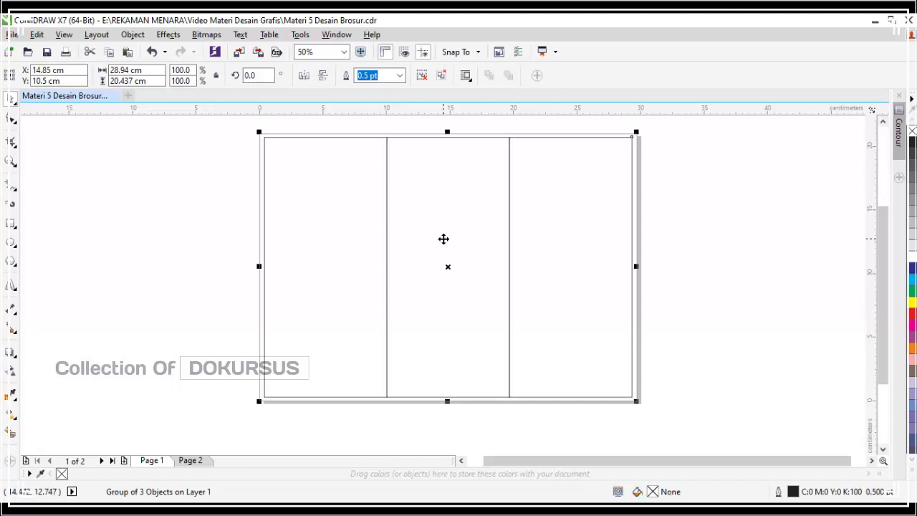
{"action": "right_click", "coordinate": [443, 238]}
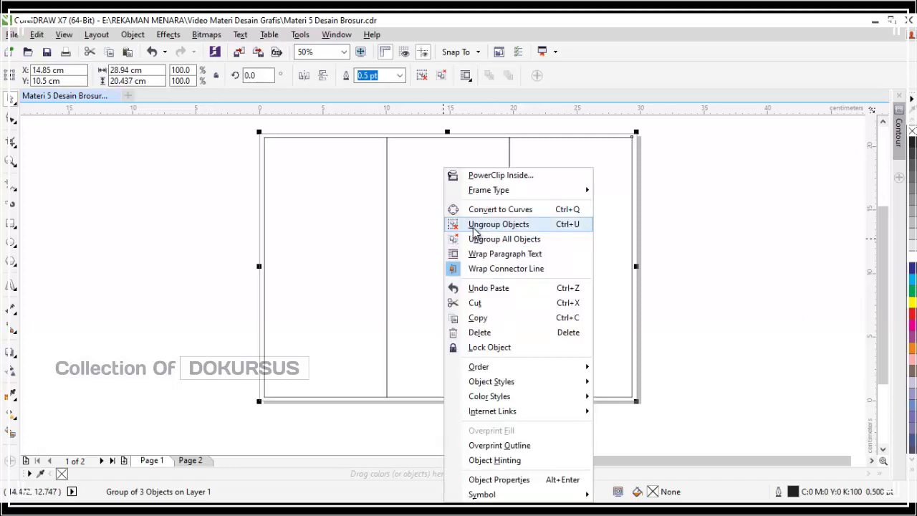
{"action": "left_click", "coordinate": [673, 237]}
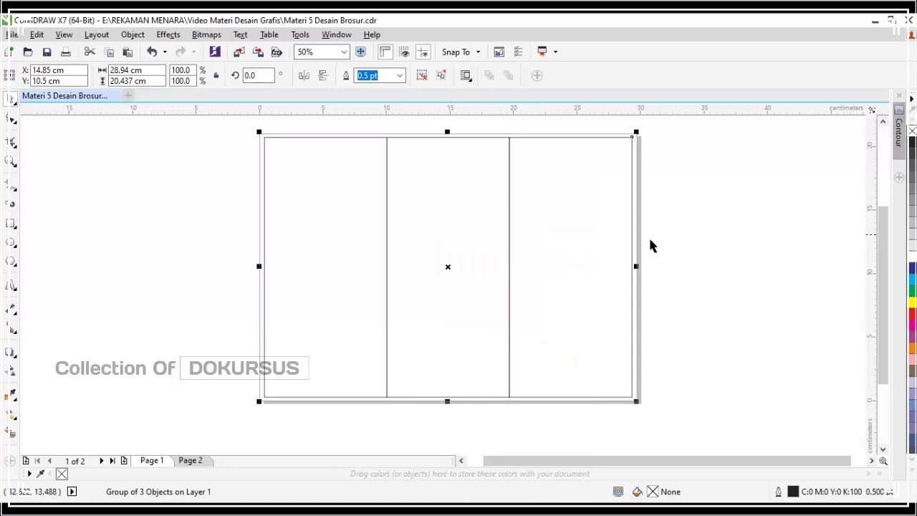
{"action": "left_click", "coordinate": [752, 247]}
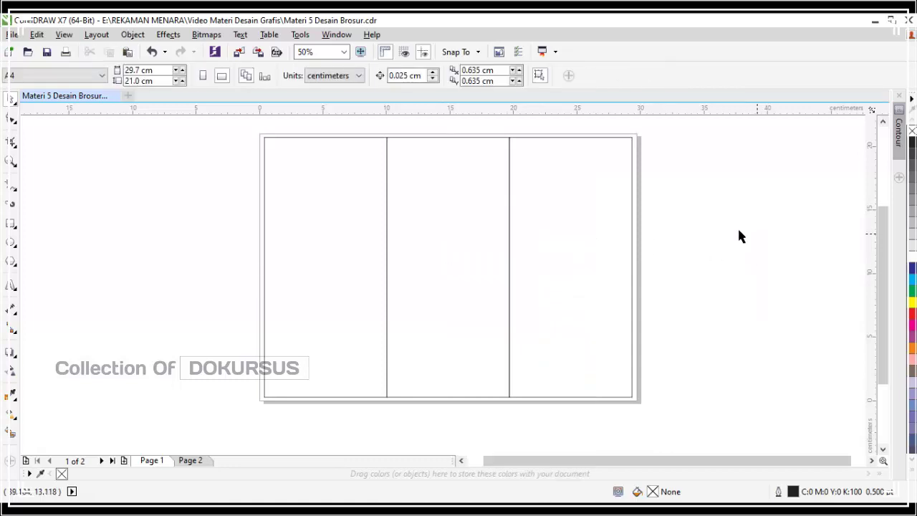
{"action": "left_click", "coordinate": [627, 236]}
{"action": "left_click", "coordinate": [661, 240]}
{"action": "left_click", "coordinate": [309, 227]}
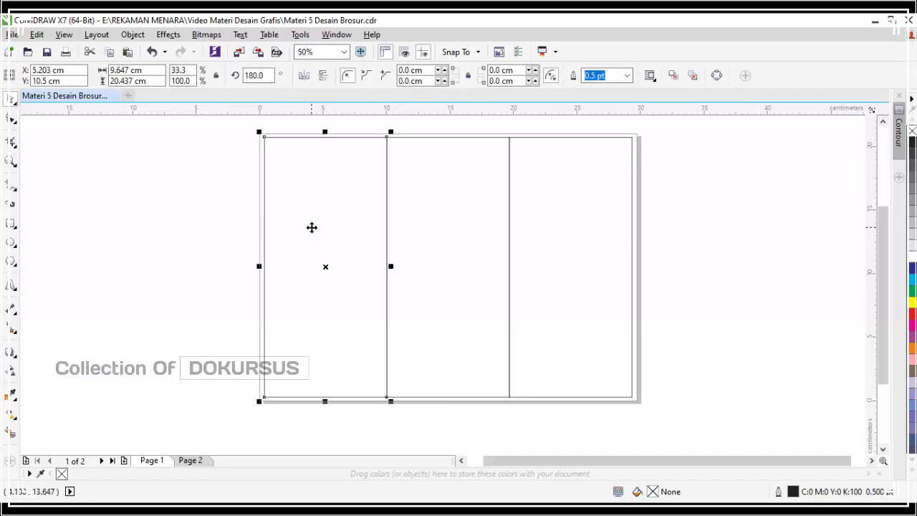
{"action": "left_click", "coordinate": [468, 248]}
{"action": "left_click", "coordinate": [720, 269]}
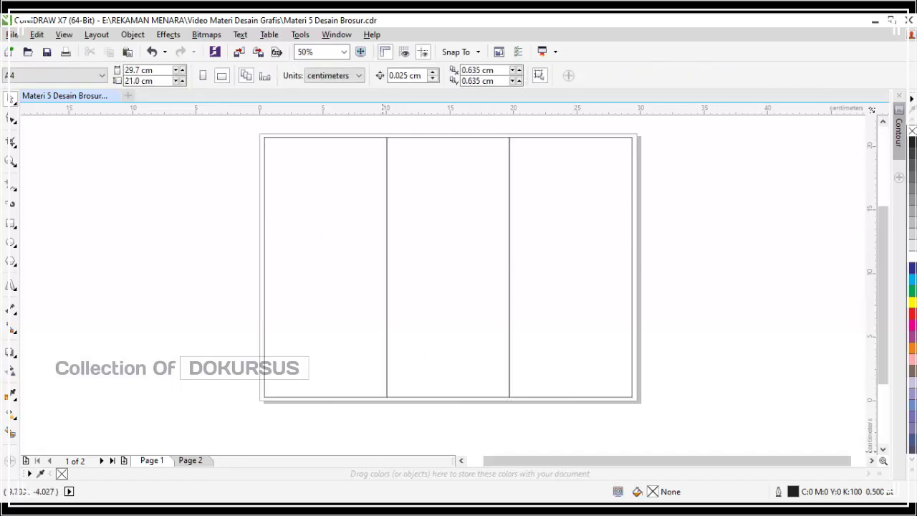
- Switch to Windows Photo Viewer to view the sample tourism brochure, and minimize it to return to CorelDRAW
{"action": "key", "text": "alt+Tab"}
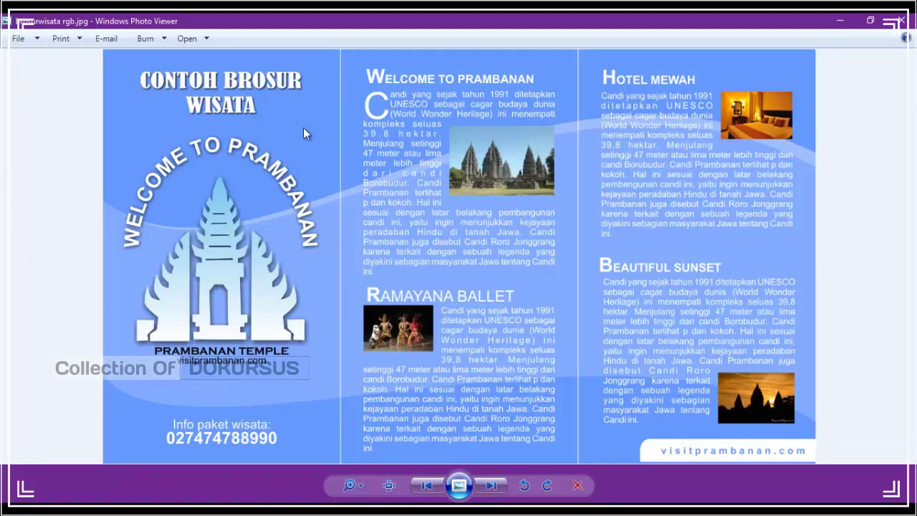
{"action": "left_click", "coordinate": [839, 20]}
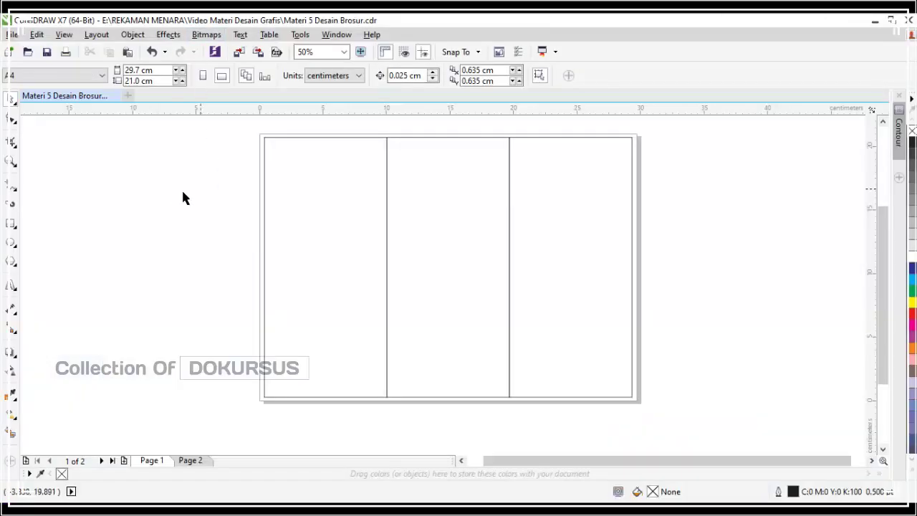
- Start an import and browse on drive E: to MATERI DESAIN GRFIS > C.6 BROSUR, showing the files with thumbnail previews
{"action": "left_click", "coordinate": [238, 52]}
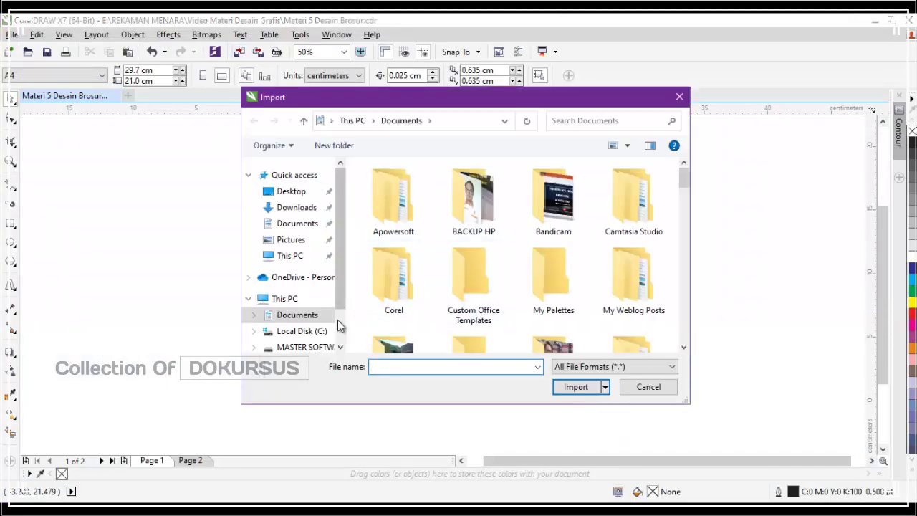
{"action": "left_click", "coordinate": [303, 346]}
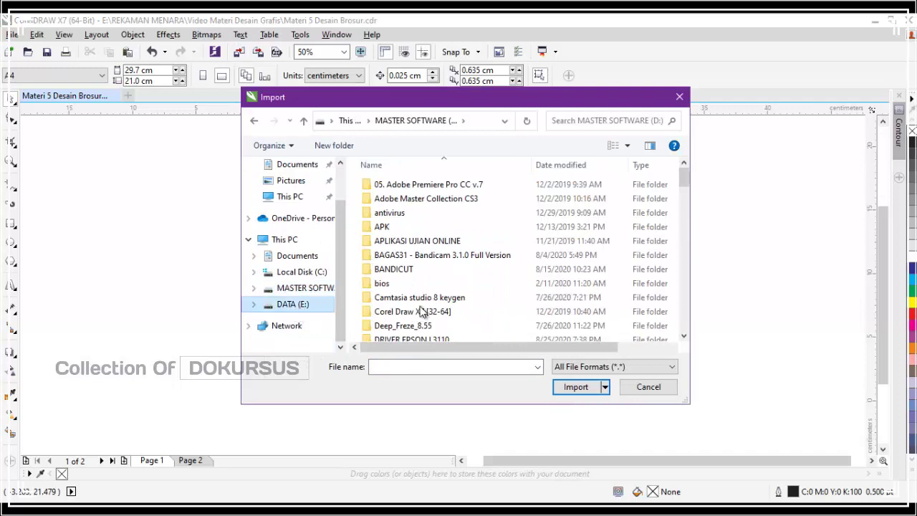
{"action": "scroll", "coordinate": [419, 310], "scroll_direction": "down", "scroll_amount": 8}
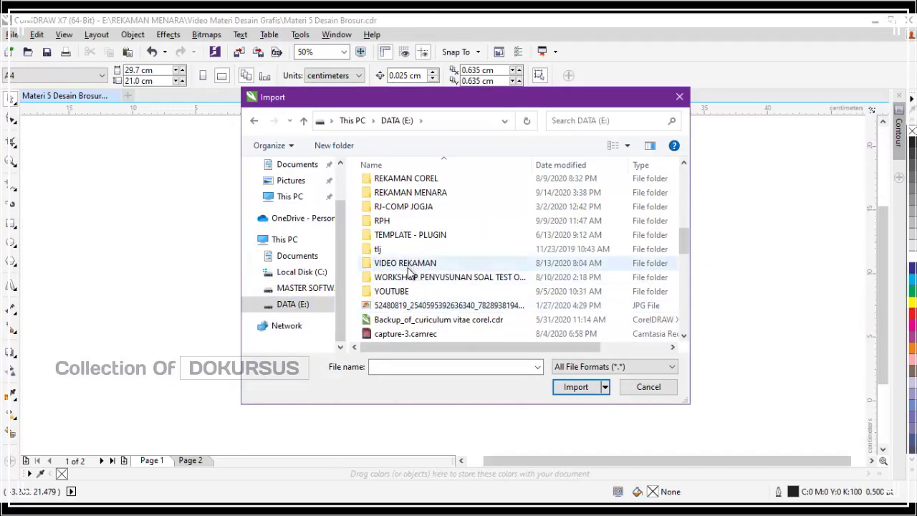
{"action": "scroll", "coordinate": [408, 274], "scroll_direction": "up", "scroll_amount": 3}
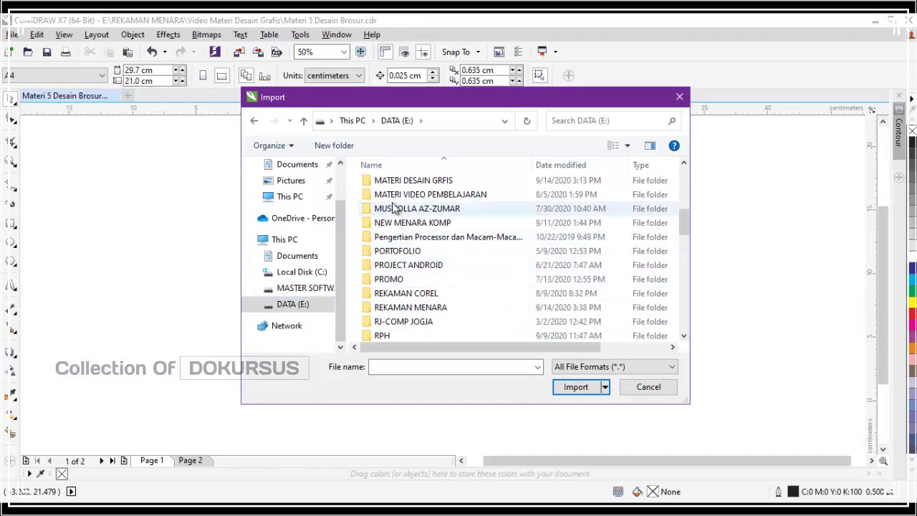
{"action": "double_click", "coordinate": [394, 181]}
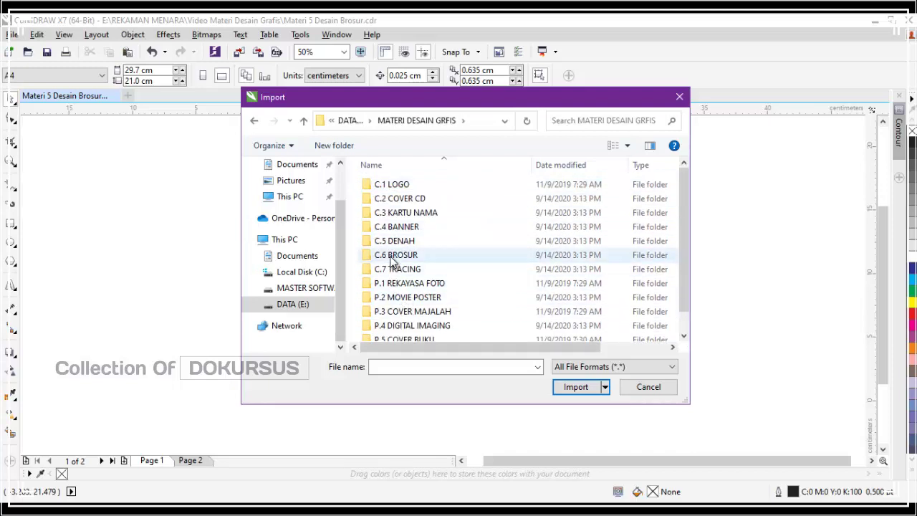
{"action": "double_click", "coordinate": [390, 258]}
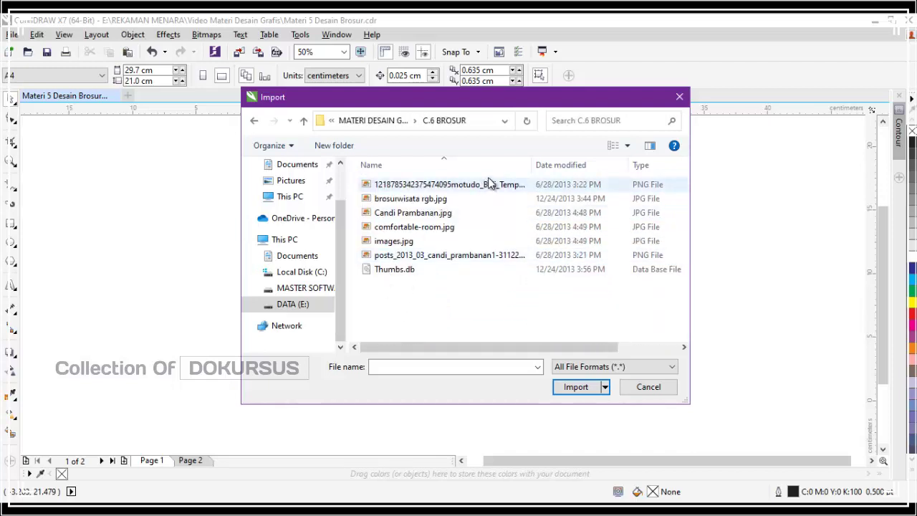
{"action": "left_click", "coordinate": [612, 145]}
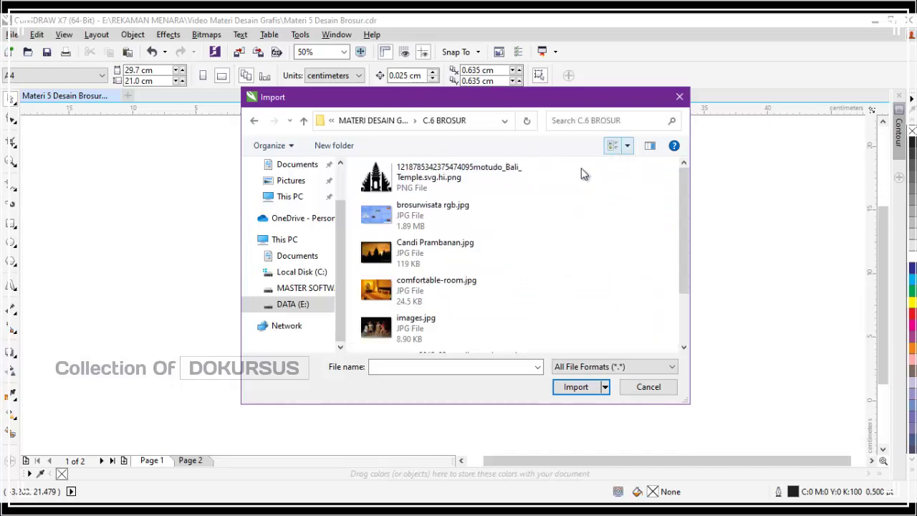
- Import brosurwisata rgb.jpg onto the empty area left of the page, enlarge it to about 15 cm wide and deselect it
{"action": "left_click", "coordinate": [408, 217]}
{"action": "double_click", "coordinate": [403, 218]}
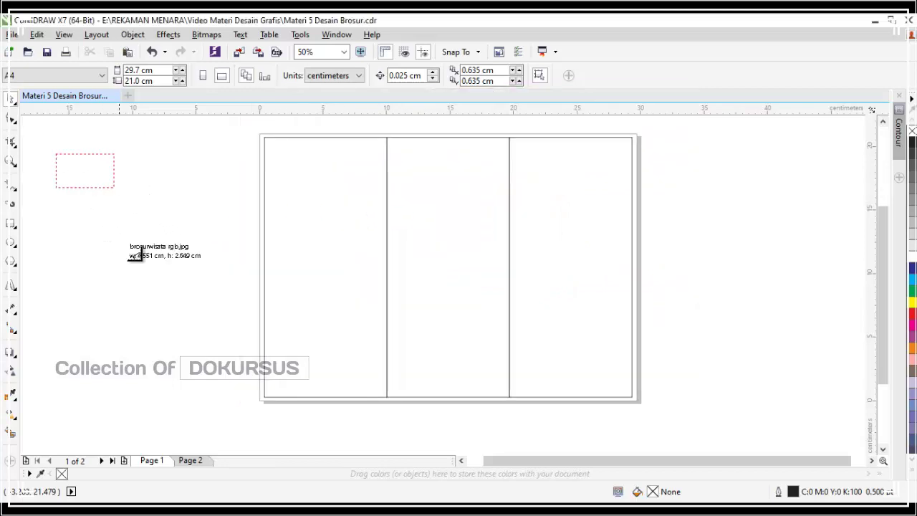
{"action": "left_click_drag", "start_coordinate": [135, 255], "coordinate": [237, 368]}
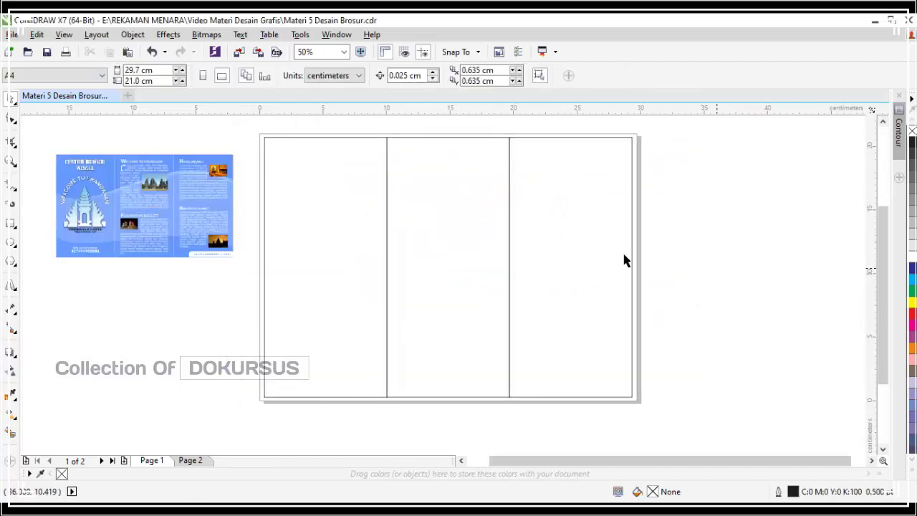
{"action": "left_click", "coordinate": [141, 247]}
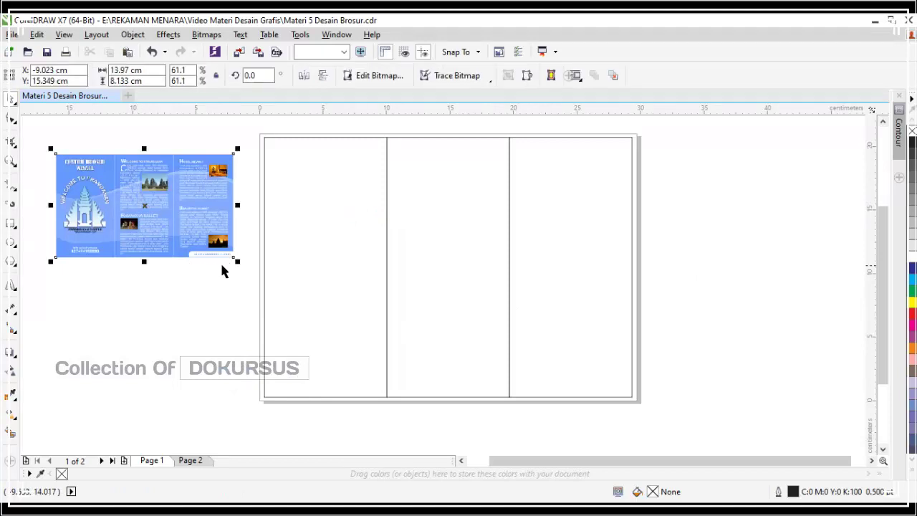
{"action": "left_click_drag", "start_coordinate": [235, 259], "coordinate": [247, 286]}
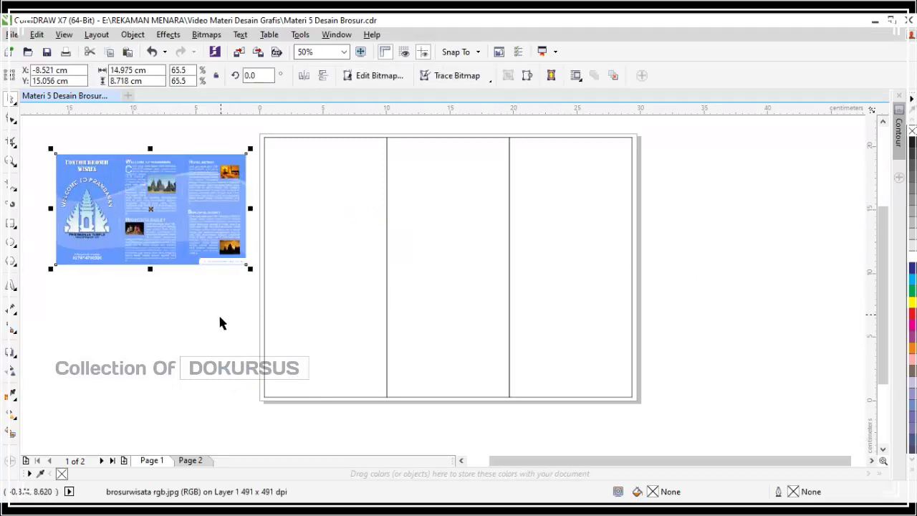
{"action": "key", "text": "Escape"}
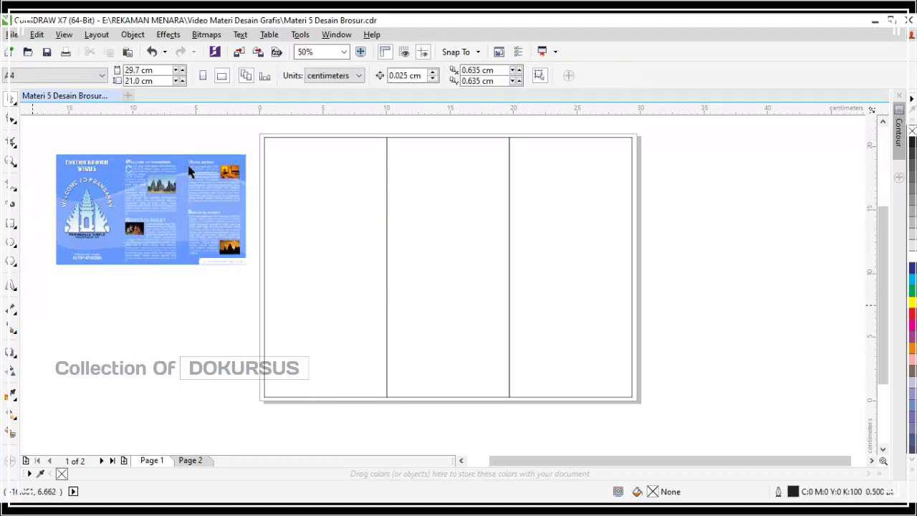
- Fill the three Page 1 panels from left to right with 30% black gray, yellow and red, leaving nothing selected
{"action": "left_click", "coordinate": [301, 290]}
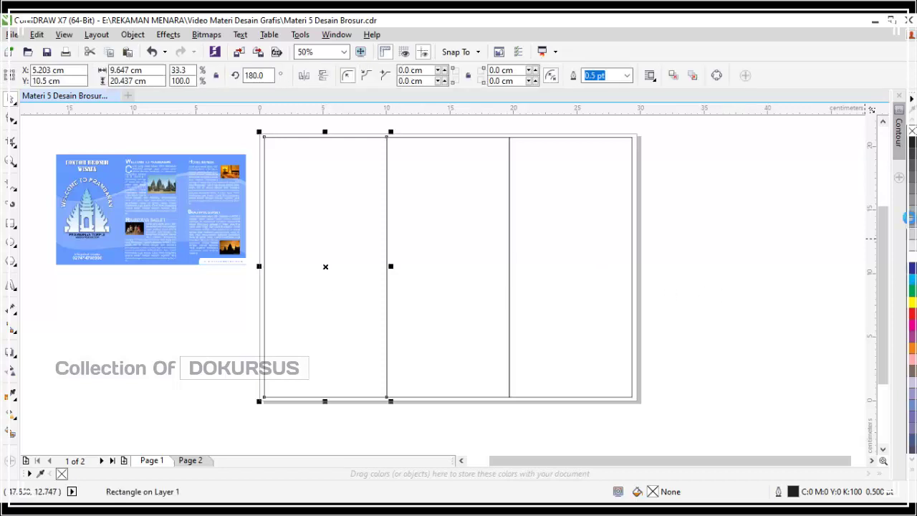
{"action": "left_click", "coordinate": [908, 218]}
{"action": "left_click", "coordinate": [745, 243]}
{"action": "left_click", "coordinate": [441, 245]}
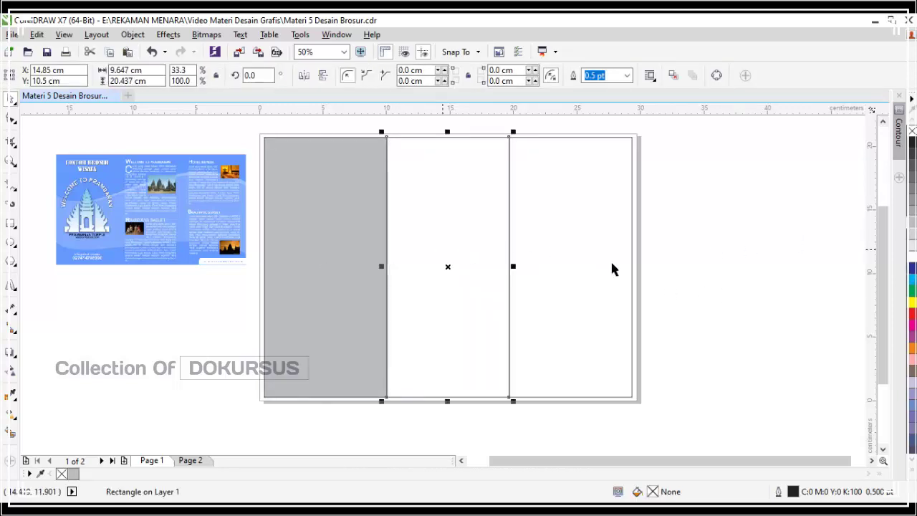
{"action": "left_click", "coordinate": [912, 301]}
{"action": "left_click", "coordinate": [588, 226]}
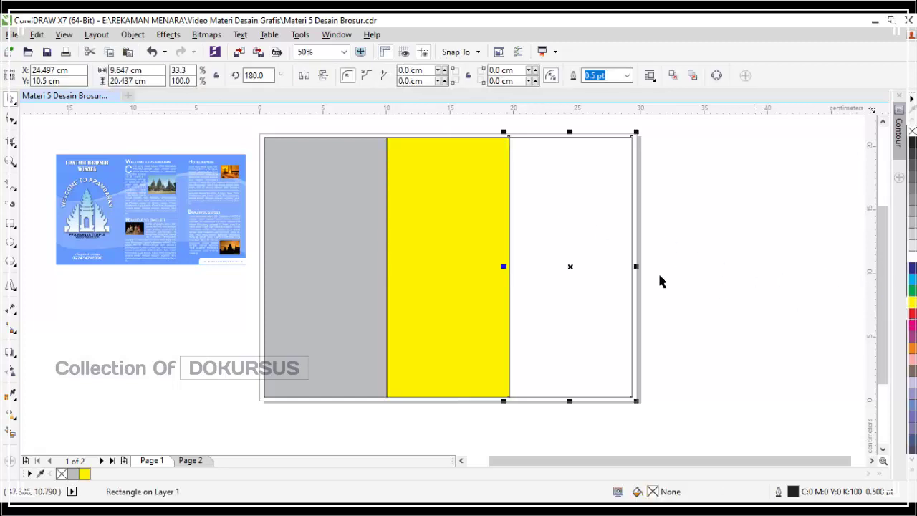
{"action": "left_click", "coordinate": [912, 313]}
{"action": "left_click", "coordinate": [739, 280]}
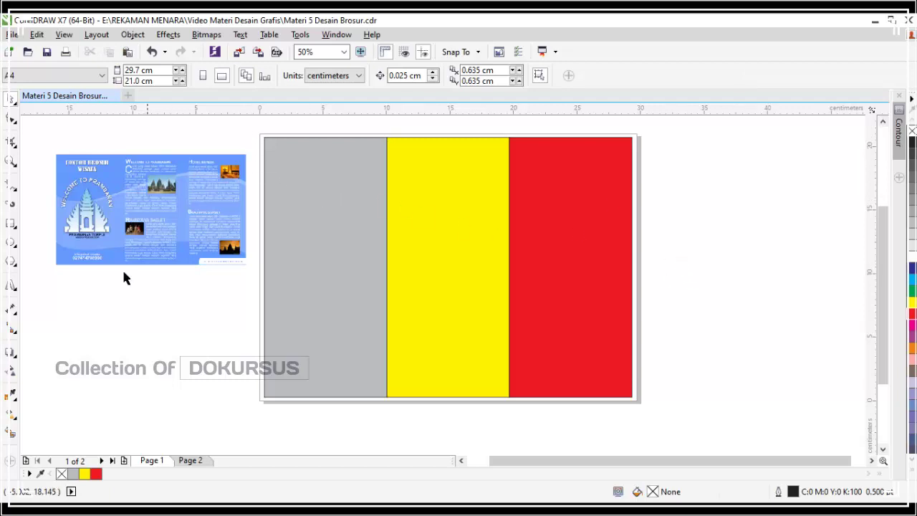
- Resize the imported sample brochure proportionally to about 16.4 cm wide beside the gray panel and deselect it
{"action": "left_click", "coordinate": [165, 247]}
{"action": "left_click_drag", "start_coordinate": [246, 268], "coordinate": [446, 403]}
{"action": "left_click", "coordinate": [766, 313]}
{"action": "left_click", "coordinate": [242, 229]}
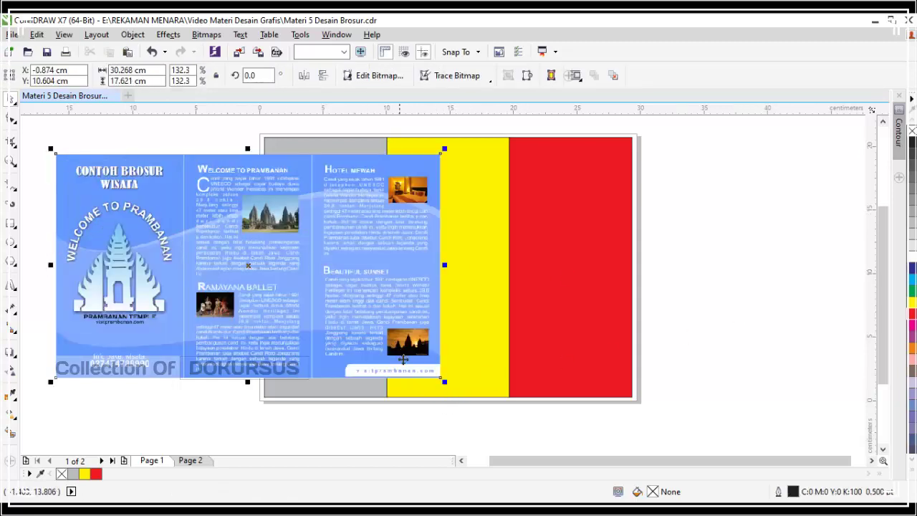
{"action": "left_click_drag", "start_coordinate": [441, 379], "coordinate": [264, 321]}
{"action": "left_click", "coordinate": [193, 366]}
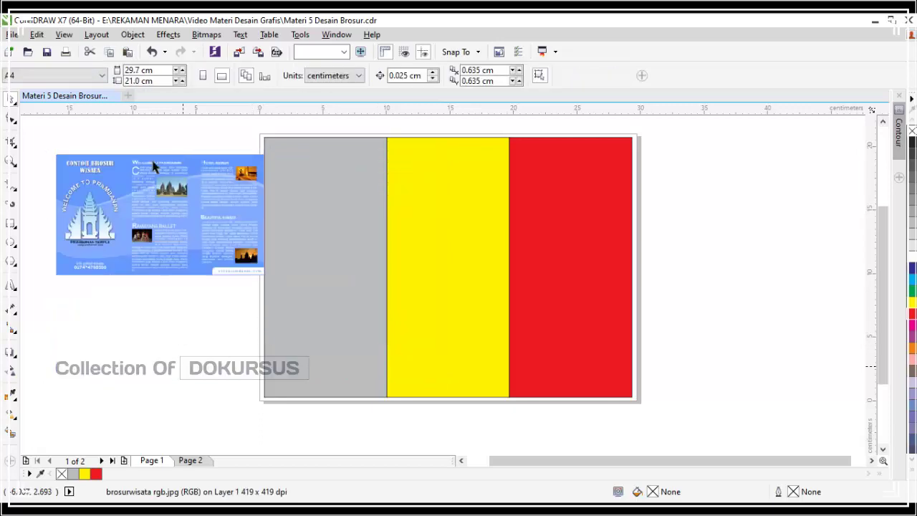
- Move the sample brochure image away from the gray panel so it clears the page, and enlarge it slightly
{"action": "scroll", "coordinate": [130, 187], "scroll_direction": "up", "scroll_amount": 2}
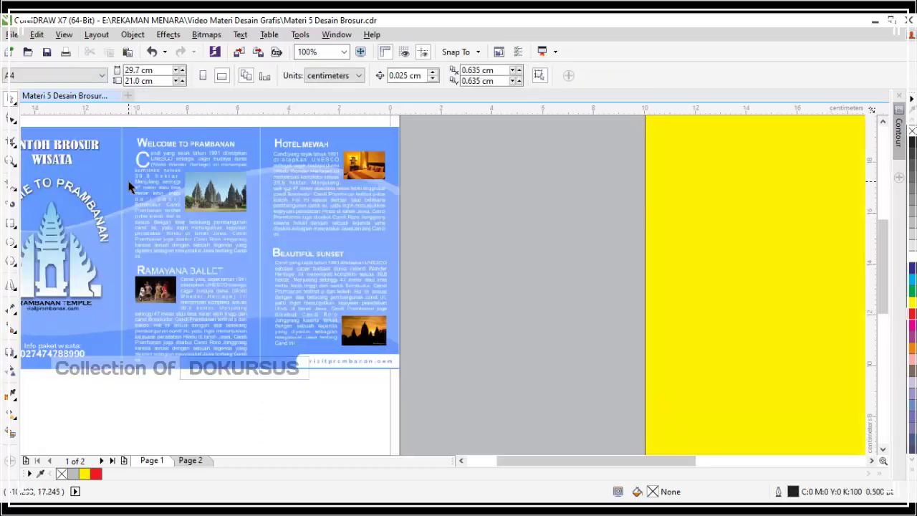
{"action": "scroll", "coordinate": [130, 186], "scroll_direction": "down", "scroll_amount": 2}
{"action": "scroll", "coordinate": [120, 206], "scroll_direction": "up", "scroll_amount": 2}
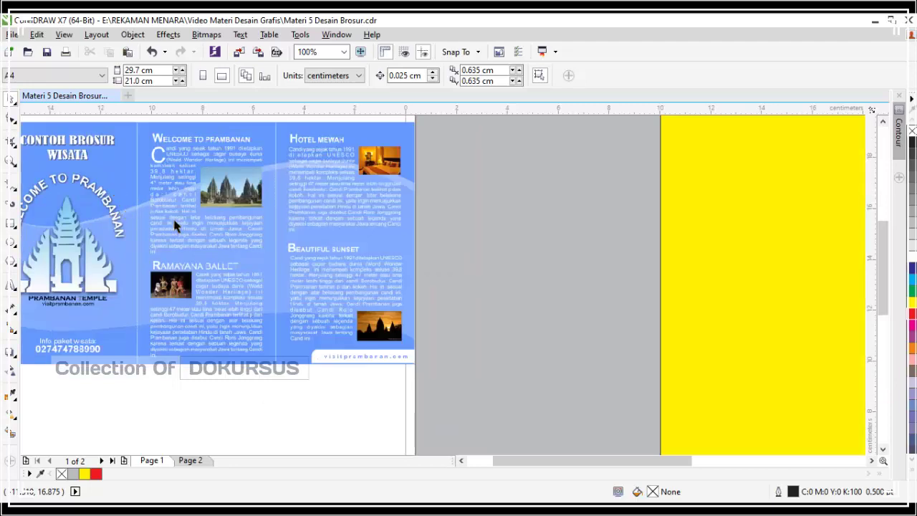
{"action": "scroll", "coordinate": [204, 226], "scroll_direction": "down", "scroll_amount": 2}
{"action": "scroll", "coordinate": [205, 222], "scroll_direction": "up", "scroll_amount": 2}
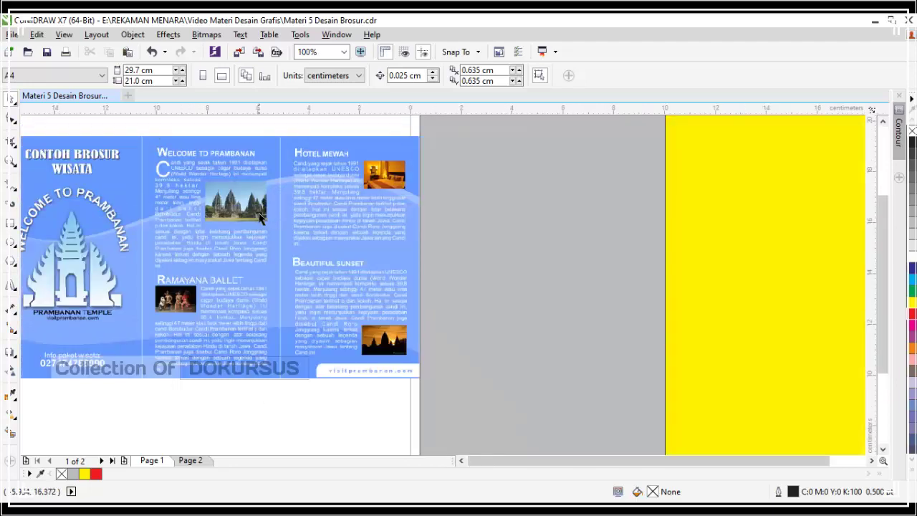
{"action": "scroll", "coordinate": [255, 213], "scroll_direction": "down", "scroll_amount": 2}
{"action": "left_click_drag", "start_coordinate": [255, 212], "coordinate": [243, 213]}
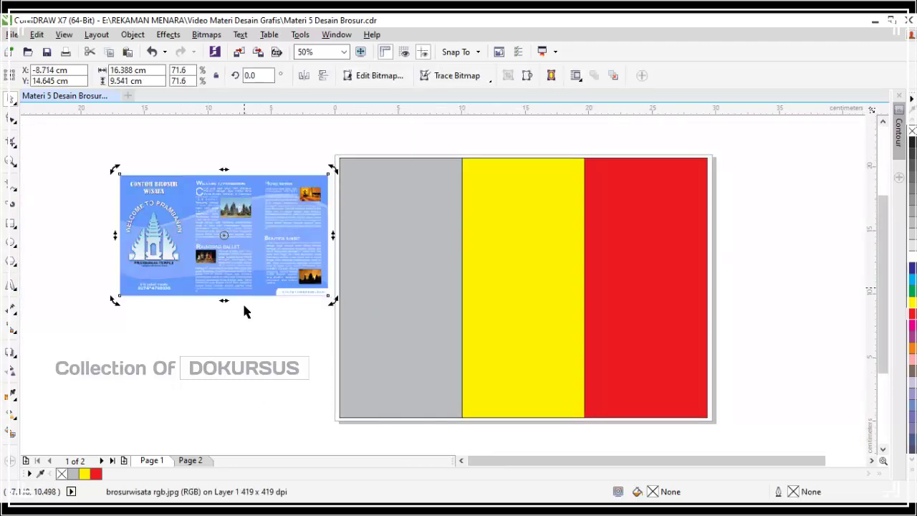
{"action": "left_click_drag", "start_coordinate": [223, 245], "coordinate": [219, 245]}
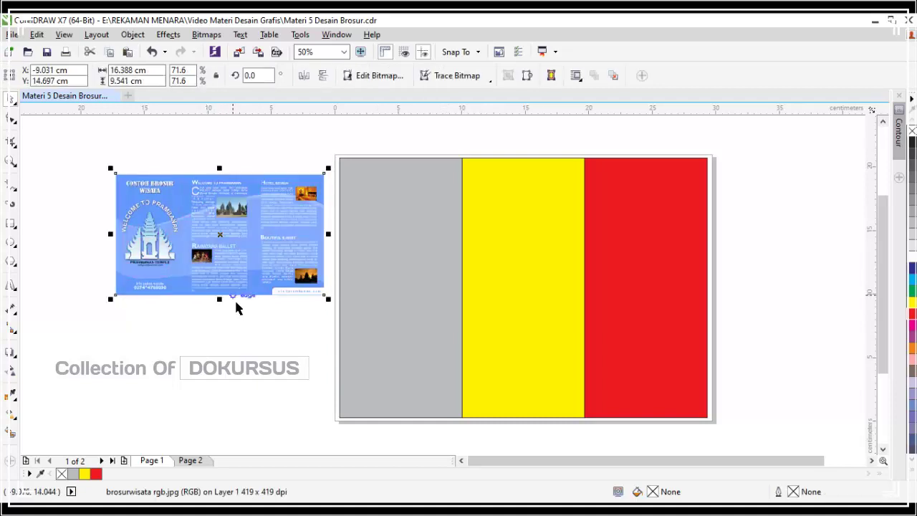
{"action": "left_click", "coordinate": [234, 299]}
{"action": "left_click", "coordinate": [233, 252]}
{"action": "left_click_drag", "start_coordinate": [327, 299], "coordinate": [335, 315]}
{"action": "left_click", "coordinate": [304, 332]}
- Fill the left panel with Sky Blue (C100 M20 Y0 K0) after trying a C60 M40 blue and cyan, and deselect it
{"action": "scroll", "coordinate": [272, 230], "scroll_direction": "up", "scroll_amount": 1}
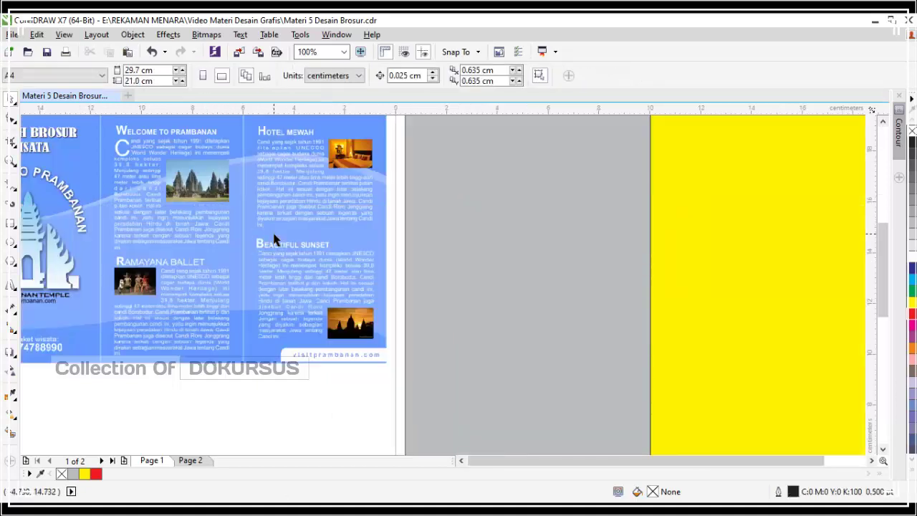
{"action": "scroll", "coordinate": [293, 207], "scroll_direction": "down", "scroll_amount": 1}
{"action": "scroll", "coordinate": [332, 180], "scroll_direction": "up", "scroll_amount": 1}
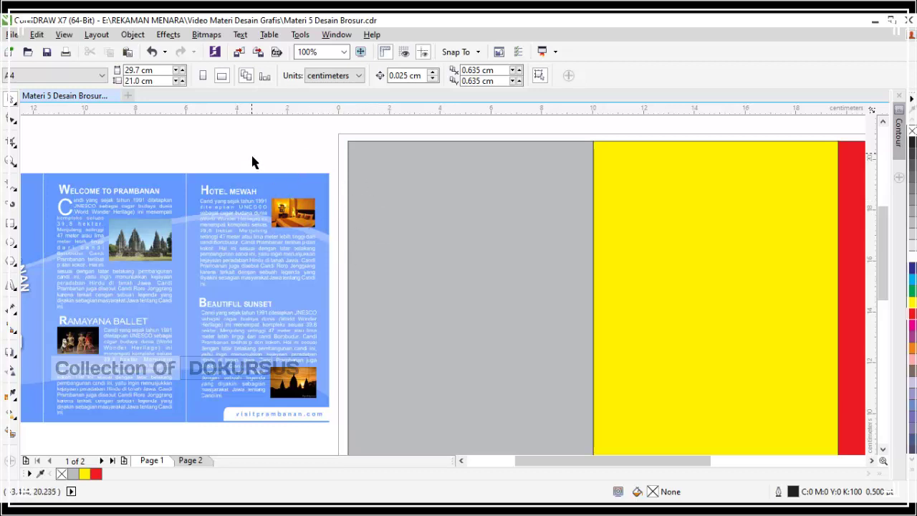
{"action": "left_click", "coordinate": [402, 185]}
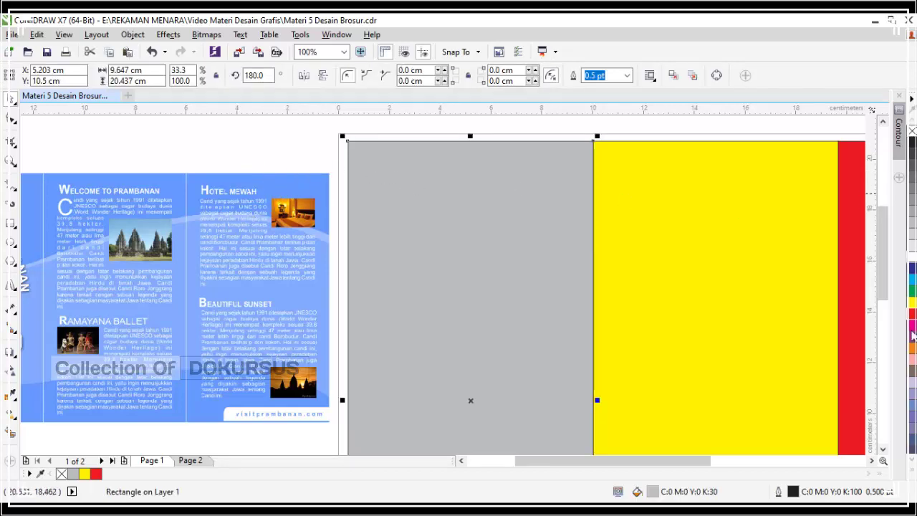
{"action": "left_click", "coordinate": [911, 464]}
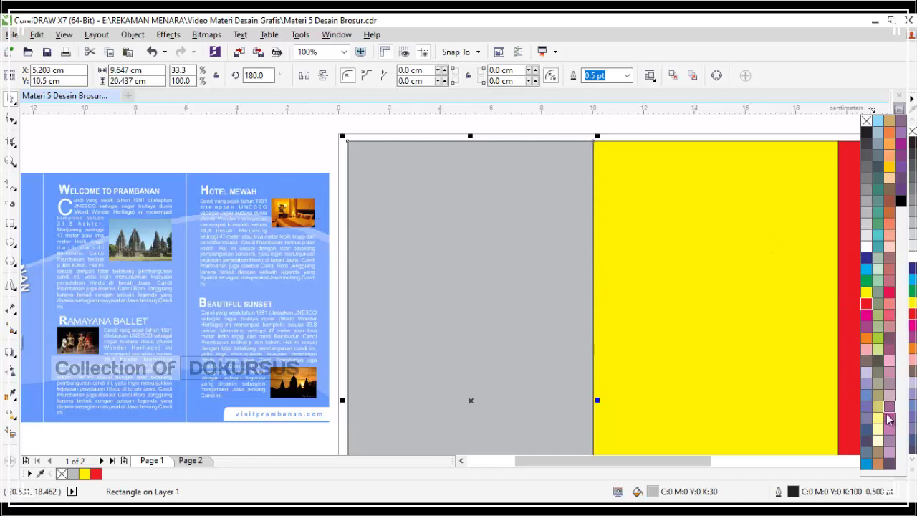
{"action": "left_click", "coordinate": [866, 395]}
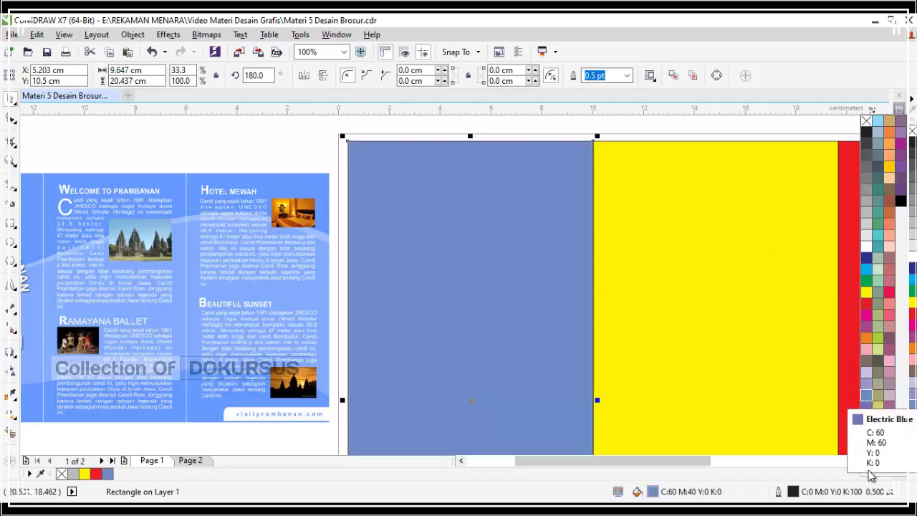
{"action": "left_click", "coordinate": [865, 268]}
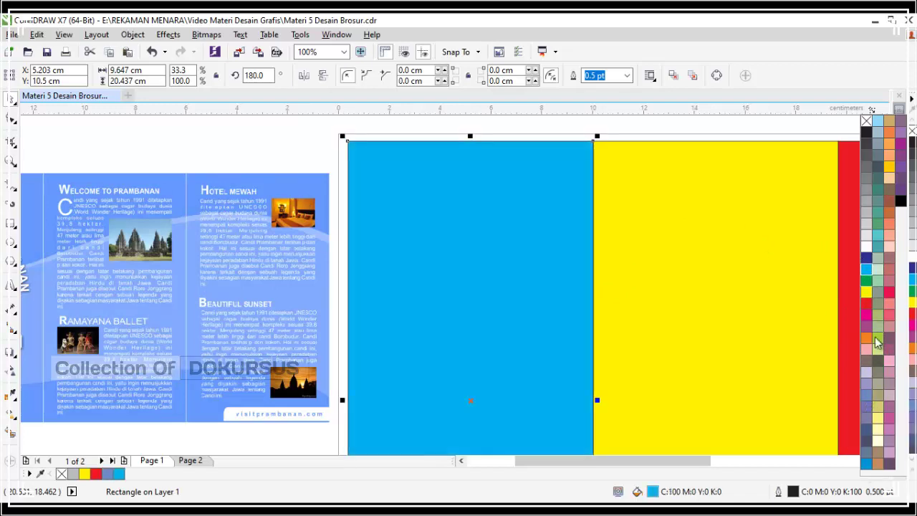
{"action": "left_click", "coordinate": [866, 465]}
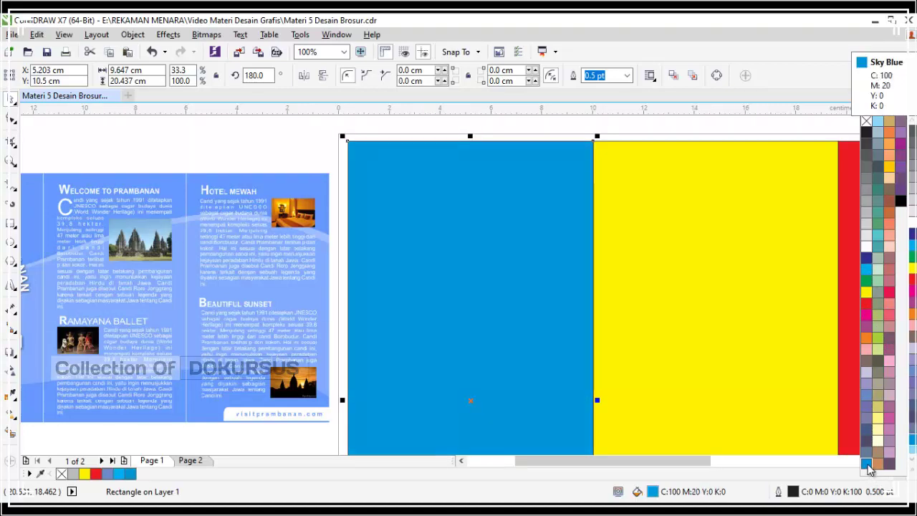
{"action": "left_click", "coordinate": [300, 141]}
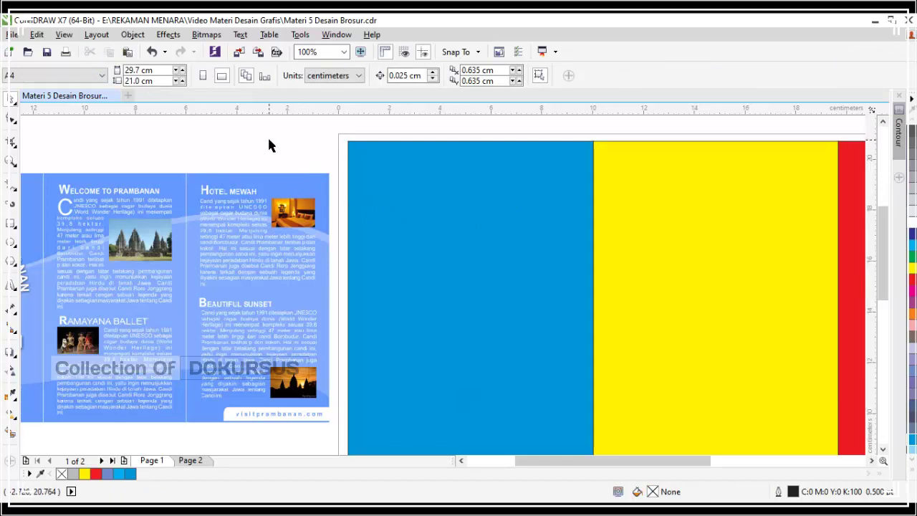
{"action": "left_click", "coordinate": [428, 152]}
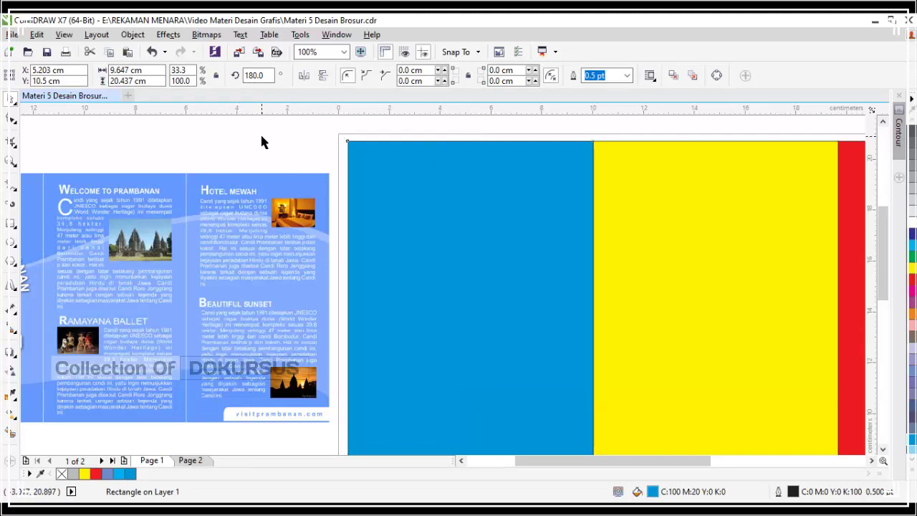
{"action": "left_click", "coordinate": [260, 132]}
{"action": "left_click", "coordinate": [386, 165]}
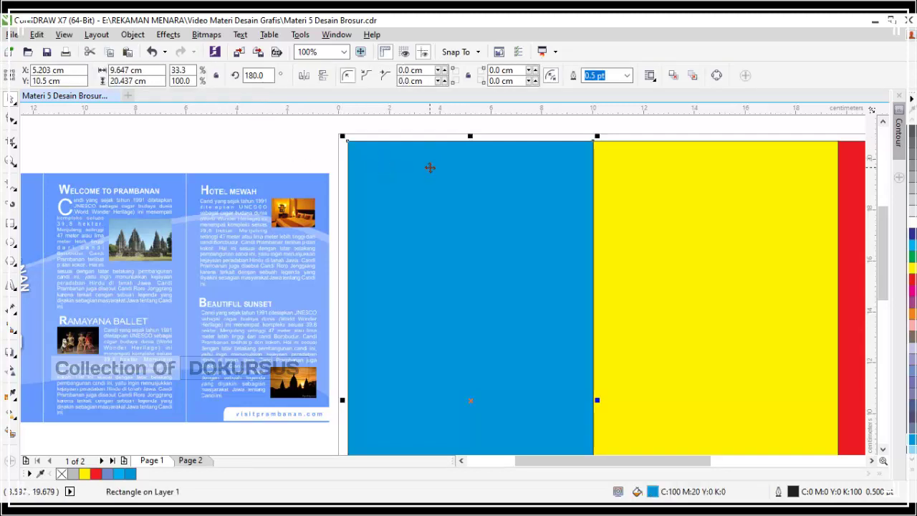
{"action": "scroll", "coordinate": [393, 185], "scroll_direction": "down", "scroll_amount": 1}
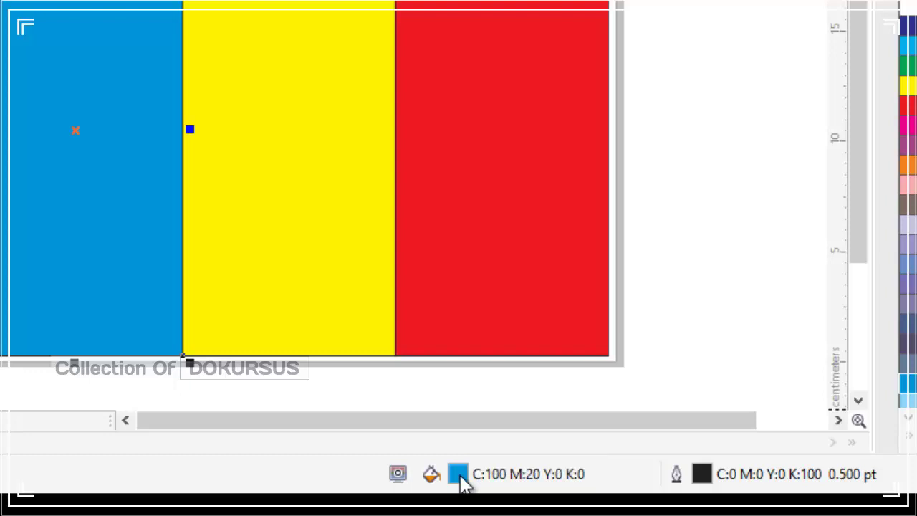
{"action": "double_click", "coordinate": [459, 476]}
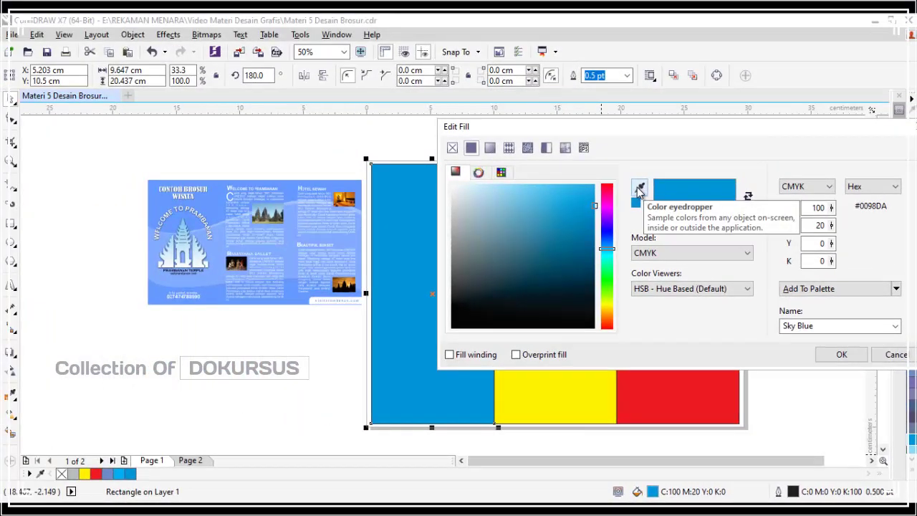
{"action": "left_click", "coordinate": [639, 189]}
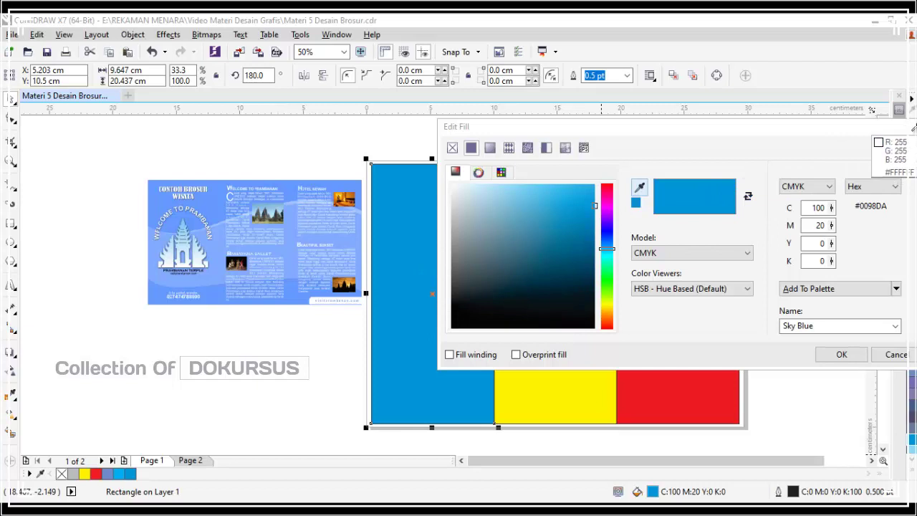
{"action": "left_click", "coordinate": [569, 212]}
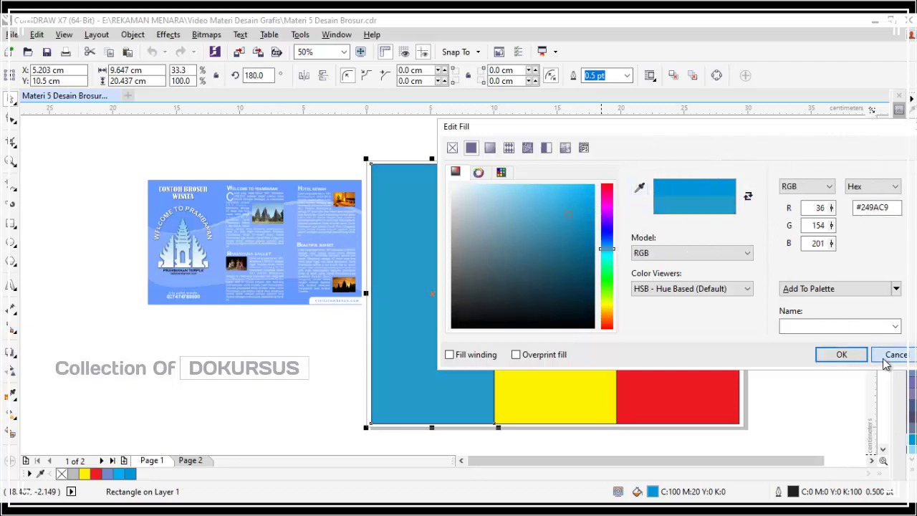
{"action": "left_click", "coordinate": [885, 363]}
{"action": "left_click", "coordinate": [290, 368]}
- Fill the left panel with the light blue #82ACFF sampled from the sample brochure's background, and deselect it
{"action": "scroll", "coordinate": [321, 255], "scroll_direction": "up", "scroll_amount": 2}
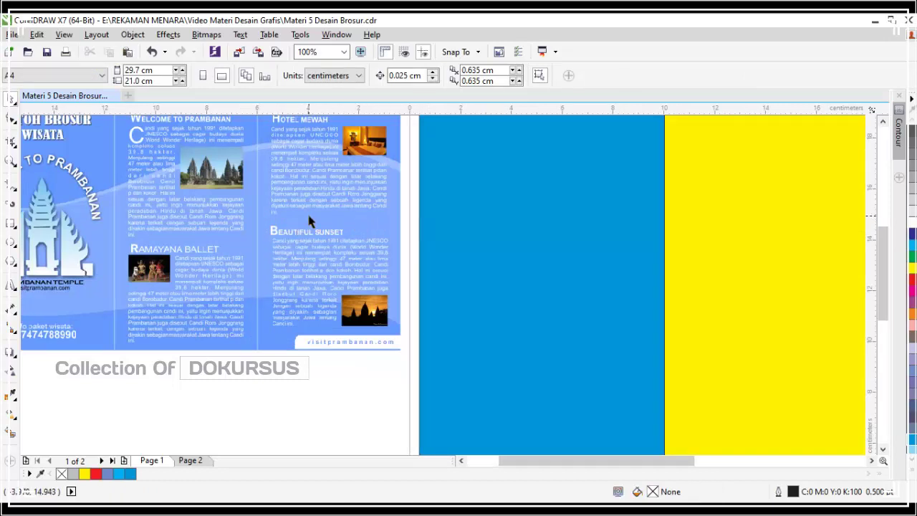
{"action": "scroll", "coordinate": [348, 198], "scroll_direction": "down", "scroll_amount": 2}
{"action": "scroll", "coordinate": [352, 198], "scroll_direction": "up", "scroll_amount": 2}
{"action": "left_click", "coordinate": [505, 275]}
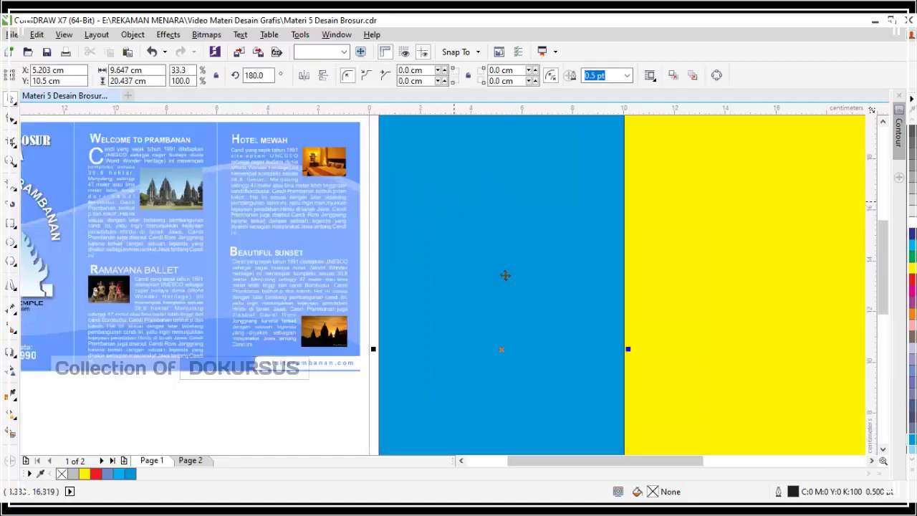
{"action": "double_click", "coordinate": [651, 491]}
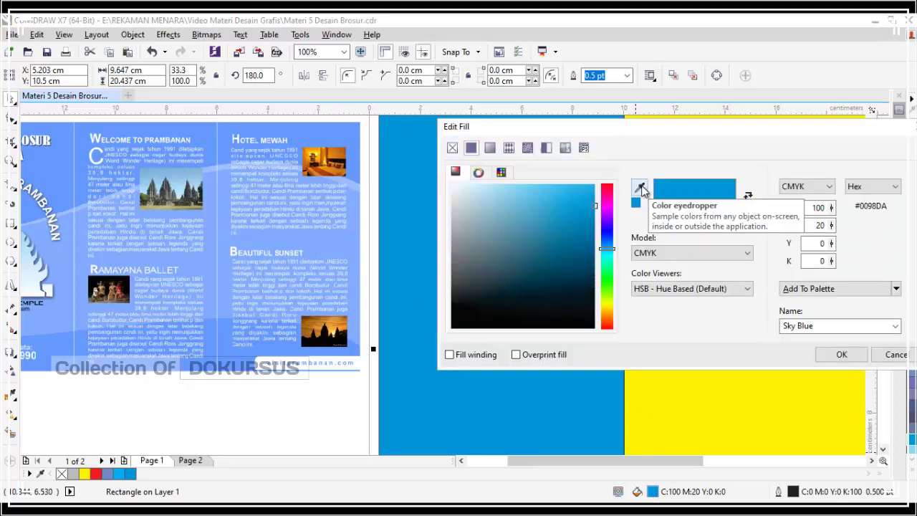
{"action": "left_click", "coordinate": [640, 189]}
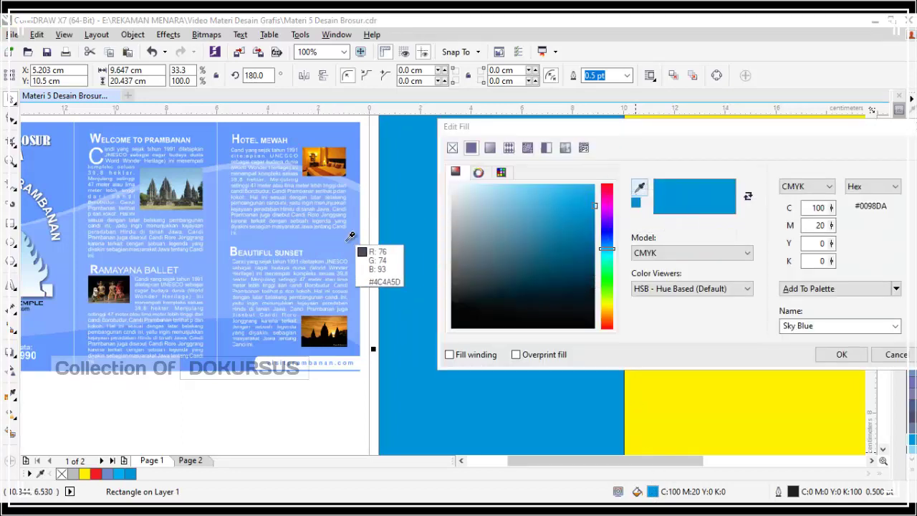
{"action": "left_click", "coordinate": [342, 251]}
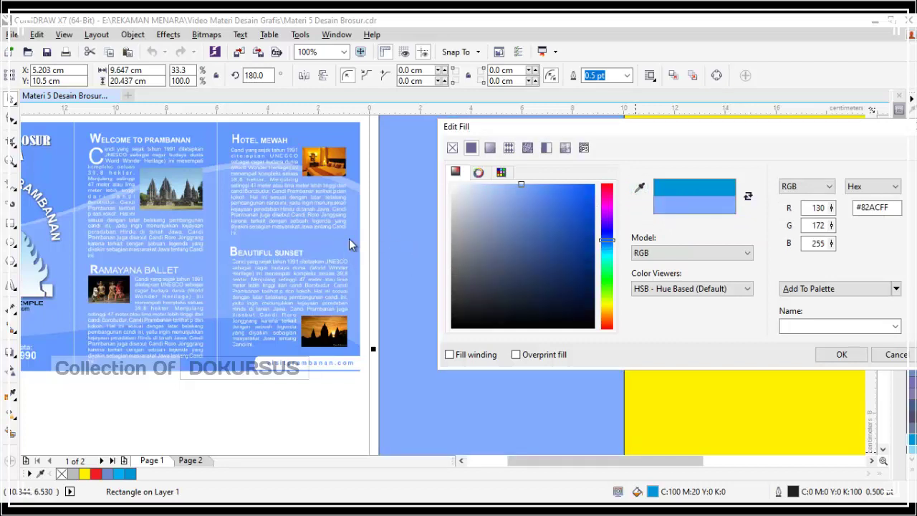
{"action": "left_click", "coordinate": [817, 355]}
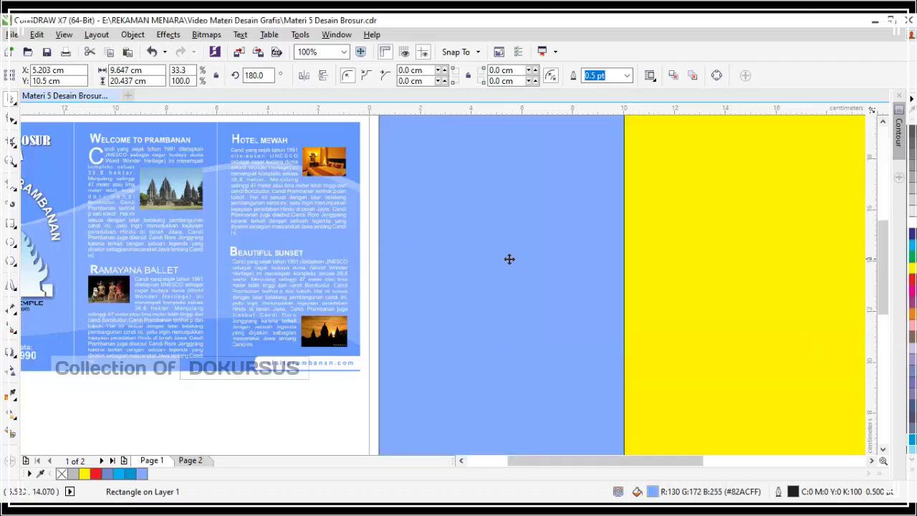
{"action": "scroll", "coordinate": [508, 258], "scroll_direction": "down", "scroll_amount": 2}
{"action": "left_click", "coordinate": [399, 178]}
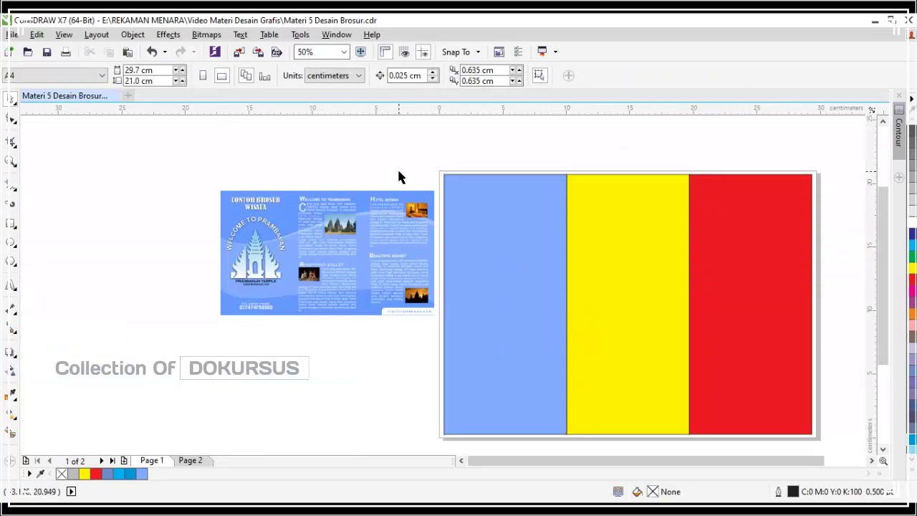
- Fill the yellow middle panel and the red right panel with the same sampled blue #82ACFF, leaving nothing selected
{"action": "scroll", "coordinate": [551, 231], "scroll_direction": "up", "scroll_amount": 2}
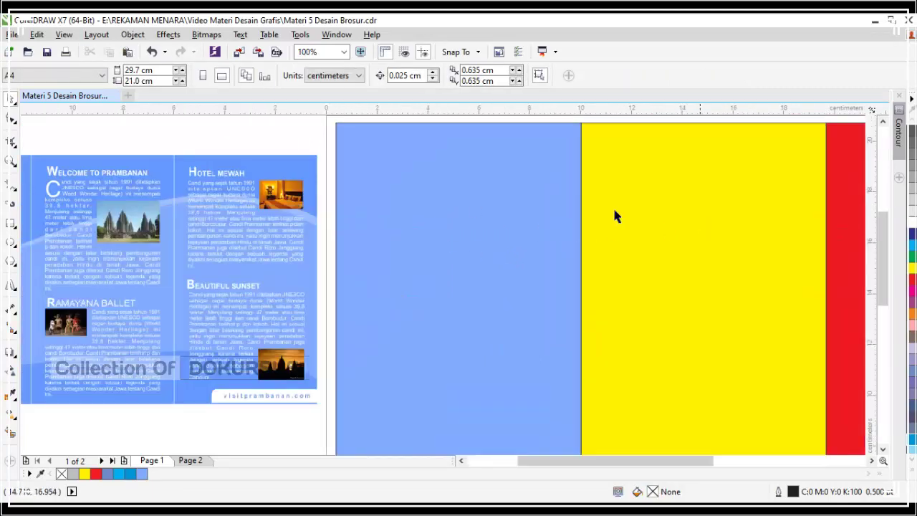
{"action": "left_click", "coordinate": [719, 195]}
{"action": "left_click", "coordinate": [843, 185]}
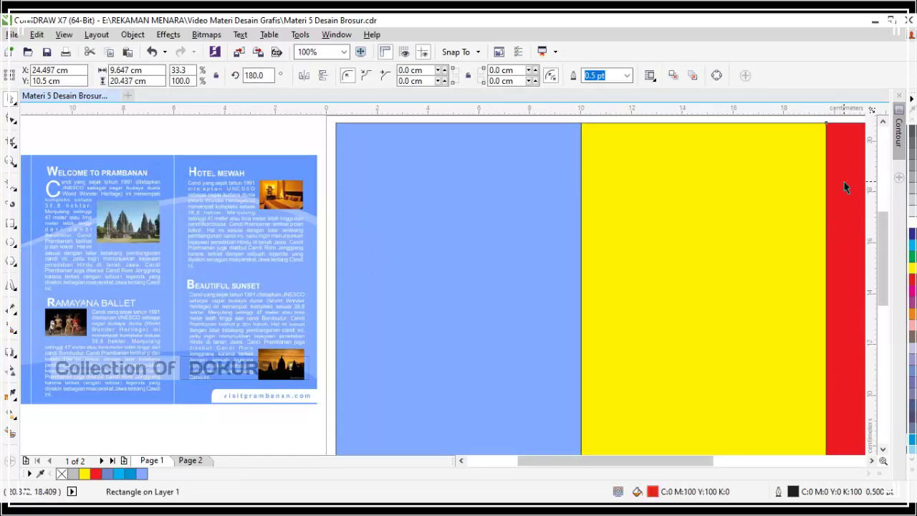
{"action": "left_click", "coordinate": [271, 136]}
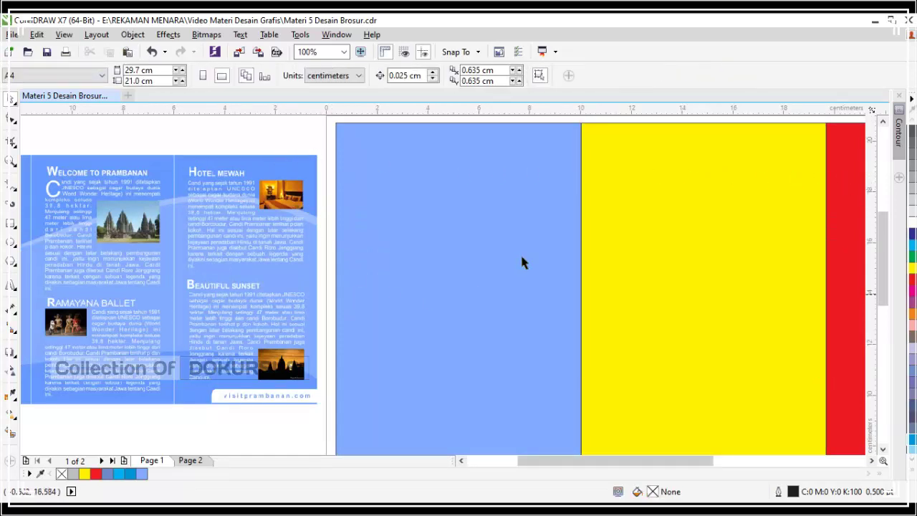
{"action": "left_click", "coordinate": [395, 273]}
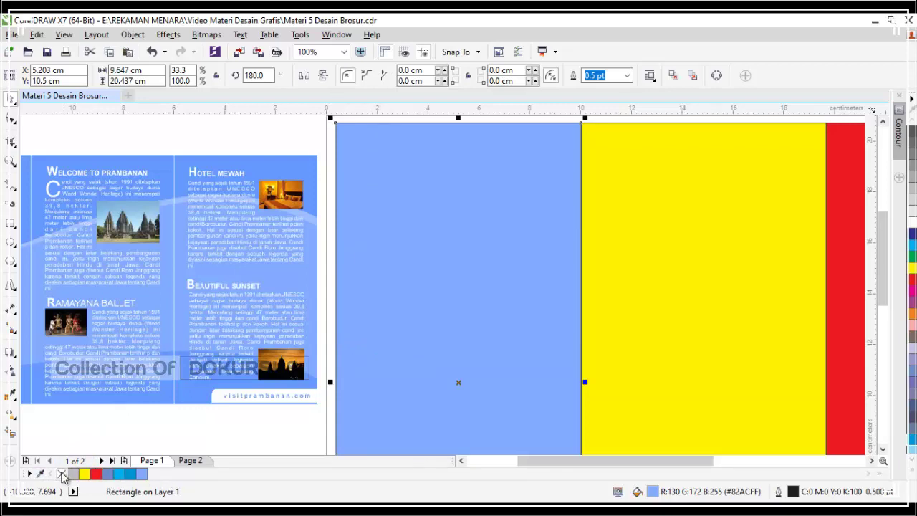
{"action": "left_click", "coordinate": [641, 236]}
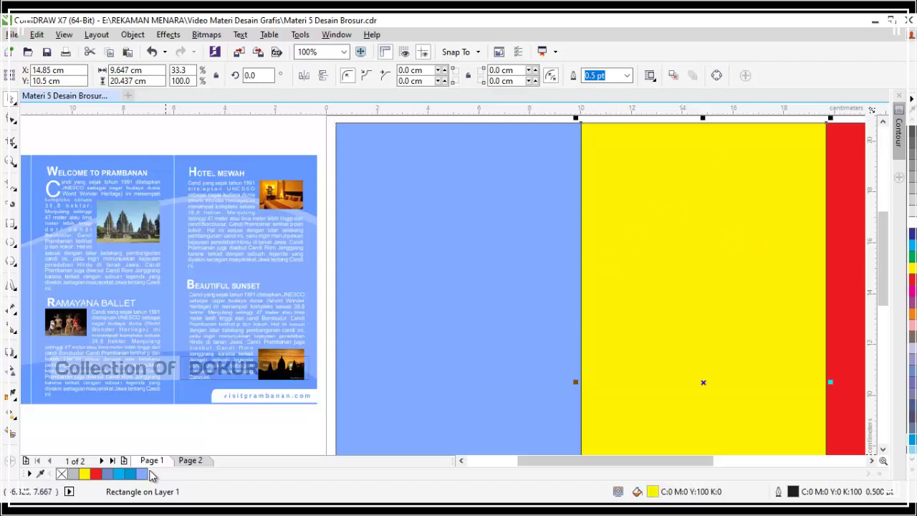
{"action": "left_click", "coordinate": [144, 473]}
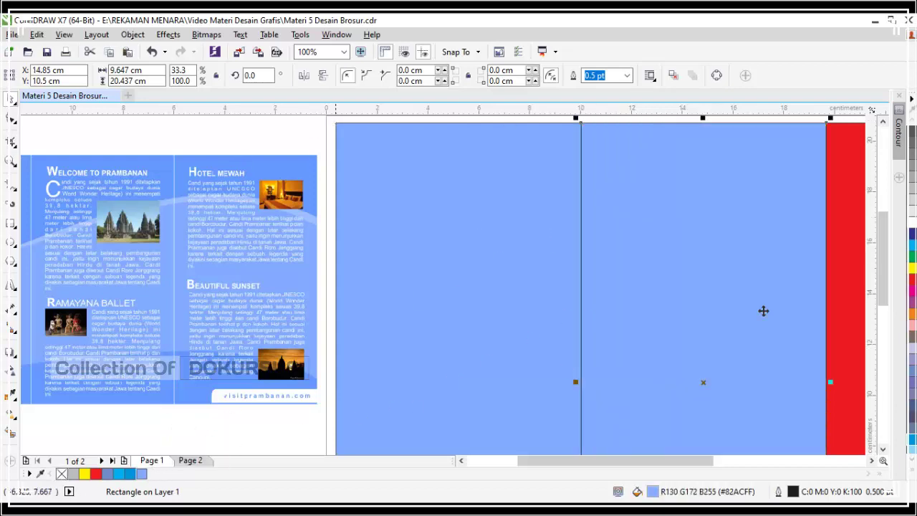
{"action": "left_click", "coordinate": [851, 260]}
{"action": "left_click", "coordinate": [143, 474]}
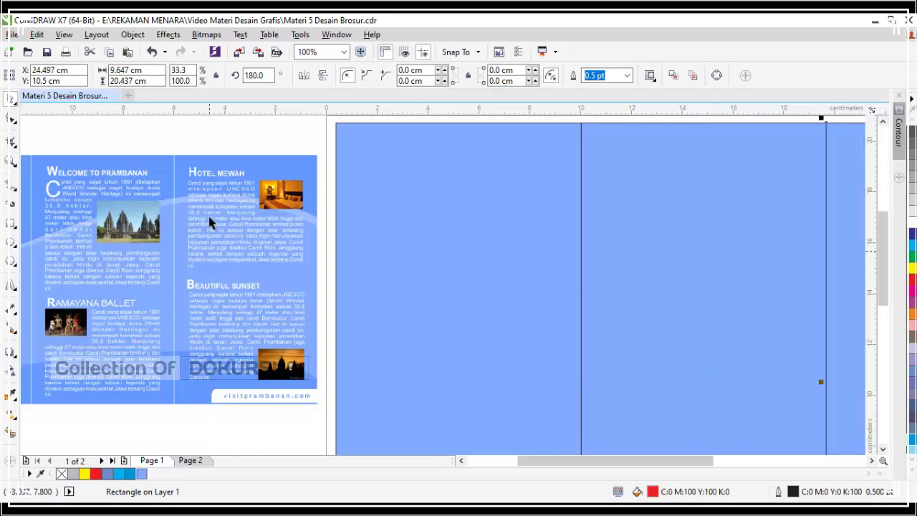
{"action": "key", "text": "Escape"}
- Clear the fill of all three panels, undo that, and remove their outlines instead, leaving nothing selected
{"action": "scroll", "coordinate": [376, 191], "scroll_direction": "down", "scroll_amount": 3}
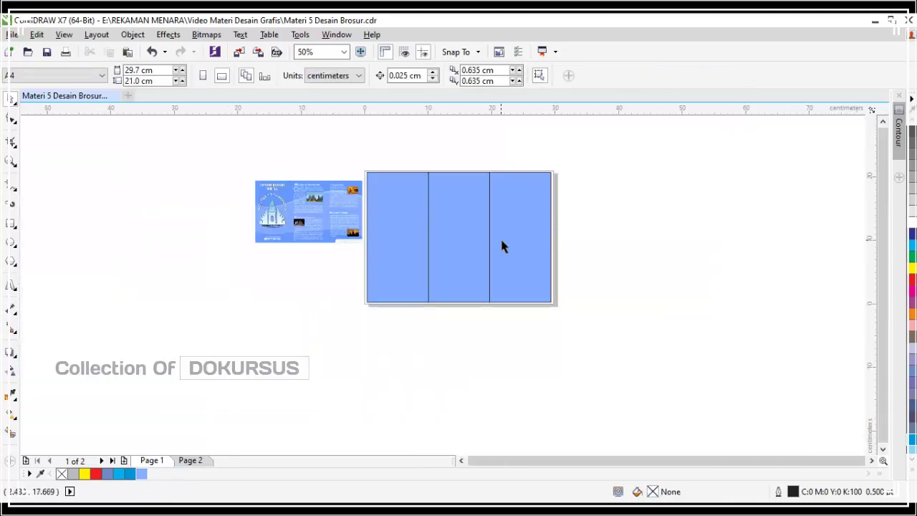
{"action": "scroll", "coordinate": [526, 251], "scroll_direction": "up", "scroll_amount": 2}
{"action": "scroll", "coordinate": [526, 208], "scroll_direction": "down", "scroll_amount": 2}
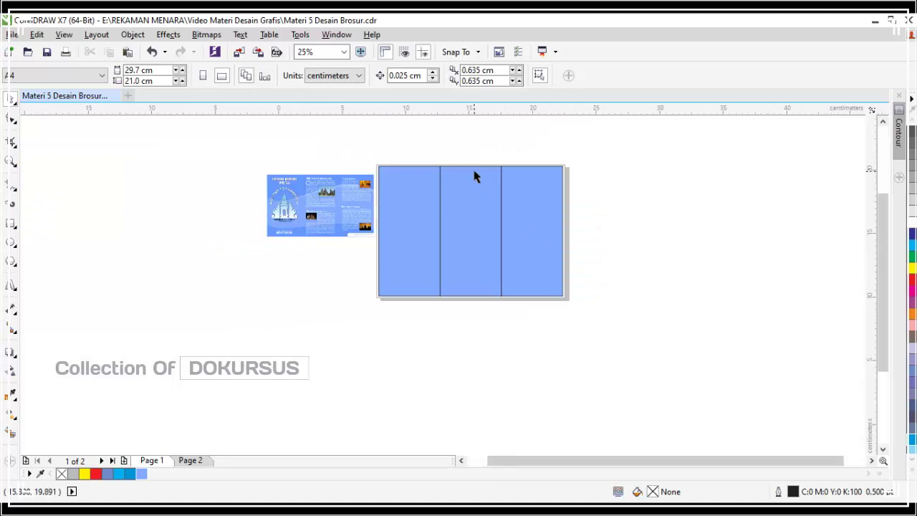
{"action": "scroll", "coordinate": [475, 176], "scroll_direction": "up", "scroll_amount": 2}
{"action": "scroll", "coordinate": [404, 220], "scroll_direction": "up", "scroll_amount": 1}
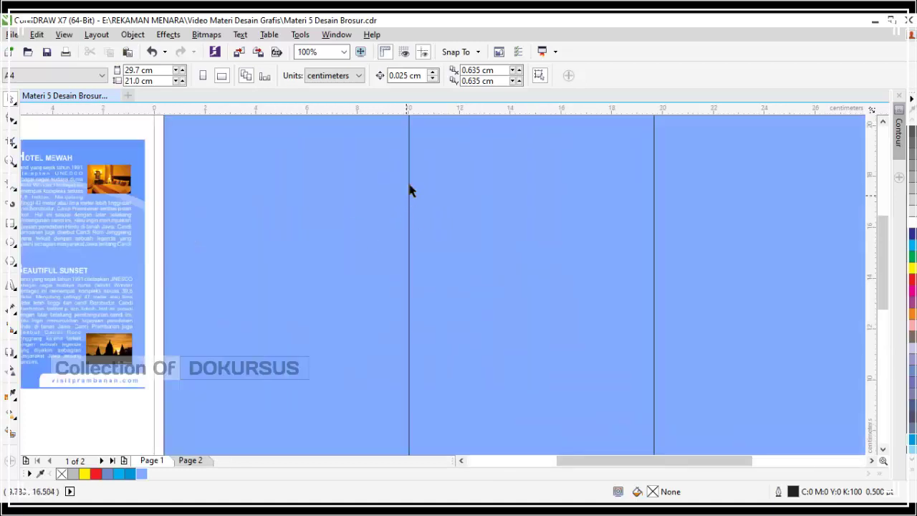
{"action": "scroll", "coordinate": [409, 189], "scroll_direction": "down", "scroll_amount": 1}
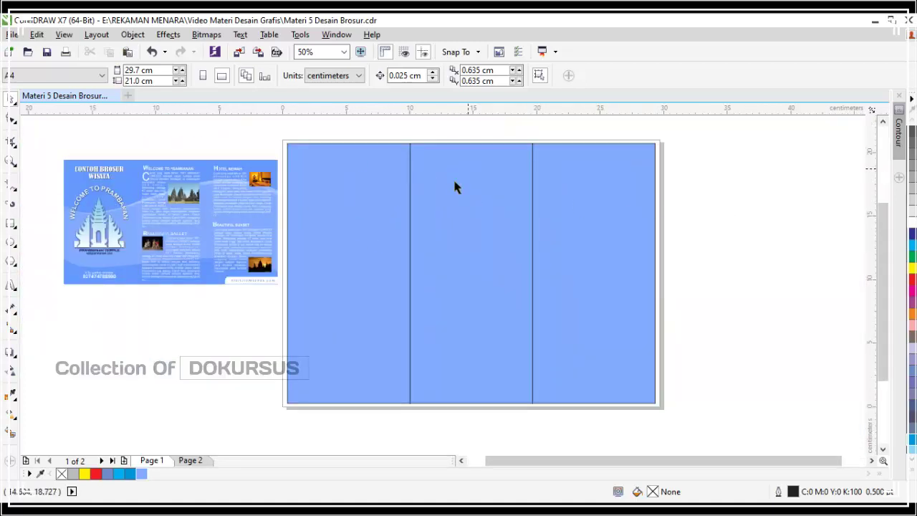
{"action": "left_click_drag", "start_coordinate": [283, 135], "coordinate": [699, 436]}
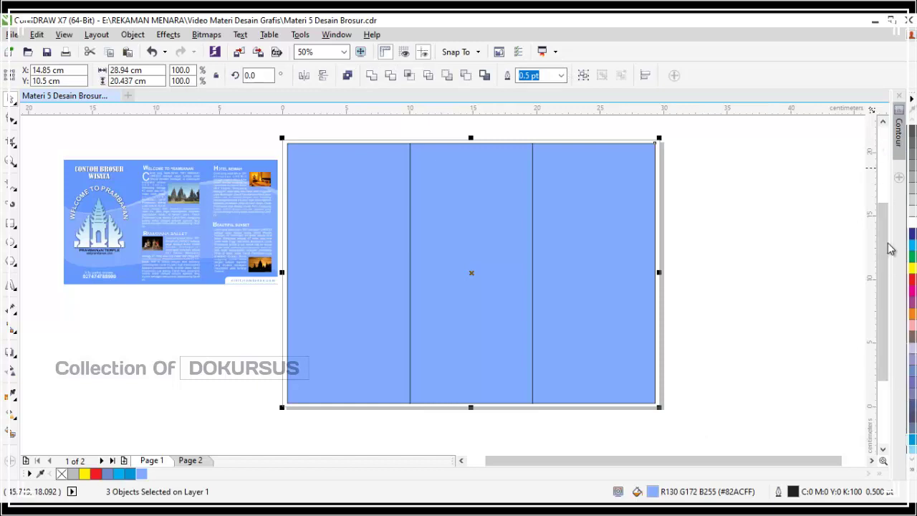
{"action": "left_click", "coordinate": [911, 469]}
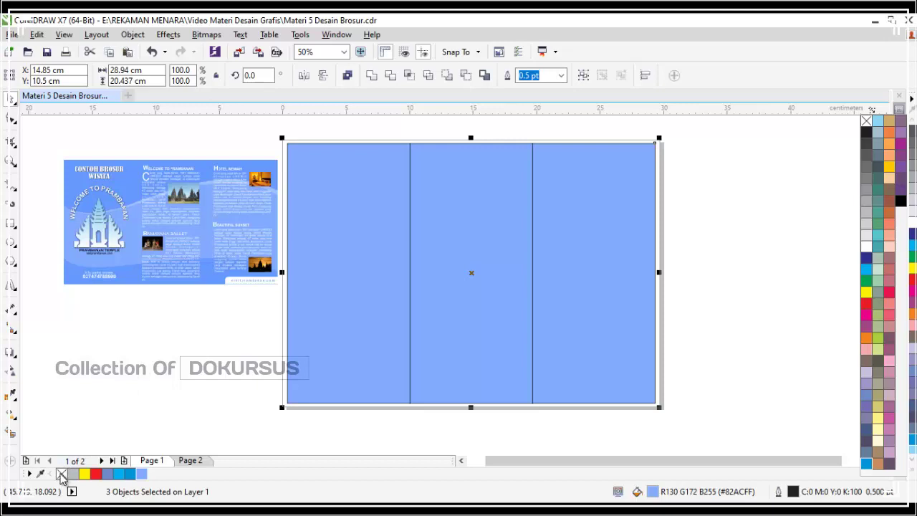
{"action": "key", "text": "ctrl+F9"}
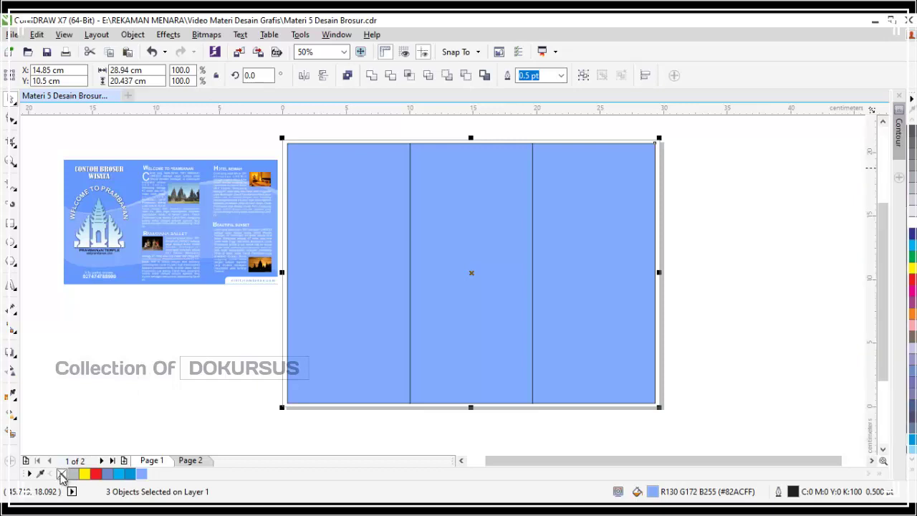
{"action": "left_click", "coordinate": [62, 474]}
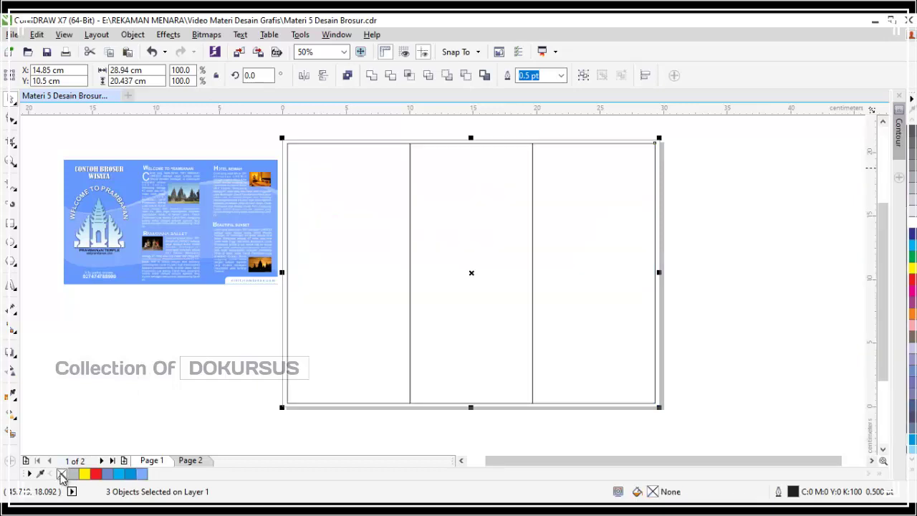
{"action": "key", "text": "ctrl+z"}
{"action": "right_click", "coordinate": [61, 474]}
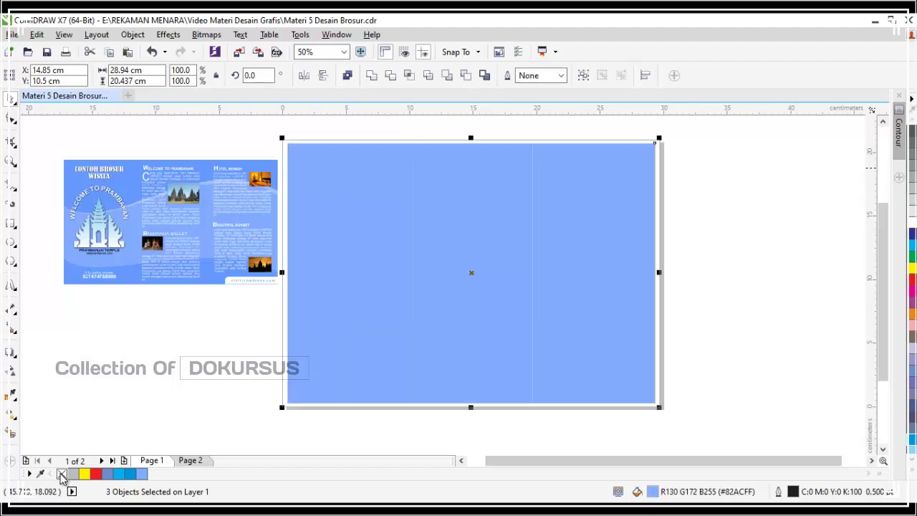
{"action": "left_click", "coordinate": [198, 322]}
- Examine the sample brochure up close, especially the curved wave band crossing its background at the edge beside the hotel photo
{"action": "scroll", "coordinate": [375, 228], "scroll_direction": "up", "scroll_amount": 1}
{"action": "scroll", "coordinate": [376, 228], "scroll_direction": "down", "scroll_amount": 1}
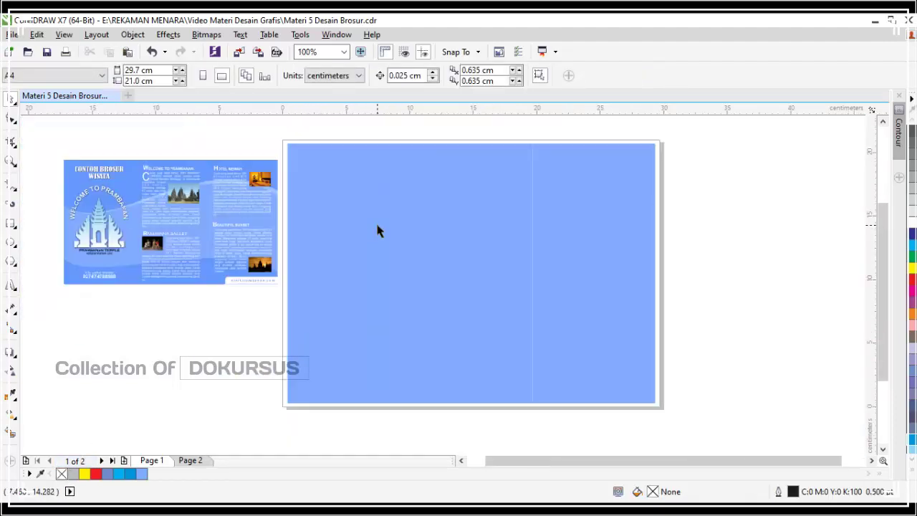
{"action": "scroll", "coordinate": [384, 177], "scroll_direction": "up", "scroll_amount": 1}
{"action": "scroll", "coordinate": [150, 192], "scroll_direction": "up", "scroll_amount": 1}
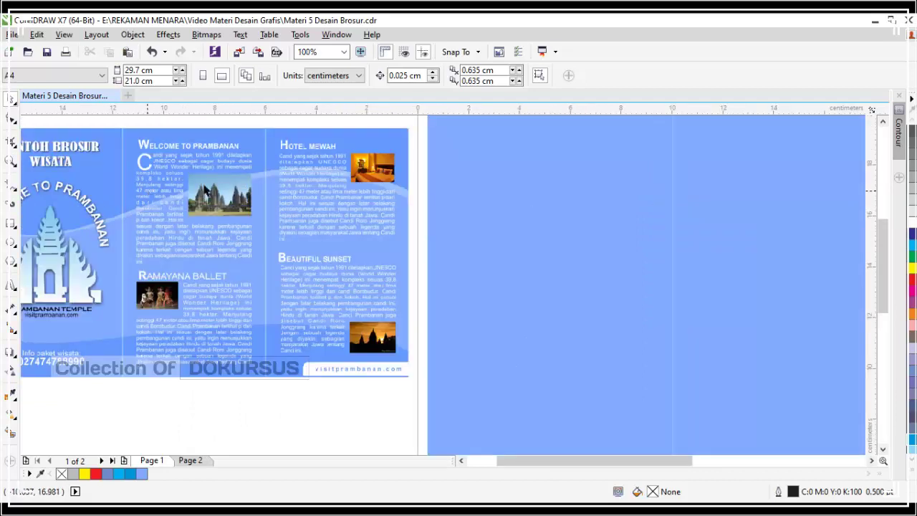
{"action": "scroll", "coordinate": [145, 194], "scroll_direction": "down", "scroll_amount": 1}
{"action": "scroll", "coordinate": [145, 195], "scroll_direction": "up", "scroll_amount": 1}
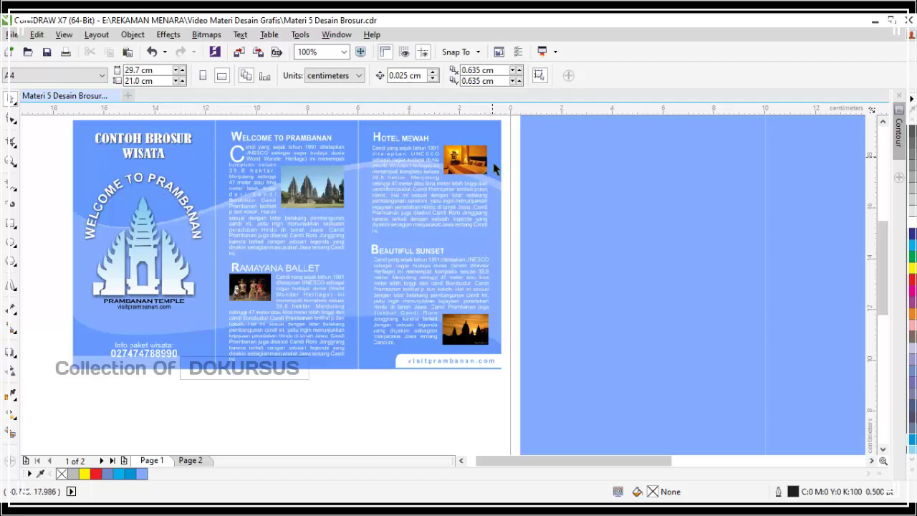
{"action": "scroll", "coordinate": [499, 190], "scroll_direction": "up", "scroll_amount": 1}
{"action": "scroll", "coordinate": [497, 183], "scroll_direction": "up", "scroll_amount": 1}
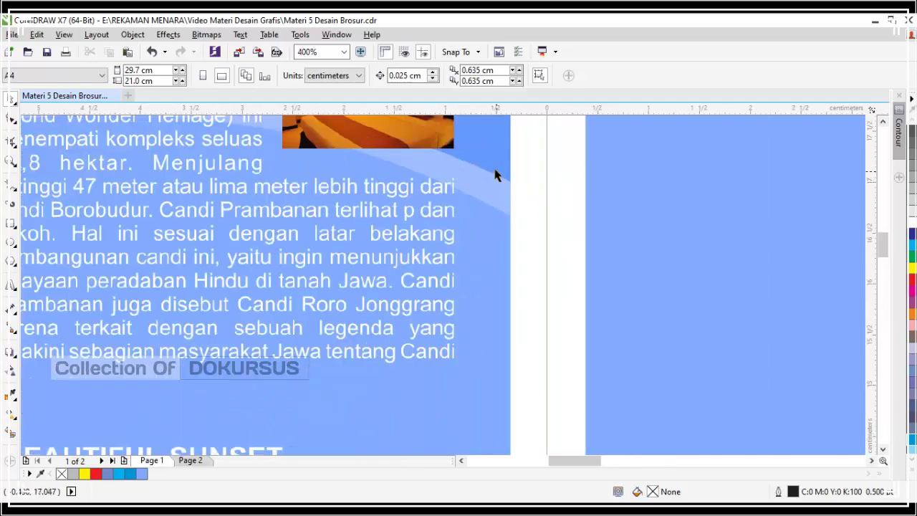
{"action": "scroll", "coordinate": [495, 176], "scroll_direction": "down", "scroll_amount": 1}
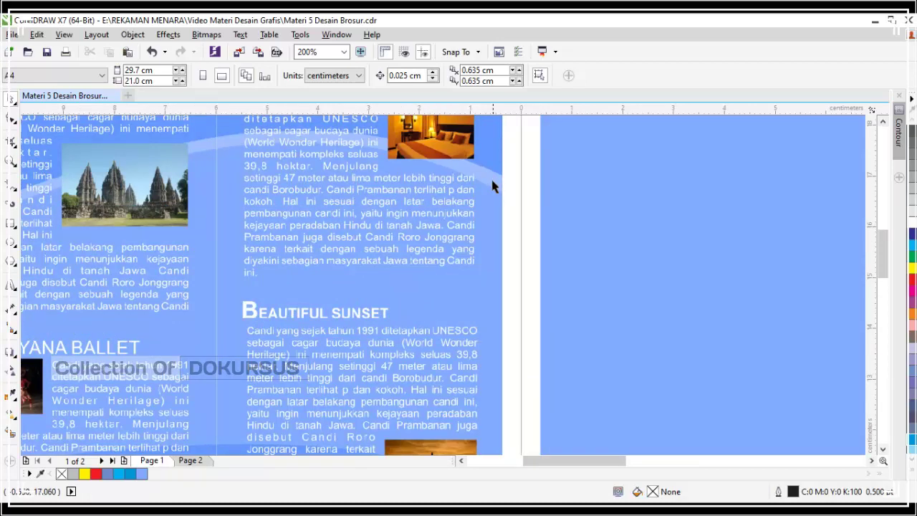
{"action": "scroll", "coordinate": [491, 185], "scroll_direction": "down", "scroll_amount": 3}
{"action": "scroll", "coordinate": [491, 185], "scroll_direction": "up", "scroll_amount": 1}
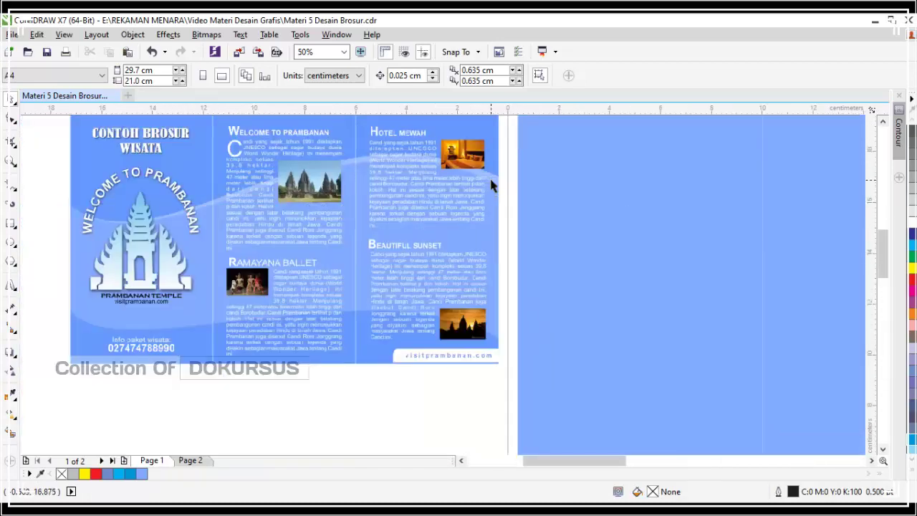
- Draw a rectangle about 28.94 by 5.31 cm across the full width of the three panels along their top edge, and deselect it
{"action": "scroll", "coordinate": [491, 179], "scroll_direction": "up", "scroll_amount": 1}
{"action": "scroll", "coordinate": [494, 164], "scroll_direction": "down", "scroll_amount": 1}
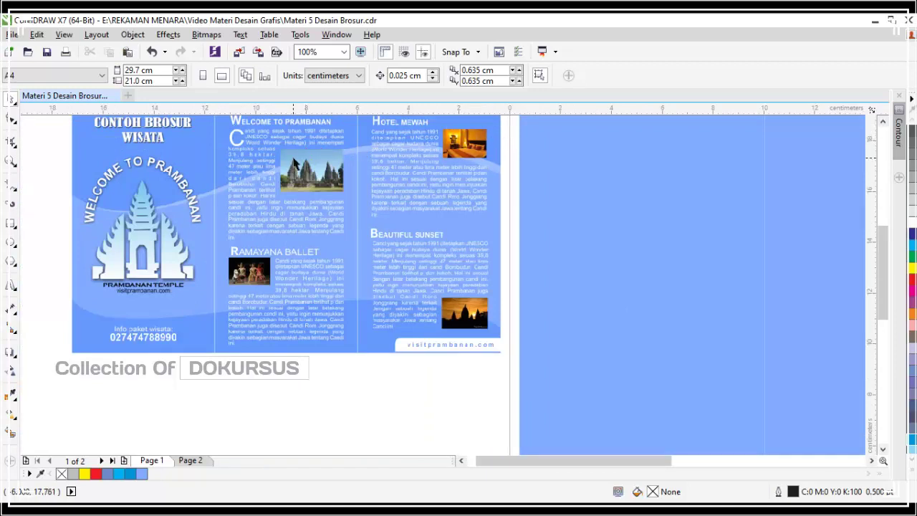
{"action": "scroll", "coordinate": [290, 166], "scroll_direction": "down", "scroll_amount": 1}
{"action": "scroll", "coordinate": [540, 168], "scroll_direction": "down", "scroll_amount": 1}
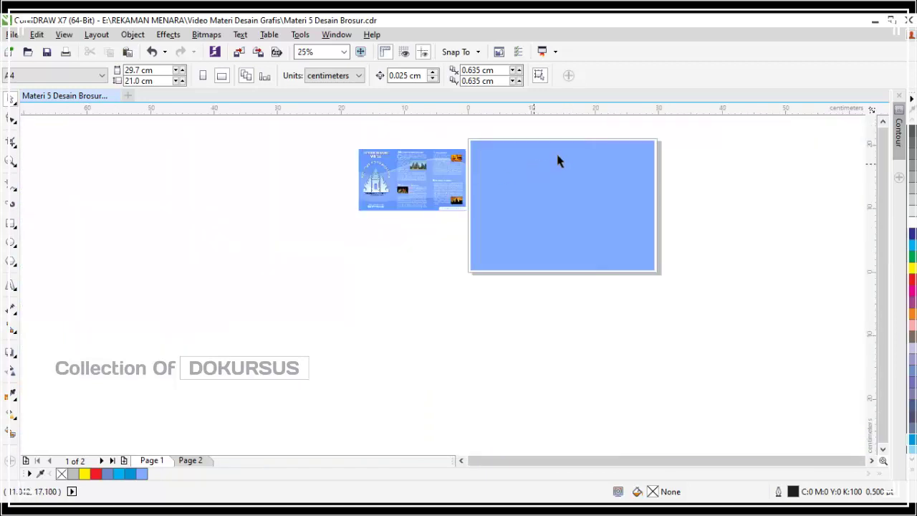
{"action": "scroll", "coordinate": [608, 141], "scroll_direction": "up", "scroll_amount": 1}
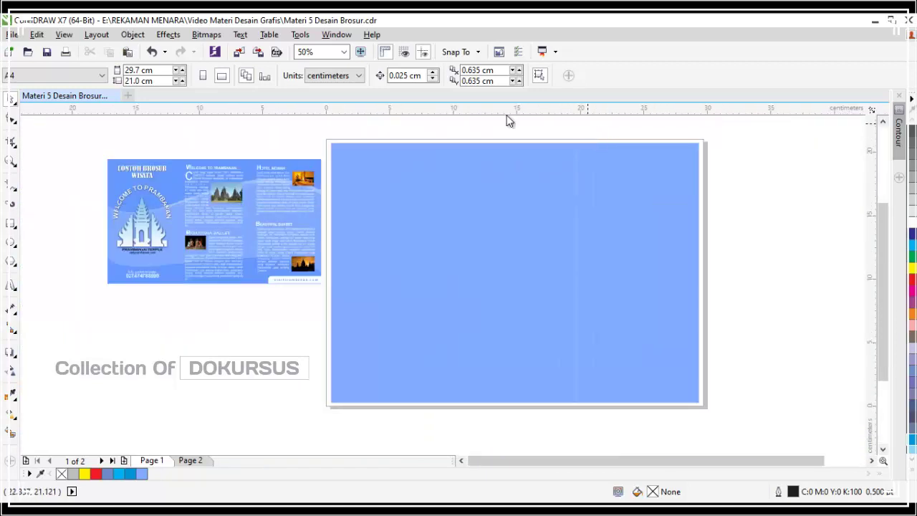
{"action": "left_click", "coordinate": [11, 223]}
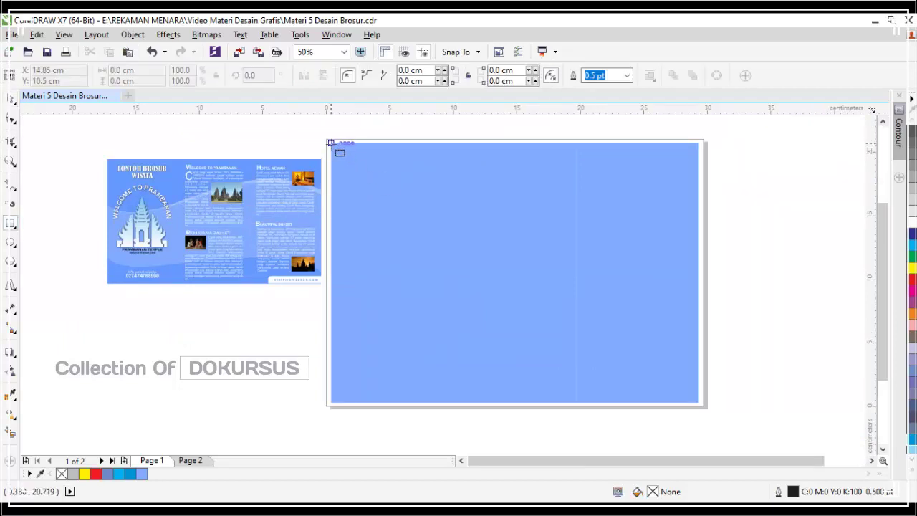
{"action": "mouse_move", "coordinate": [330, 143]}
{"action": "left_mouse_down"}
{"action": "mouse_move", "coordinate": [368, 178]}
{"action": "mouse_move", "coordinate": [558, 205]}
{"action": "mouse_move", "coordinate": [701, 210]}
{"action": "left_mouse_up"}
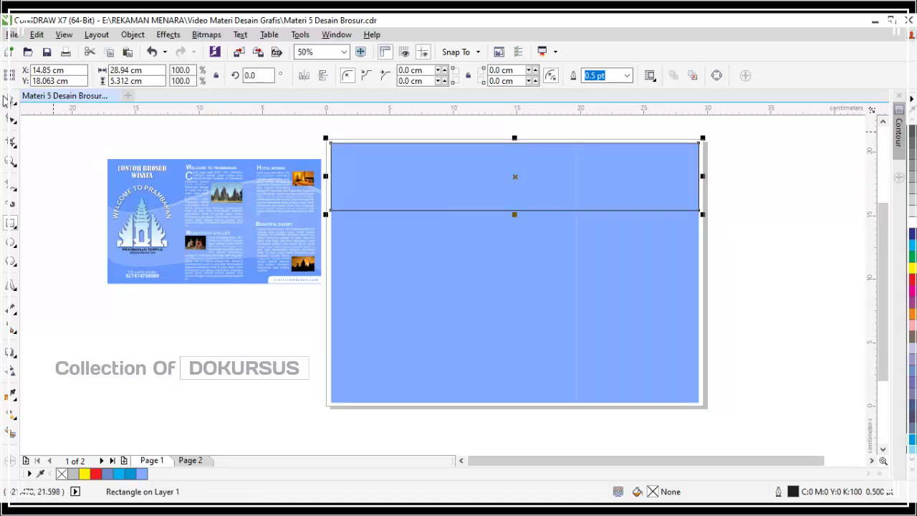
{"action": "key", "text": "space"}
{"action": "left_click", "coordinate": [767, 236]}
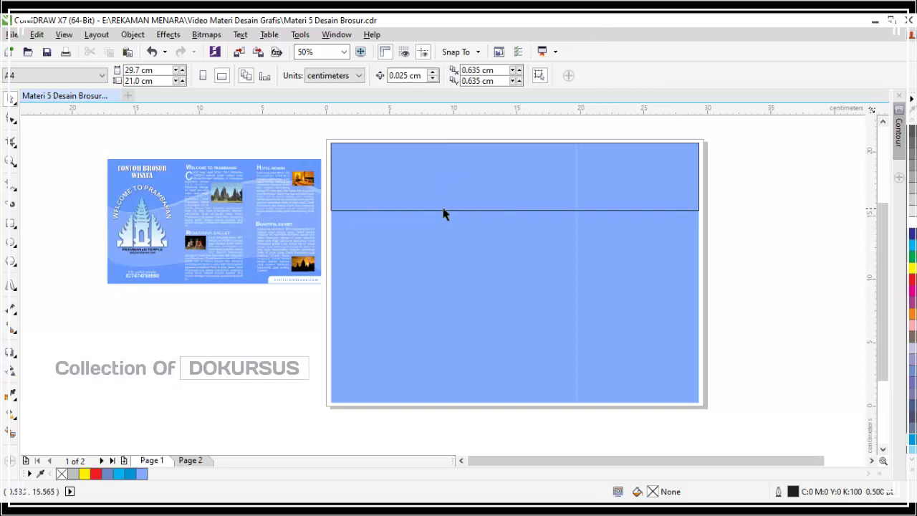
- Convert the rectangle across the top of the panels to curves
{"action": "left_click", "coordinate": [396, 194]}
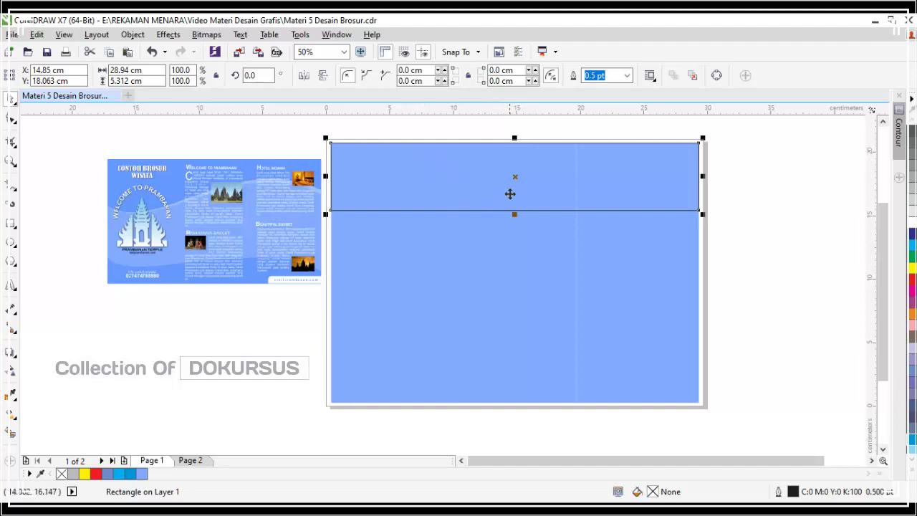
{"action": "right_click", "coordinate": [512, 182]}
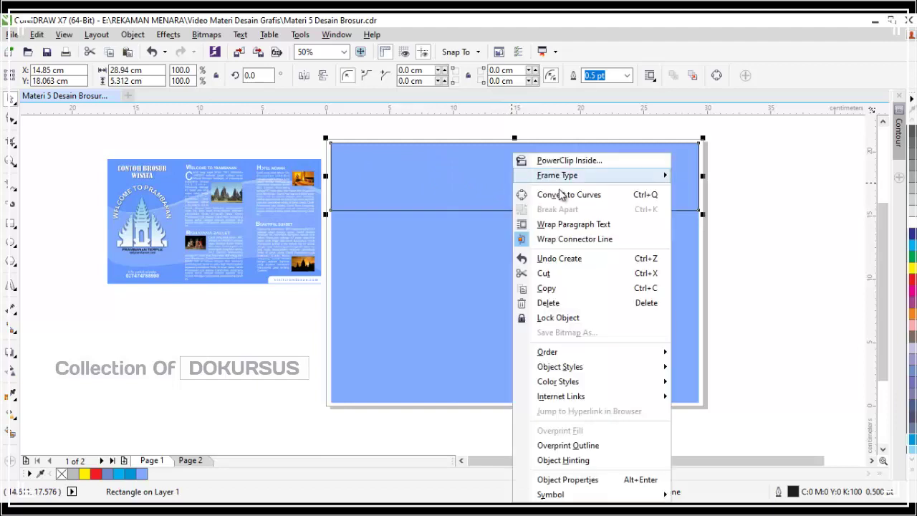
{"action": "left_click", "coordinate": [784, 222]}
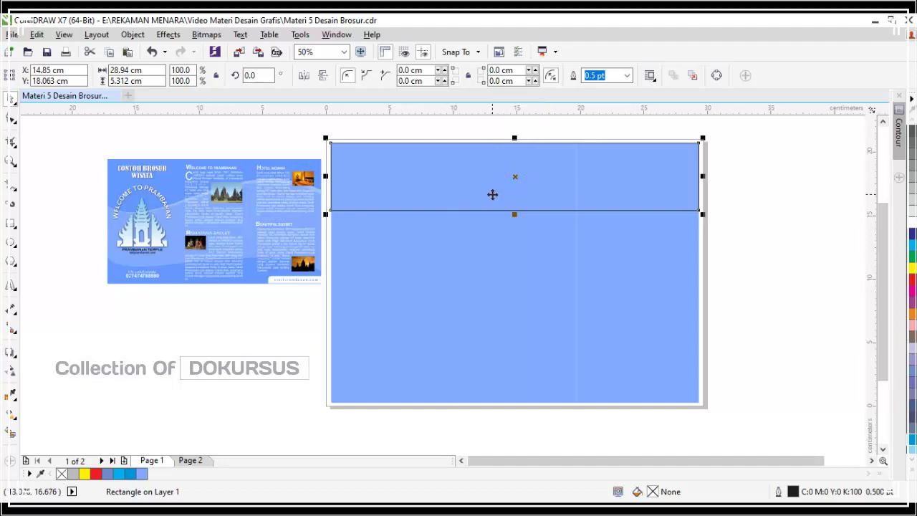
{"action": "key", "text": "ctrl+q"}
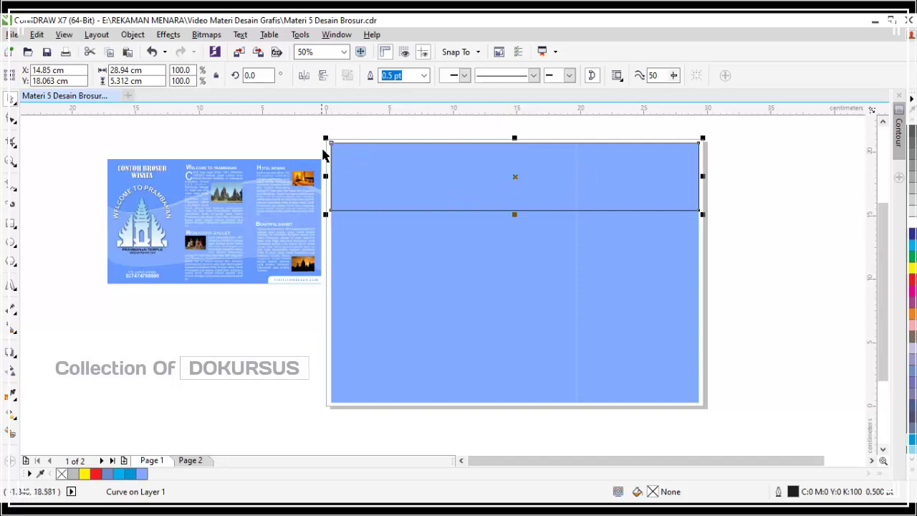
- Change the lower edge of the converted rectangle from a straight line to a curve with the Shape tool
{"action": "scroll", "coordinate": [331, 141], "scroll_direction": "up", "scroll_amount": 3}
{"action": "scroll", "coordinate": [332, 139], "scroll_direction": "up", "scroll_amount": 8}
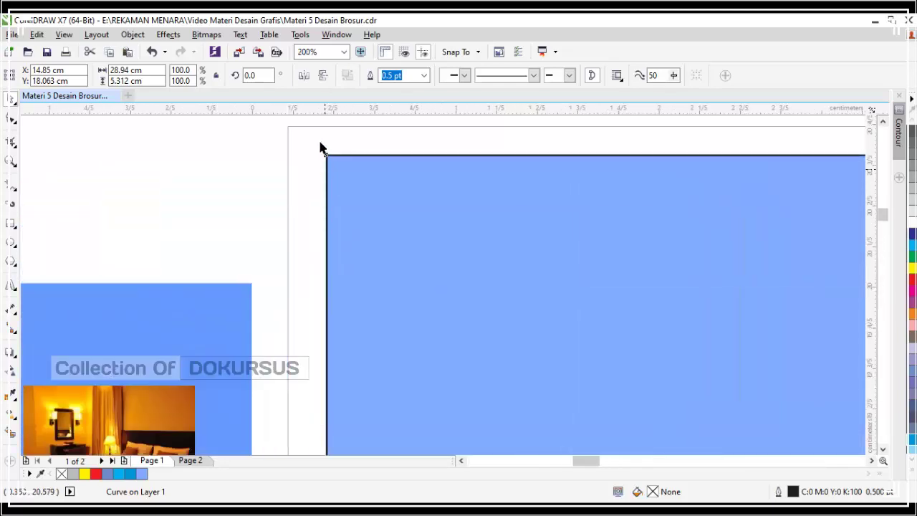
{"action": "scroll", "coordinate": [332, 166], "scroll_direction": "down", "scroll_amount": 6}
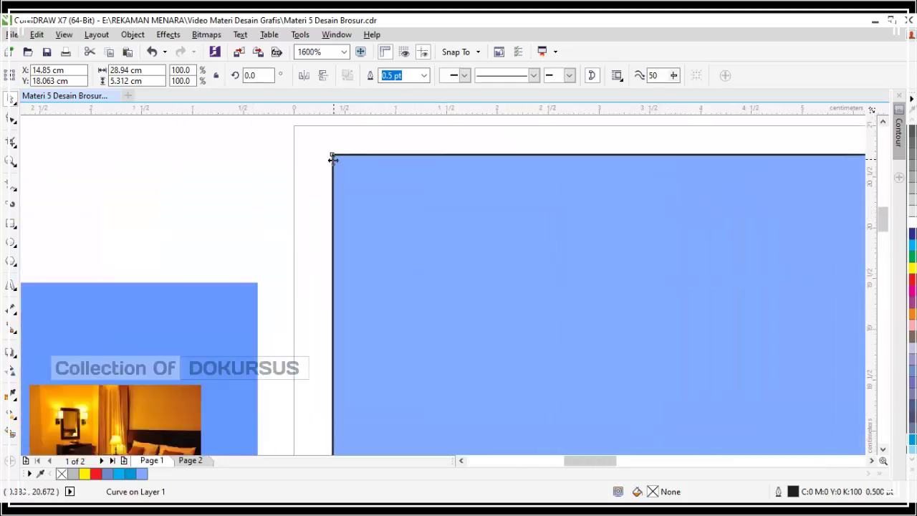
{"action": "scroll", "coordinate": [326, 161], "scroll_direction": "down", "scroll_amount": 3}
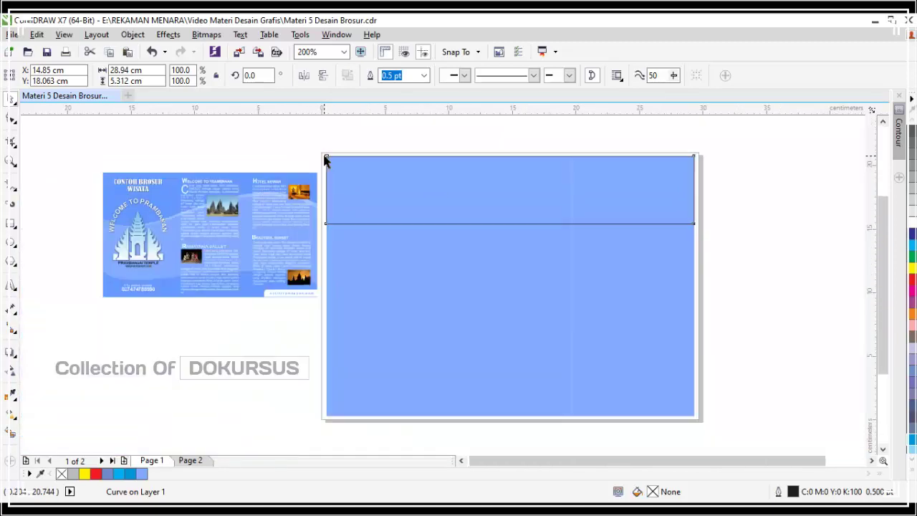
{"action": "scroll", "coordinate": [498, 160], "scroll_direction": "up", "scroll_amount": 1}
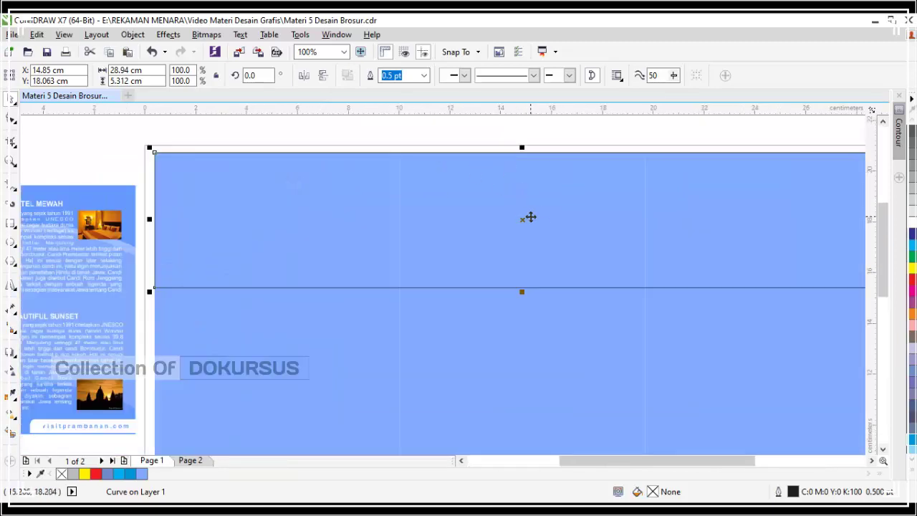
{"action": "key", "text": "F10"}
{"action": "scroll", "coordinate": [338, 186], "scroll_direction": "down", "scroll_amount": 1}
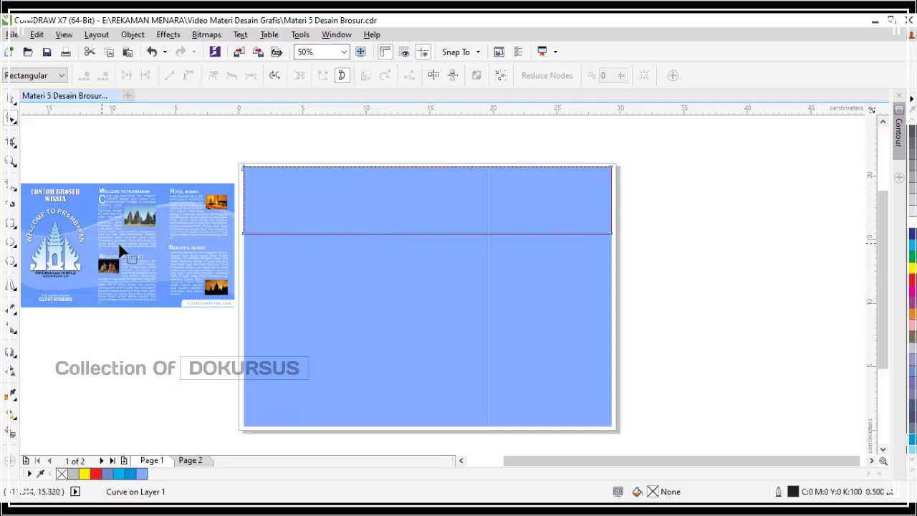
{"action": "scroll", "coordinate": [424, 180], "scroll_direction": "down", "scroll_amount": 2}
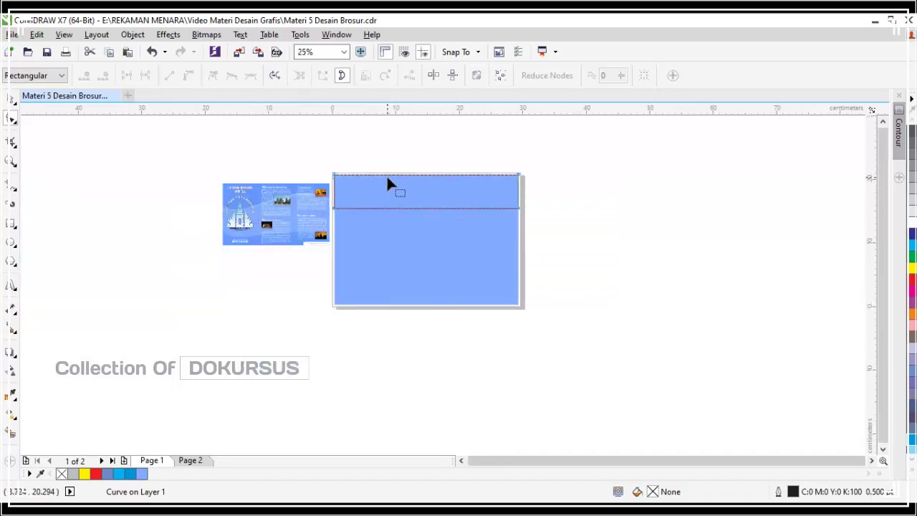
{"action": "scroll", "coordinate": [386, 178], "scroll_direction": "up", "scroll_amount": 2}
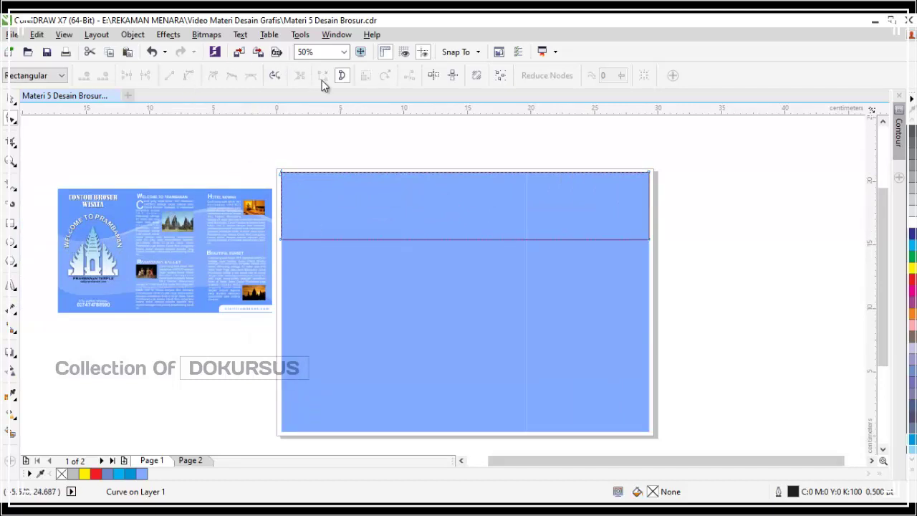
{"action": "right_click", "coordinate": [443, 242]}
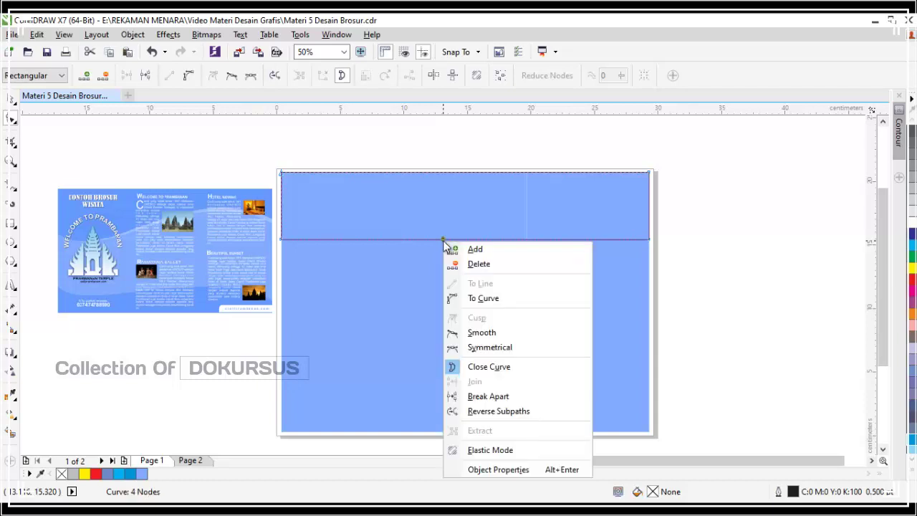
{"action": "left_click", "coordinate": [482, 300]}
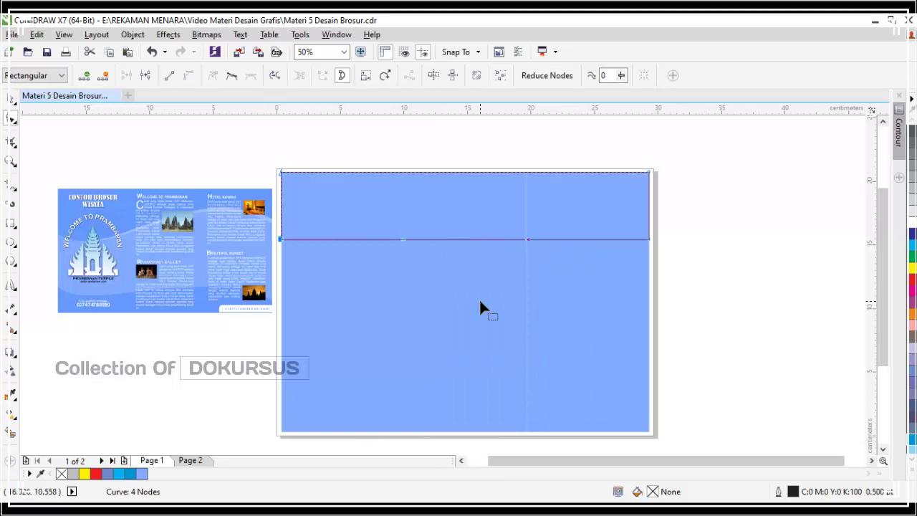
- Bend the shape's lower edge into a wave that dips over the left panel and rises over the right panel
{"action": "left_click", "coordinate": [404, 239]}
{"action": "scroll", "coordinate": [406, 243], "scroll_direction": "up", "scroll_amount": 1}
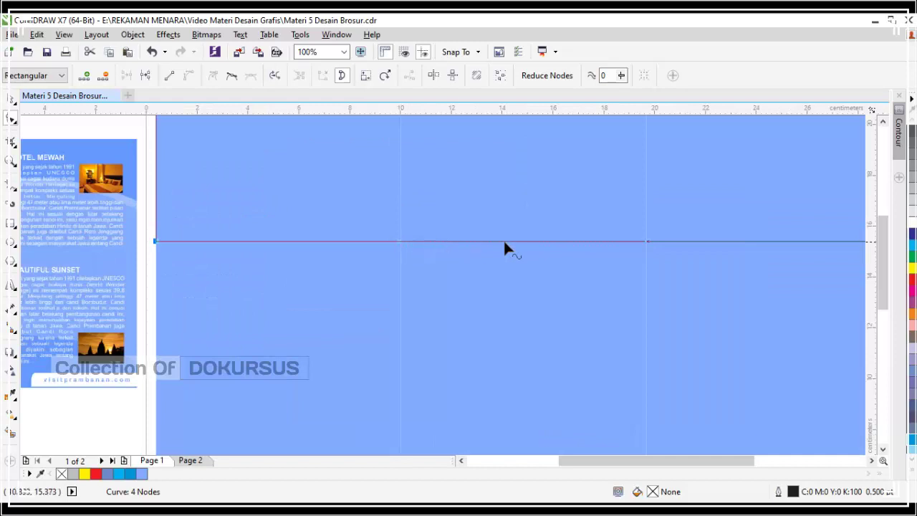
{"action": "scroll", "coordinate": [495, 211], "scroll_direction": "down", "scroll_amount": 1}
{"action": "scroll", "coordinate": [492, 203], "scroll_direction": "down", "scroll_amount": 1}
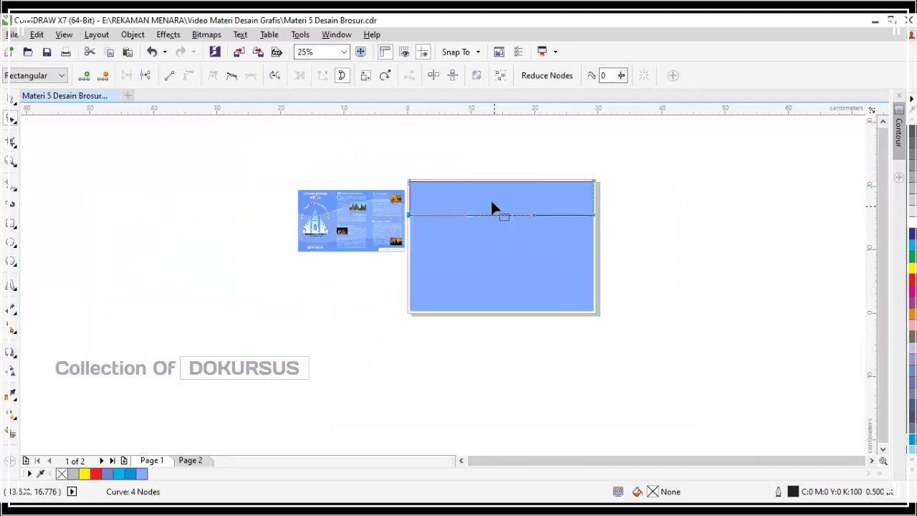
{"action": "scroll", "coordinate": [486, 191], "scroll_direction": "up", "scroll_amount": 1}
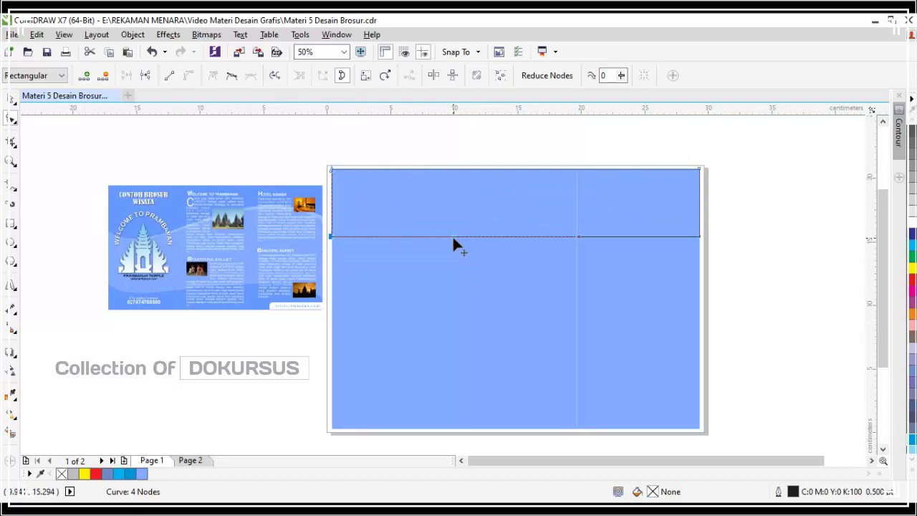
{"action": "left_click_drag", "start_coordinate": [452, 238], "coordinate": [415, 285]}
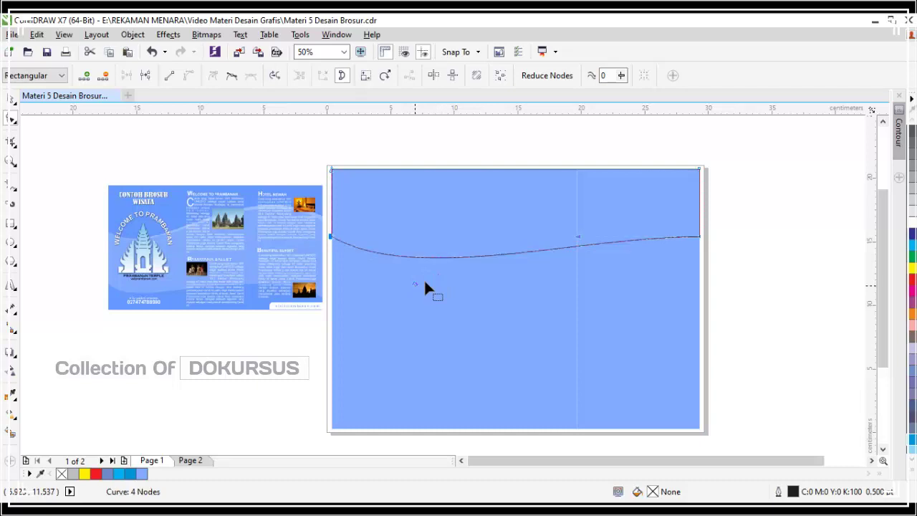
{"action": "left_click", "coordinate": [577, 239]}
{"action": "left_click_drag", "start_coordinate": [578, 240], "coordinate": [574, 180]}
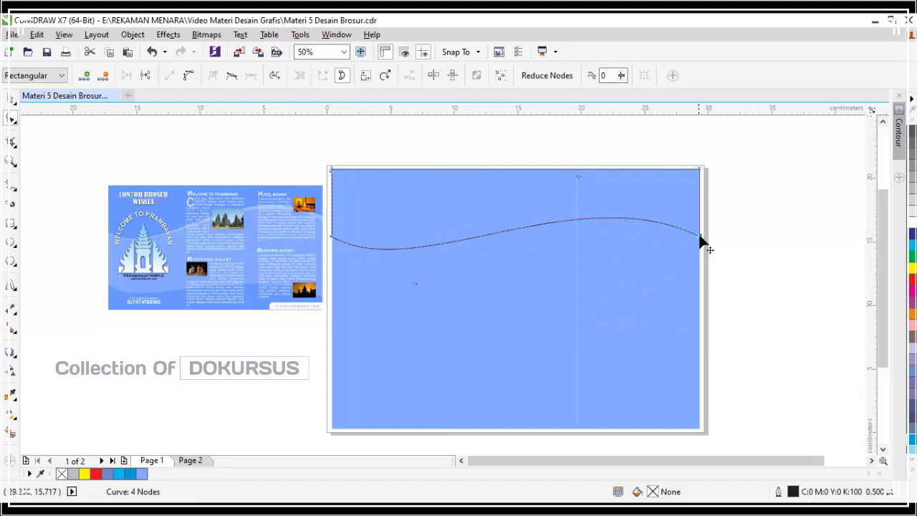
- Raise the wave's right end node, deepen both bends until the shape is about 7.11 cm tall, and deselect it
{"action": "left_click_drag", "start_coordinate": [700, 236], "coordinate": [699, 217]}
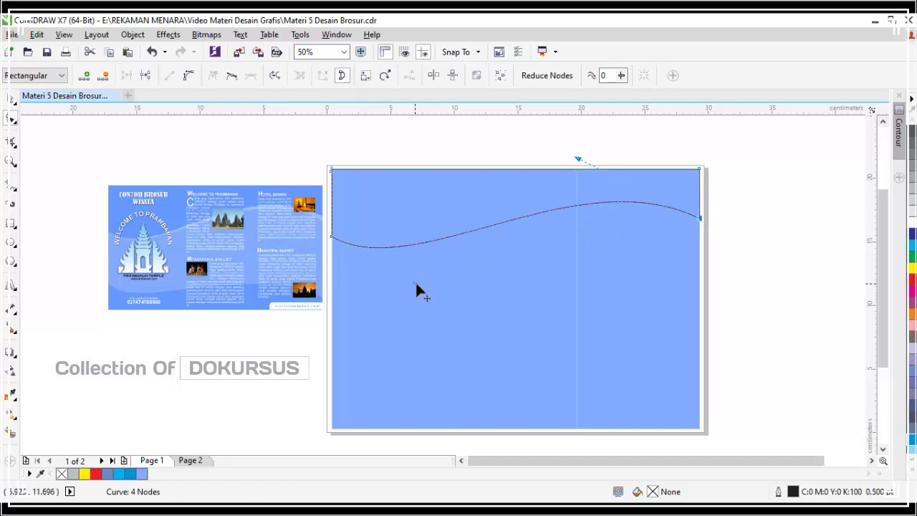
{"action": "left_click_drag", "start_coordinate": [415, 281], "coordinate": [401, 315]}
{"action": "mouse_move", "coordinate": [577, 159]}
{"action": "left_mouse_down"}
{"action": "mouse_move", "coordinate": [563, 162]}
{"action": "mouse_move", "coordinate": [565, 152]}
{"action": "left_mouse_up"}
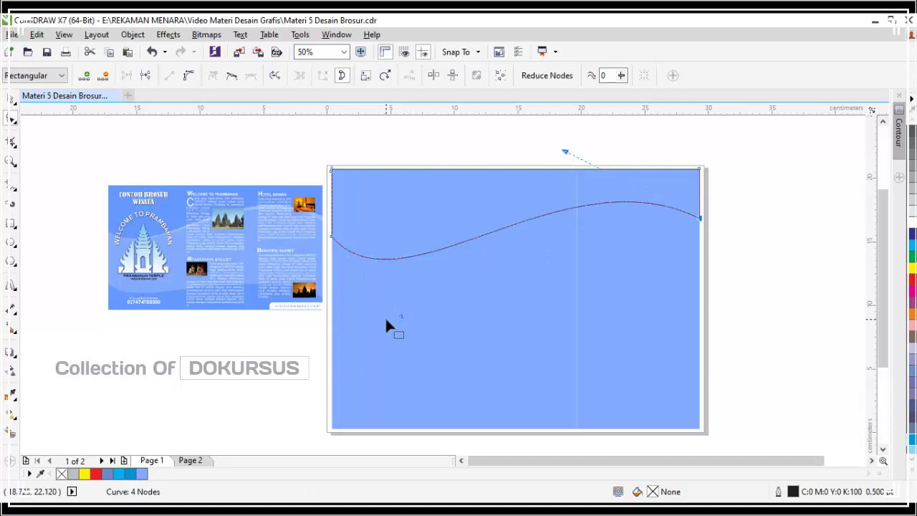
{"action": "key", "text": "Home"}
{"action": "left_click_drag", "start_coordinate": [412, 317], "coordinate": [422, 320]}
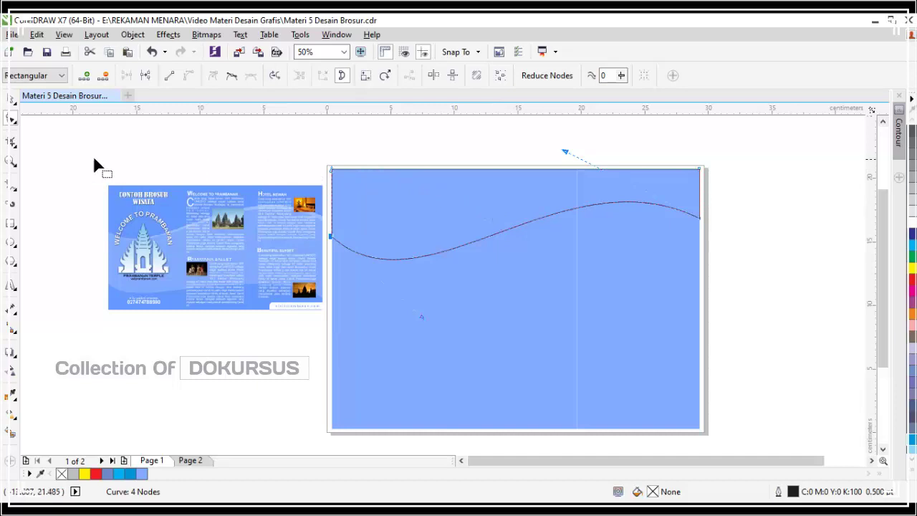
{"action": "left_click", "coordinate": [12, 100]}
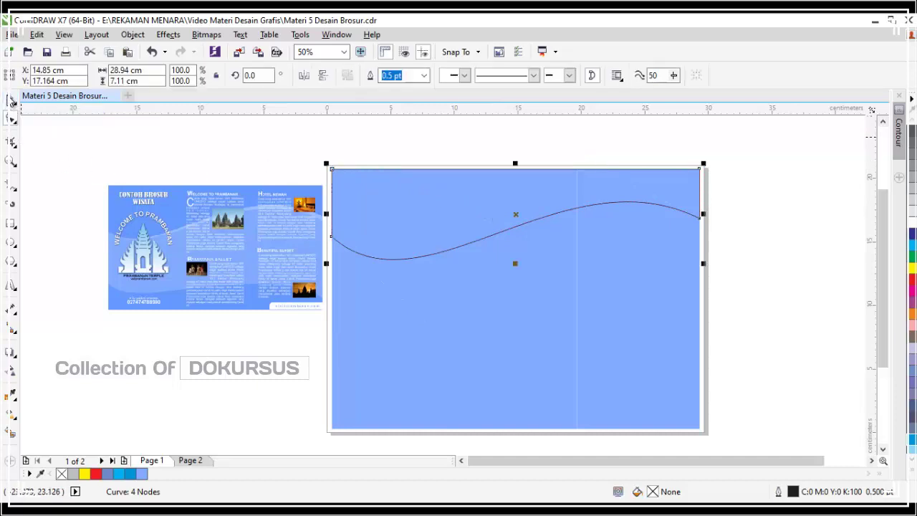
{"action": "left_click", "coordinate": [178, 143]}
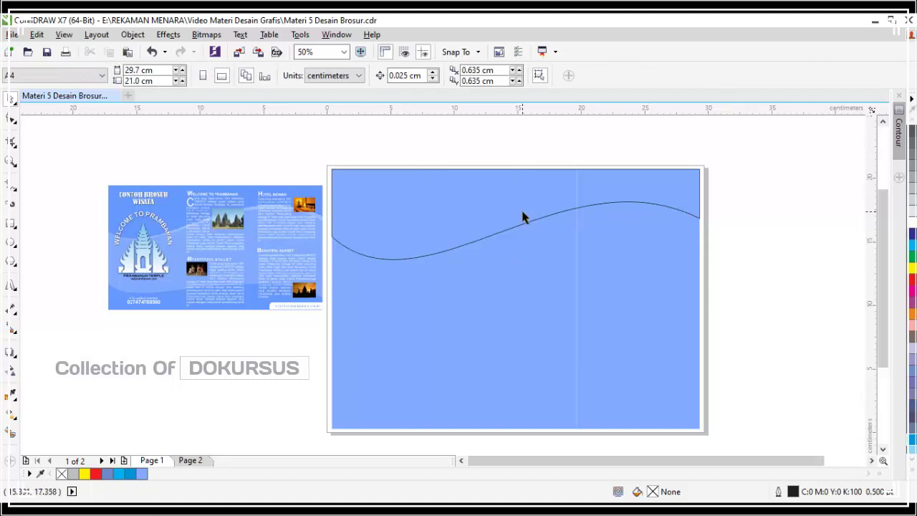
- Give the wave shape a uniform light blue fill (#9FBEFF) sampled from the wave band in the imported brochure
{"action": "left_click", "coordinate": [520, 214]}
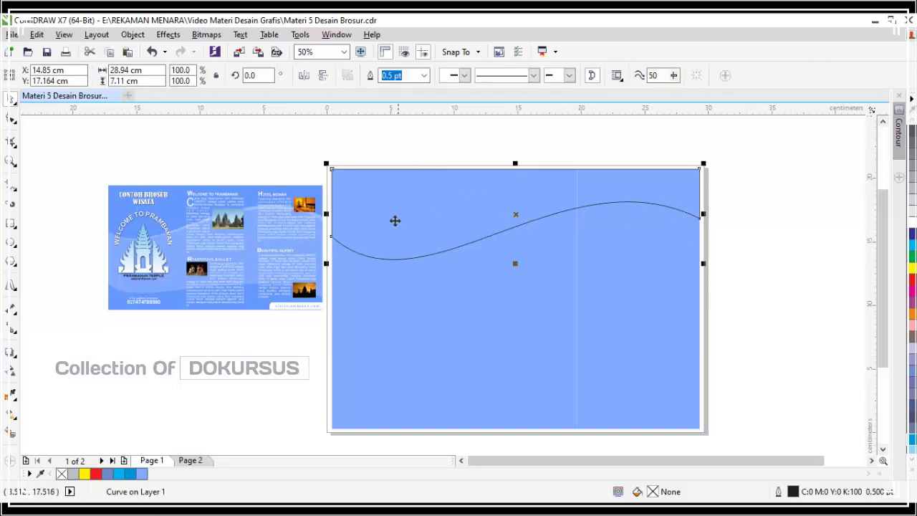
{"action": "scroll", "coordinate": [322, 213], "scroll_direction": "up", "scroll_amount": 3}
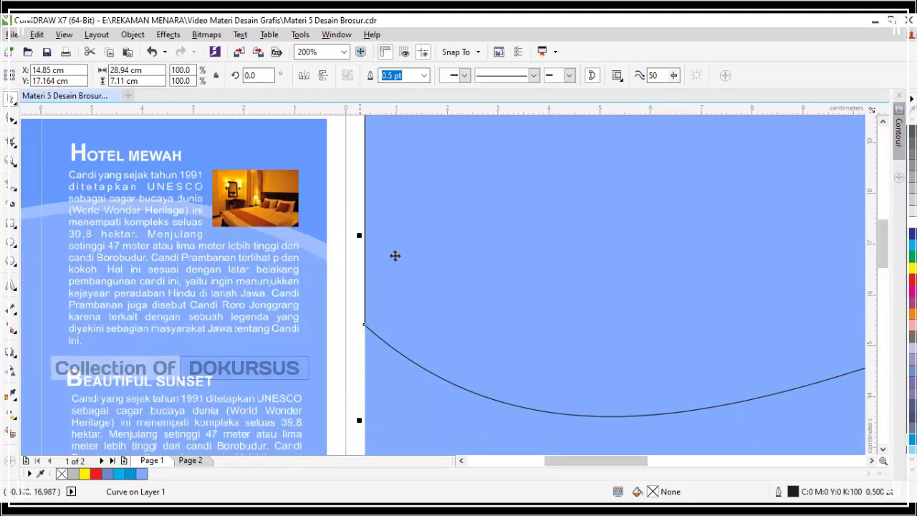
{"action": "double_click", "coordinate": [653, 491]}
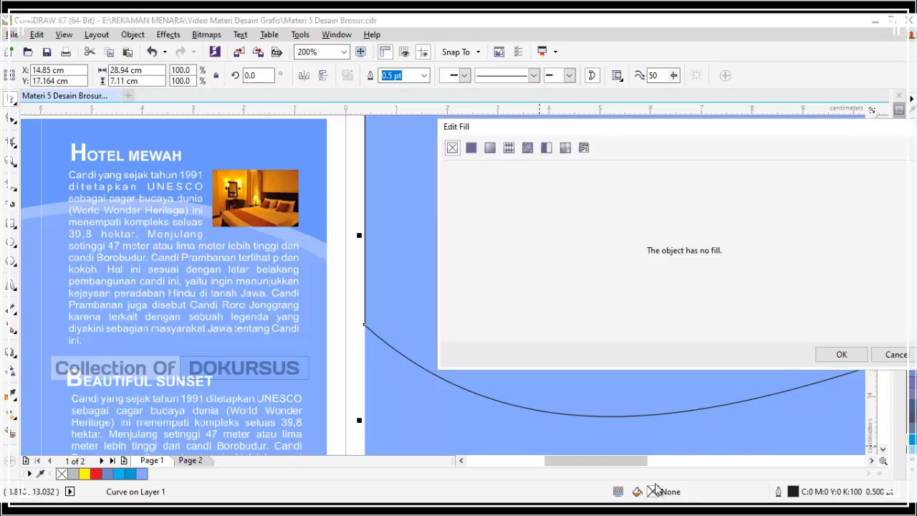
{"action": "left_click", "coordinate": [471, 148]}
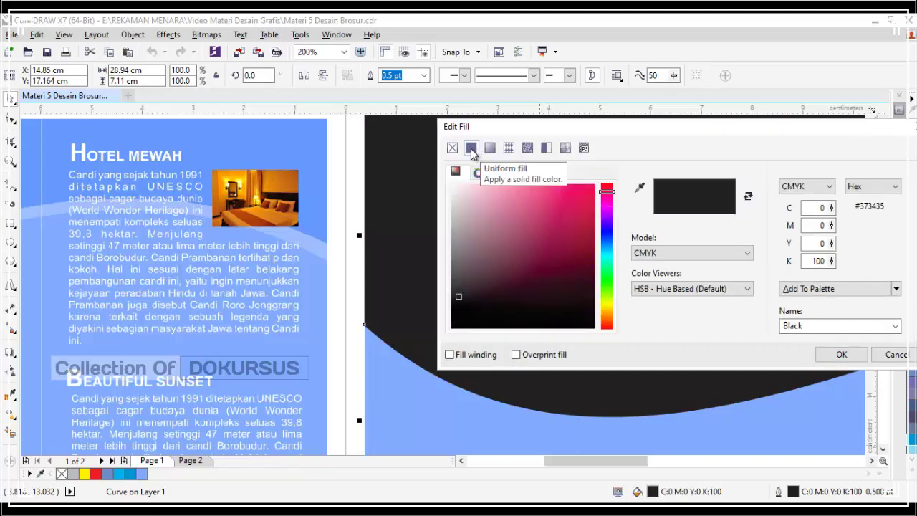
{"action": "left_click", "coordinate": [640, 190]}
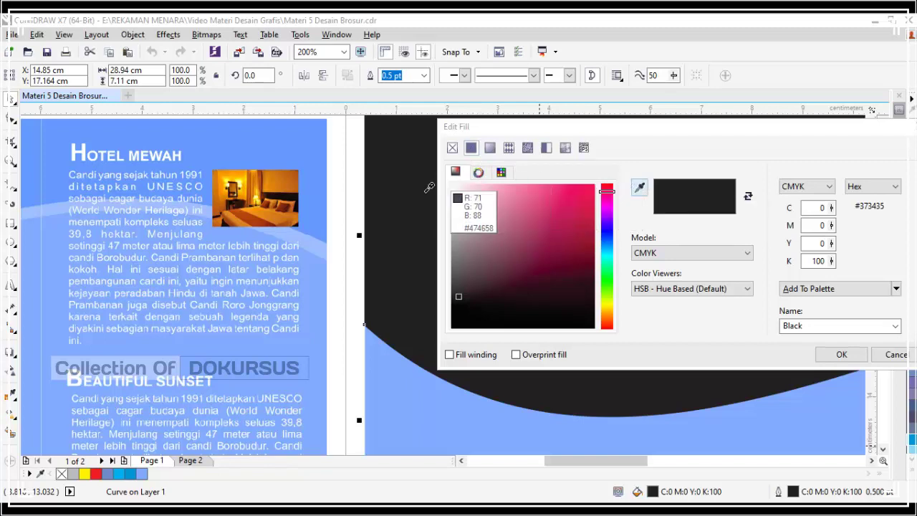
{"action": "left_click", "coordinate": [319, 247]}
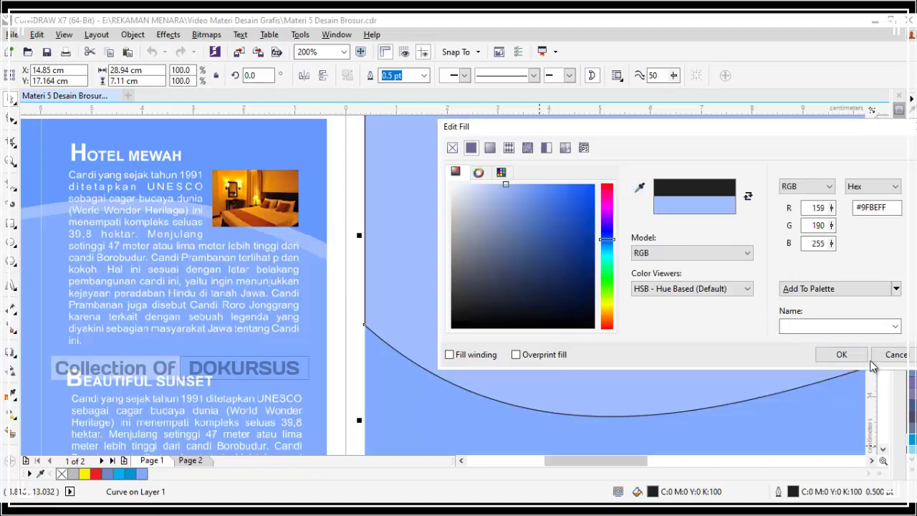
{"action": "left_click", "coordinate": [841, 354]}
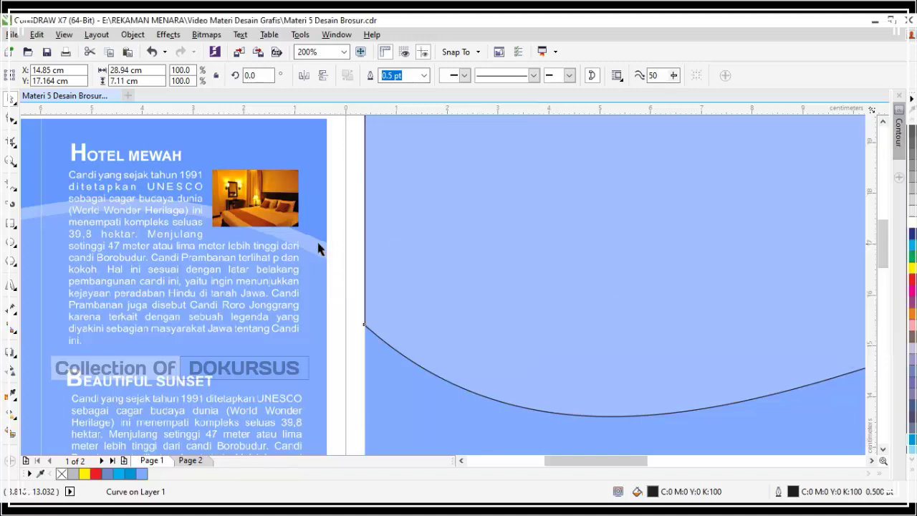
- Examine the wave band in the imported sample and compare it with the filled wave shape on the page
{"action": "scroll", "coordinate": [380, 235], "scroll_direction": "down", "scroll_amount": 3}
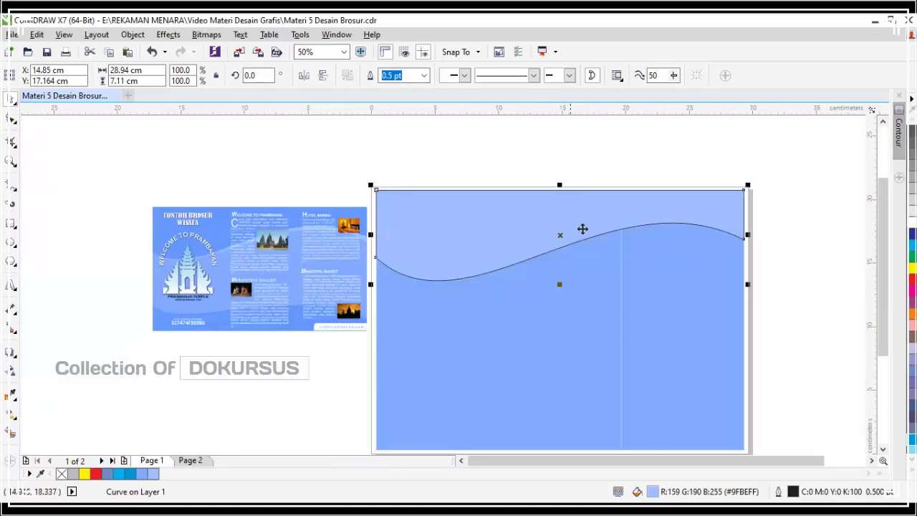
{"action": "scroll", "coordinate": [590, 210], "scroll_direction": "up", "scroll_amount": 2}
{"action": "scroll", "coordinate": [517, 196], "scroll_direction": "down", "scroll_amount": 2}
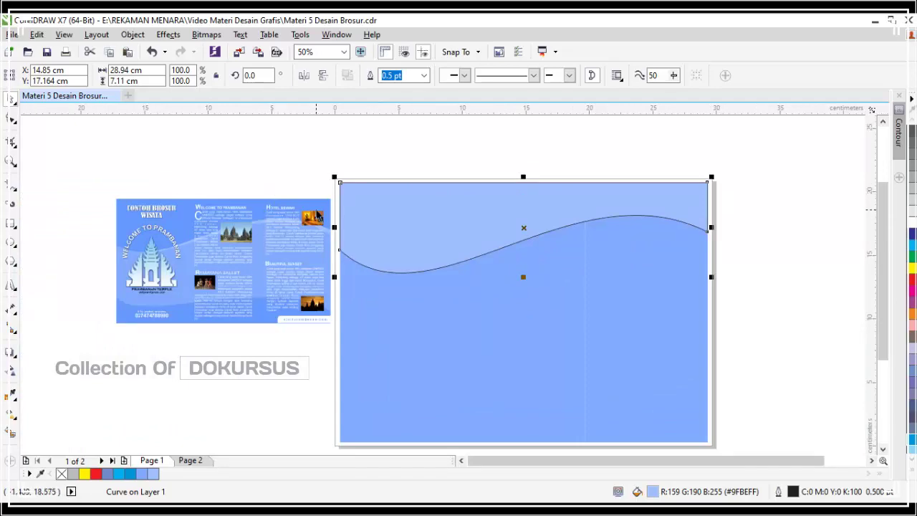
{"action": "scroll", "coordinate": [321, 223], "scroll_direction": "up", "scroll_amount": 2}
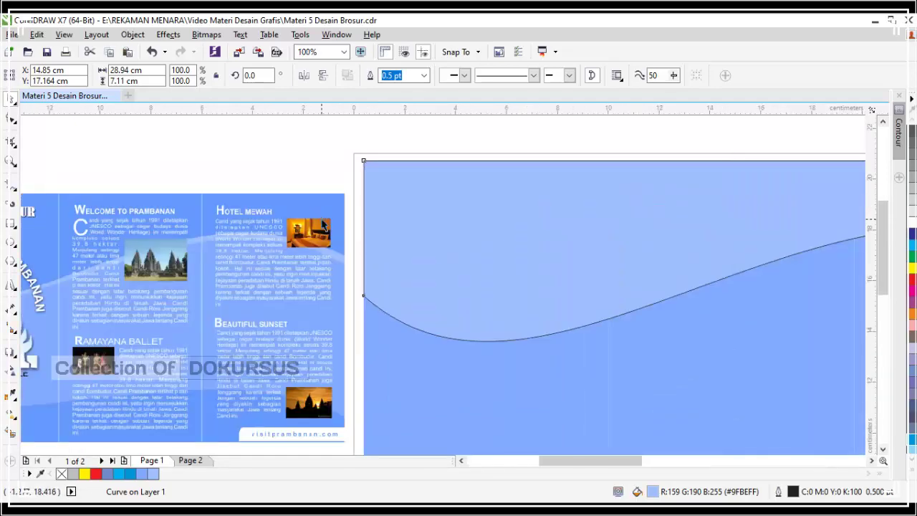
{"action": "scroll", "coordinate": [320, 219], "scroll_direction": "up", "scroll_amount": 1}
{"action": "scroll", "coordinate": [321, 219], "scroll_direction": "down", "scroll_amount": 2}
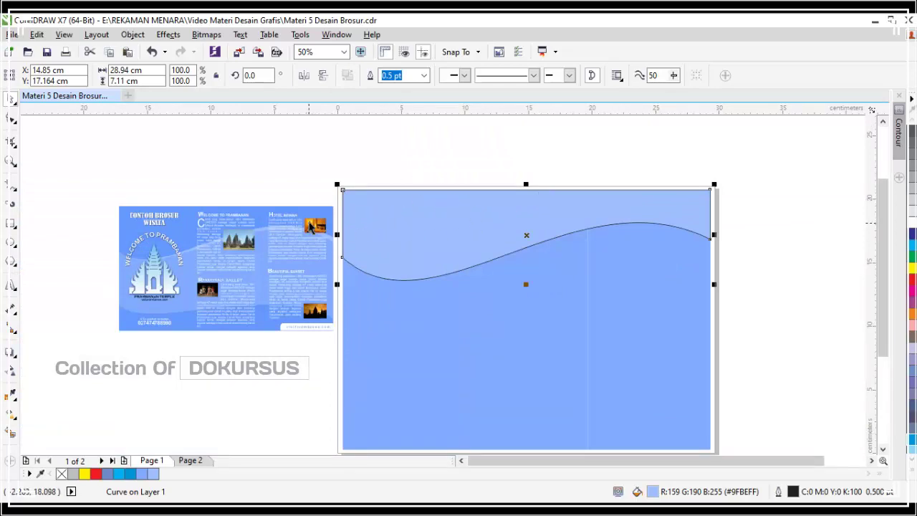
{"action": "scroll", "coordinate": [309, 217], "scroll_direction": "up", "scroll_amount": 3}
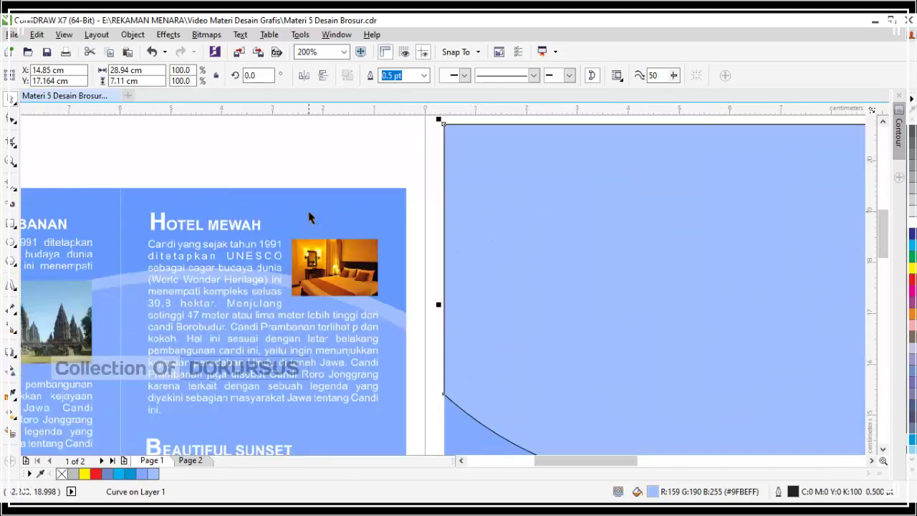
{"action": "scroll", "coordinate": [311, 205], "scroll_direction": "down", "scroll_amount": 3}
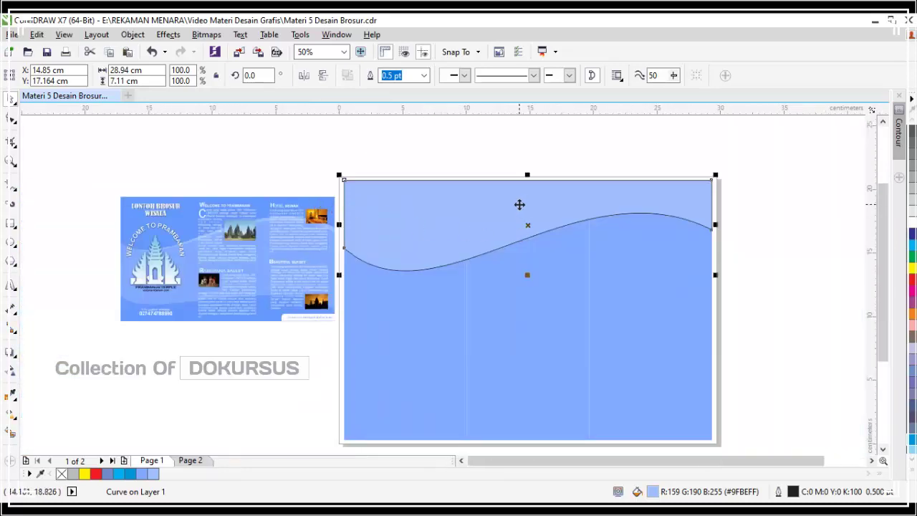
- Make a copy of the wave shape scaled vertically to about 5.7 cm tall (80.2 %), keeping its top edge in place
{"action": "left_click", "coordinate": [469, 169]}
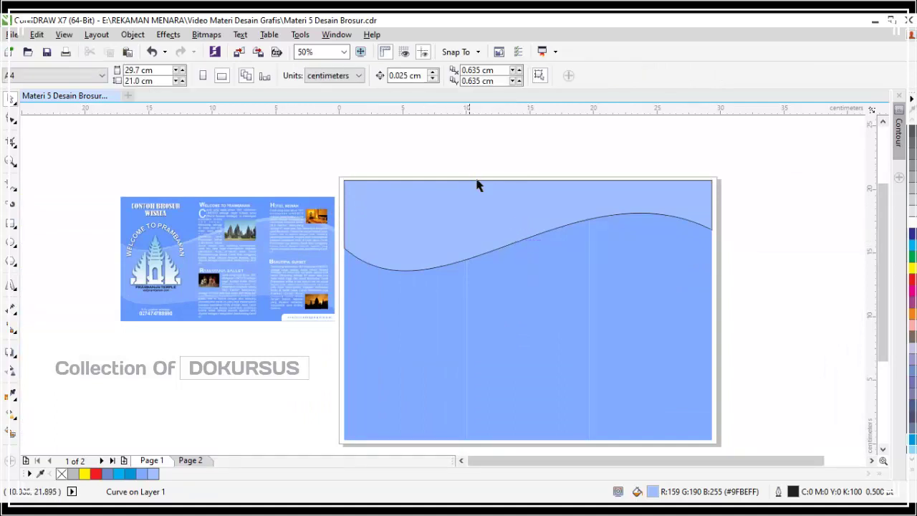
{"action": "left_click", "coordinate": [481, 190]}
{"action": "left_click", "coordinate": [450, 160]}
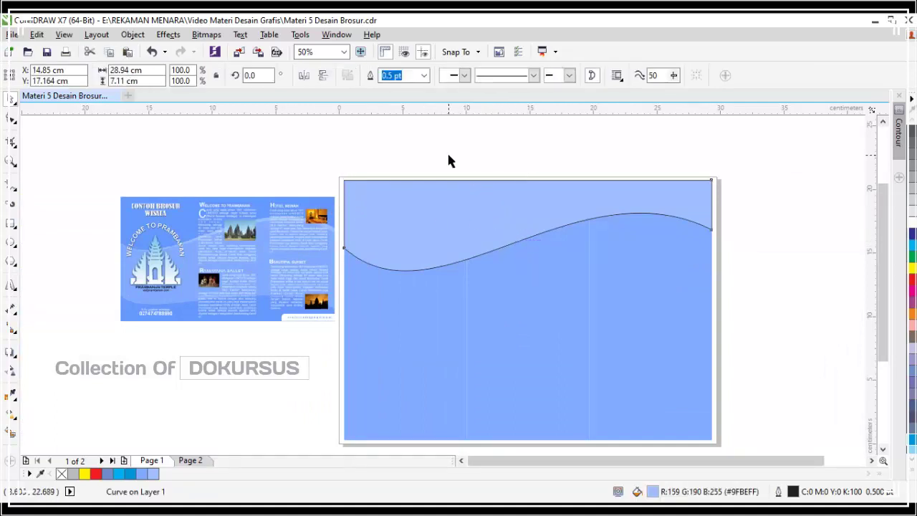
{"action": "left_click", "coordinate": [470, 215]}
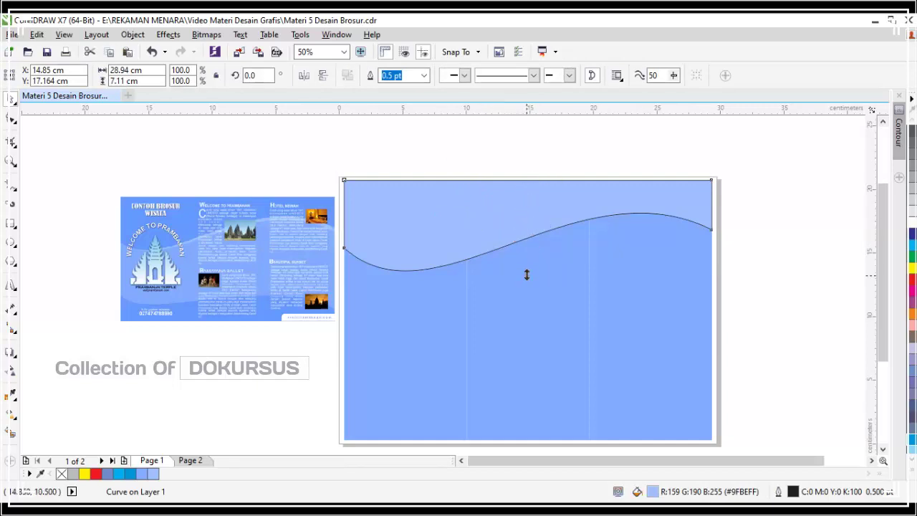
{"action": "left_click_drag", "start_coordinate": [526, 272], "coordinate": [531, 257]}
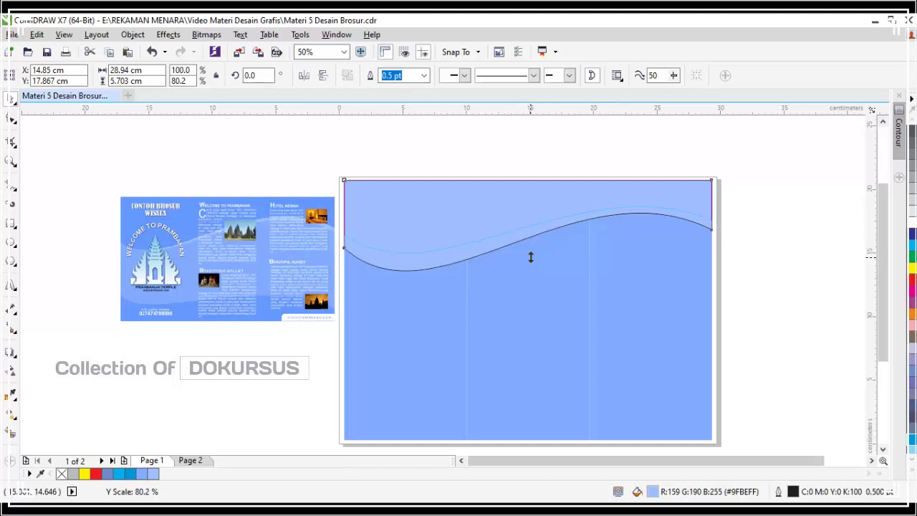
{"action": "left_click_drag", "start_coordinate": [531, 257], "coordinate": [527, 256]}
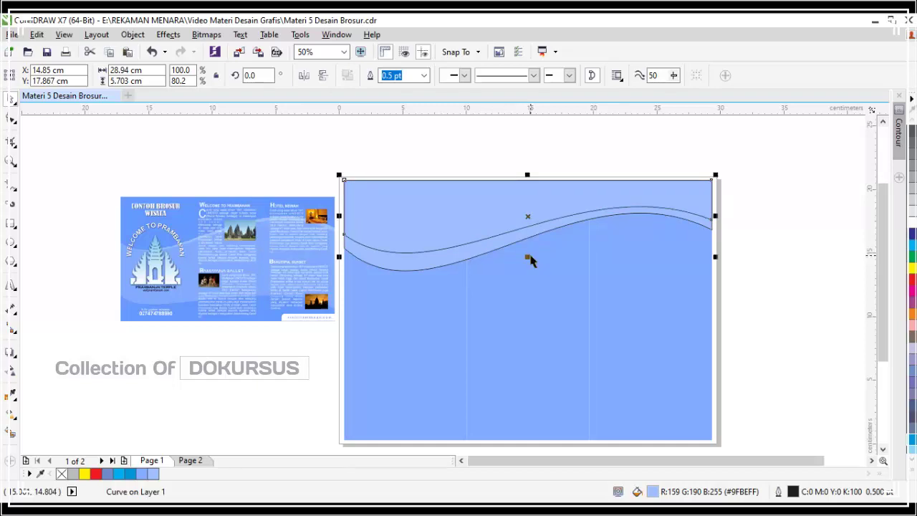
- Fill the shorter wave copy with the darker blue sampled from the upper background of the imported brochure, and deselect it
{"action": "scroll", "coordinate": [200, 233], "scroll_direction": "up", "scroll_amount": 2}
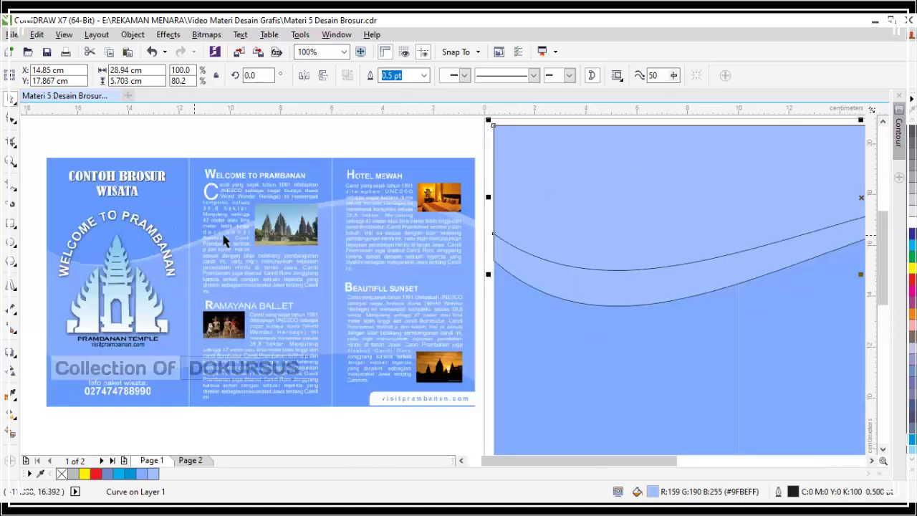
{"action": "scroll", "coordinate": [155, 226], "scroll_direction": "down", "scroll_amount": 2}
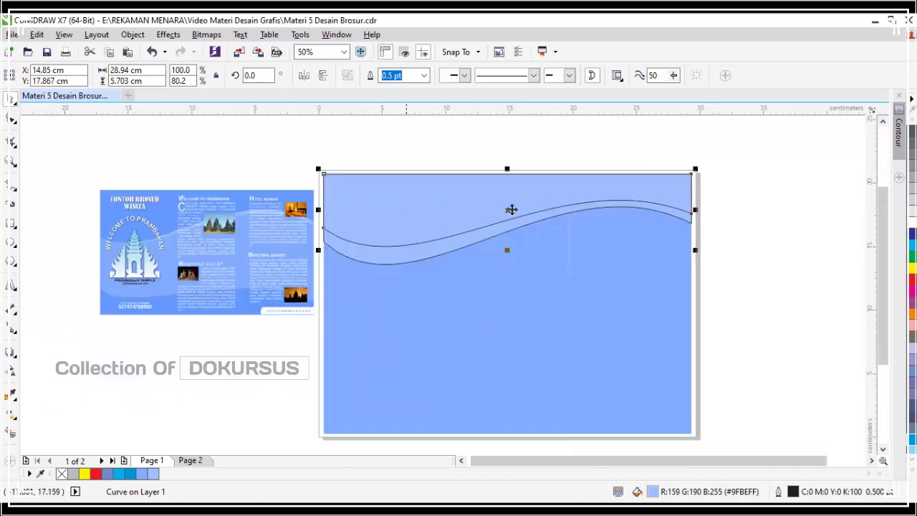
{"action": "scroll", "coordinate": [497, 199], "scroll_direction": "up", "scroll_amount": 2}
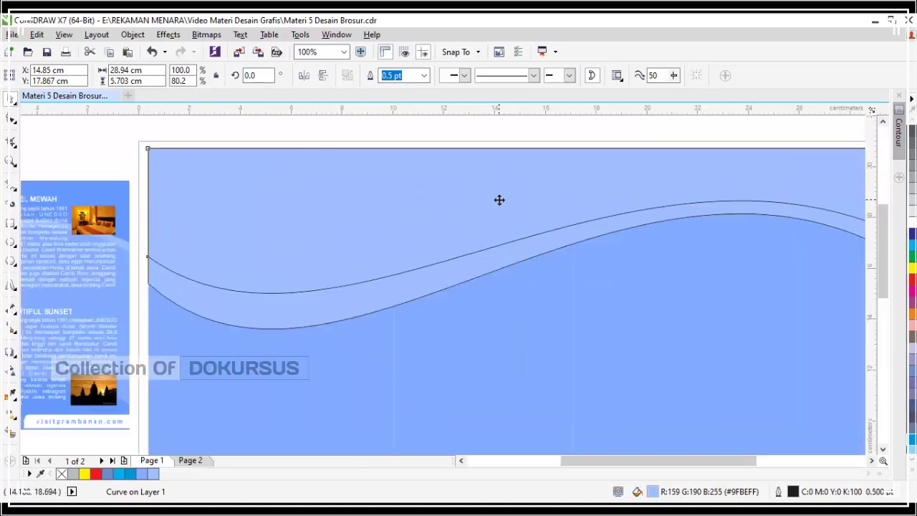
{"action": "scroll", "coordinate": [500, 185], "scroll_direction": "down", "scroll_amount": 2}
{"action": "scroll", "coordinate": [500, 182], "scroll_direction": "up", "scroll_amount": 2}
{"action": "scroll", "coordinate": [501, 181], "scroll_direction": "down", "scroll_amount": 2}
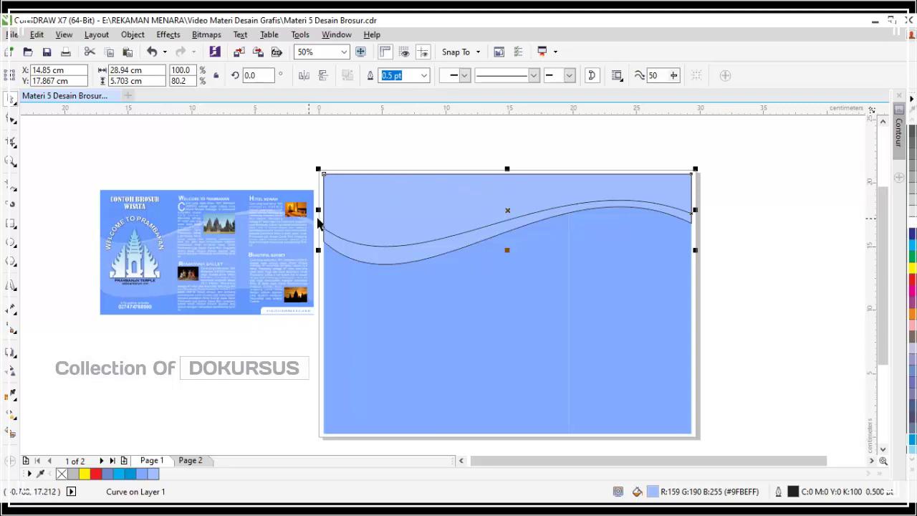
{"action": "scroll", "coordinate": [292, 212], "scroll_direction": "up", "scroll_amount": 1}
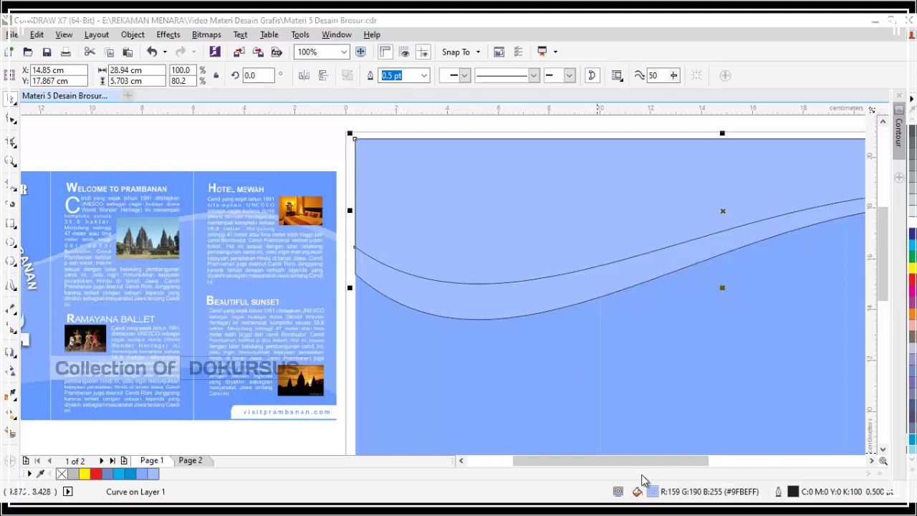
{"action": "double_click", "coordinate": [652, 491]}
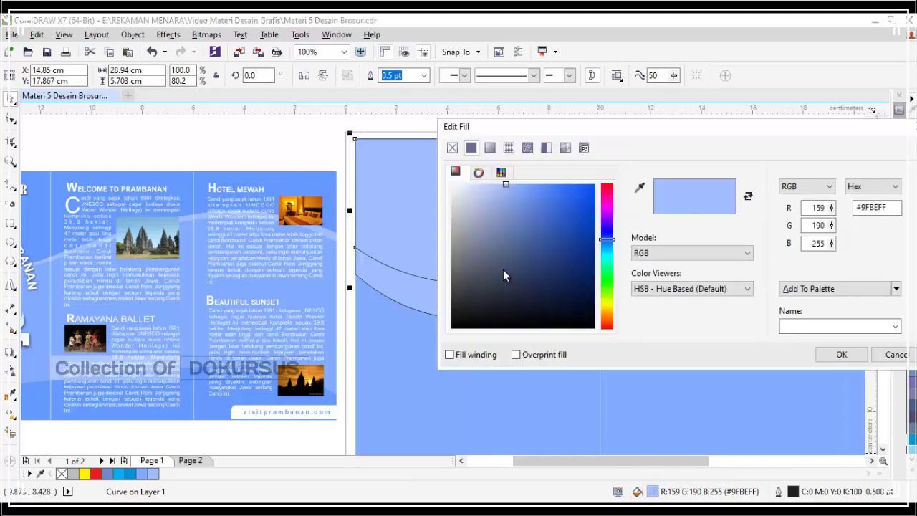
{"action": "left_click", "coordinate": [639, 189]}
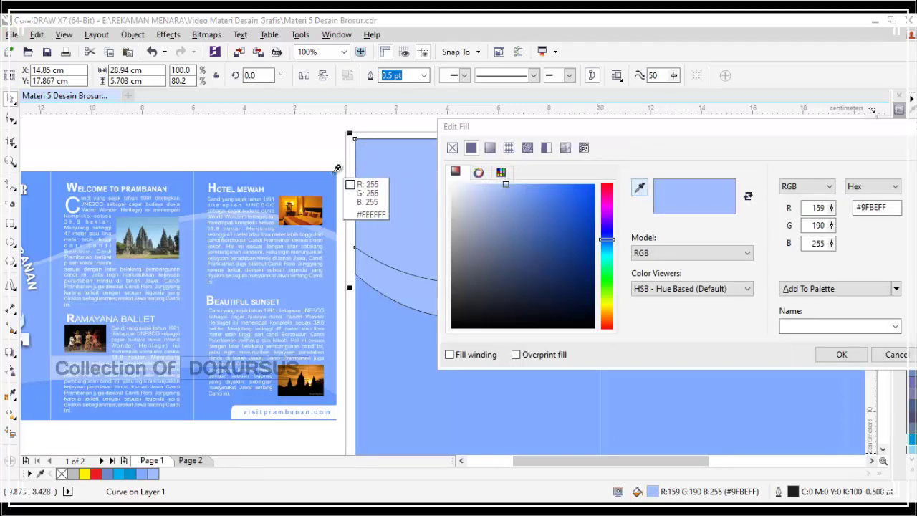
{"action": "left_click", "coordinate": [323, 187]}
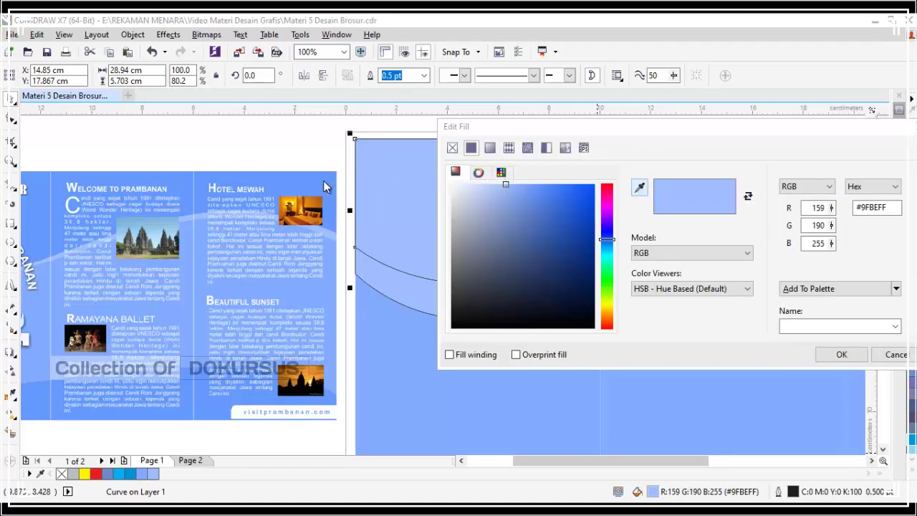
{"action": "left_click", "coordinate": [841, 354]}
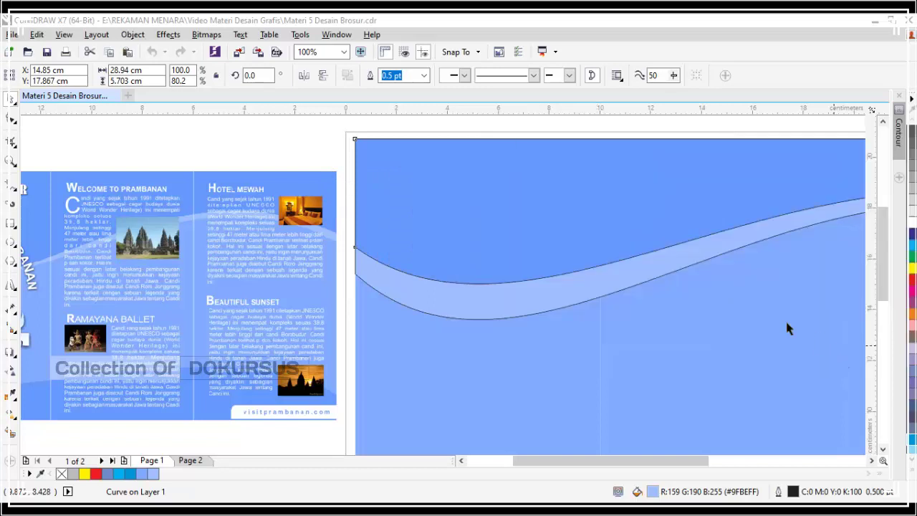
{"action": "left_click", "coordinate": [279, 148]}
- Remove the outlines from both wave shapes together and deselect them
{"action": "scroll", "coordinate": [407, 180], "scroll_direction": "down", "scroll_amount": 2}
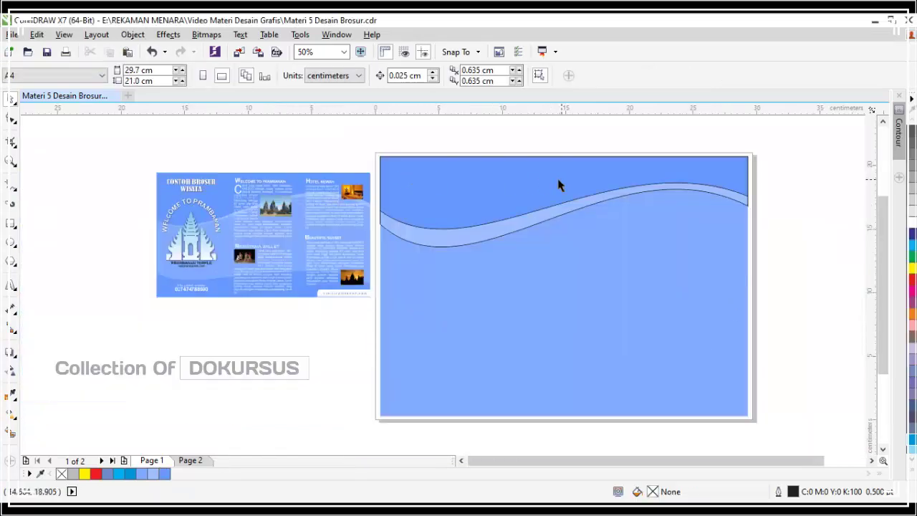
{"action": "left_click_drag", "start_coordinate": [355, 141], "coordinate": [792, 252]}
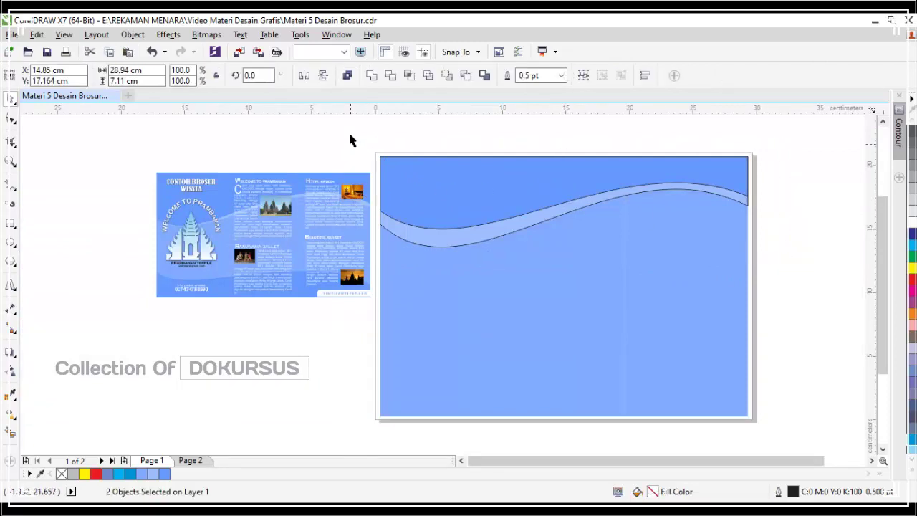
{"action": "left_click_drag", "start_coordinate": [350, 134], "coordinate": [632, 259]}
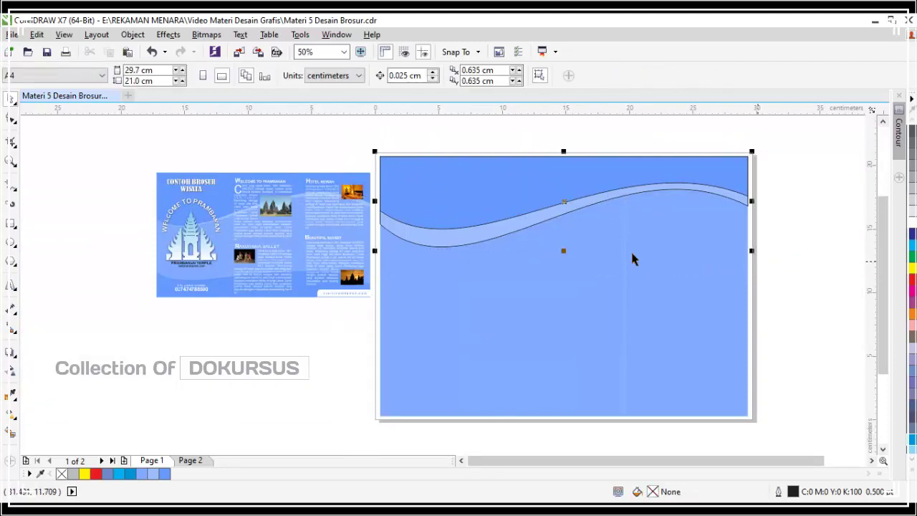
{"action": "right_click", "coordinate": [61, 476]}
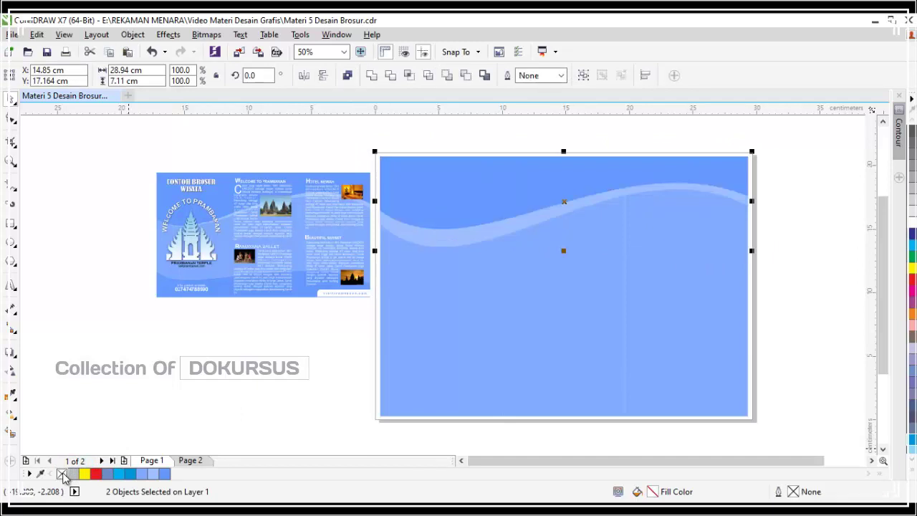
{"action": "left_click", "coordinate": [188, 335]}
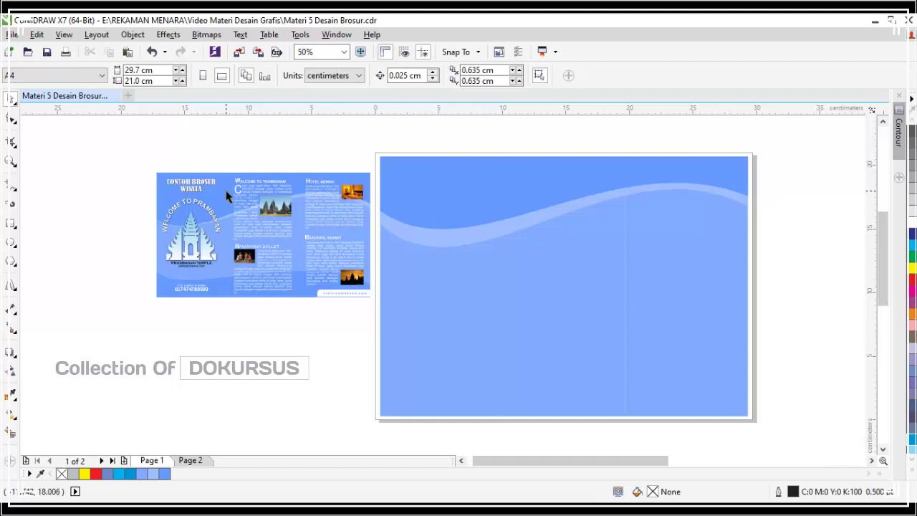
- Examine the left end of the upper wave band in the imported sample brochure
{"action": "scroll", "coordinate": [229, 198], "scroll_direction": "up", "scroll_amount": 1}
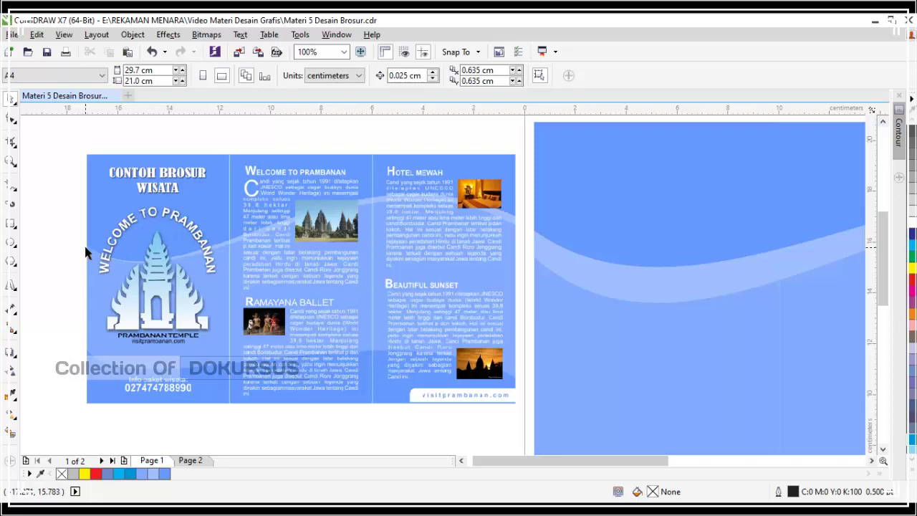
{"action": "scroll", "coordinate": [84, 244], "scroll_direction": "up", "scroll_amount": 3}
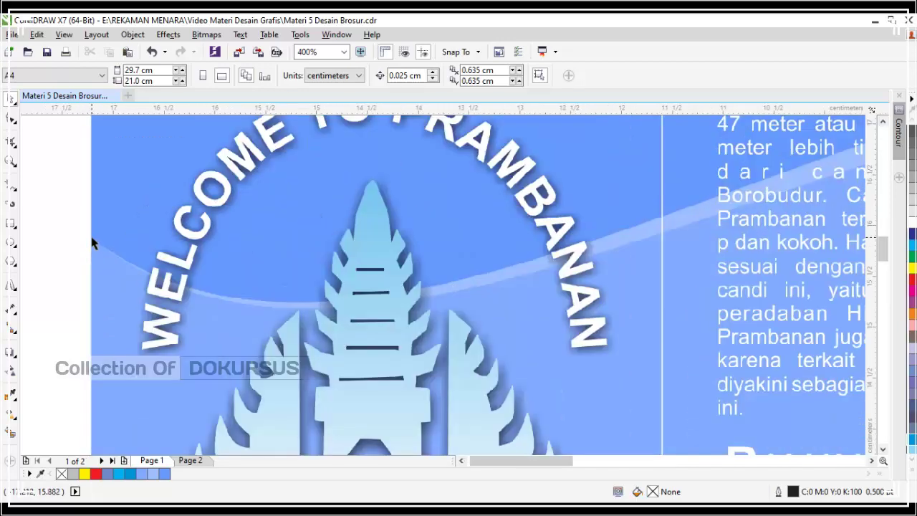
{"action": "scroll", "coordinate": [92, 244], "scroll_direction": "down", "scroll_amount": 2}
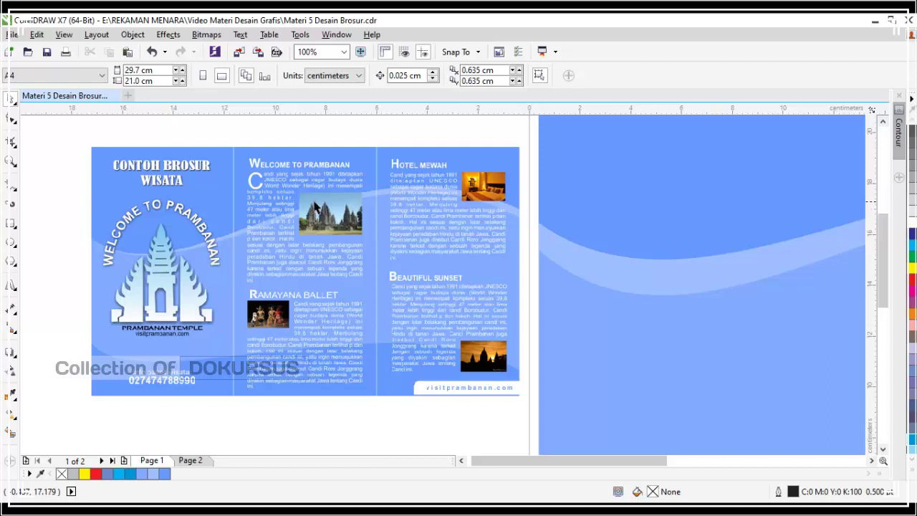
- Move the darker wave's lower-left node about 1.05 cm straight down, snapping it onto the left end of the lighter wave
{"action": "scroll", "coordinate": [298, 204], "scroll_direction": "down", "scroll_amount": 2}
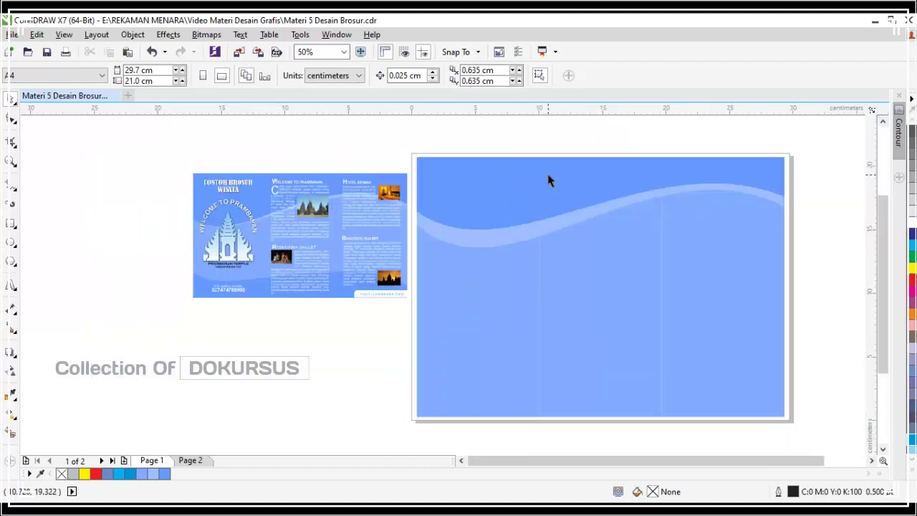
{"action": "scroll", "coordinate": [610, 178], "scroll_direction": "up", "scroll_amount": 1}
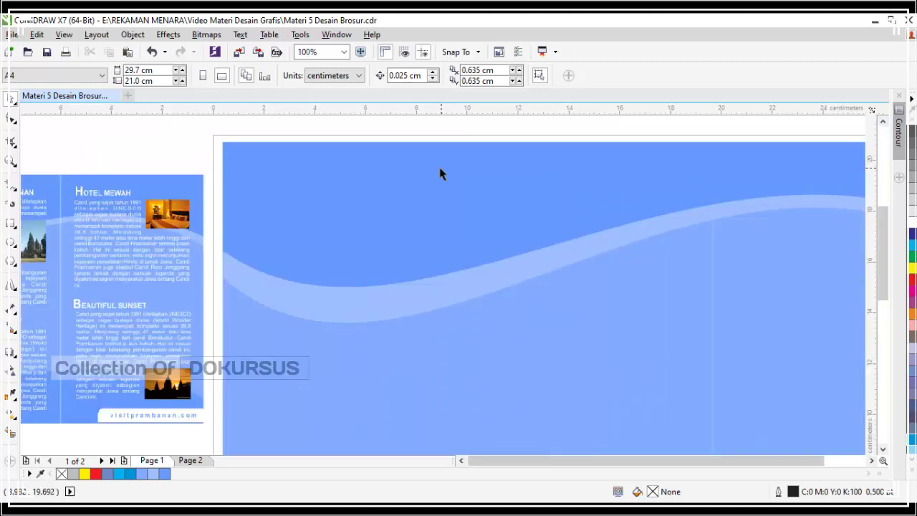
{"action": "scroll", "coordinate": [439, 174], "scroll_direction": "down", "scroll_amount": 1}
{"action": "scroll", "coordinate": [541, 166], "scroll_direction": "up", "scroll_amount": 1}
{"action": "scroll", "coordinate": [381, 190], "scroll_direction": "down", "scroll_amount": 1}
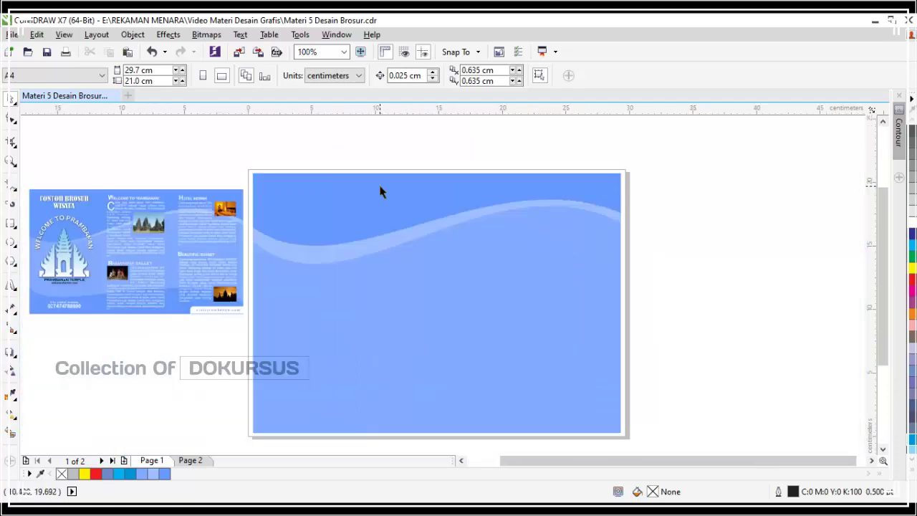
{"action": "scroll", "coordinate": [458, 185], "scroll_direction": "up", "scroll_amount": 1}
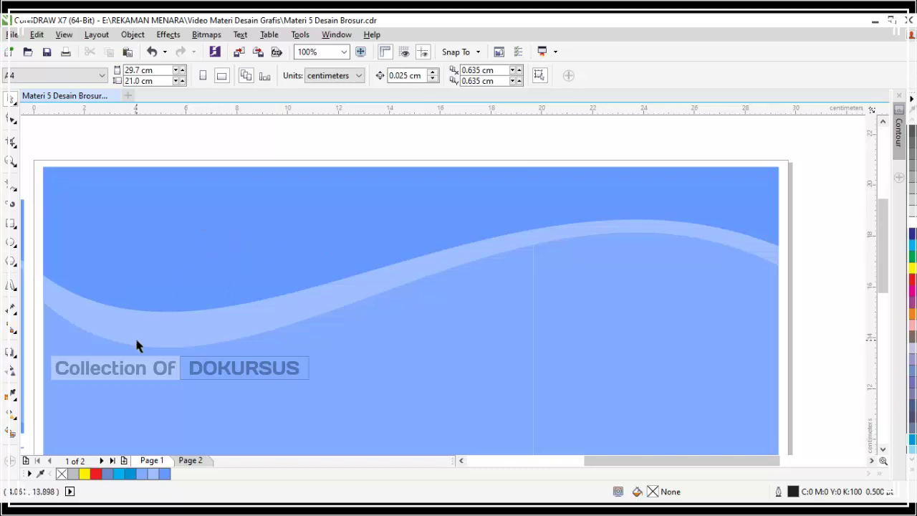
{"action": "left_click", "coordinate": [313, 228]}
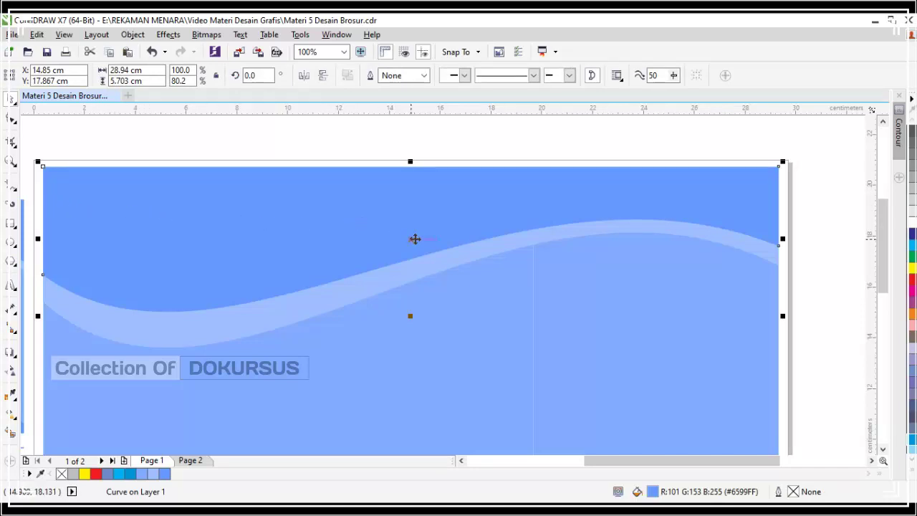
{"action": "key", "text": "F10"}
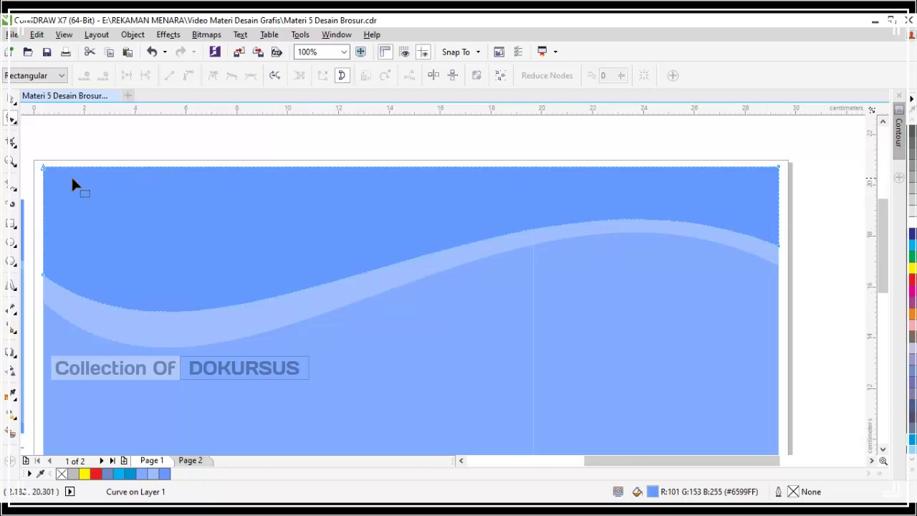
{"action": "left_click", "coordinate": [43, 275]}
{"action": "left_click_drag", "start_coordinate": [43, 276], "coordinate": [43, 303]}
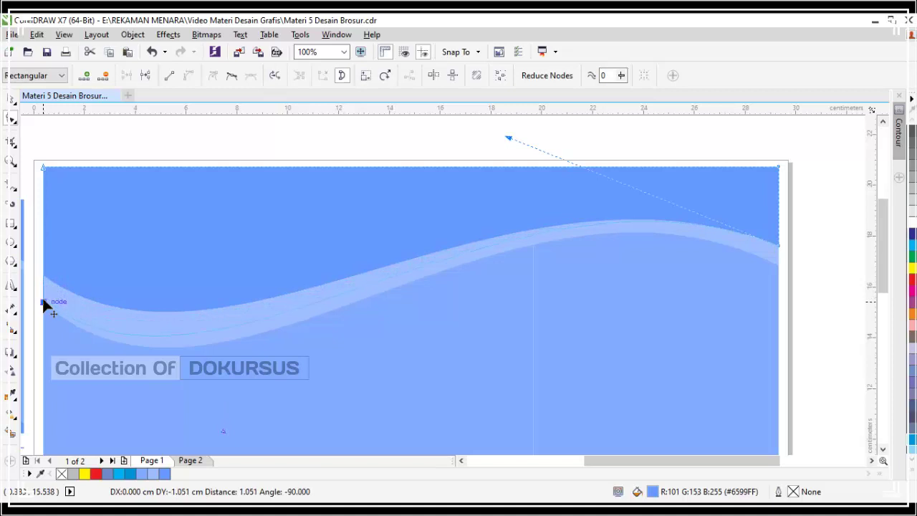
{"action": "left_click_drag", "start_coordinate": [43, 302], "coordinate": [43, 302]}
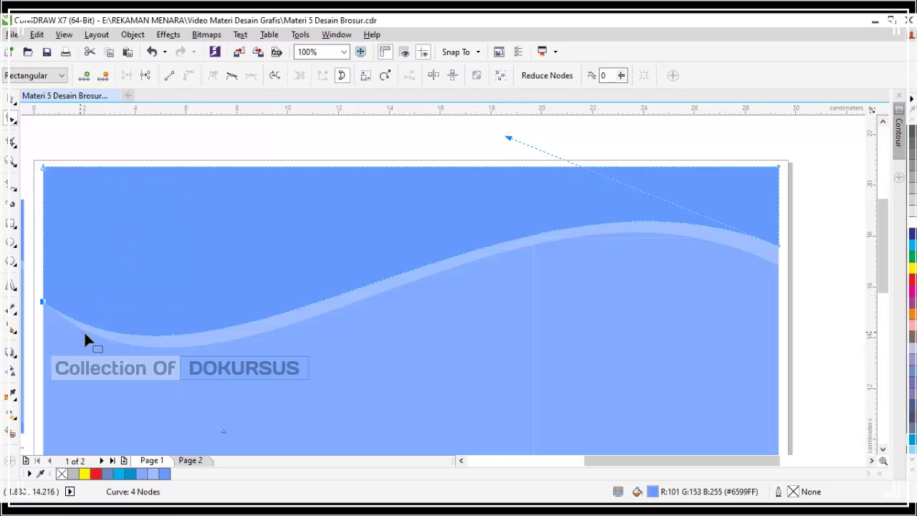
- Lower the curve handle of the darker wave's left node so its trough nearly follows the lighter wave's lower edge
{"action": "scroll", "coordinate": [83, 289], "scroll_direction": "down", "scroll_amount": 2}
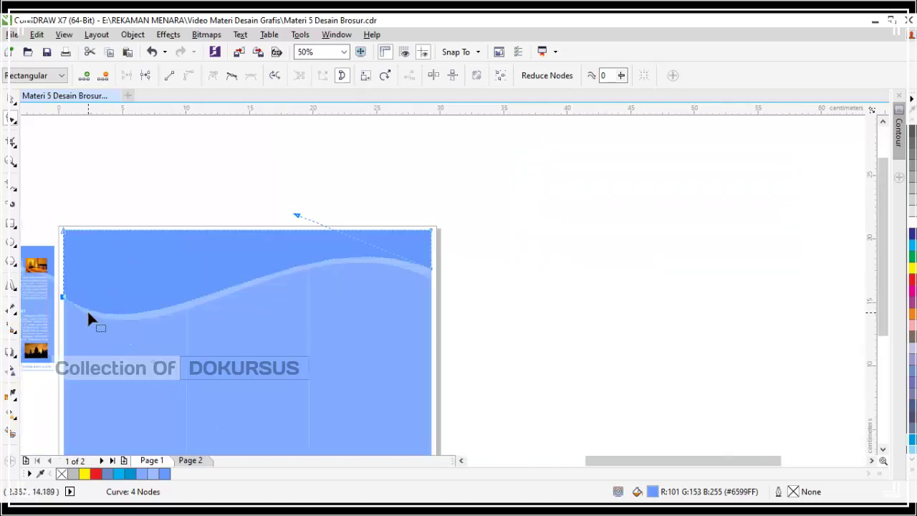
{"action": "scroll", "coordinate": [87, 308], "scroll_direction": "up", "scroll_amount": 2}
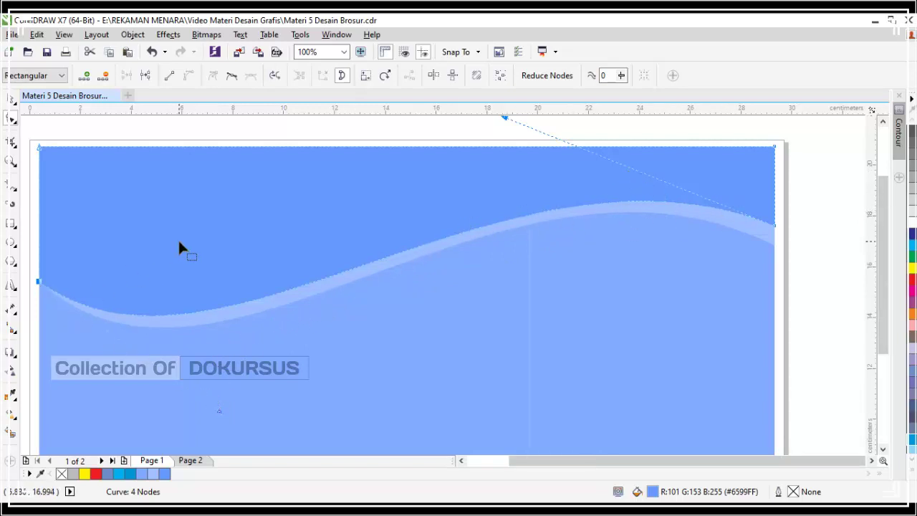
{"action": "scroll", "coordinate": [180, 246], "scroll_direction": "down", "scroll_amount": 1}
{"action": "scroll", "coordinate": [192, 311], "scroll_direction": "up", "scroll_amount": 1}
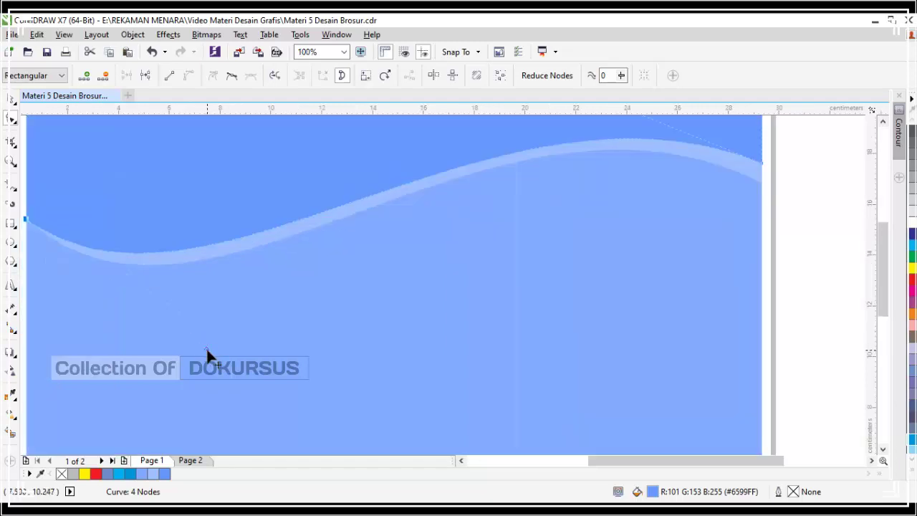
{"action": "left_click_drag", "start_coordinate": [206, 348], "coordinate": [206, 369]}
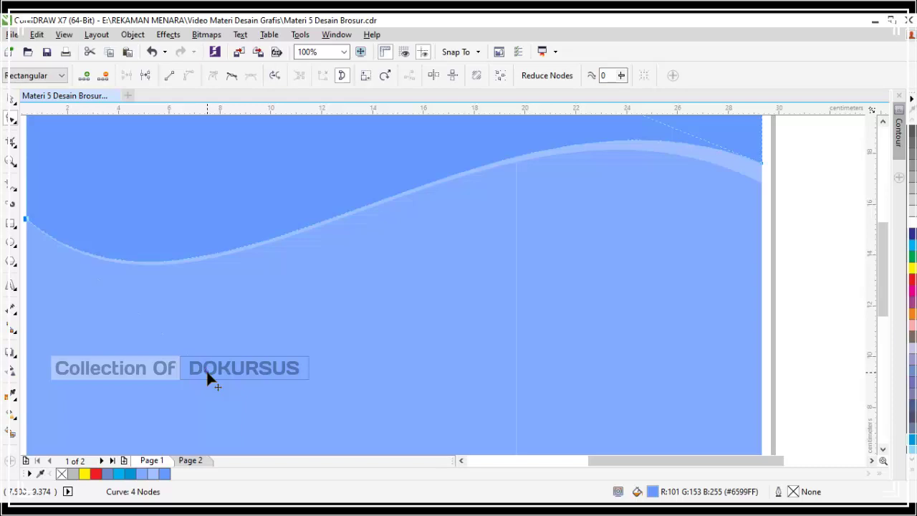
{"action": "left_click_drag", "start_coordinate": [206, 371], "coordinate": [212, 373]}
{"action": "scroll", "coordinate": [273, 293], "scroll_direction": "down", "scroll_amount": 1}
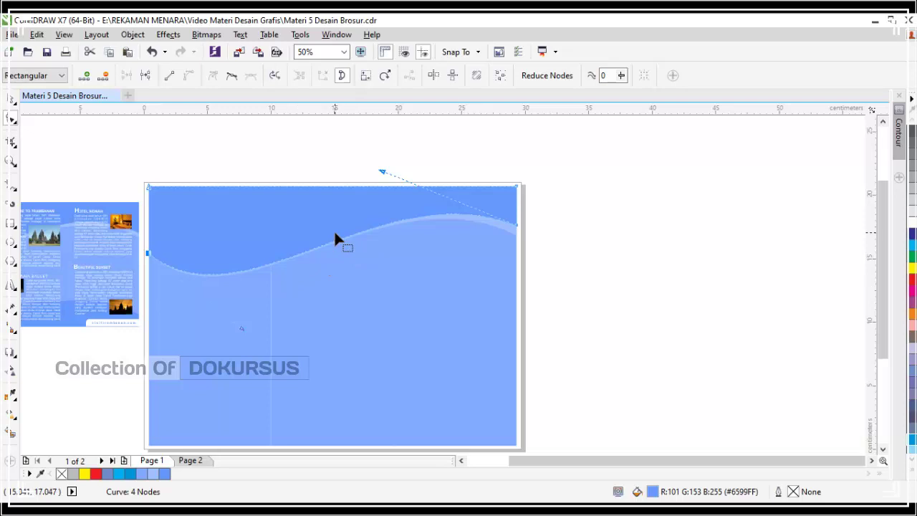
- Extend the curve handle of the darker wave's right node further up and to the left, widening the light band beneath its crest
{"action": "scroll", "coordinate": [323, 230], "scroll_direction": "up", "scroll_amount": 1}
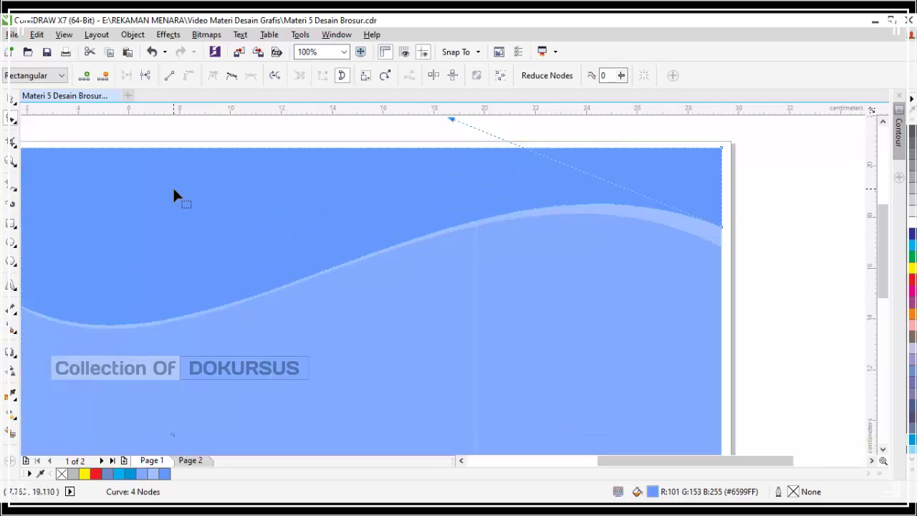
{"action": "scroll", "coordinate": [173, 186], "scroll_direction": "down", "scroll_amount": 1}
{"action": "scroll", "coordinate": [83, 164], "scroll_direction": "up", "scroll_amount": 1}
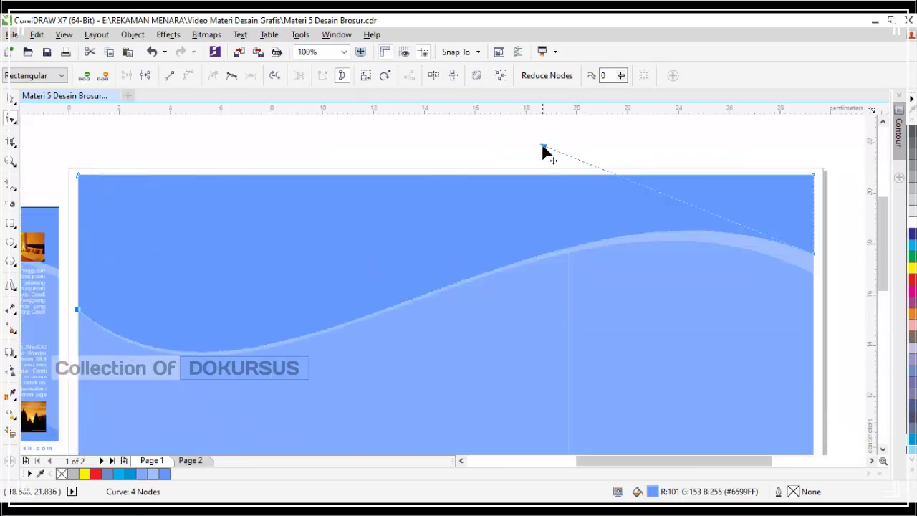
{"action": "mouse_move", "coordinate": [543, 146]}
{"action": "left_mouse_down"}
{"action": "mouse_move", "coordinate": [518, 141]}
{"action": "mouse_move", "coordinate": [528, 137]}
{"action": "left_mouse_up"}
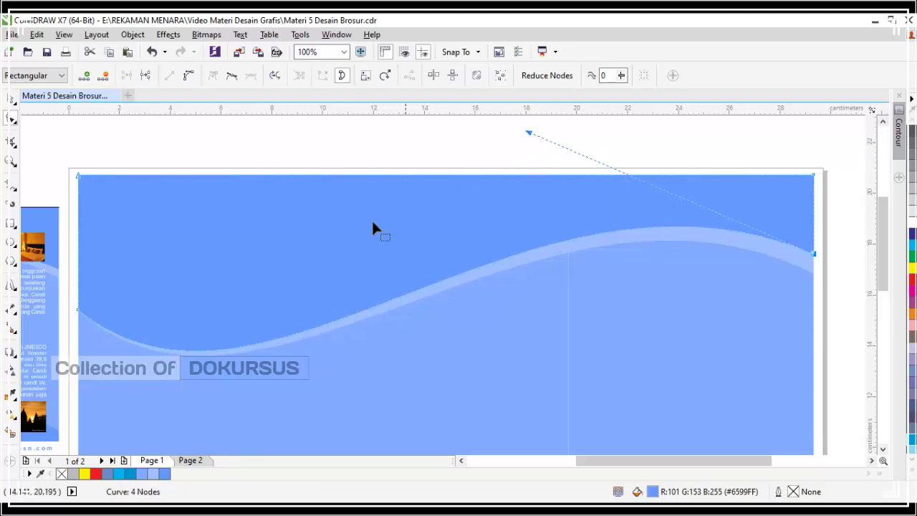
{"action": "scroll", "coordinate": [343, 223], "scroll_direction": "down", "scroll_amount": 1}
{"action": "scroll", "coordinate": [269, 274], "scroll_direction": "up", "scroll_amount": 1}
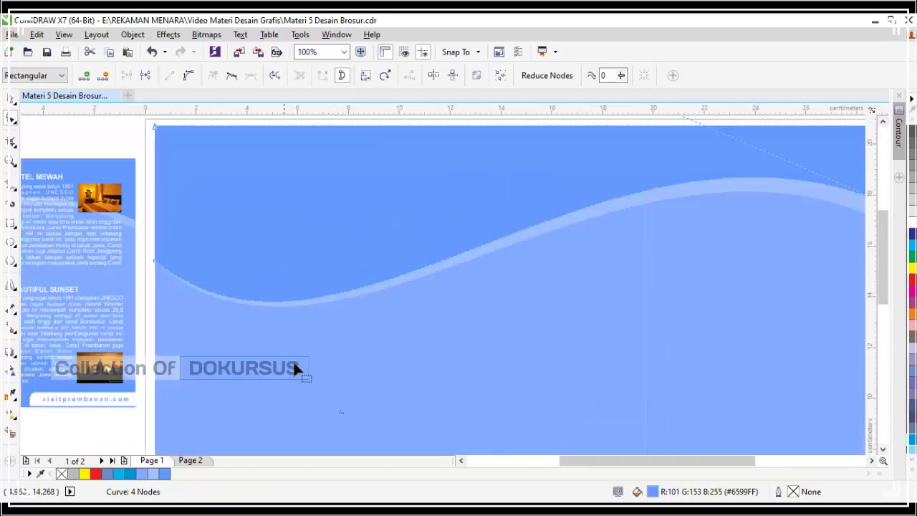
- Fine-tune the darker wave's left curve handle slightly downward to thin the light band at the trough, and deselect the shape
{"action": "mouse_move", "coordinate": [342, 411]}
{"action": "left_mouse_down"}
{"action": "mouse_move", "coordinate": [350, 411]}
{"action": "mouse_move", "coordinate": [342, 413]}
{"action": "left_mouse_up"}
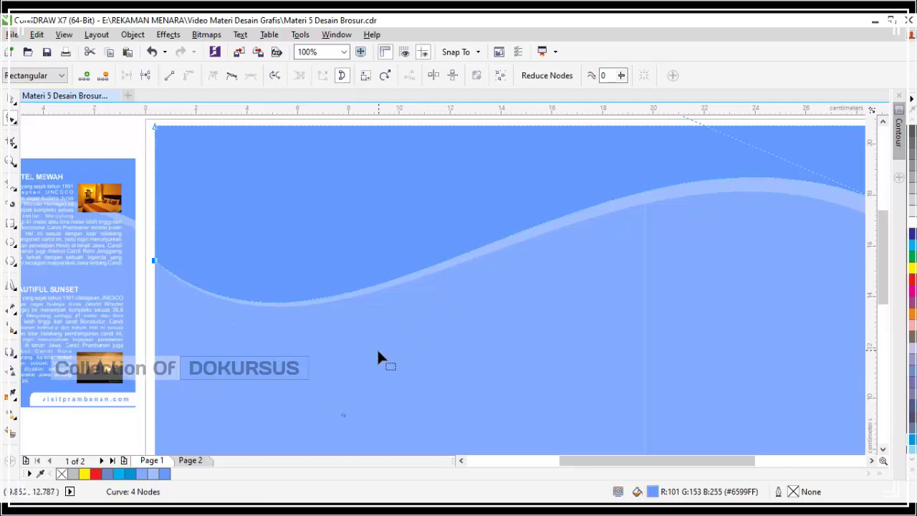
{"action": "left_click_drag", "start_coordinate": [343, 413], "coordinate": [344, 420]}
{"action": "scroll", "coordinate": [348, 288], "scroll_direction": "down", "scroll_amount": 2}
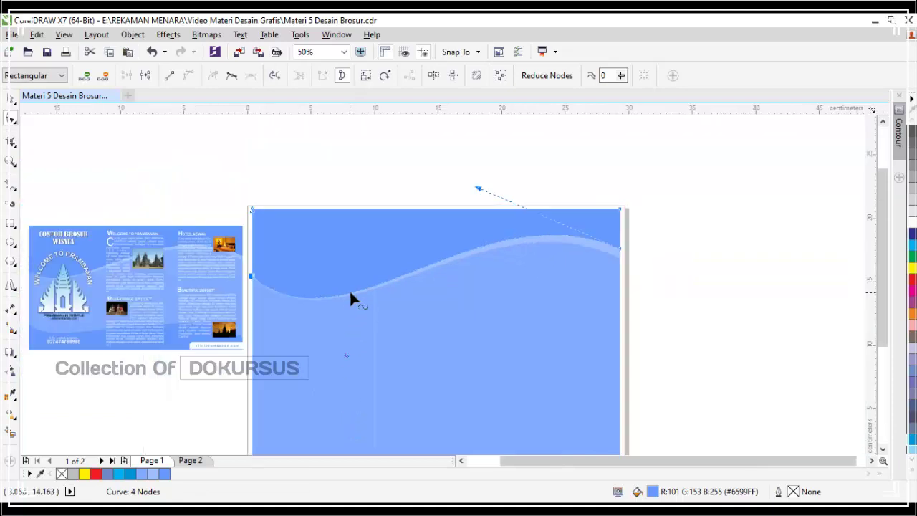
{"action": "left_click", "coordinate": [11, 100]}
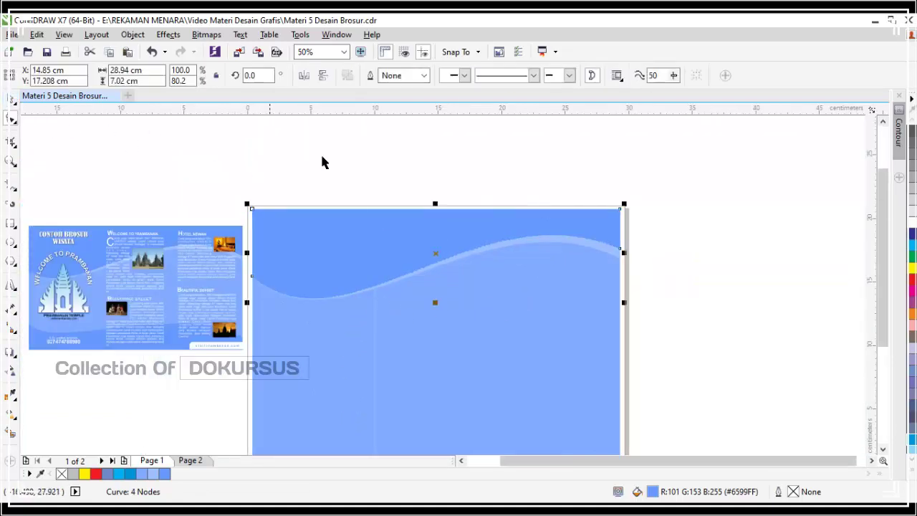
{"action": "left_click", "coordinate": [675, 243]}
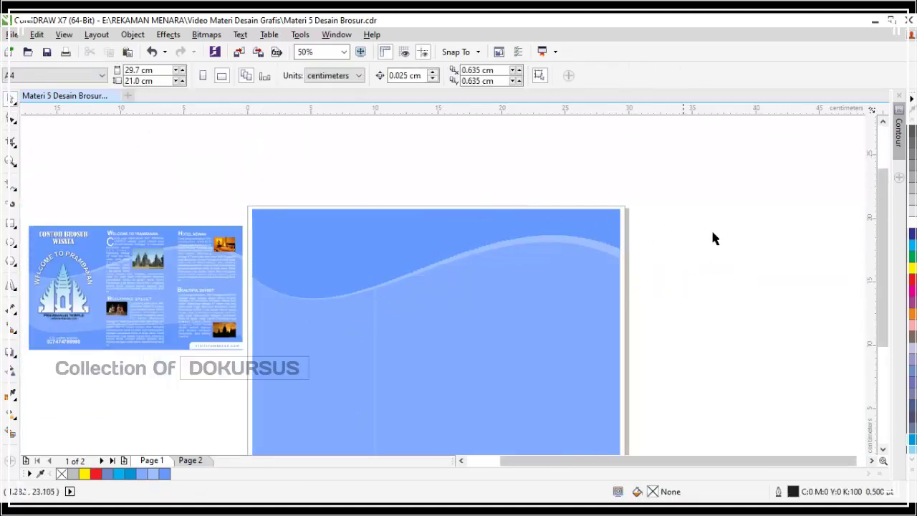
- Fill the lighter wave band with a light grey and deselect it
{"action": "scroll", "coordinate": [443, 144], "scroll_direction": "down", "scroll_amount": 2}
{"action": "scroll", "coordinate": [404, 239], "scroll_direction": "up", "scroll_amount": 2}
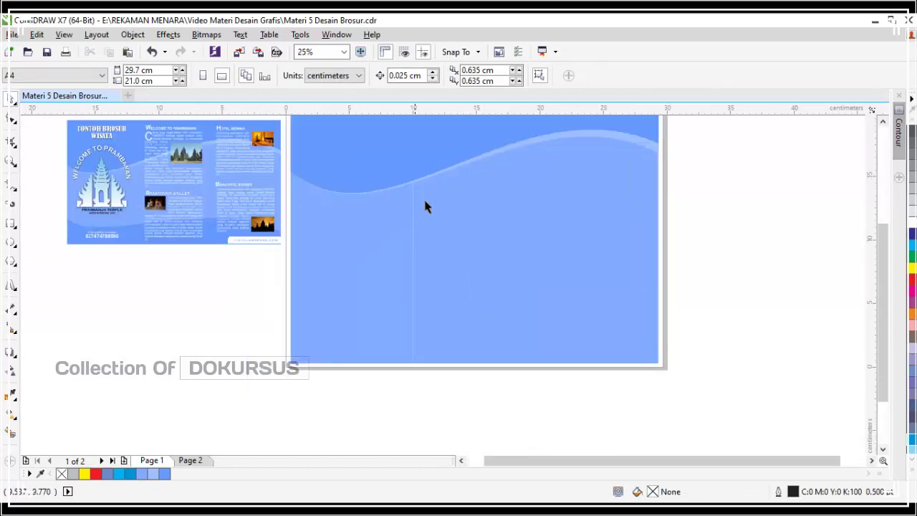
{"action": "left_click", "coordinate": [655, 154]}
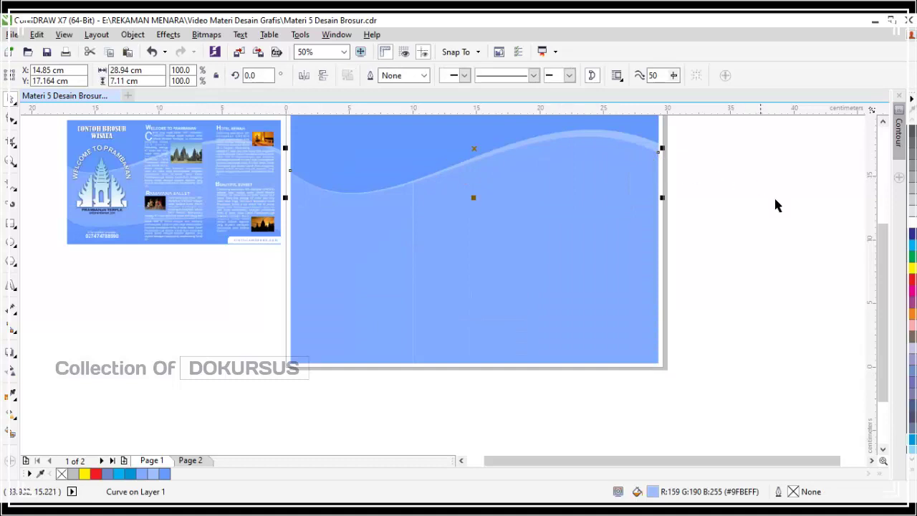
{"action": "left_click", "coordinate": [912, 222]}
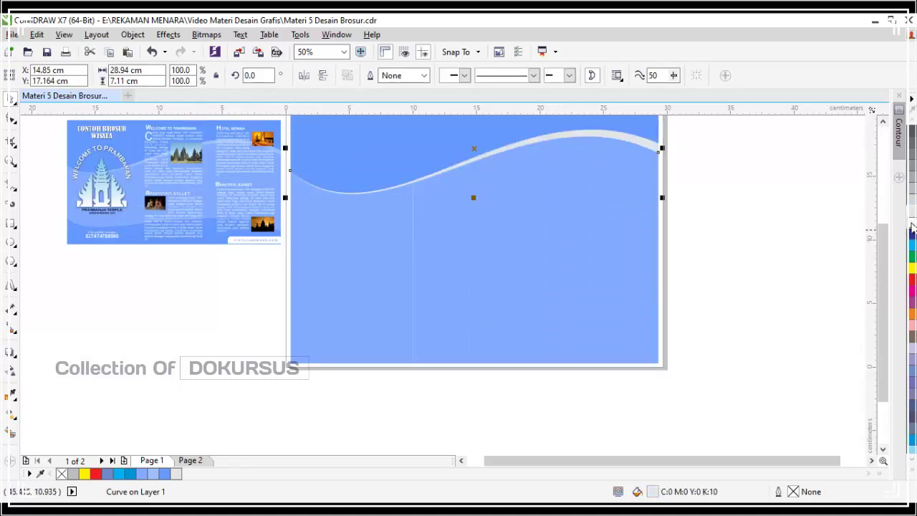
{"action": "left_click", "coordinate": [911, 222]}
{"action": "left_click", "coordinate": [912, 214]}
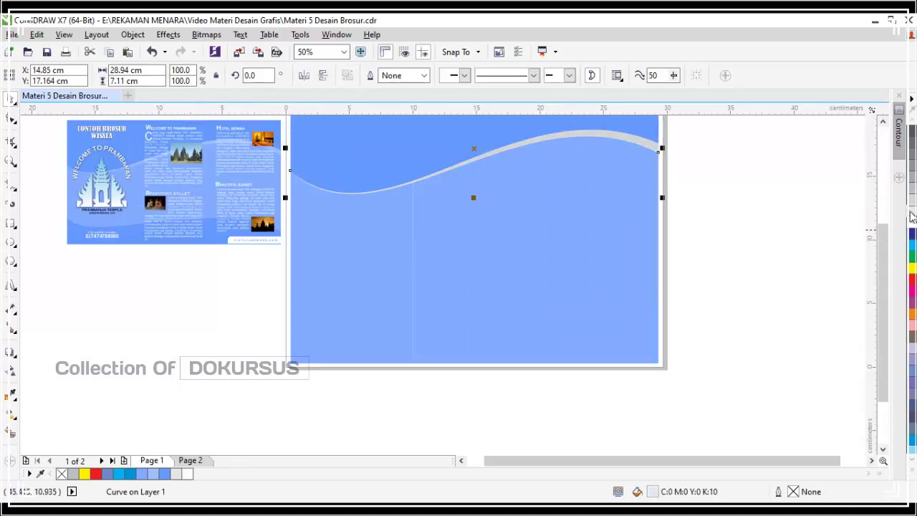
{"action": "left_click", "coordinate": [749, 211]}
- Make a vertically mirrored copy of the darker blue wave directly below the original, keeping its 7.02 cm height
{"action": "scroll", "coordinate": [734, 185], "scroll_direction": "down", "scroll_amount": 1}
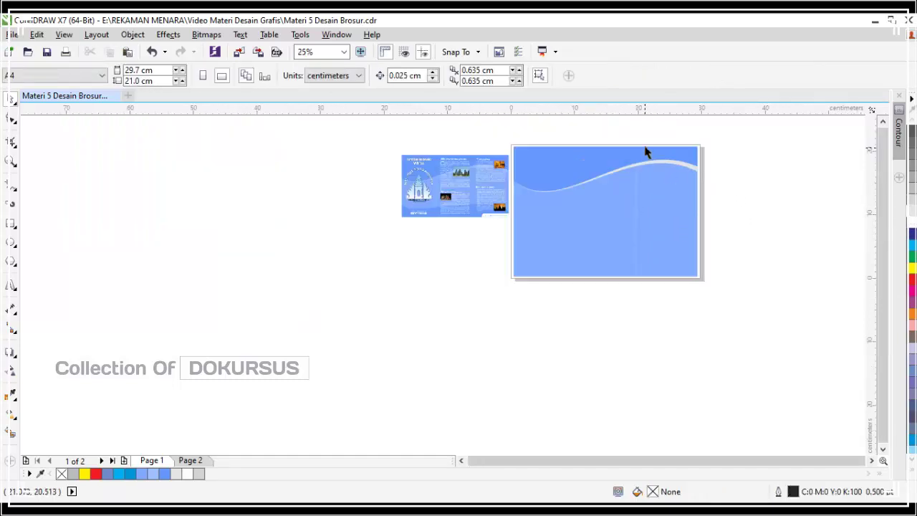
{"action": "scroll", "coordinate": [650, 143], "scroll_direction": "up", "scroll_amount": 1}
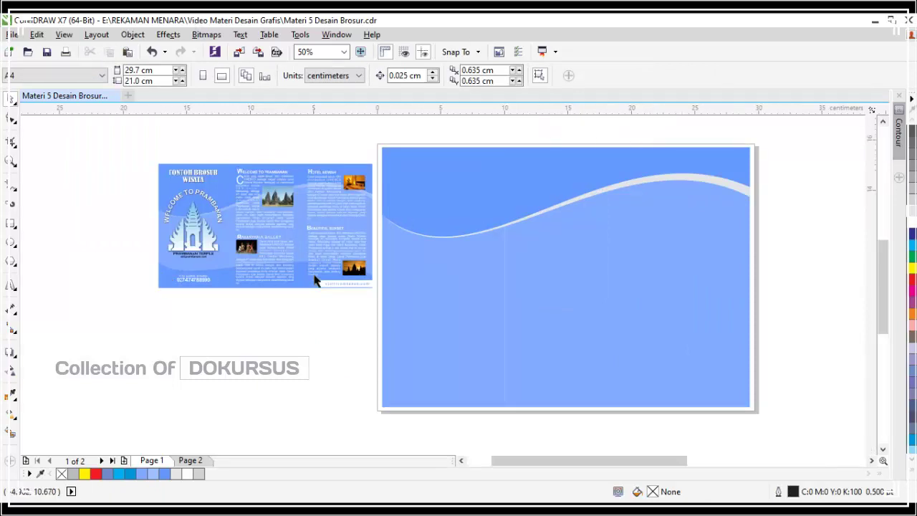
{"action": "scroll", "coordinate": [315, 280], "scroll_direction": "up", "scroll_amount": 1}
{"action": "scroll", "coordinate": [235, 267], "scroll_direction": "down", "scroll_amount": 1}
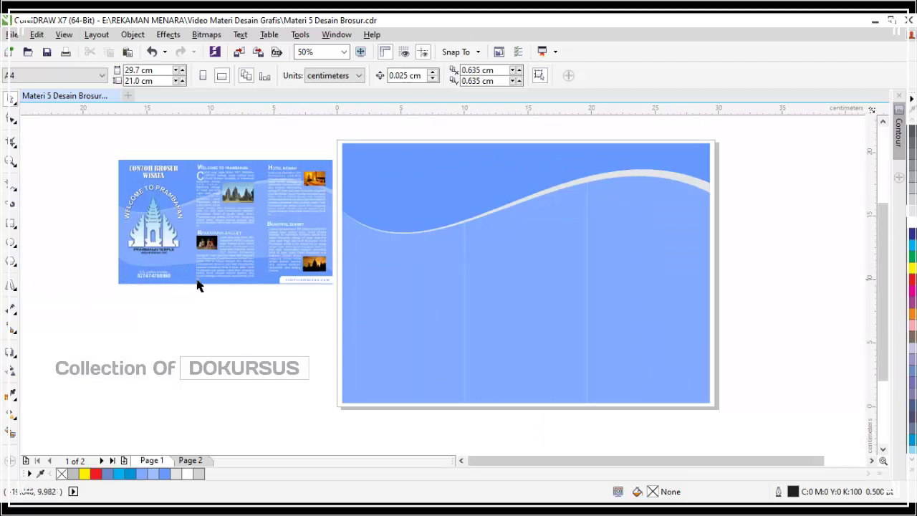
{"action": "left_click", "coordinate": [468, 175]}
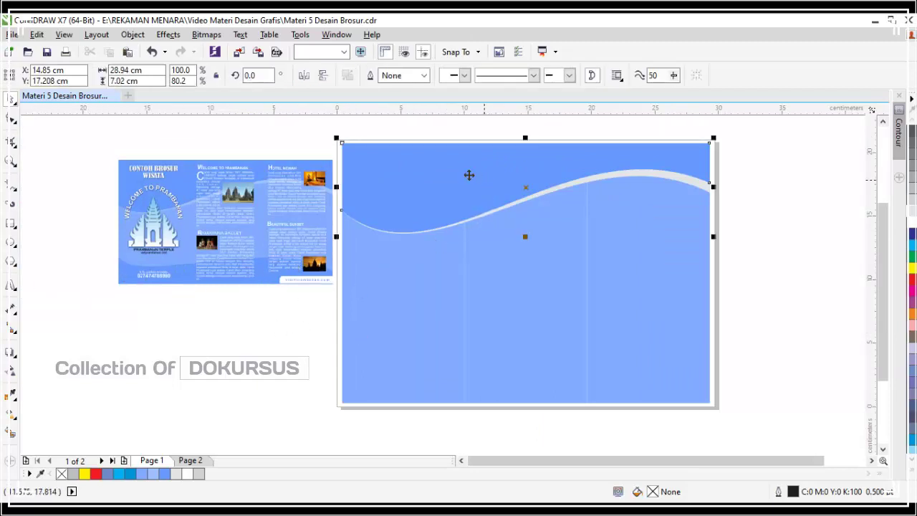
{"action": "left_click", "coordinate": [479, 175]}
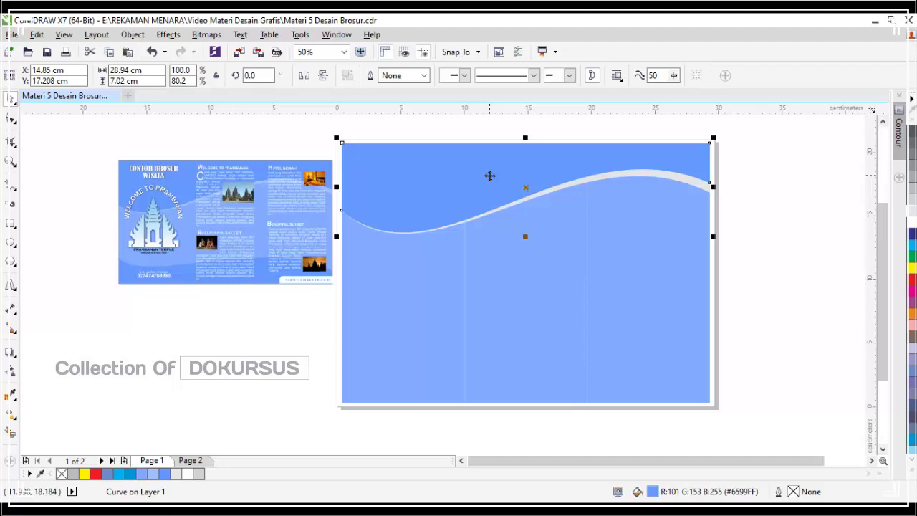
{"action": "left_click", "coordinate": [802, 254]}
{"action": "left_click", "coordinate": [467, 182], "text": "alt"}
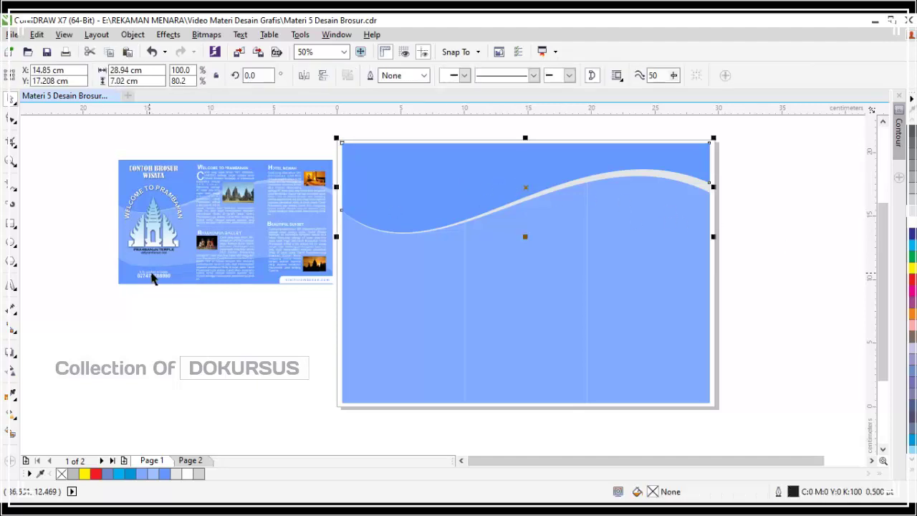
{"action": "left_click", "coordinate": [831, 267]}
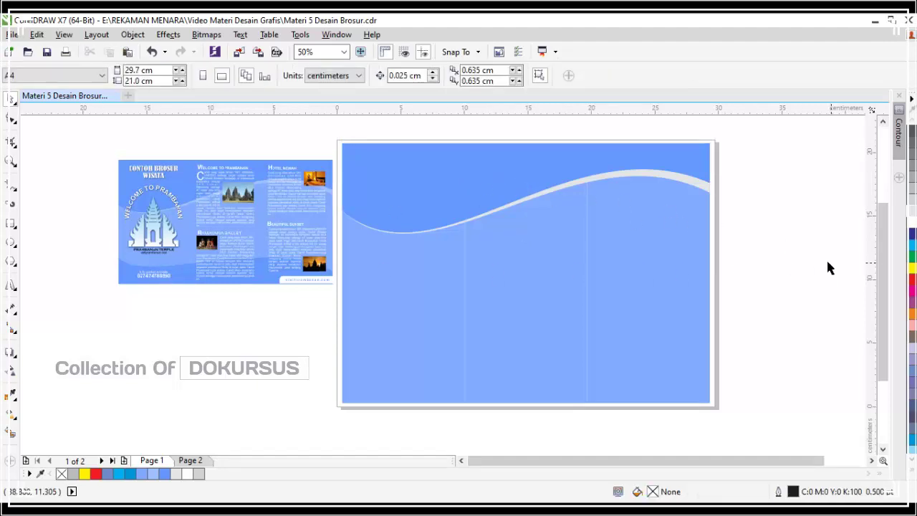
{"action": "left_click", "coordinate": [491, 193]}
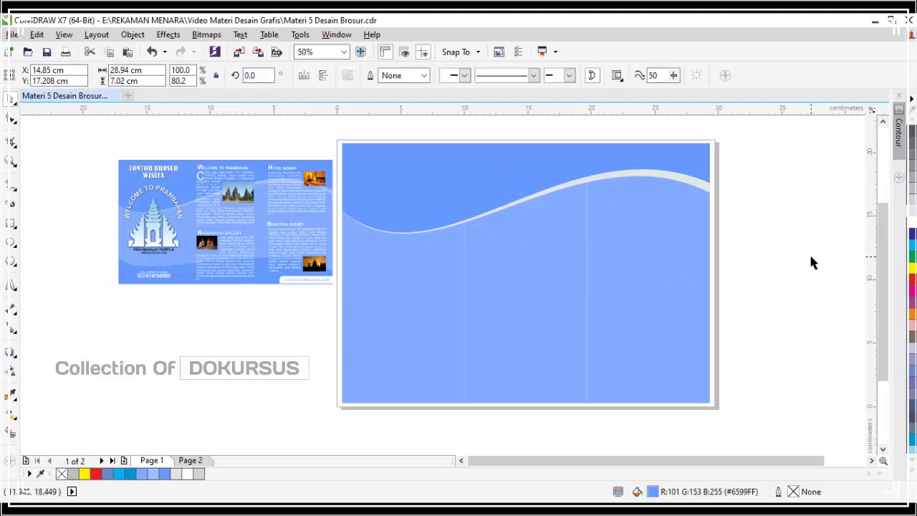
{"action": "left_click", "coordinate": [477, 157]}
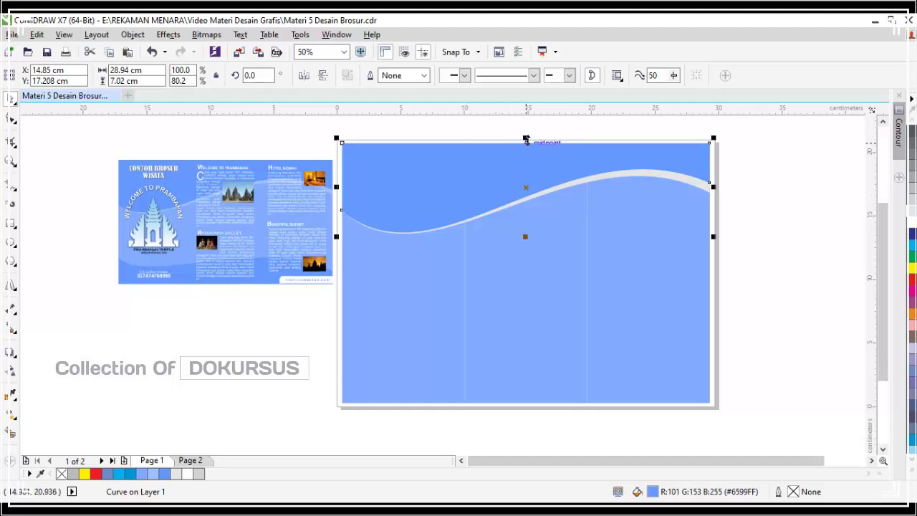
{"action": "left_click_drag", "start_coordinate": [526, 147], "coordinate": [511, 321]}
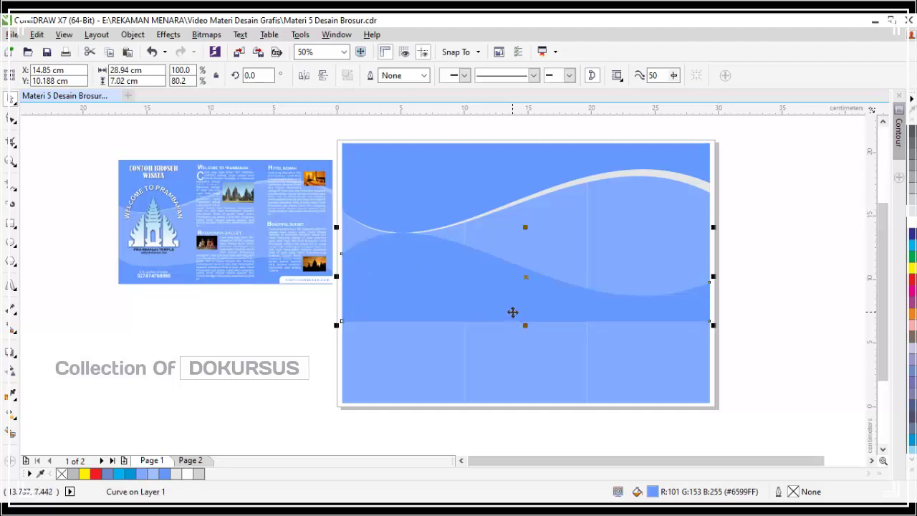
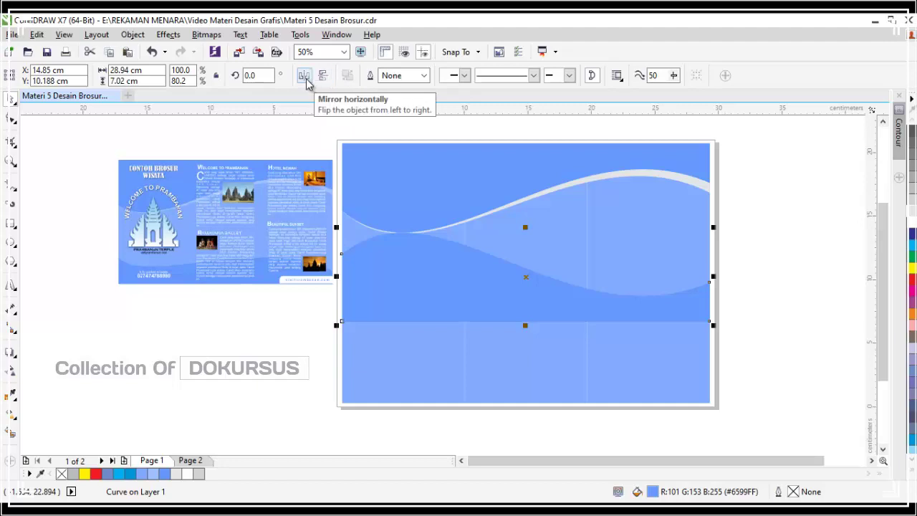
- Mirror the copied darker blue wave horizontally and deselect it
{"action": "left_click", "coordinate": [303, 75]}
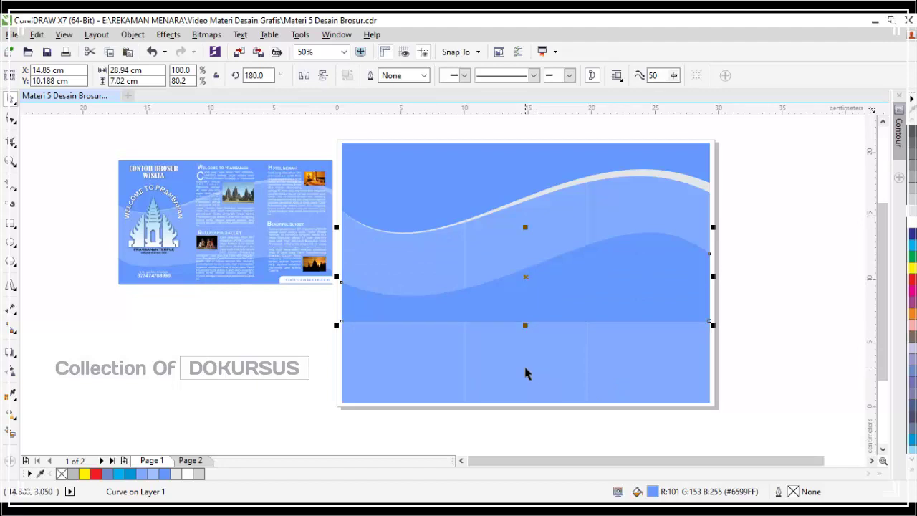
{"action": "left_click", "coordinate": [748, 285]}
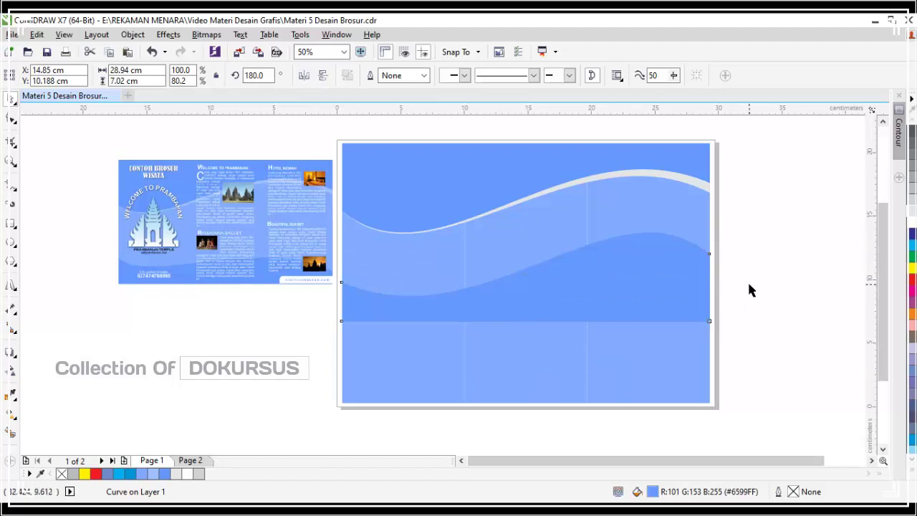
{"action": "left_click", "coordinate": [555, 296]}
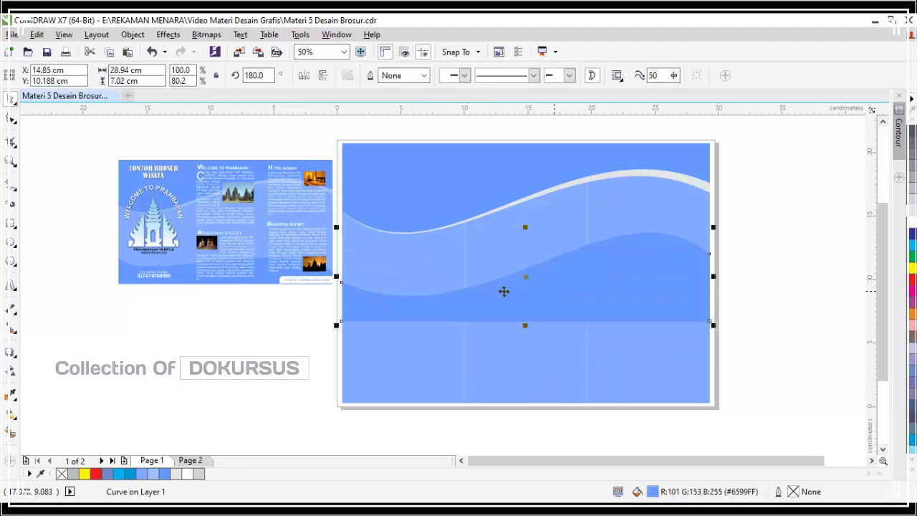
{"action": "left_click", "coordinate": [775, 332]}
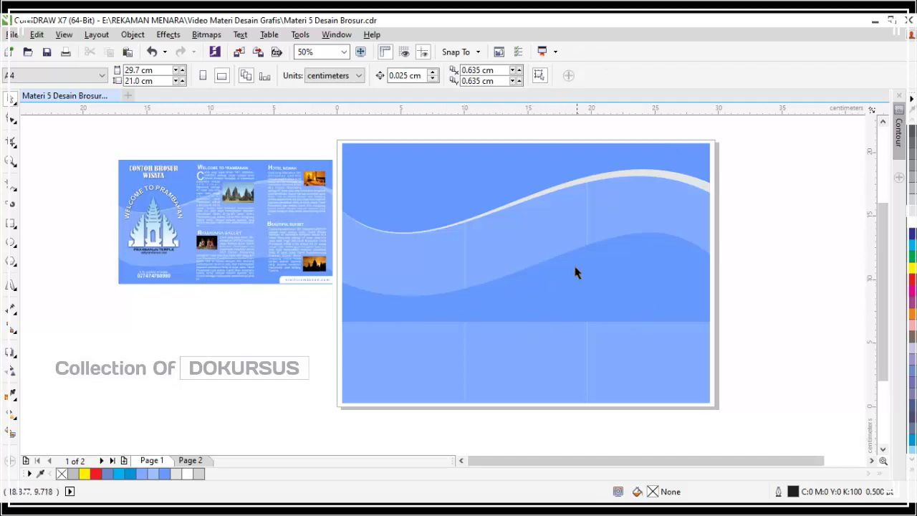
- Align the mirrored wave copy to the bottom edge of the light blue background panel and clear the selection
{"action": "left_click", "coordinate": [615, 281]}
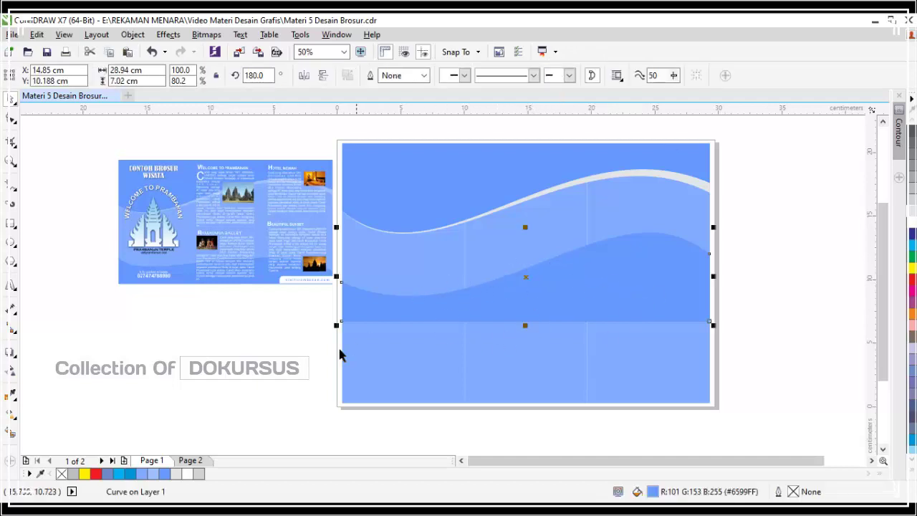
{"action": "left_click", "coordinate": [783, 364]}
{"action": "left_click", "coordinate": [506, 304]}
{"action": "left_click", "coordinate": [501, 379], "text": "shift"}
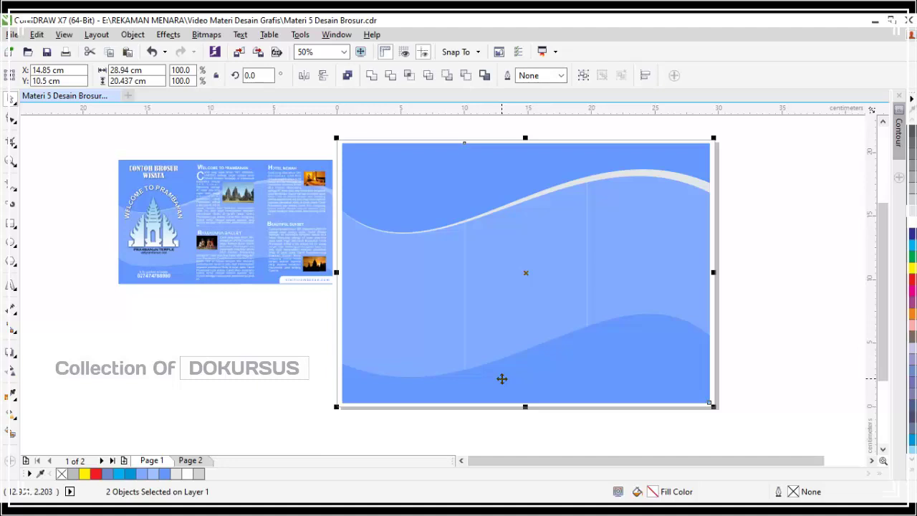
{"action": "left_click", "coordinate": [231, 385]}
- Squash the bottom wave to about 4.17 cm high and raise its upper left node by about 1.75 cm
{"action": "left_click", "coordinate": [567, 361]}
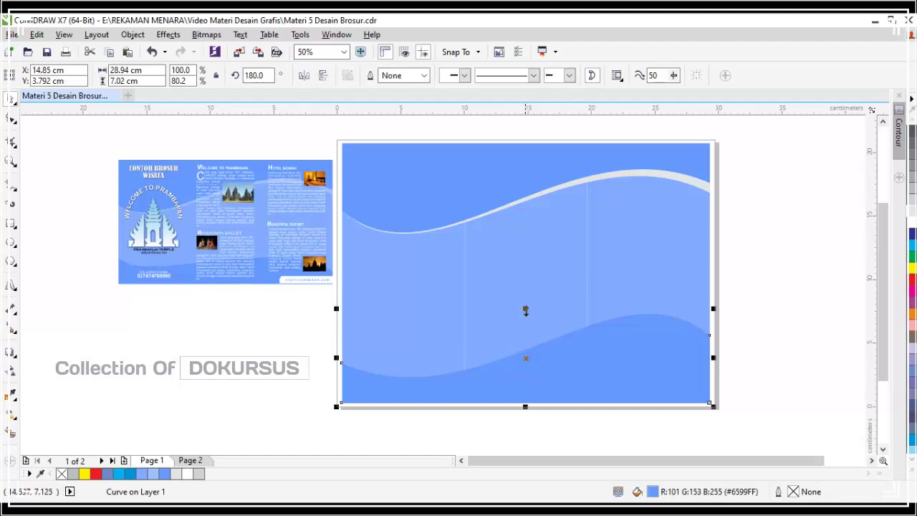
{"action": "left_click_drag", "start_coordinate": [526, 308], "coordinate": [525, 342]}
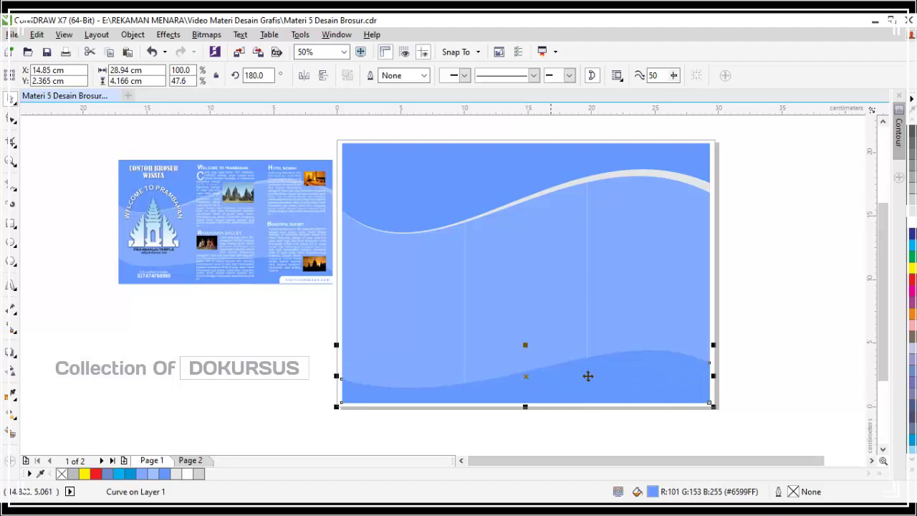
{"action": "key", "text": "F10"}
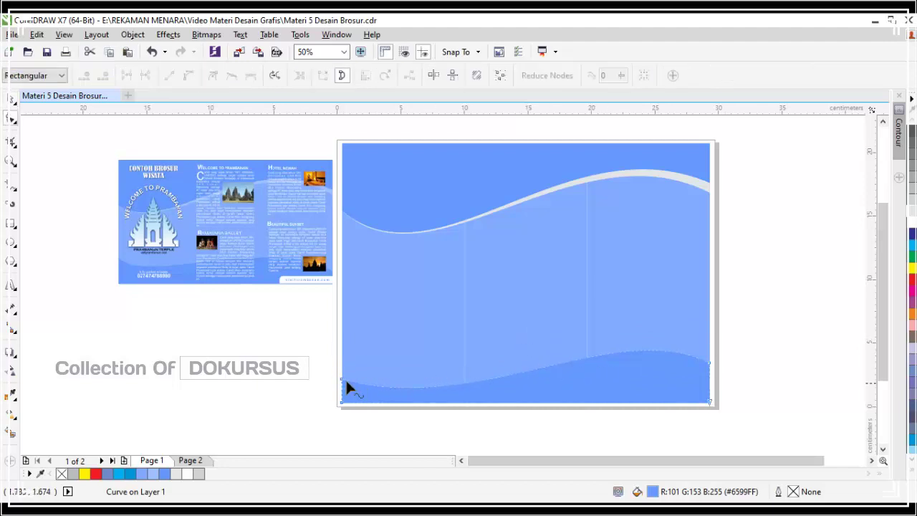
{"action": "left_click_drag", "start_coordinate": [340, 378], "coordinate": [340, 356]}
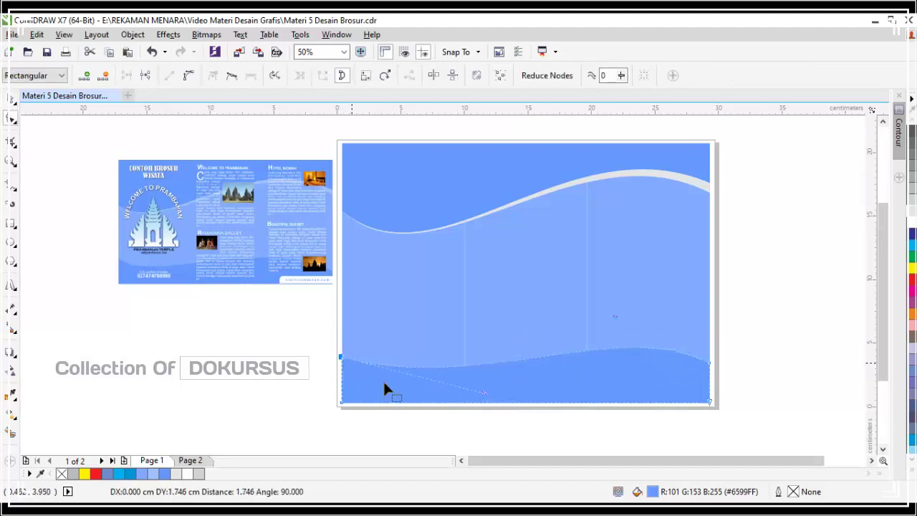
- Reshape the bottom wave by pulling its left curve handle down and inward and its right curve handle upward to heighten the crest
{"action": "left_click_drag", "start_coordinate": [482, 393], "coordinate": [434, 429]}
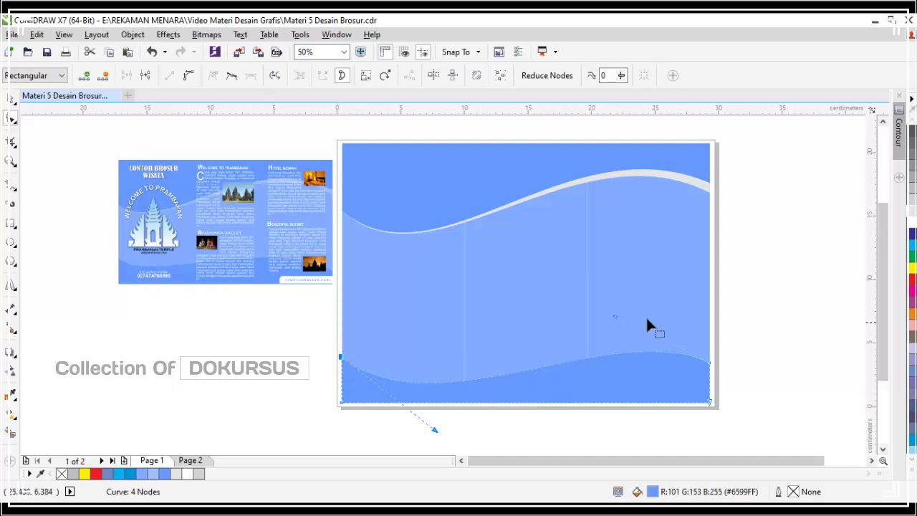
{"action": "left_click_drag", "start_coordinate": [613, 315], "coordinate": [604, 303]}
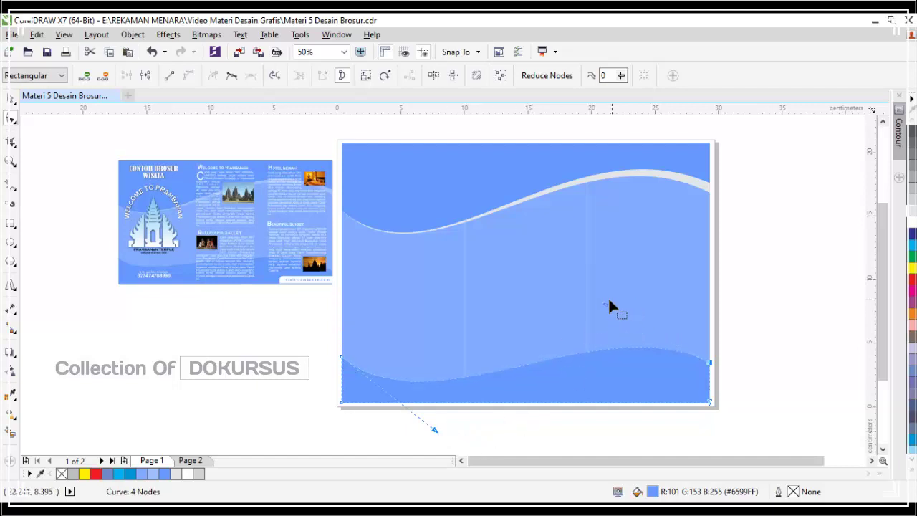
{"action": "left_click_drag", "start_coordinate": [604, 304], "coordinate": [621, 295]}
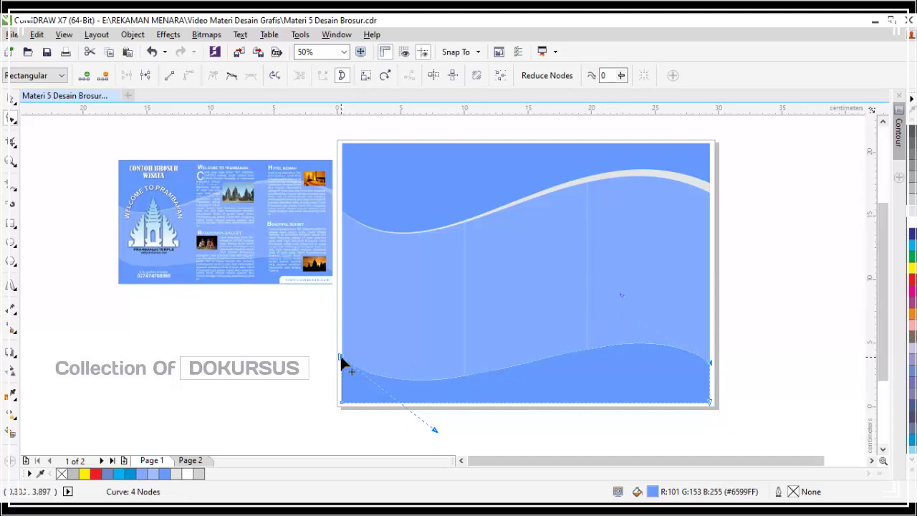
- Raise the bottom wave's upper left node further, pull its curve handle down and to the left to deepen the trough, and deselect it
{"action": "left_click_drag", "start_coordinate": [339, 354], "coordinate": [339, 342]}
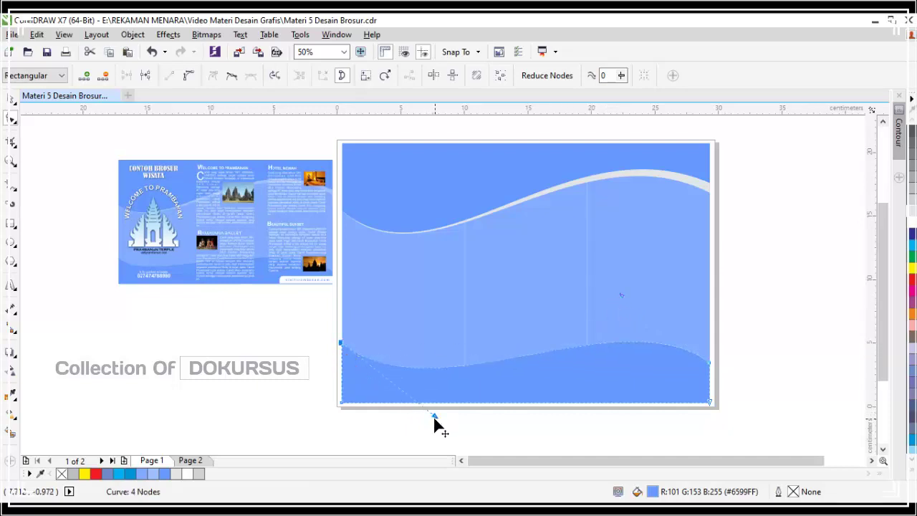
{"action": "left_click_drag", "start_coordinate": [434, 417], "coordinate": [400, 439]}
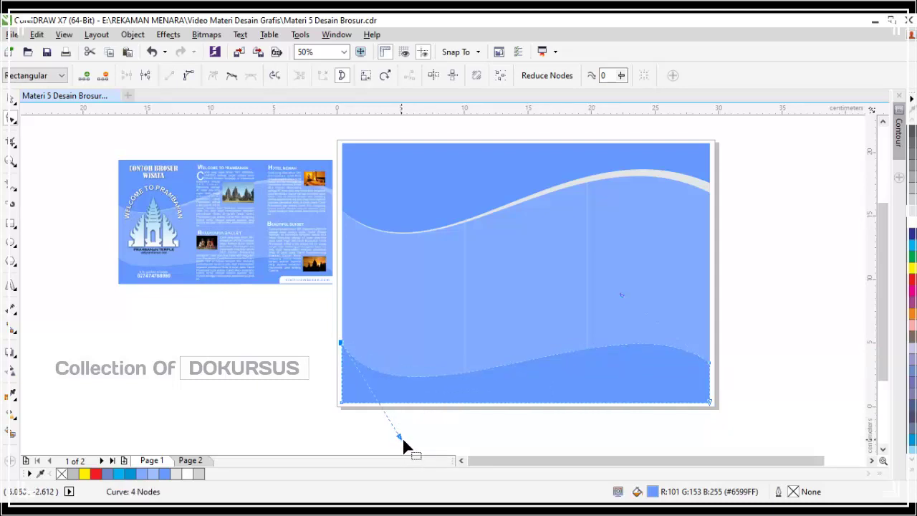
{"action": "left_click", "coordinate": [12, 99]}
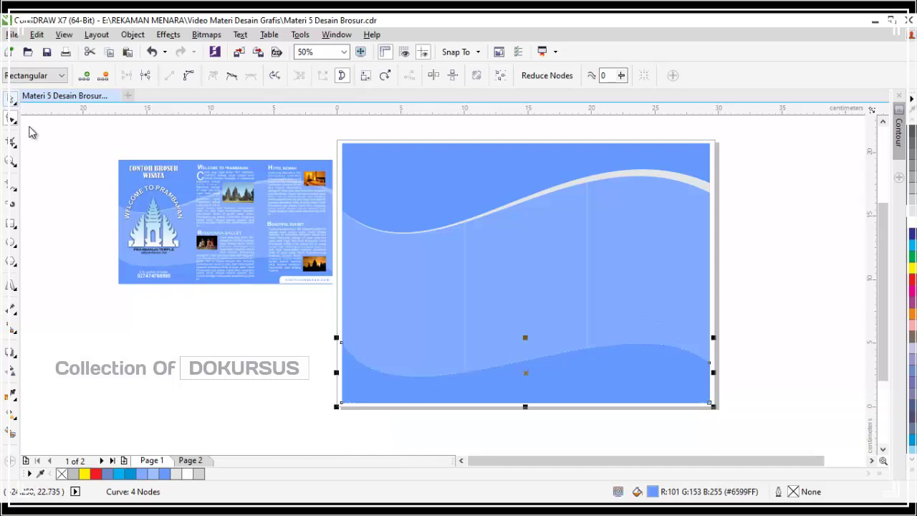
{"action": "left_click", "coordinate": [131, 294]}
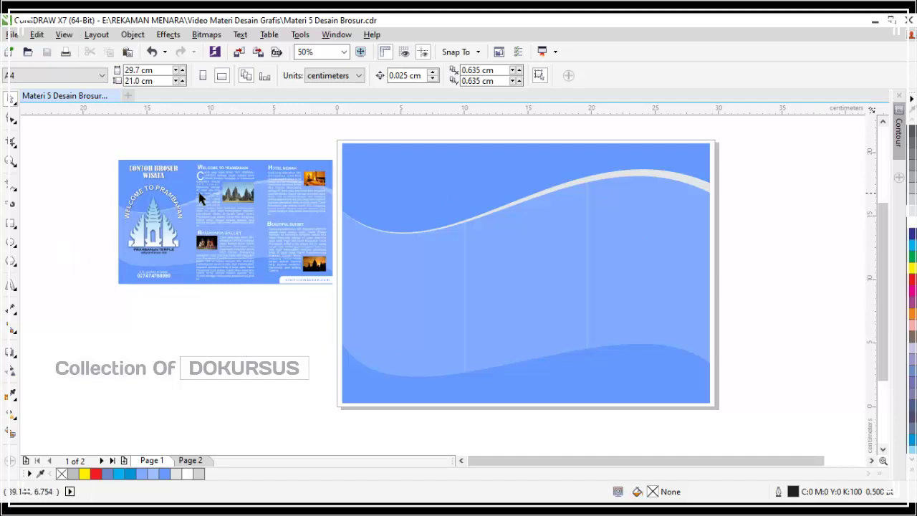
{"action": "scroll", "coordinate": [158, 172], "scroll_direction": "up", "scroll_amount": 1}
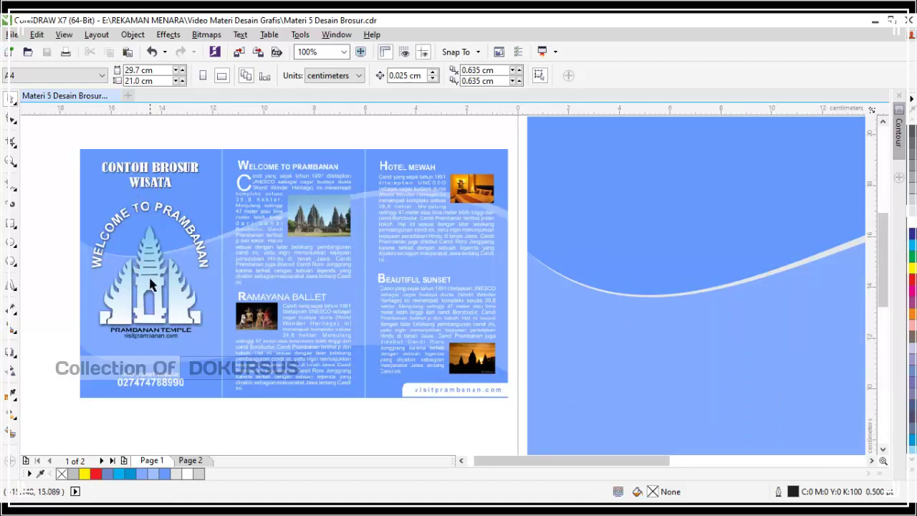
{"action": "scroll", "coordinate": [149, 272], "scroll_direction": "down", "scroll_amount": 1}
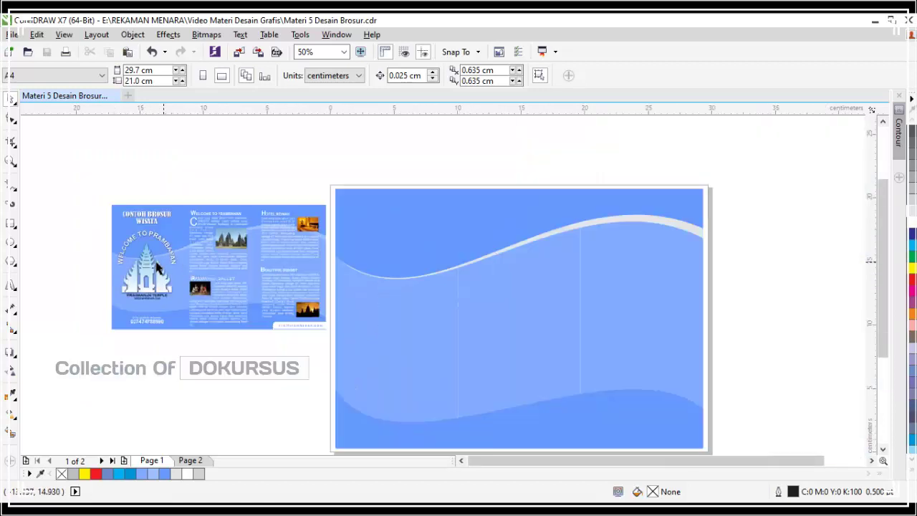
{"action": "scroll", "coordinate": [149, 267], "scroll_direction": "up", "scroll_amount": 1}
{"action": "scroll", "coordinate": [149, 267], "scroll_direction": "down", "scroll_amount": 1}
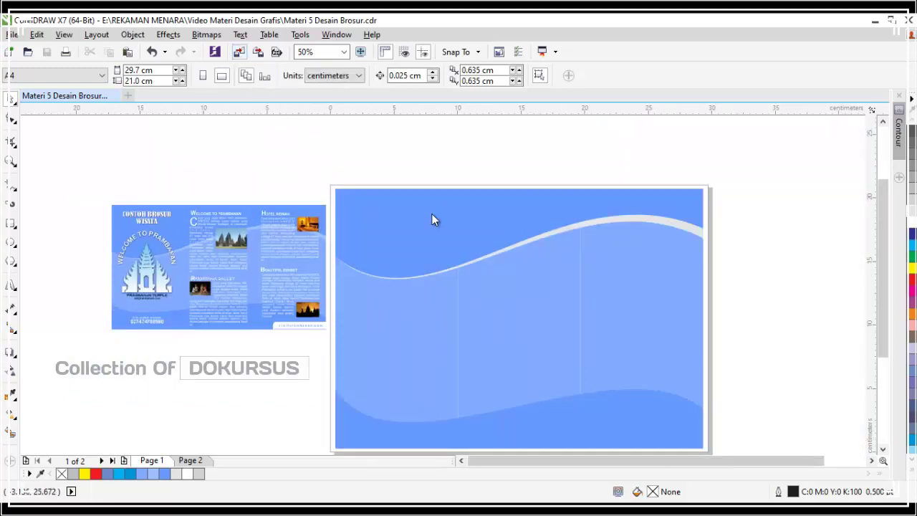
{"action": "left_click", "coordinate": [400, 180]}
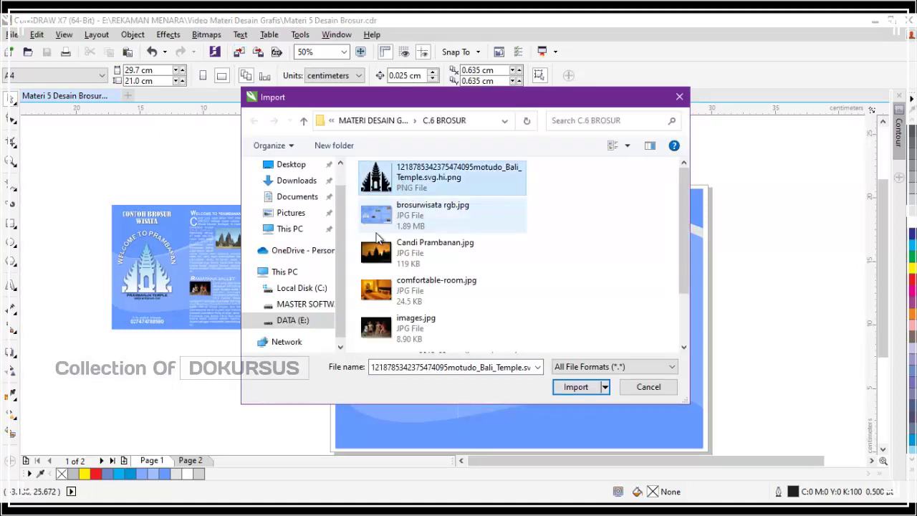
{"action": "double_click", "coordinate": [384, 175]}
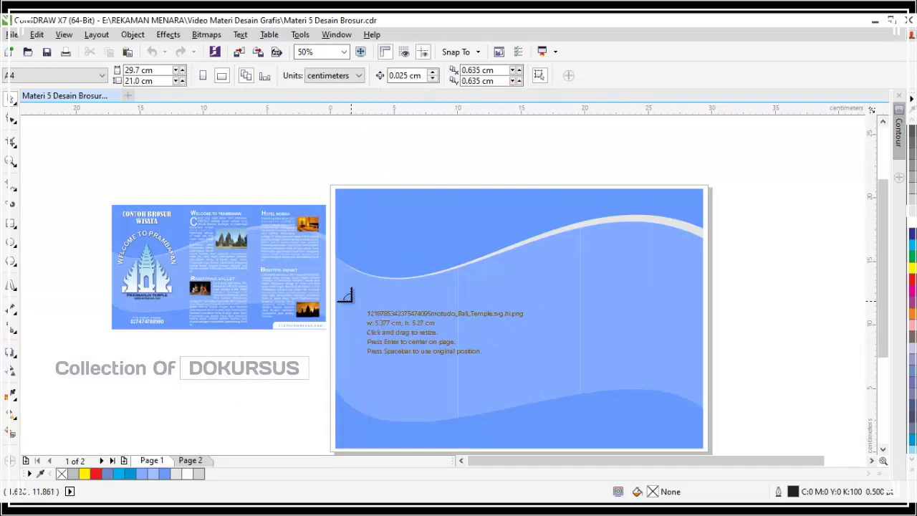
{"action": "left_click_drag", "start_coordinate": [352, 303], "coordinate": [439, 389]}
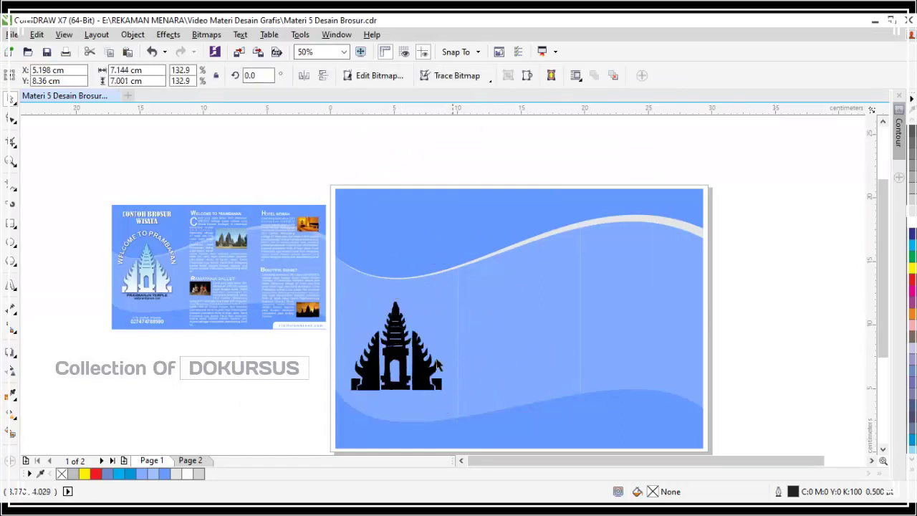
- Shrink the temple image proportionally to about 6.09 × 5.96 cm, center it across the left panel and deselect it
{"action": "left_click", "coordinate": [424, 348]}
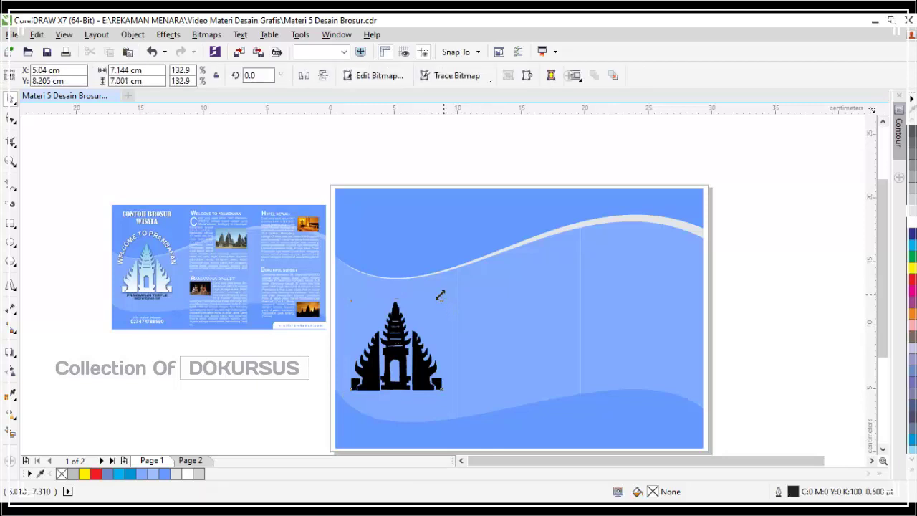
{"action": "left_click_drag", "start_coordinate": [440, 295], "coordinate": [429, 314]}
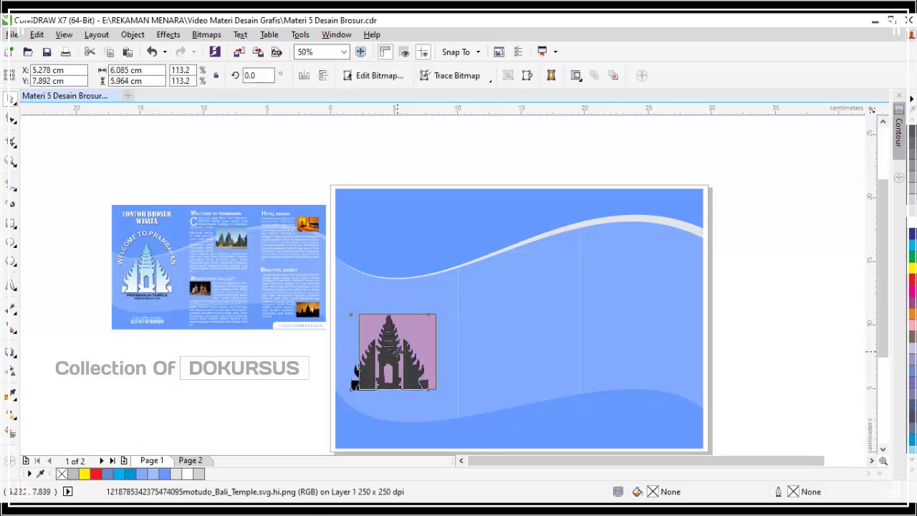
{"action": "left_click", "coordinate": [744, 303]}
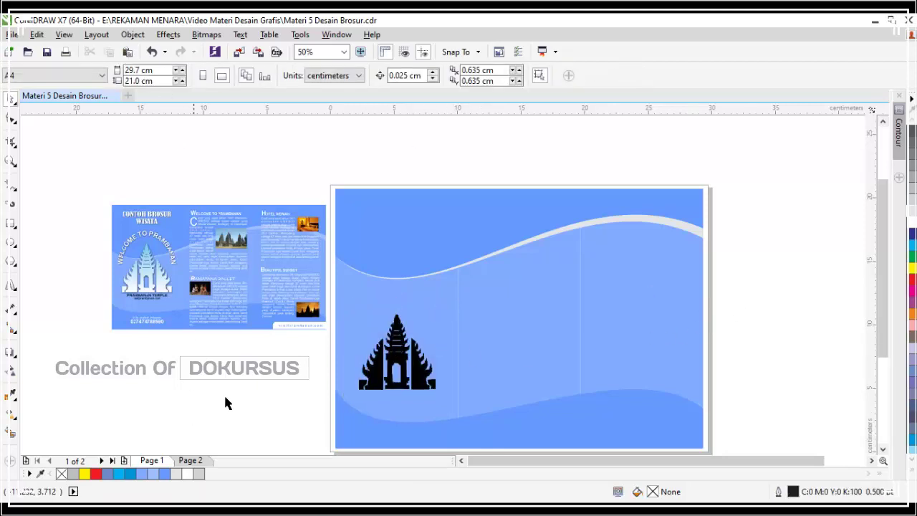
- Examine the black temple silhouette up close and against the whole left panel
{"action": "left_click", "coordinate": [395, 354]}
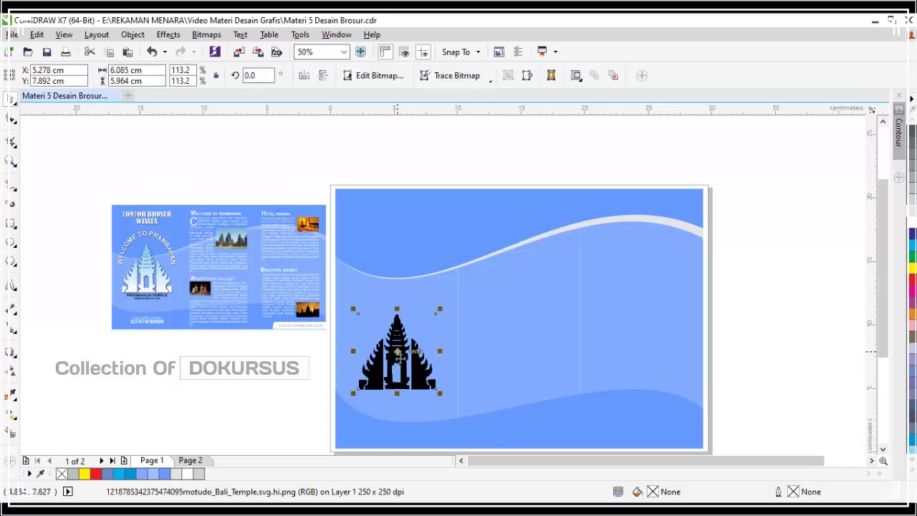
{"action": "scroll", "coordinate": [398, 355], "scroll_direction": "up", "scroll_amount": 1}
{"action": "scroll", "coordinate": [401, 354], "scroll_direction": "down", "scroll_amount": 1}
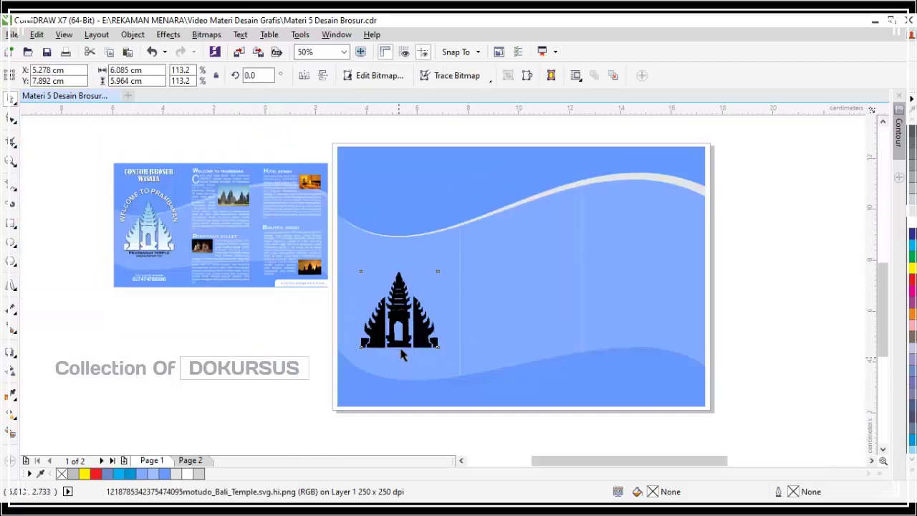
{"action": "scroll", "coordinate": [401, 354], "scroll_direction": "up", "scroll_amount": 1}
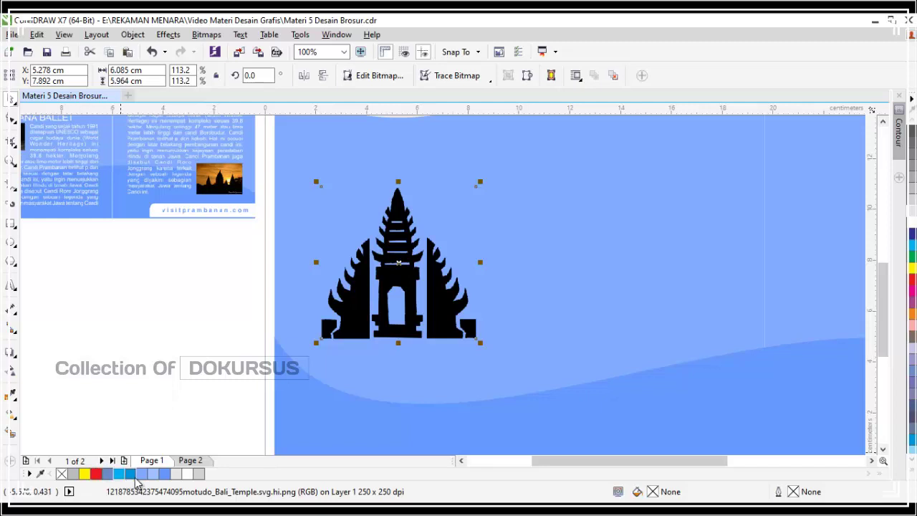
{"action": "left_click", "coordinate": [200, 312]}
{"action": "scroll", "coordinate": [313, 208], "scroll_direction": "down", "scroll_amount": 1}
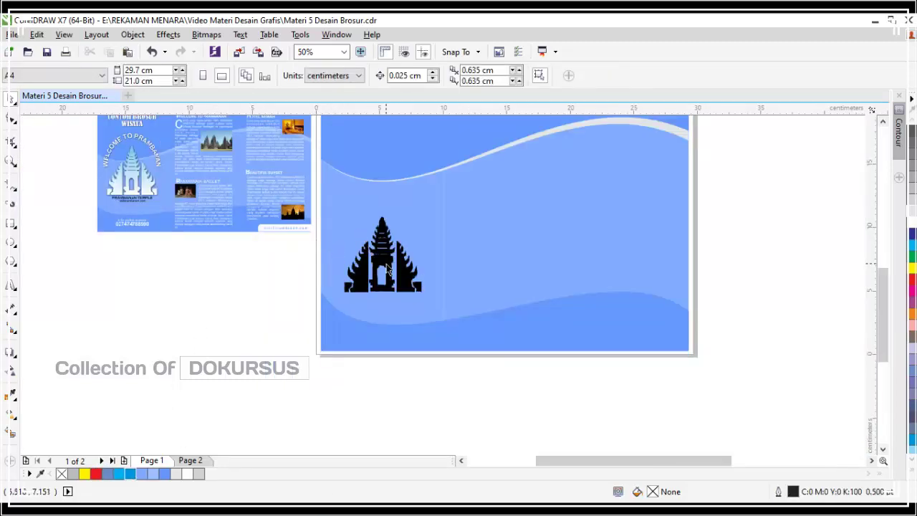
{"action": "scroll", "coordinate": [386, 269], "scroll_direction": "up", "scroll_amount": 1}
{"action": "left_click", "coordinate": [385, 239]}
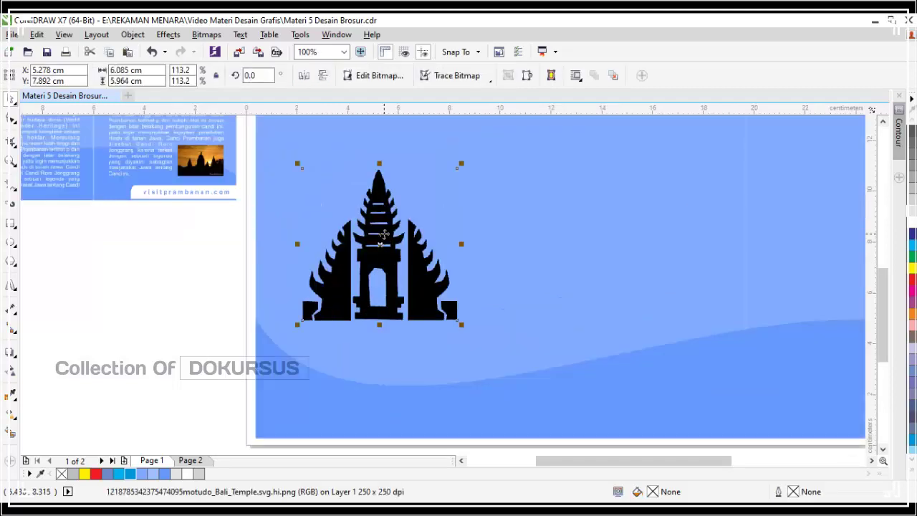
{"action": "scroll", "coordinate": [383, 236], "scroll_direction": "down", "scroll_amount": 1}
{"action": "scroll", "coordinate": [375, 219], "scroll_direction": "up", "scroll_amount": 1}
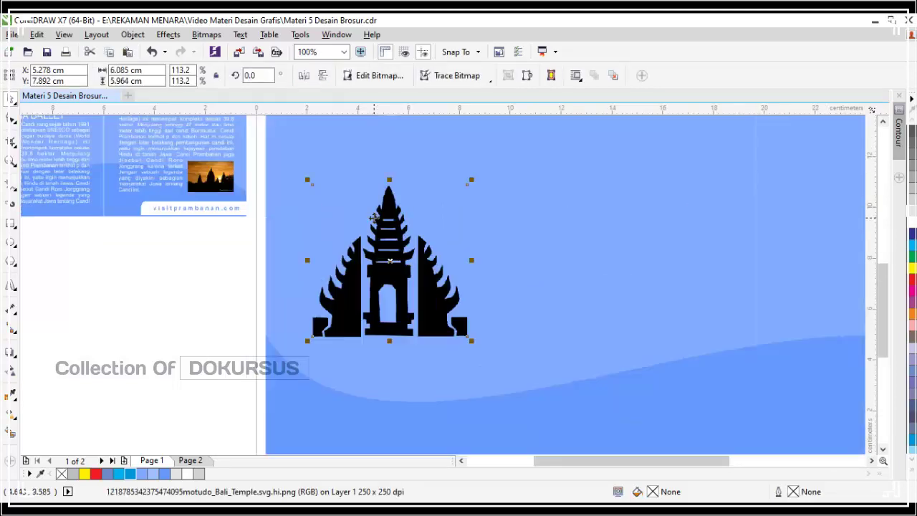
{"action": "scroll", "coordinate": [362, 224], "scroll_direction": "down", "scroll_amount": 1}
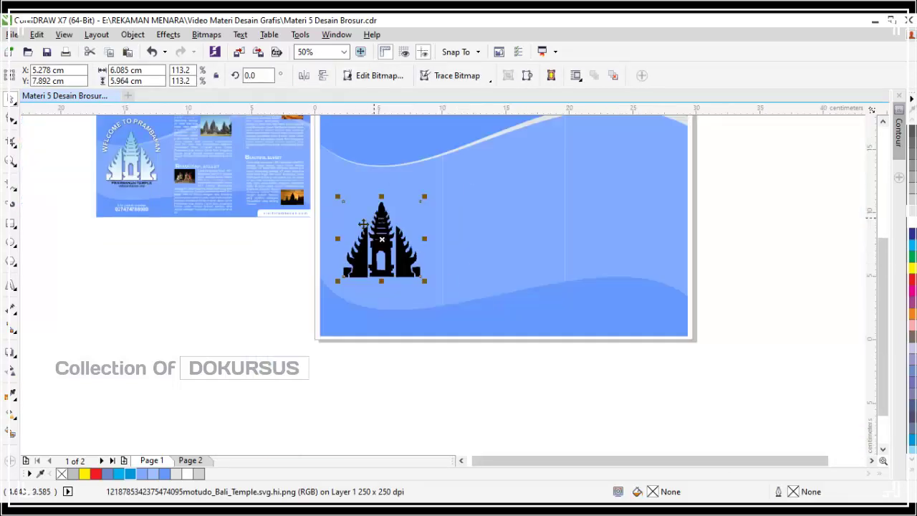
{"action": "left_click", "coordinate": [256, 265]}
{"action": "scroll", "coordinate": [362, 222], "scroll_direction": "up", "scroll_amount": 1}
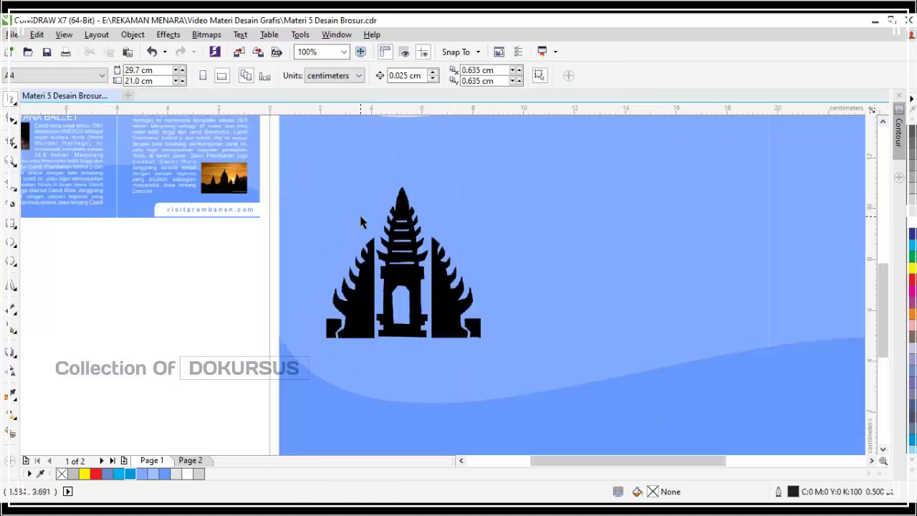
- Trace the black temple bitmap into vector objects with Outline Trace as Line Art, keeping the default settings and the original image
{"action": "scroll", "coordinate": [362, 222], "scroll_direction": "down", "scroll_amount": 3}
{"action": "scroll", "coordinate": [363, 219], "scroll_direction": "up", "scroll_amount": 1}
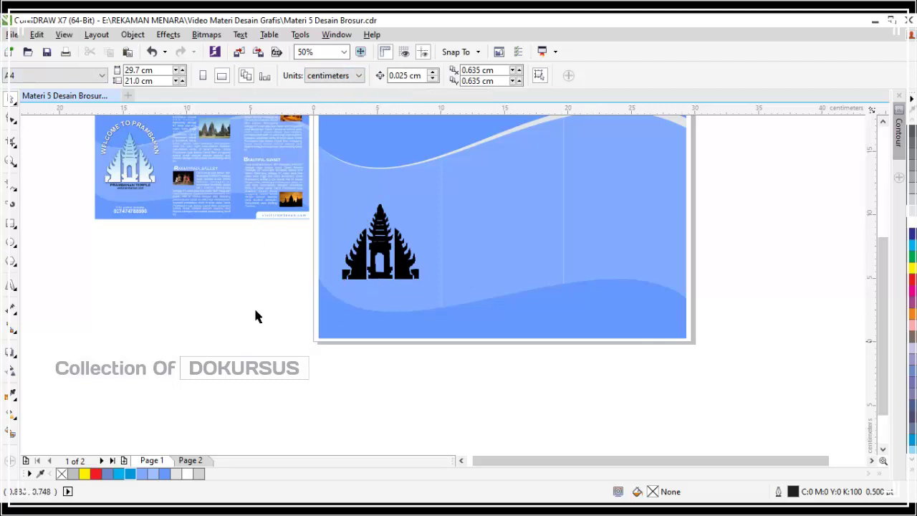
{"action": "left_click", "coordinate": [380, 235]}
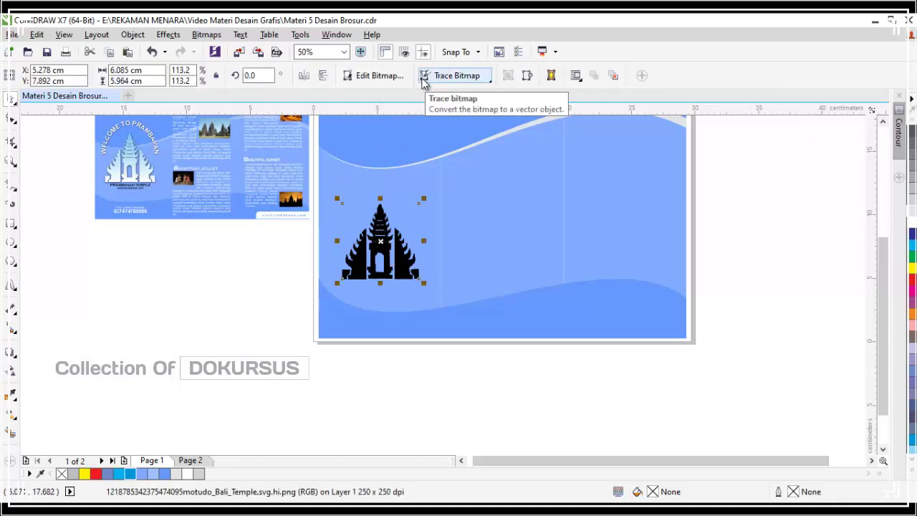
{"action": "left_click", "coordinate": [490, 80]}
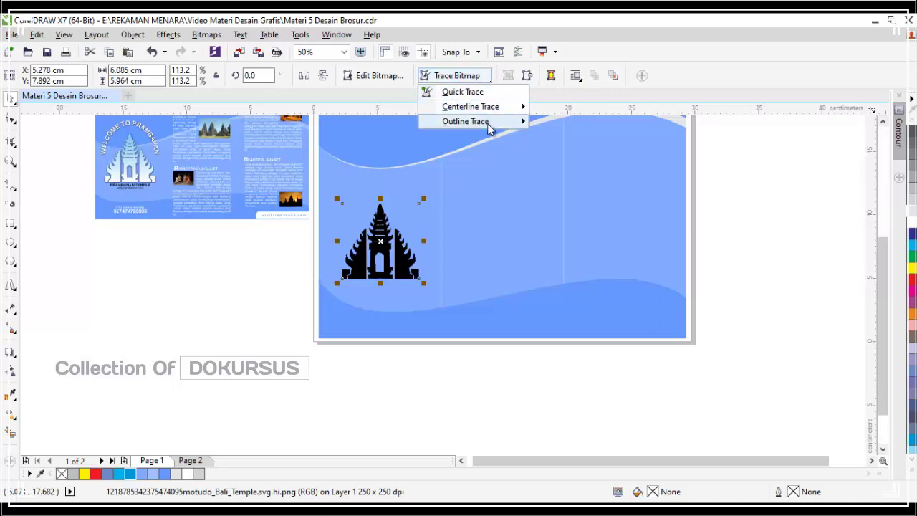
{"action": "mouse_move", "coordinate": [494, 122]}
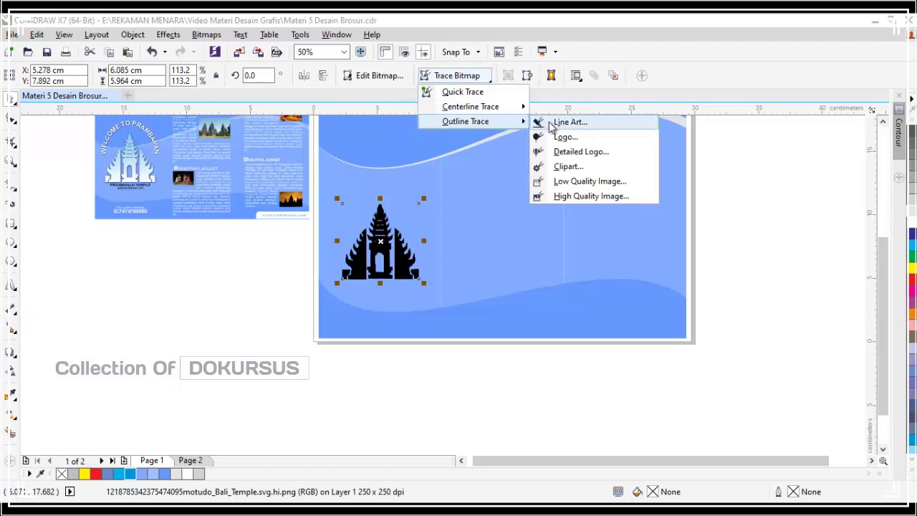
{"action": "left_click", "coordinate": [570, 122]}
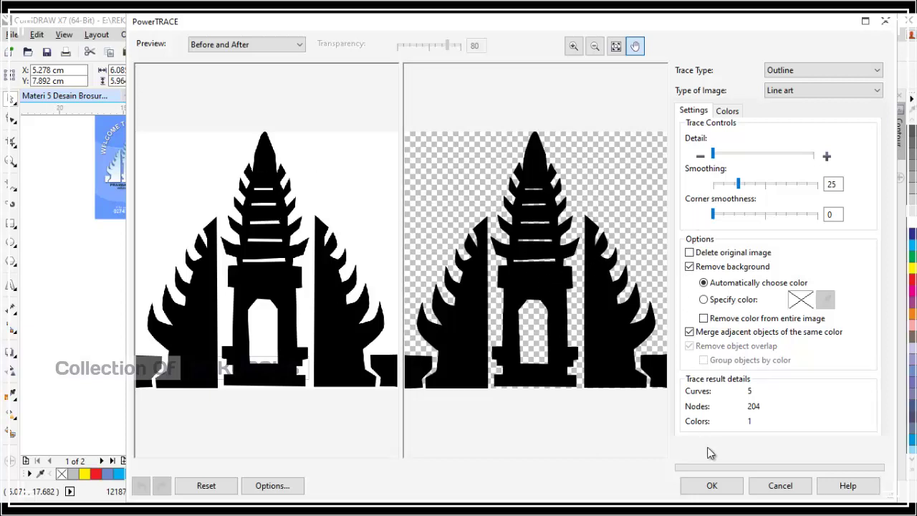
{"action": "left_click", "coordinate": [712, 486]}
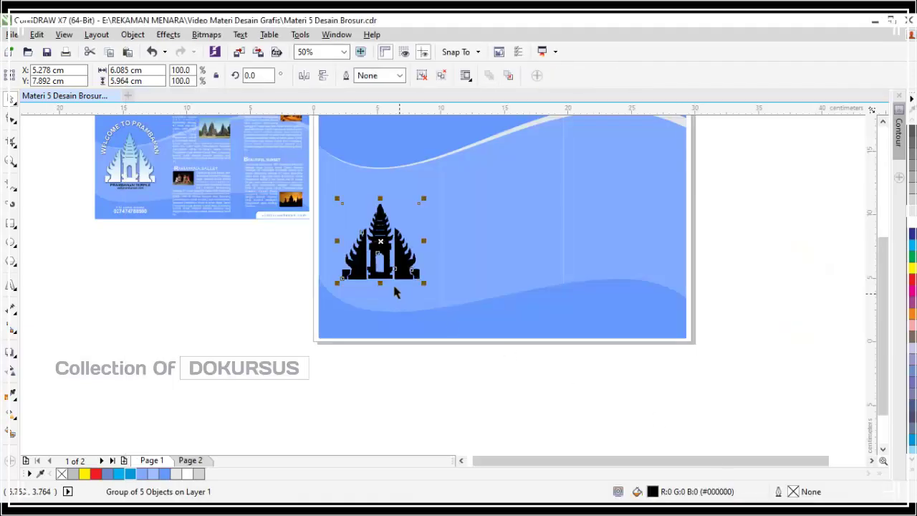
- Move the traced temple group across into the middle panel and shift the original bitmap toward the page's left edge
{"action": "scroll", "coordinate": [372, 230], "scroll_direction": "up", "scroll_amount": 2}
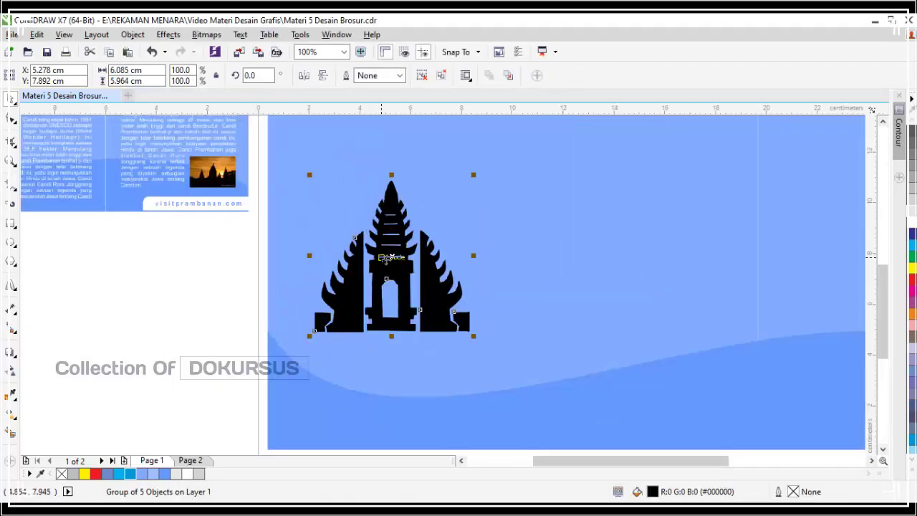
{"action": "left_click_drag", "start_coordinate": [387, 256], "coordinate": [568, 256]}
{"action": "left_click", "coordinate": [394, 251]}
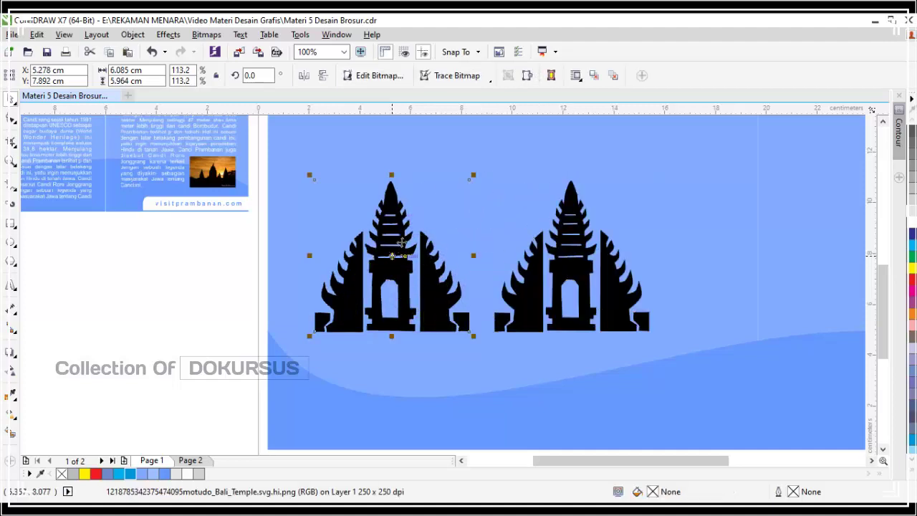
{"action": "left_click_drag", "start_coordinate": [401, 242], "coordinate": [316, 245]}
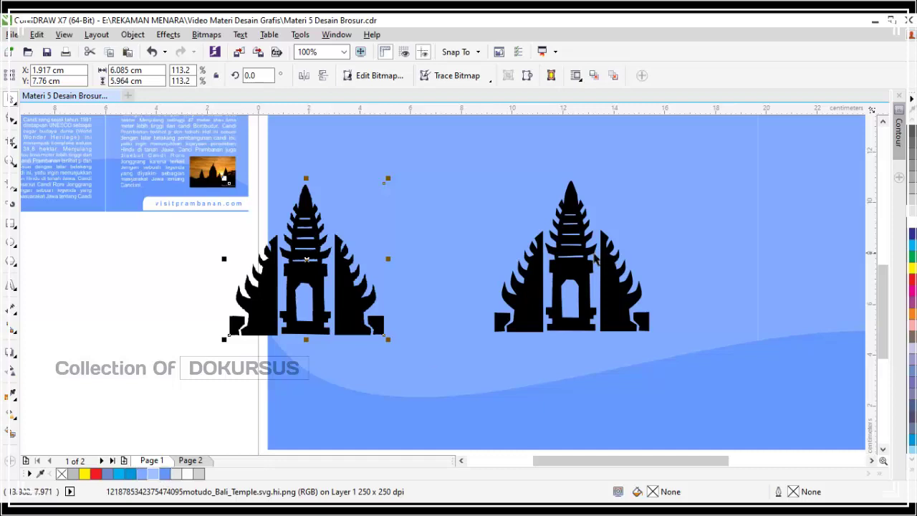
- Fill the traced temple group with white, trying light blue #9FBEFF first, and deselect it
{"action": "left_click", "coordinate": [576, 268]}
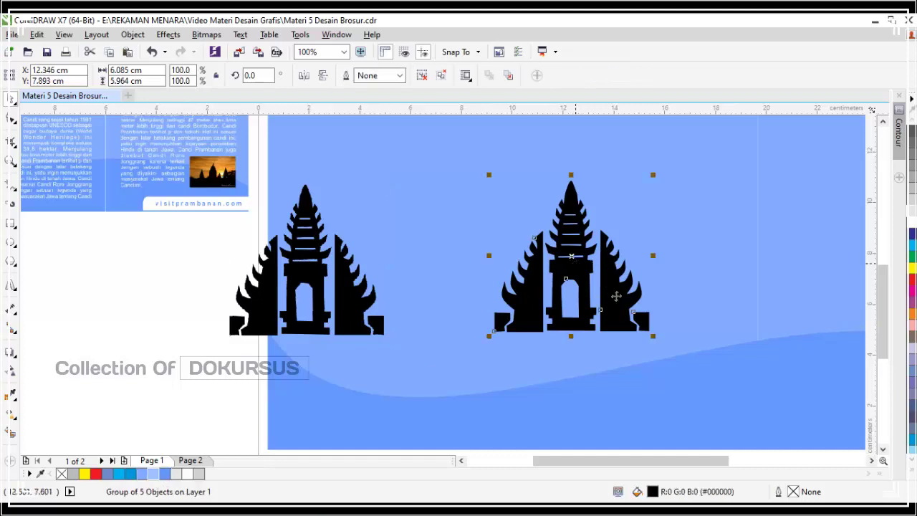
{"action": "left_click", "coordinate": [158, 477]}
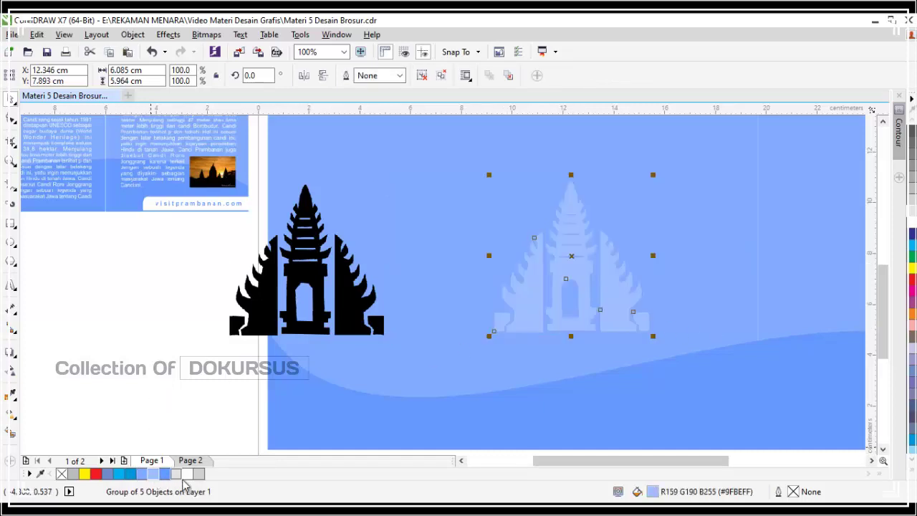
{"action": "left_click", "coordinate": [188, 474]}
{"action": "left_click", "coordinate": [210, 335]}
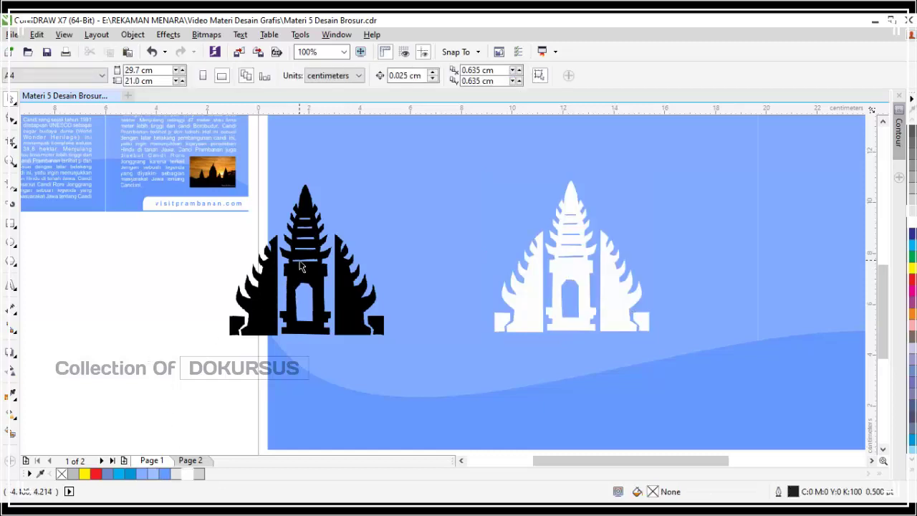
- Delete the original black temple bitmap and move the white traced temple into the left panel between the two waves
{"action": "left_click", "coordinate": [301, 259]}
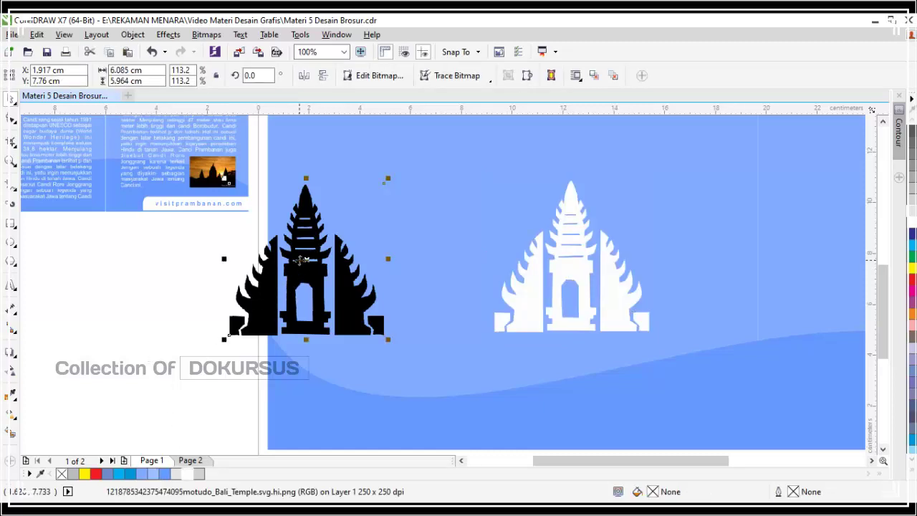
{"action": "key", "text": "Delete"}
{"action": "scroll", "coordinate": [301, 264], "scroll_direction": "down", "scroll_amount": 2}
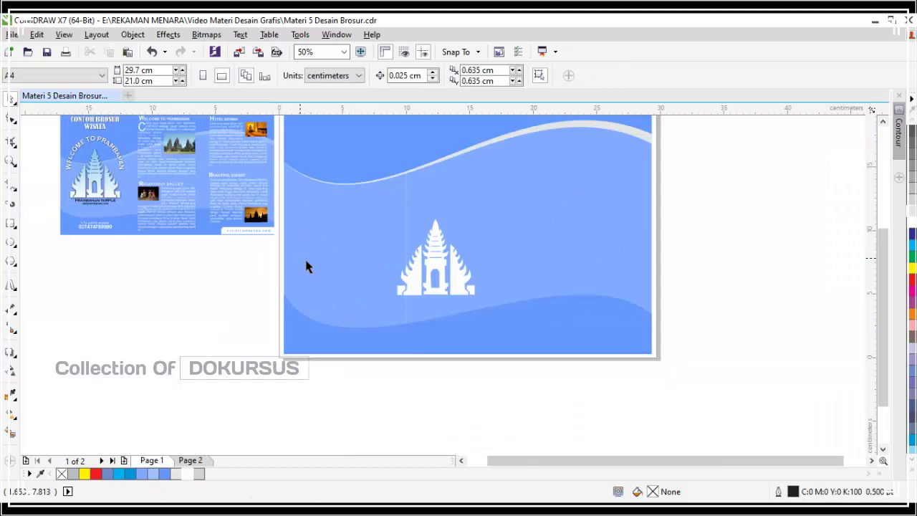
{"action": "left_click", "coordinate": [438, 261]}
{"action": "left_click_drag", "start_coordinate": [437, 261], "coordinate": [342, 251]}
{"action": "left_click", "coordinate": [224, 282]}
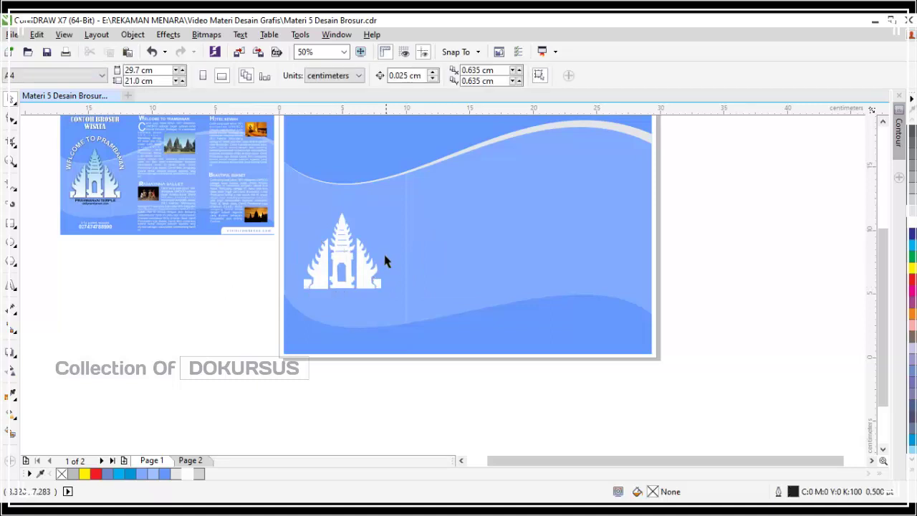
- Examine the gradient colouring of the temple emblem in the sample brochure's left panel
{"action": "scroll", "coordinate": [380, 247], "scroll_direction": "down", "scroll_amount": 1}
{"action": "scroll", "coordinate": [358, 247], "scroll_direction": "up", "scroll_amount": 1}
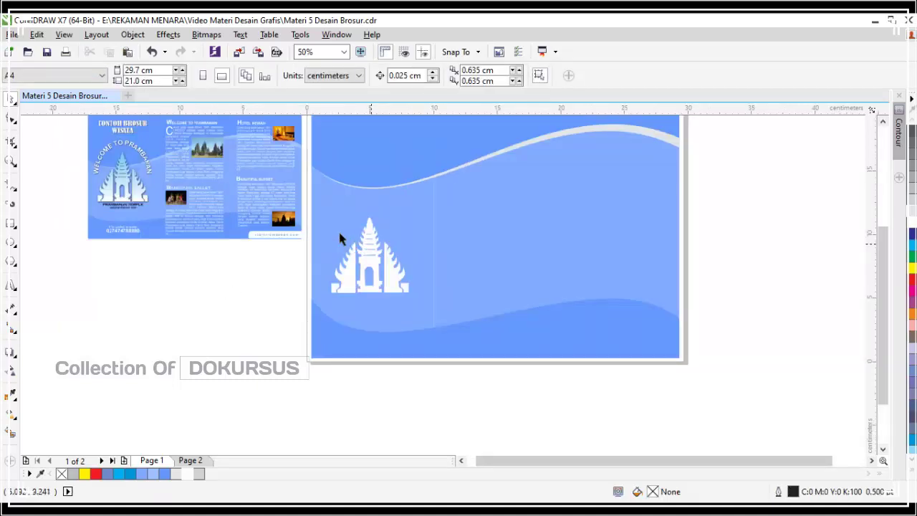
{"action": "scroll", "coordinate": [123, 200], "scroll_direction": "up", "scroll_amount": 1}
{"action": "scroll", "coordinate": [276, 236], "scroll_direction": "down", "scroll_amount": 1}
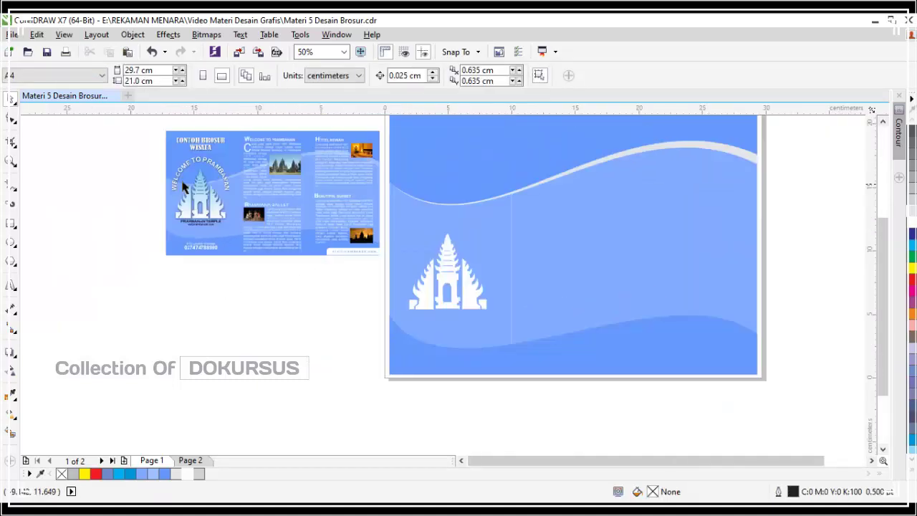
{"action": "scroll", "coordinate": [184, 188], "scroll_direction": "up", "scroll_amount": 2}
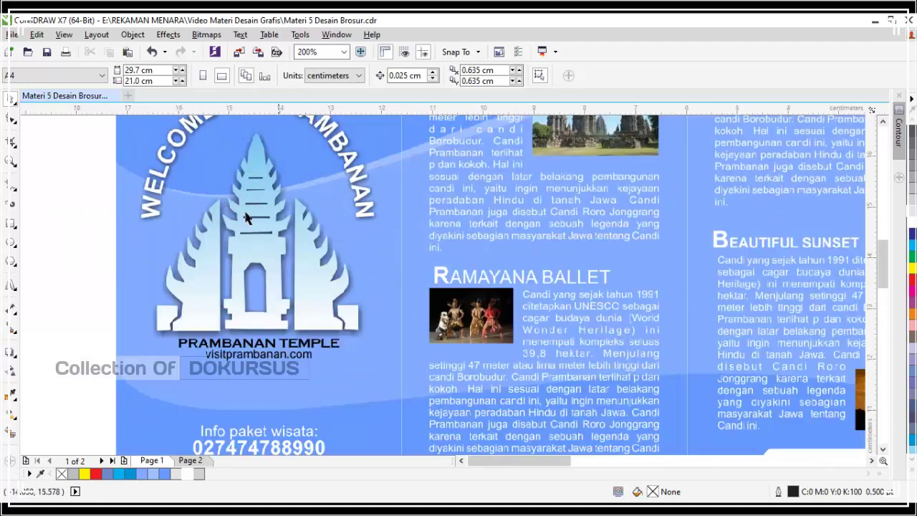
{"action": "scroll", "coordinate": [242, 215], "scroll_direction": "down", "scroll_amount": 3}
{"action": "scroll", "coordinate": [235, 207], "scroll_direction": "up", "scroll_amount": 3}
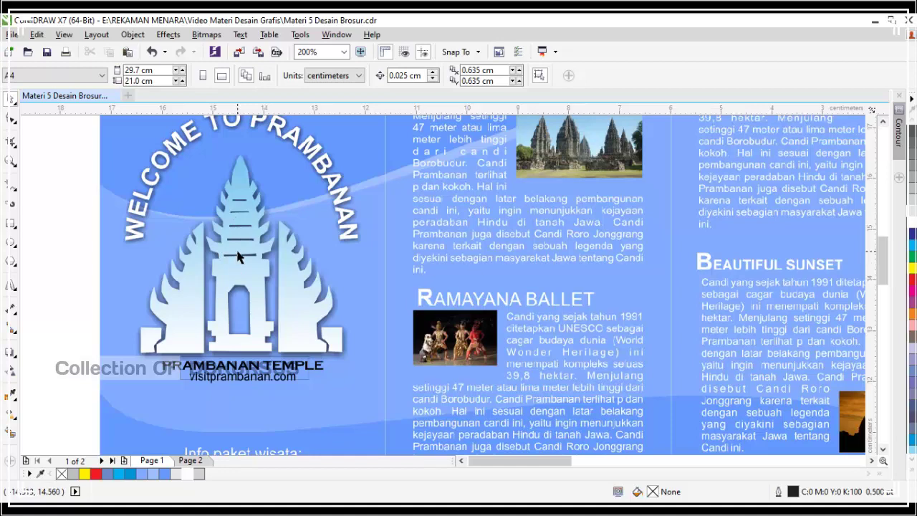
{"action": "scroll", "coordinate": [235, 267], "scroll_direction": "down", "scroll_amount": 2}
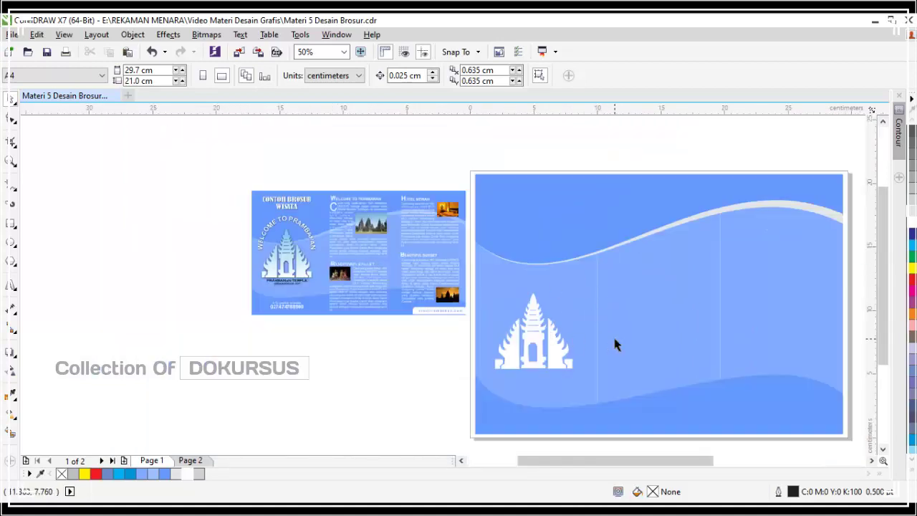
- Select the white temple group and change its uniform fill to a fountain fill
{"action": "scroll", "coordinate": [614, 343], "scroll_direction": "up", "scroll_amount": 1}
{"action": "left_click", "coordinate": [460, 328]}
{"action": "scroll", "coordinate": [532, 332], "scroll_direction": "down", "scroll_amount": 1}
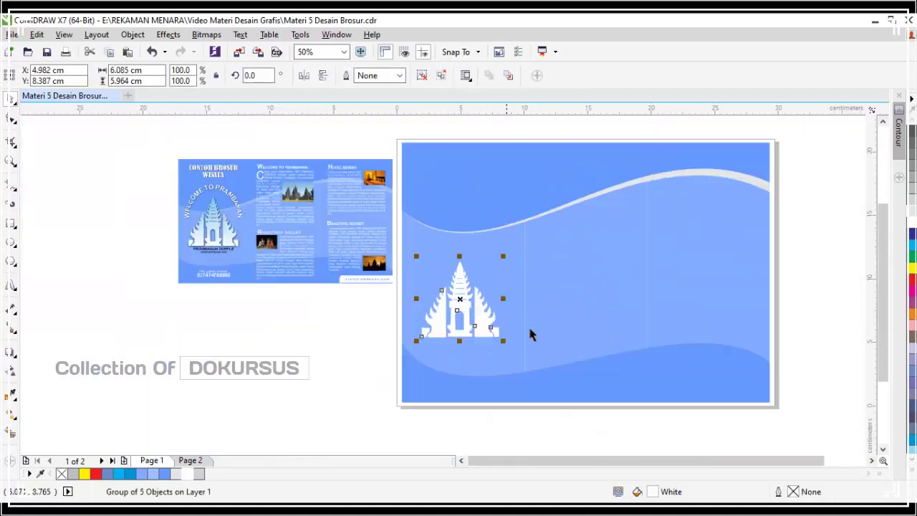
{"action": "scroll", "coordinate": [530, 313], "scroll_direction": "up", "scroll_amount": 1}
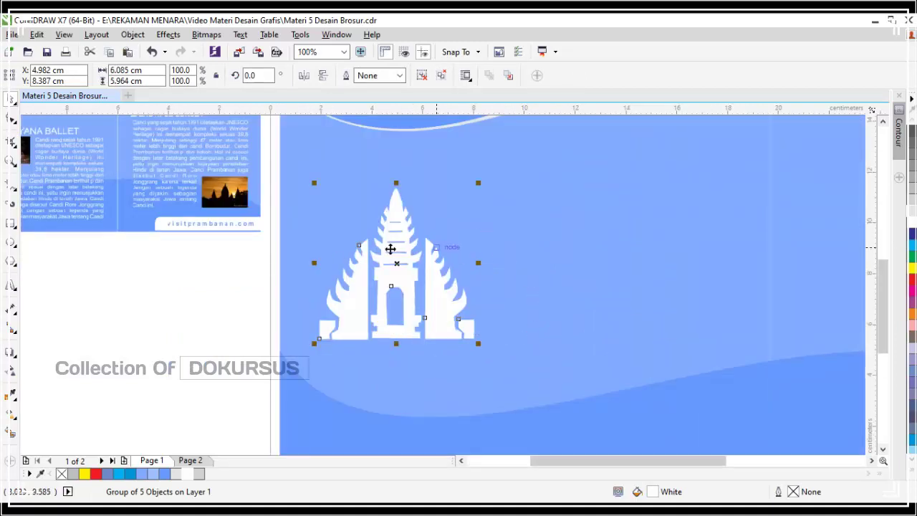
{"action": "scroll", "coordinate": [441, 275], "scroll_direction": "up", "scroll_amount": 1}
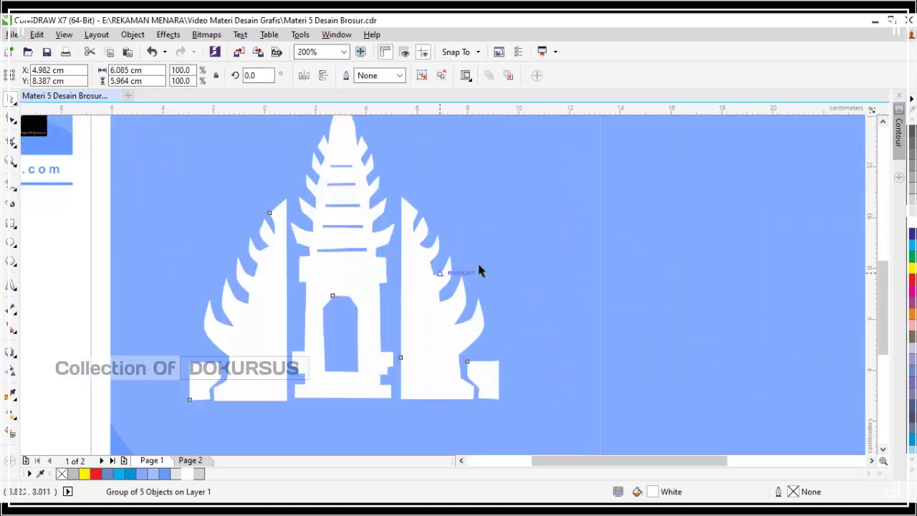
{"action": "scroll", "coordinate": [477, 261], "scroll_direction": "down", "scroll_amount": 1}
{"action": "scroll", "coordinate": [554, 251], "scroll_direction": "up", "scroll_amount": 1}
{"action": "scroll", "coordinate": [408, 221], "scroll_direction": "down", "scroll_amount": 1}
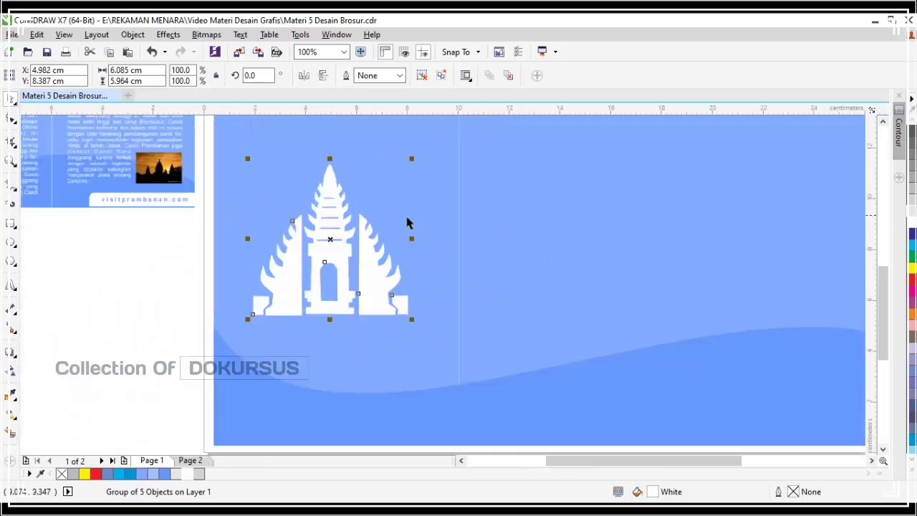
{"action": "scroll", "coordinate": [403, 223], "scroll_direction": "up", "scroll_amount": 1}
{"action": "scroll", "coordinate": [406, 227], "scroll_direction": "down", "scroll_amount": 1}
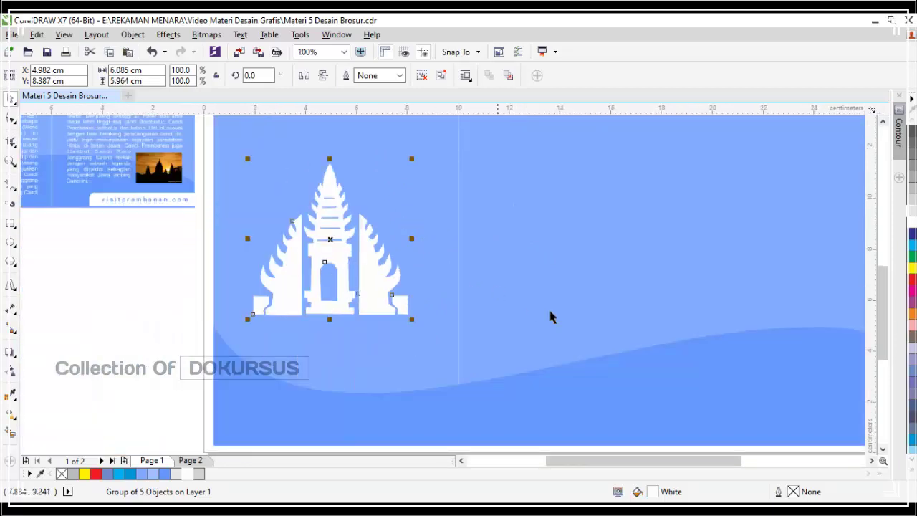
{"action": "double_click", "coordinate": [654, 495]}
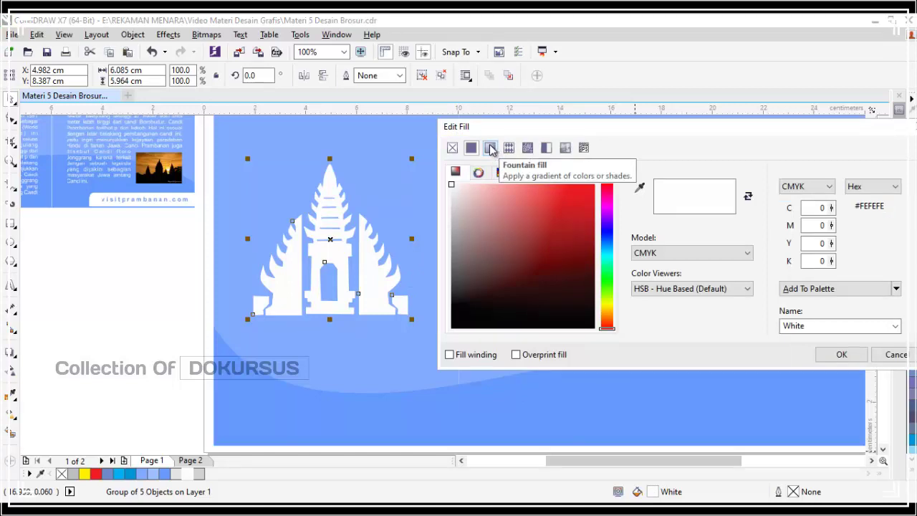
{"action": "left_click", "coordinate": [490, 148]}
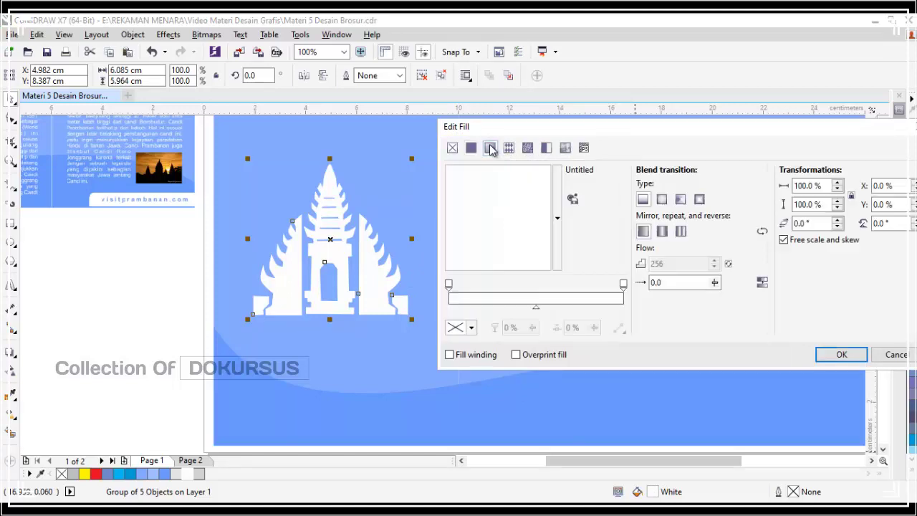
- Set the start colour of the temple's fountain fill to a light grey
{"action": "left_click", "coordinate": [450, 289]}
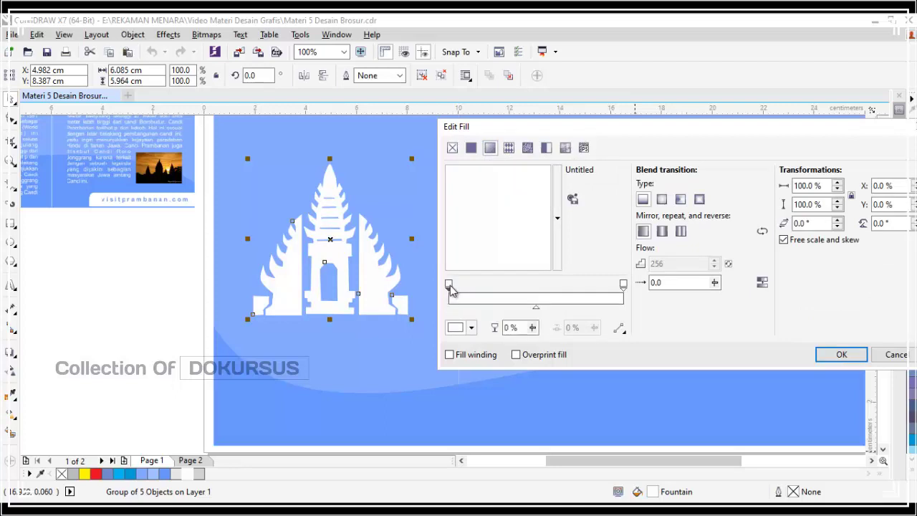
{"action": "left_click", "coordinate": [472, 328]}
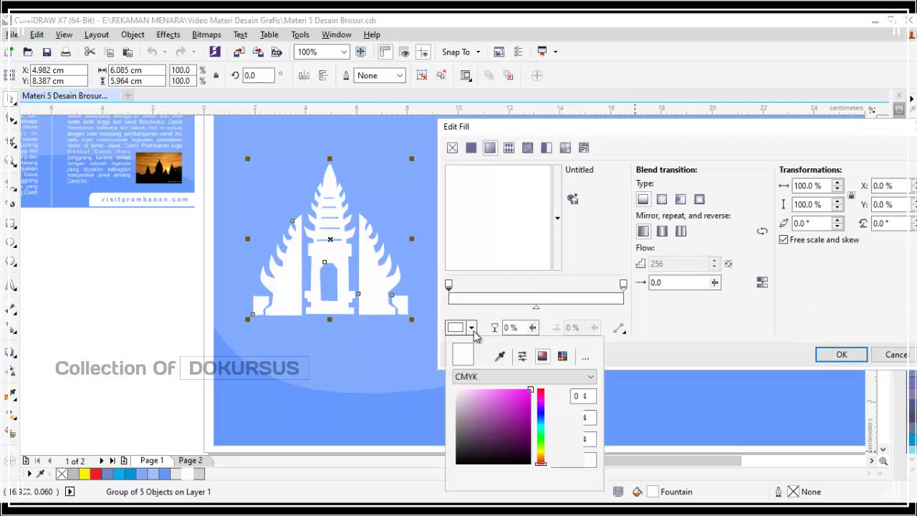
{"action": "left_click", "coordinate": [459, 403]}
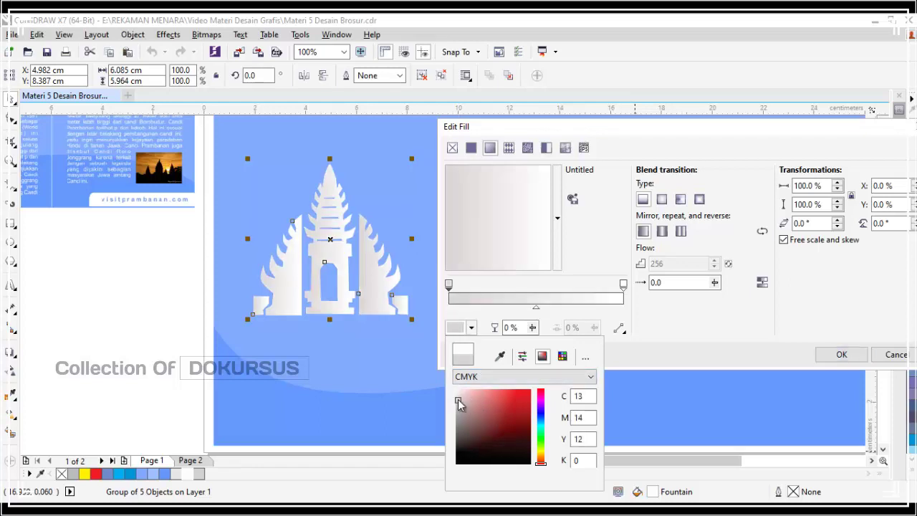
{"action": "left_click", "coordinate": [457, 398]}
- Set the fountain fill's end colour to the document palette's blue, C100 M20 Y0 K0, by sampling it
{"action": "left_click", "coordinate": [625, 286]}
{"action": "left_click", "coordinate": [623, 285]}
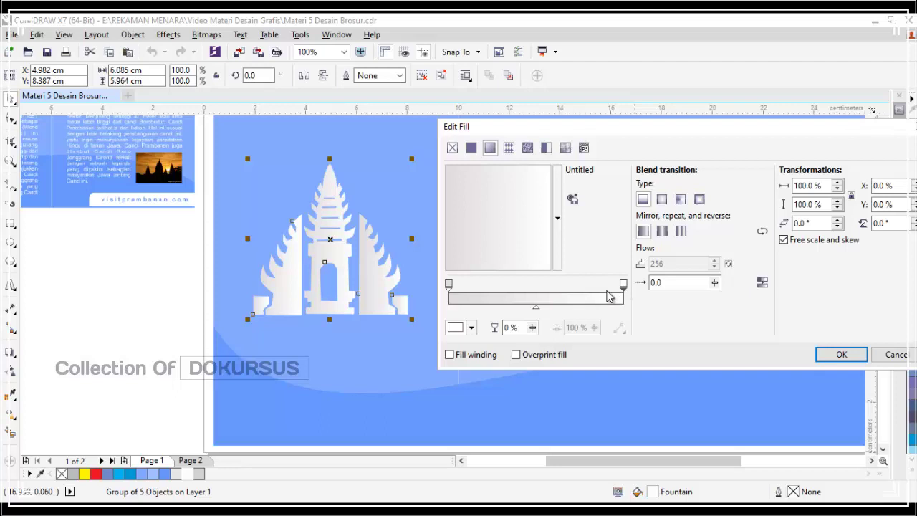
{"action": "left_click", "coordinate": [470, 327]}
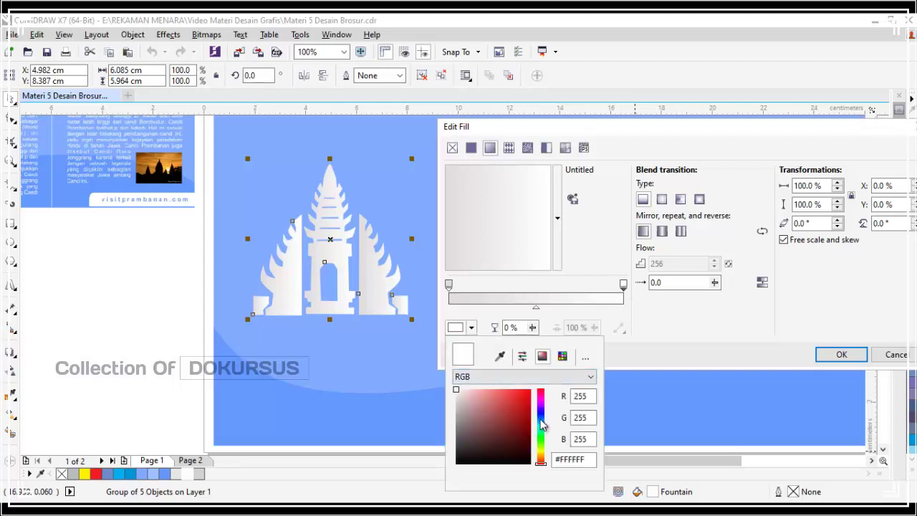
{"action": "left_click", "coordinate": [541, 421]}
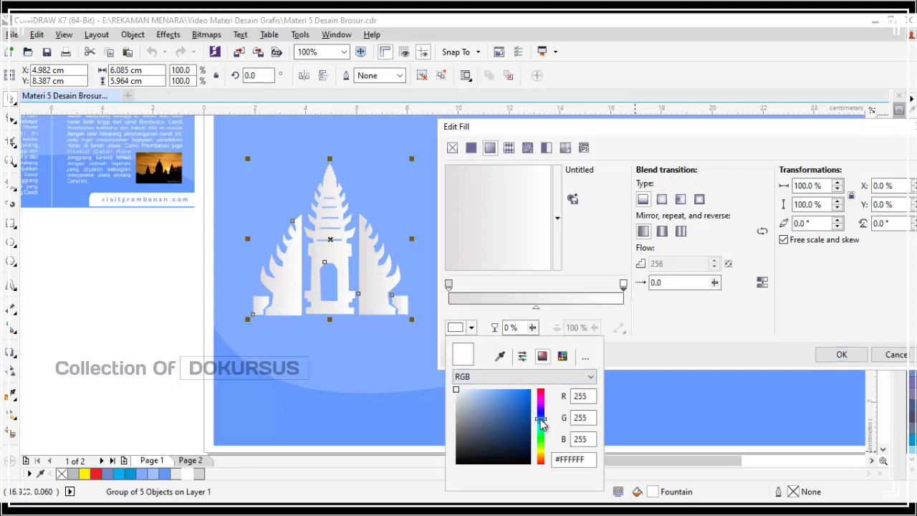
{"action": "left_click", "coordinate": [499, 356]}
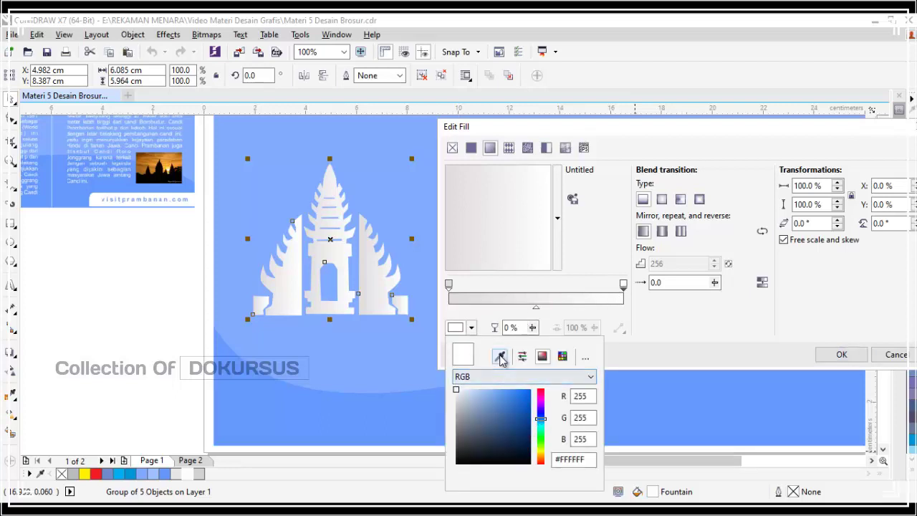
{"action": "left_click", "coordinate": [131, 479]}
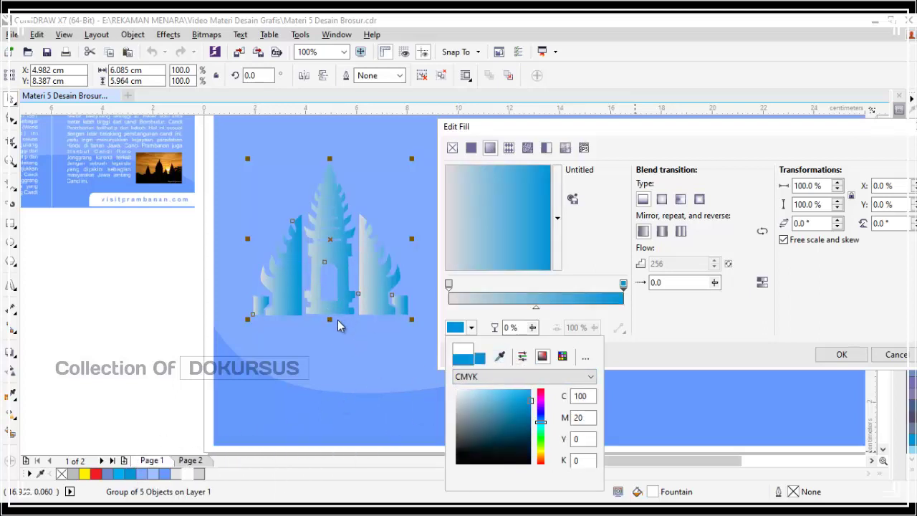
- Rotate the temple's fountain fill to exactly 90°, so it runs from light grey at the base to blue at the peak
{"action": "left_click", "coordinate": [500, 265]}
{"action": "left_click_drag", "start_coordinate": [497, 263], "coordinate": [493, 170]}
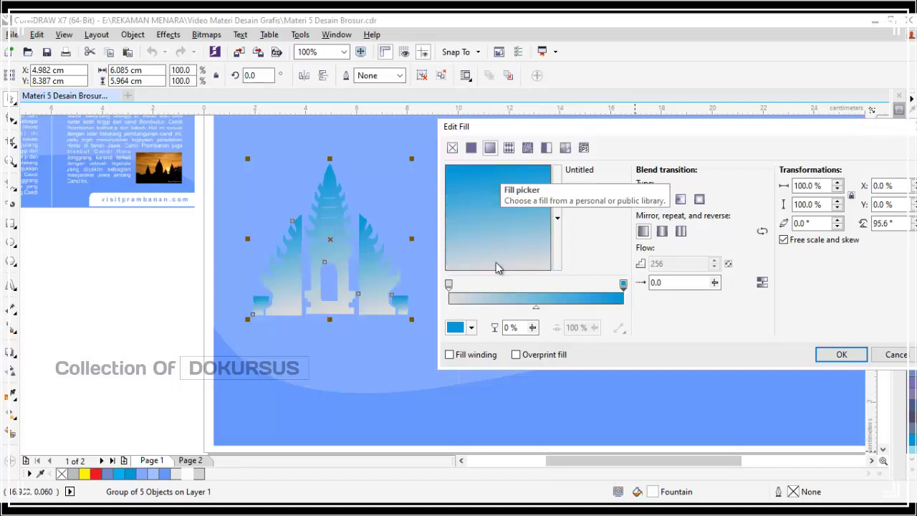
{"action": "left_click_drag", "start_coordinate": [497, 265], "coordinate": [496, 275]}
{"action": "left_click_drag", "start_coordinate": [493, 173], "coordinate": [493, 168]}
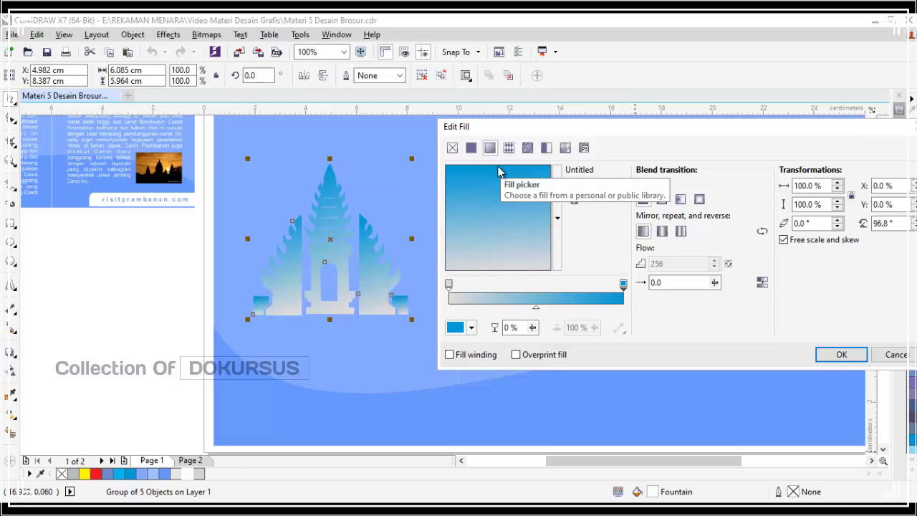
{"action": "left_click", "coordinate": [499, 174], "text": "ctrl"}
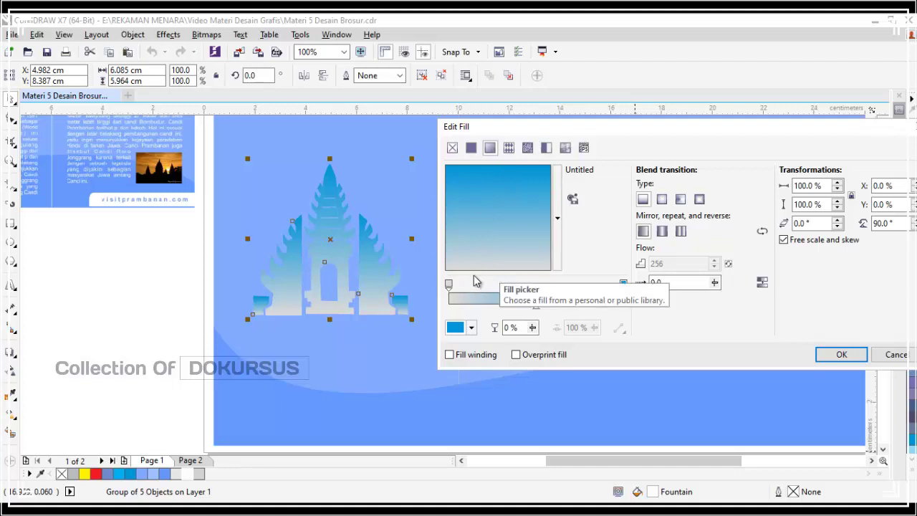
- Change the start colour of the temple's fountain fill to white, C0 M0 Y0 K0
{"action": "left_click", "coordinate": [449, 284]}
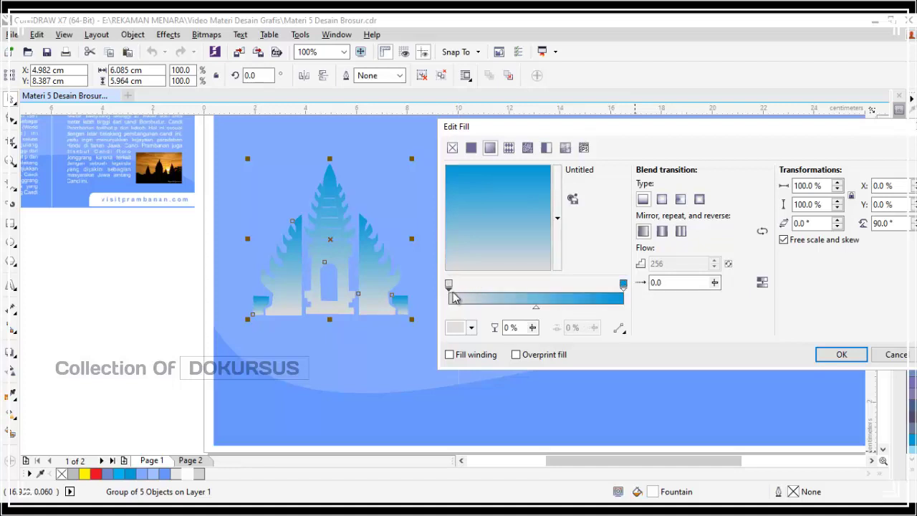
{"action": "left_click", "coordinate": [469, 328]}
{"action": "left_click_drag", "start_coordinate": [460, 398], "coordinate": [456, 388]}
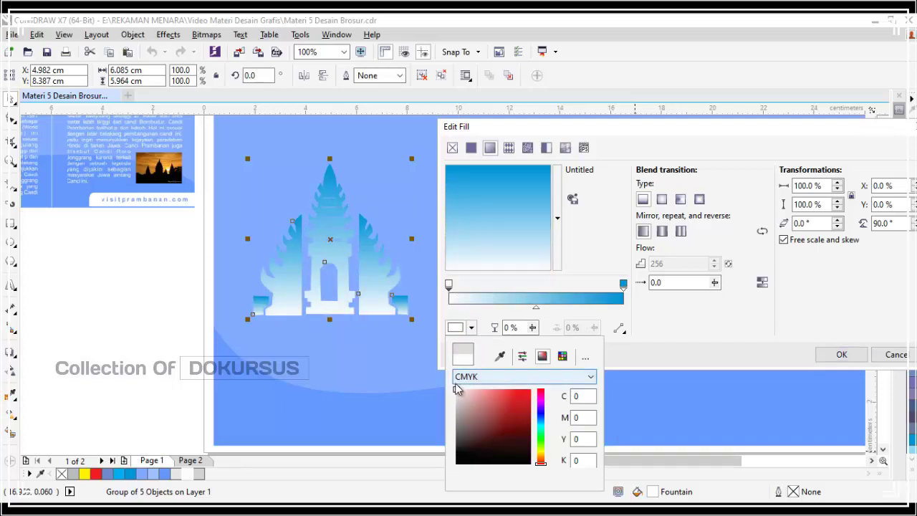
{"action": "left_click", "coordinate": [457, 377]}
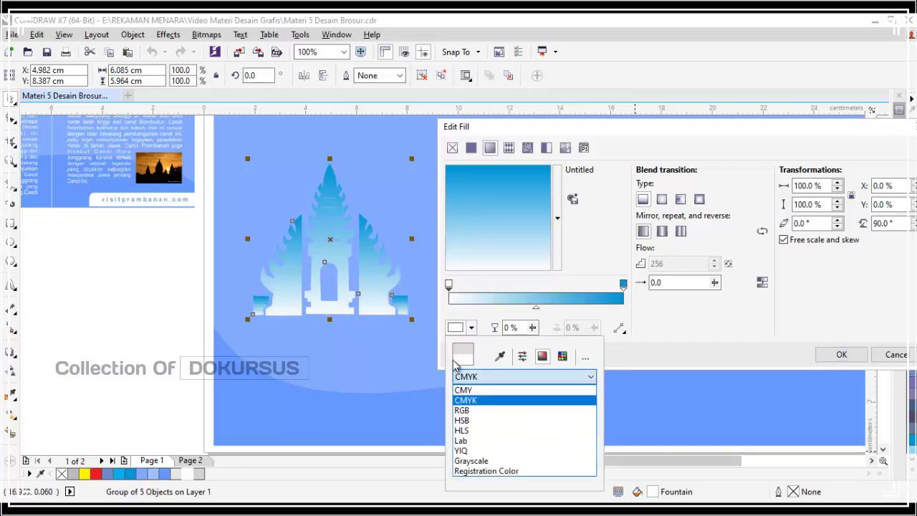
{"action": "left_click", "coordinate": [458, 373]}
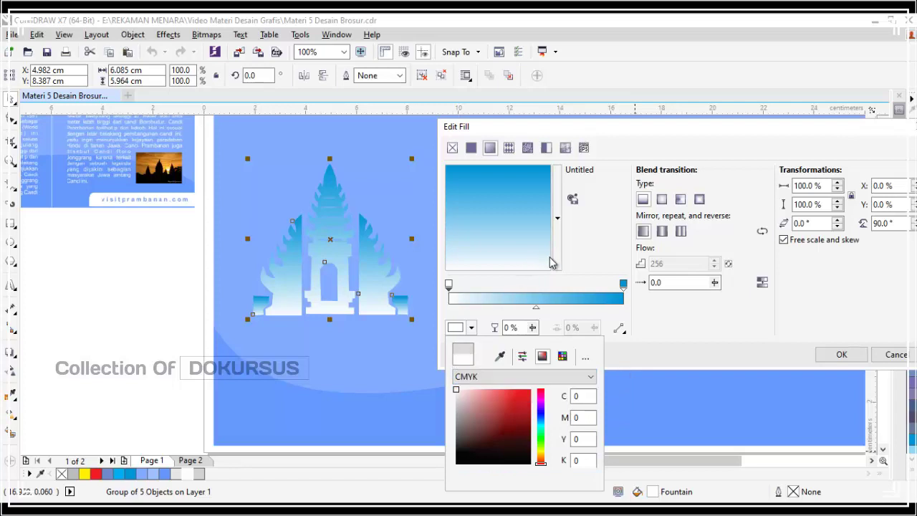
- Set the fountain fill's end colour to light blue, C53 M1 Y0 K0, and apply the fill to the temple
{"action": "left_click", "coordinate": [623, 285]}
{"action": "left_click", "coordinate": [623, 284]}
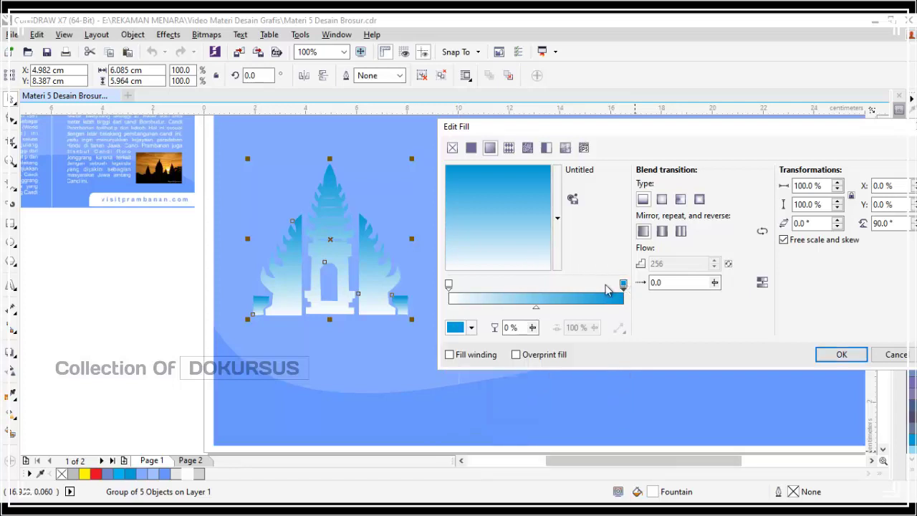
{"action": "left_click", "coordinate": [471, 328]}
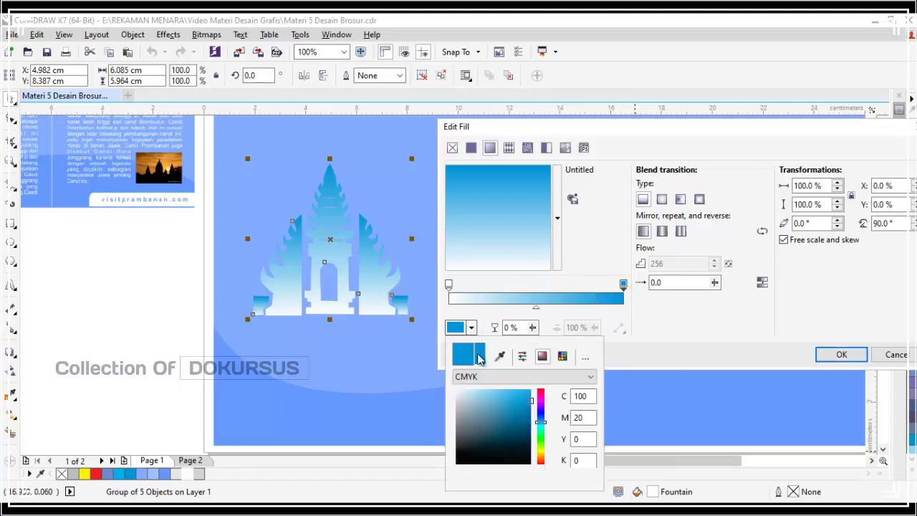
{"action": "left_click", "coordinate": [500, 398]}
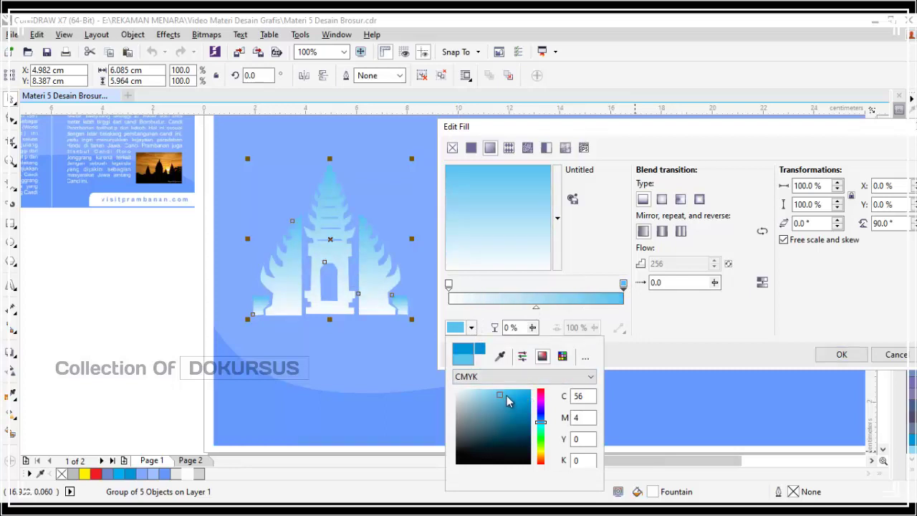
{"action": "left_click_drag", "start_coordinate": [501, 392], "coordinate": [499, 391]}
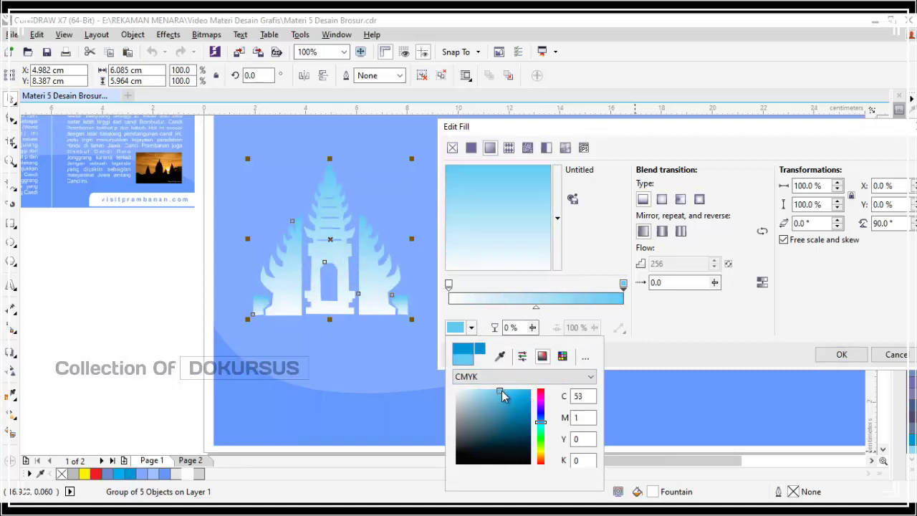
{"action": "left_click", "coordinate": [842, 358]}
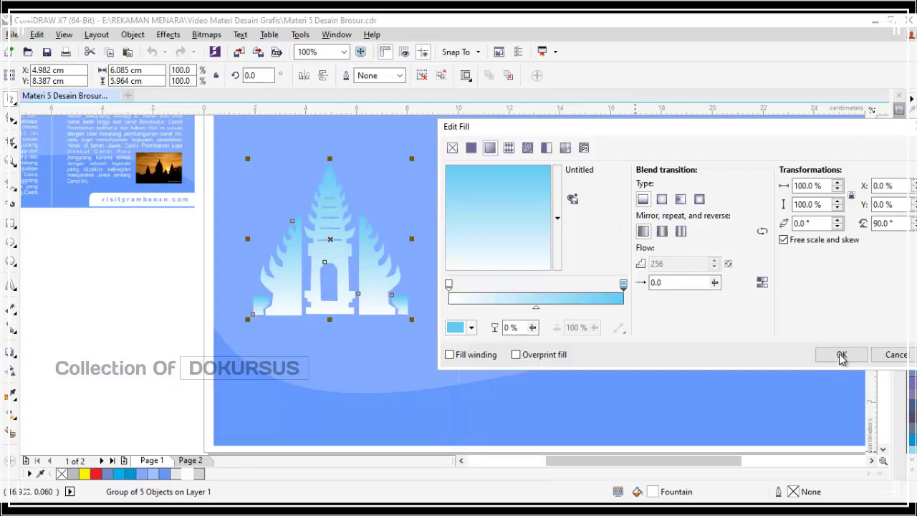
{"action": "left_click", "coordinate": [843, 356]}
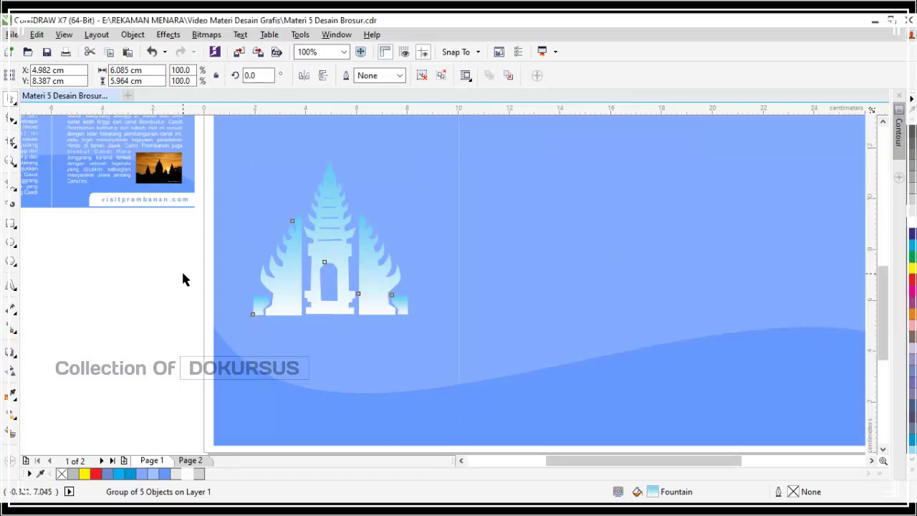
- Compare the recoloured temple with the sample brochure's emblem, checking its gradient and the shadow around it
{"action": "key", "text": "Escape"}
{"action": "key", "text": "F4"}
{"action": "scroll", "coordinate": [420, 241], "scroll_direction": "up", "scroll_amount": 1}
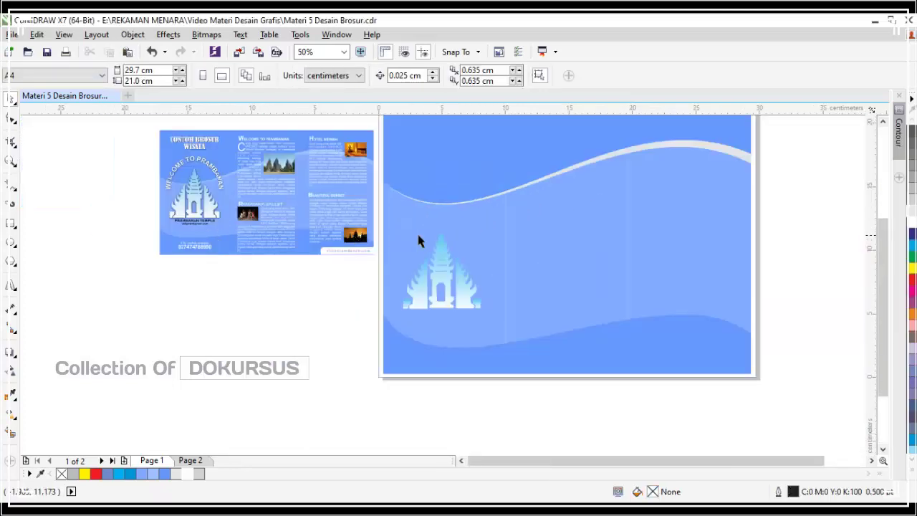
{"action": "scroll", "coordinate": [438, 272], "scroll_direction": "up", "scroll_amount": 1}
{"action": "scroll", "coordinate": [438, 272], "scroll_direction": "down", "scroll_amount": 1}
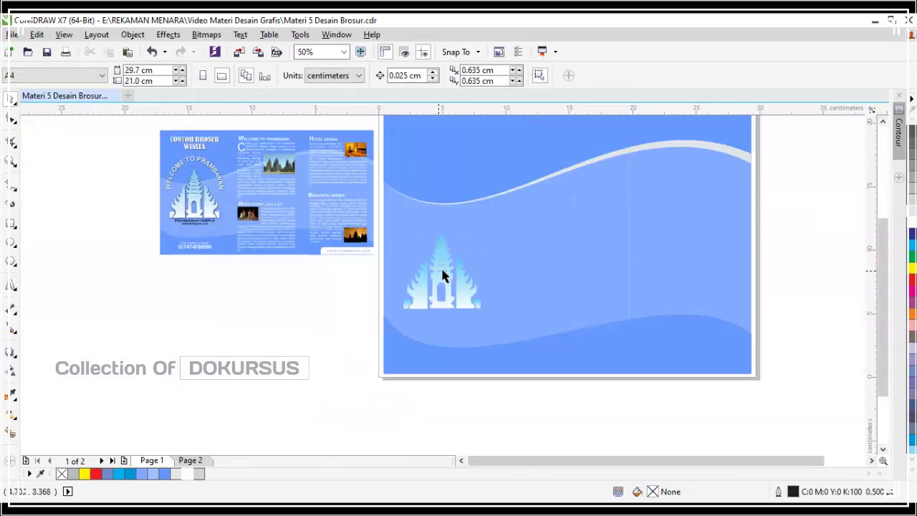
{"action": "scroll", "coordinate": [440, 276], "scroll_direction": "up", "scroll_amount": 1}
{"action": "scroll", "coordinate": [443, 283], "scroll_direction": "down", "scroll_amount": 1}
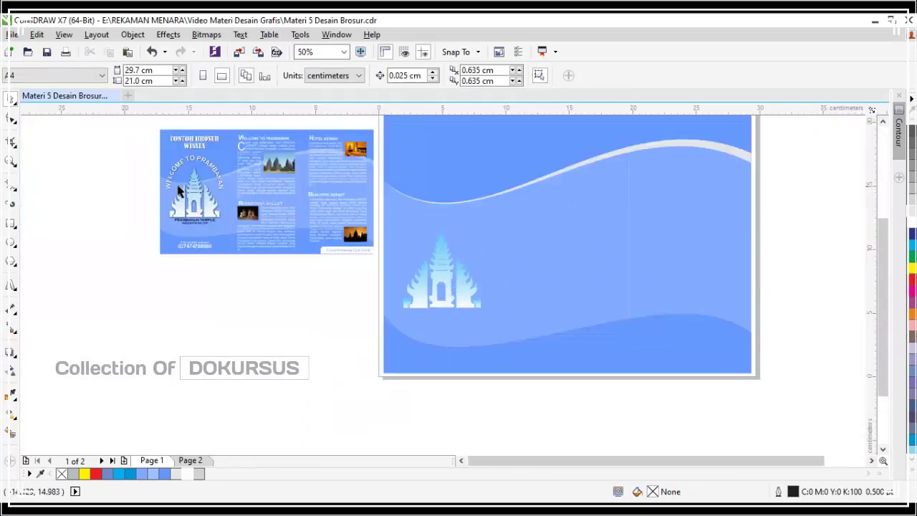
{"action": "scroll", "coordinate": [185, 194], "scroll_direction": "up", "scroll_amount": 1}
{"action": "scroll", "coordinate": [203, 200], "scroll_direction": "up", "scroll_amount": 1}
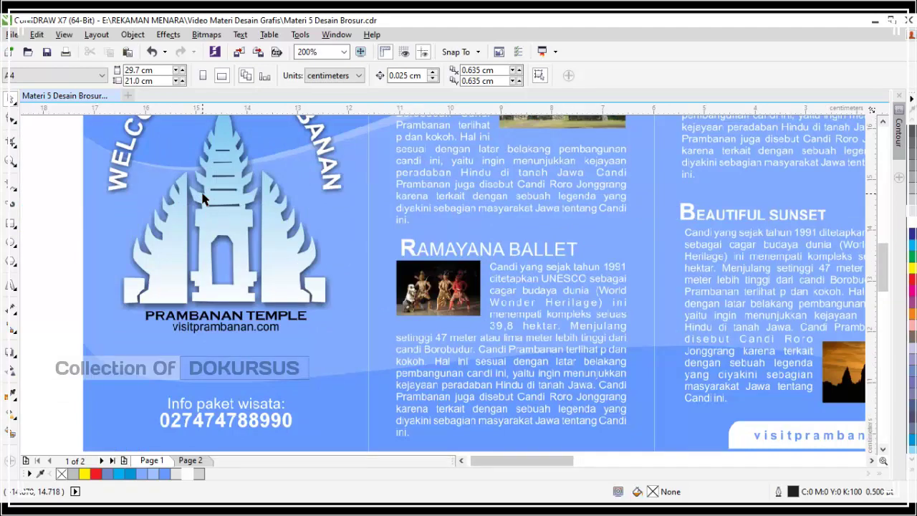
{"action": "scroll", "coordinate": [204, 200], "scroll_direction": "down", "scroll_amount": 2}
{"action": "scroll", "coordinate": [471, 263], "scroll_direction": "up", "scroll_amount": 1}
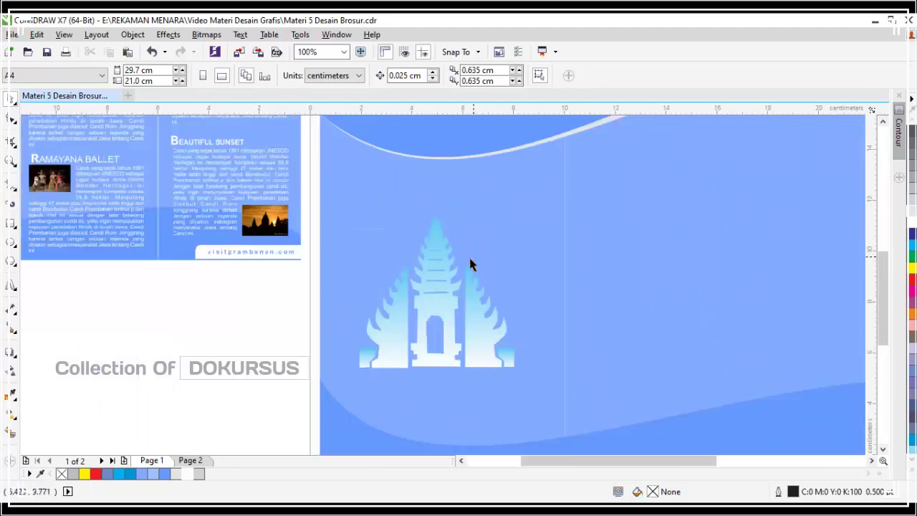
- Give the temple group a drop shadow running horizontally across it, with an opacity of 32
{"action": "left_click", "coordinate": [439, 262]}
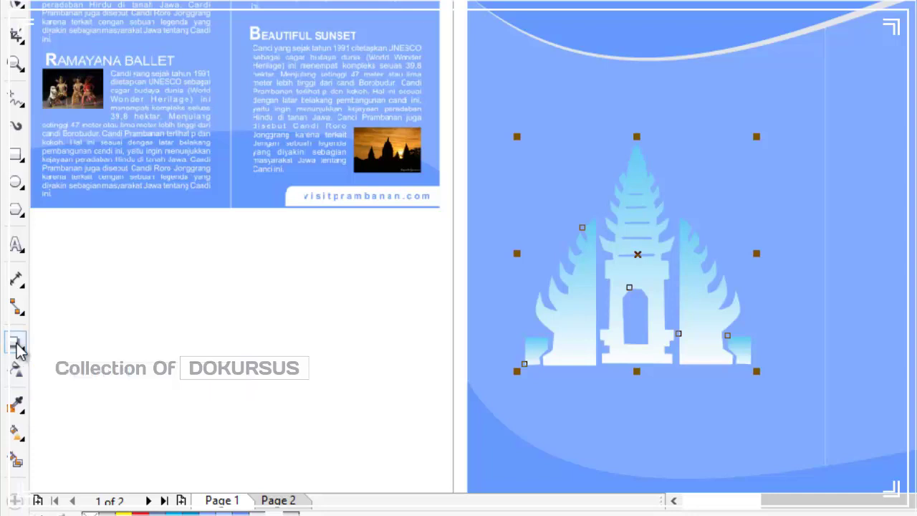
{"action": "left_click", "coordinate": [17, 345]}
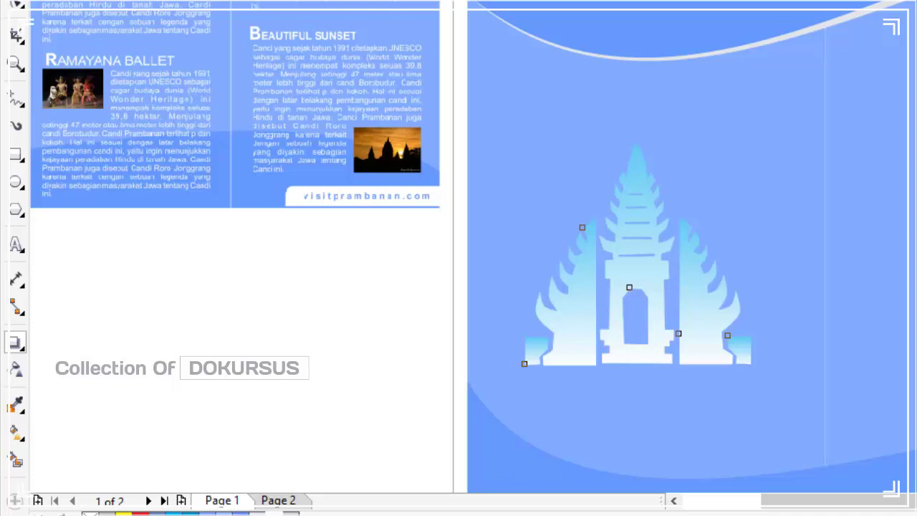
{"action": "left_click", "coordinate": [43, 1]}
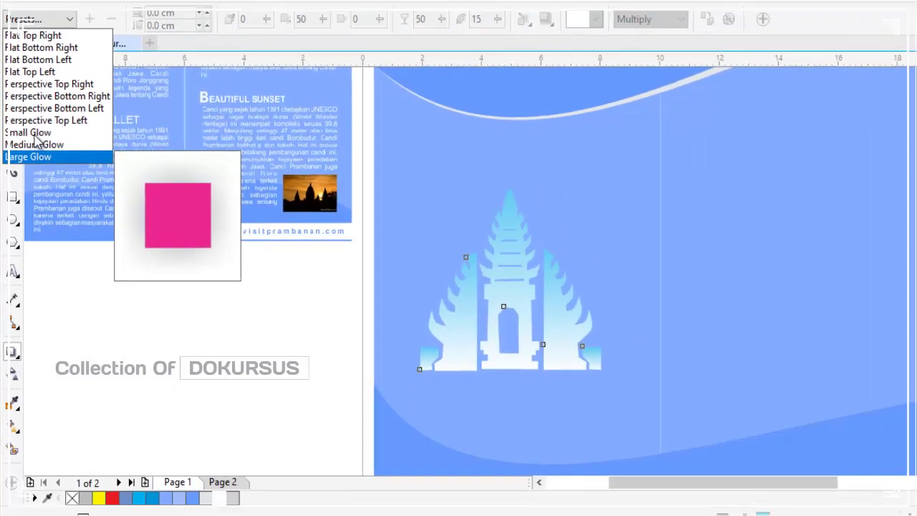
{"action": "left_click", "coordinate": [34, 21]}
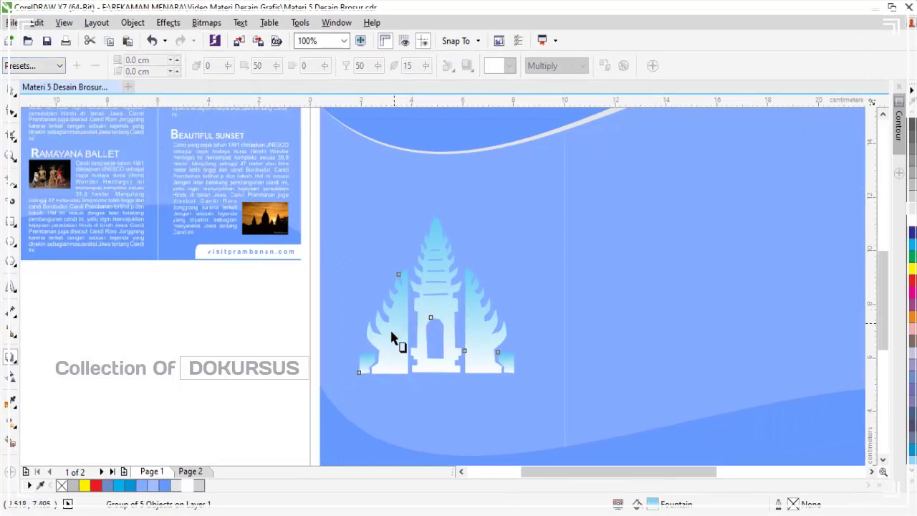
{"action": "left_click_drag", "start_coordinate": [364, 352], "coordinate": [520, 301]}
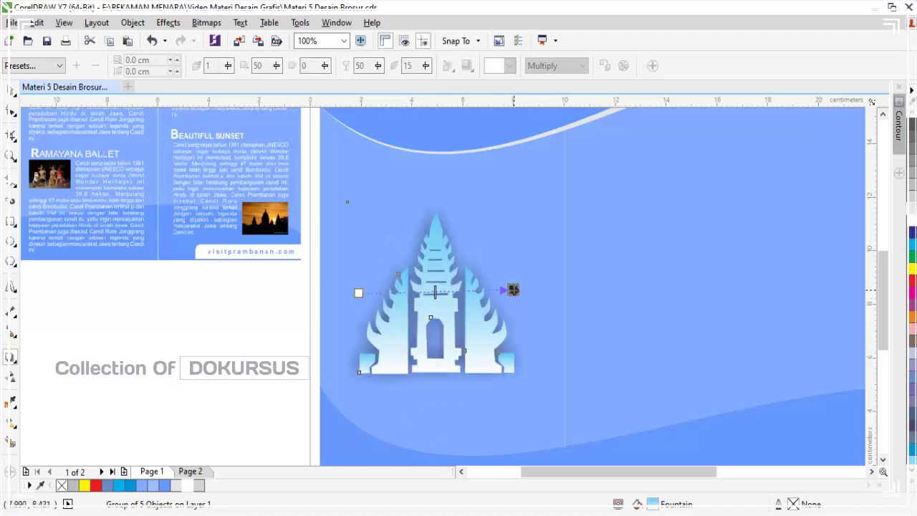
{"action": "key", "text": "ctrl+z"}
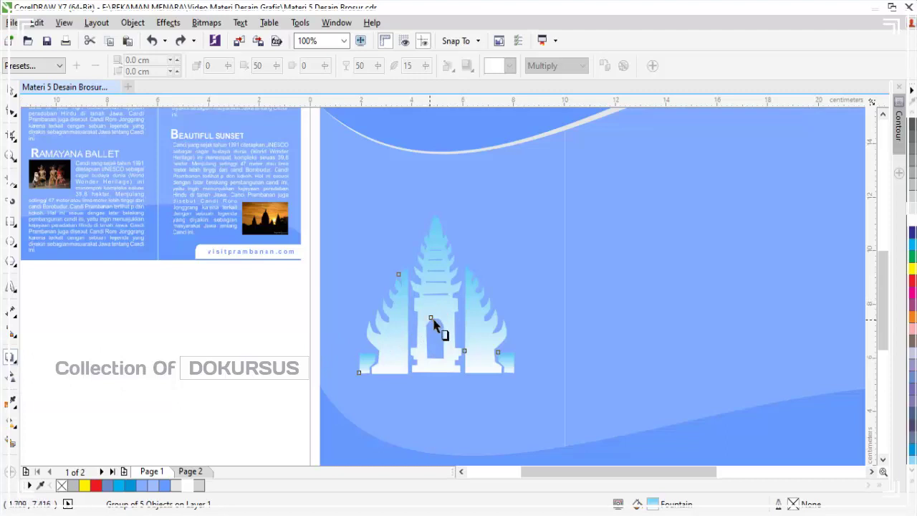
{"action": "left_click_drag", "start_coordinate": [430, 317], "coordinate": [512, 294]}
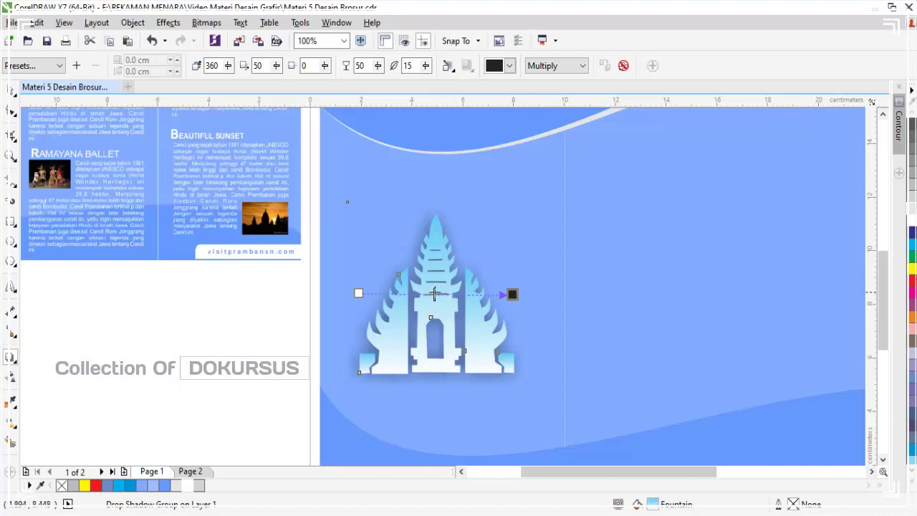
{"action": "left_click_drag", "start_coordinate": [434, 294], "coordinate": [512, 293]}
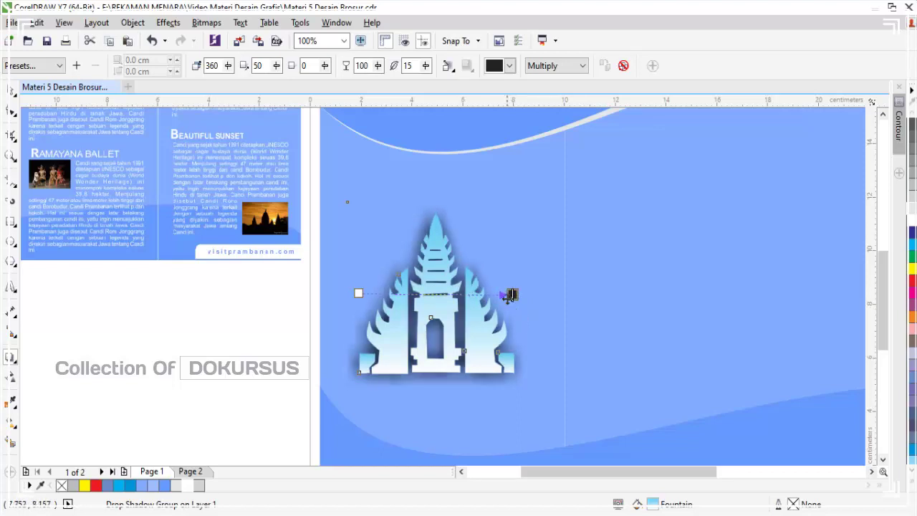
{"action": "left_click_drag", "start_coordinate": [512, 293], "coordinate": [408, 291]}
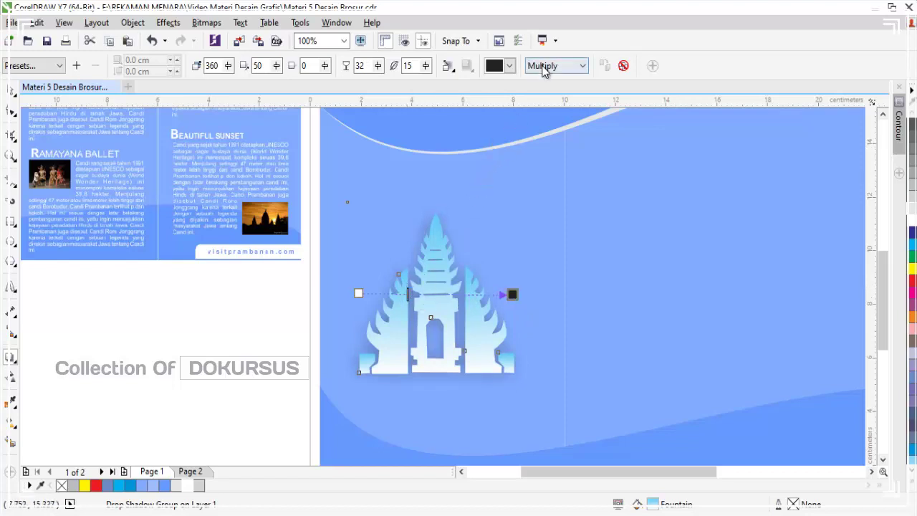
- Try white as the temple shadow's colour in Multiply mode and switch it to black
{"action": "left_click", "coordinate": [510, 66]}
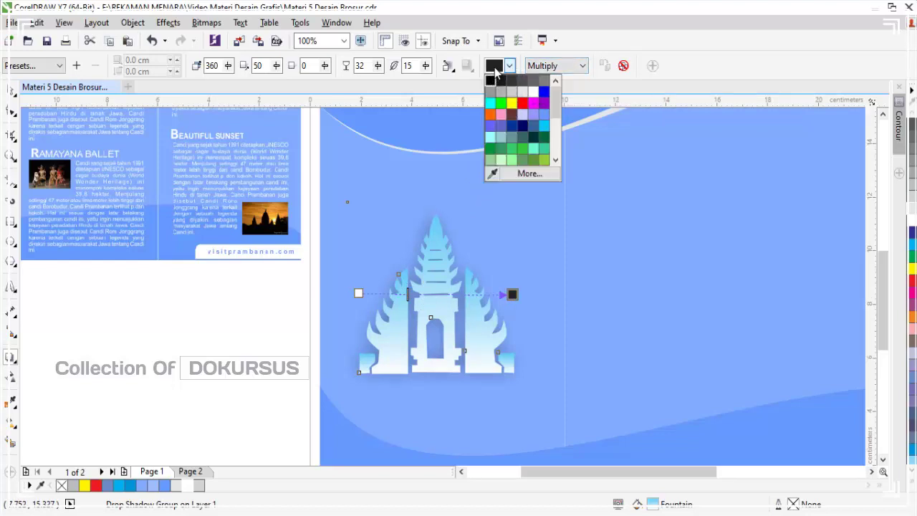
{"action": "left_click", "coordinate": [533, 91]}
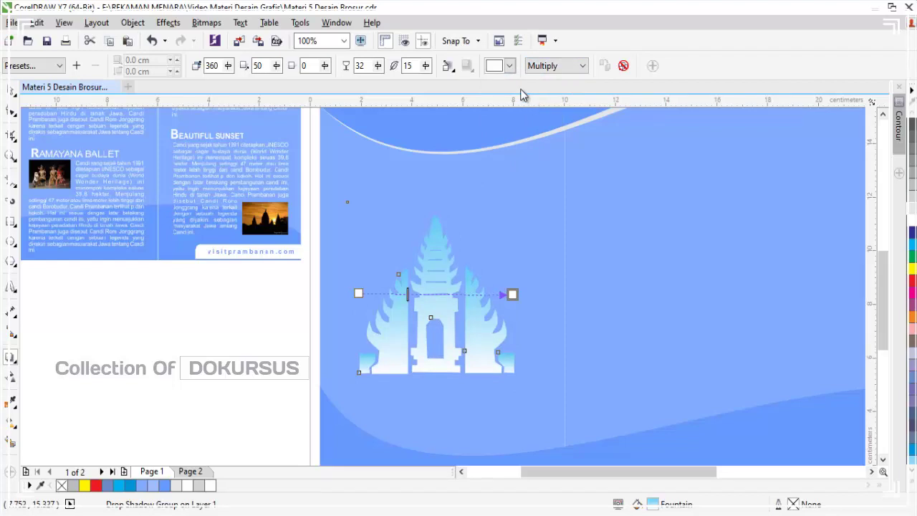
{"action": "left_click", "coordinate": [508, 68]}
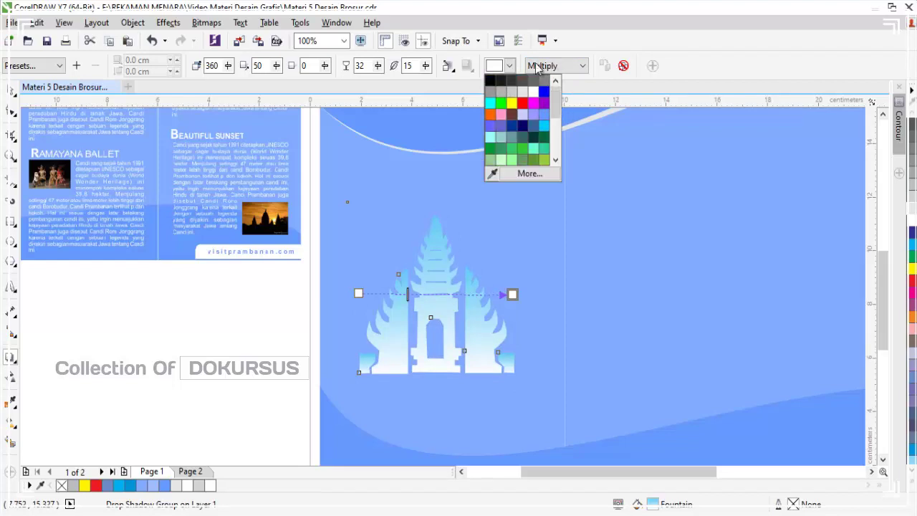
{"action": "left_click", "coordinate": [489, 82]}
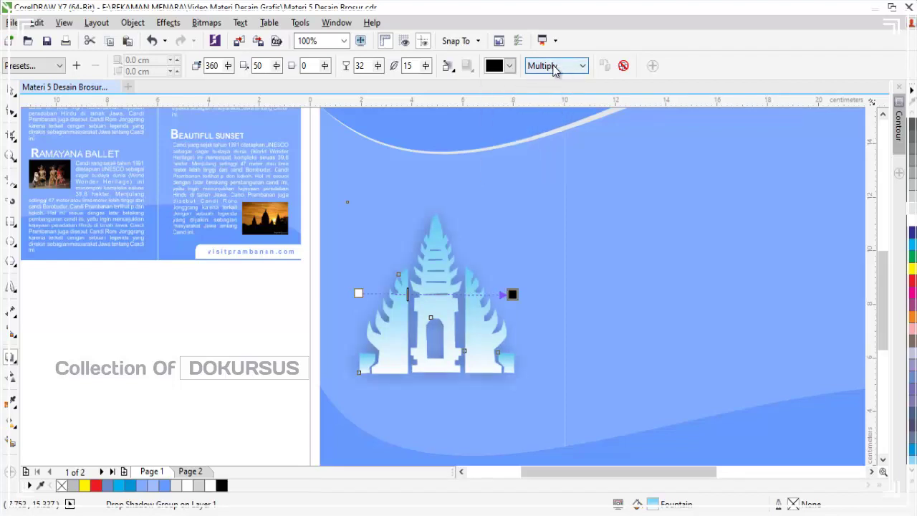
- Set the temple shadow's merge mode to Normal, trying white as its colour before settling on black
{"action": "left_click", "coordinate": [552, 68]}
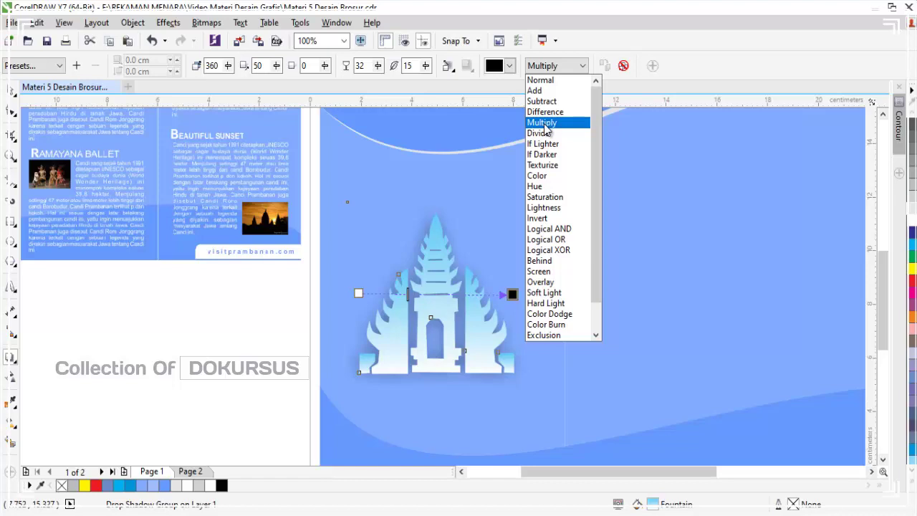
{"action": "left_click", "coordinate": [542, 80]}
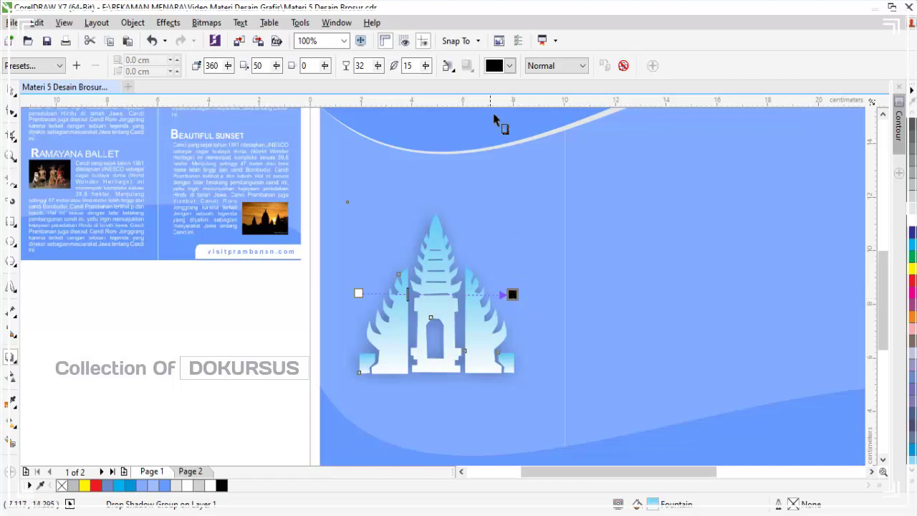
{"action": "left_click", "coordinate": [510, 65]}
{"action": "left_click", "coordinate": [532, 94]}
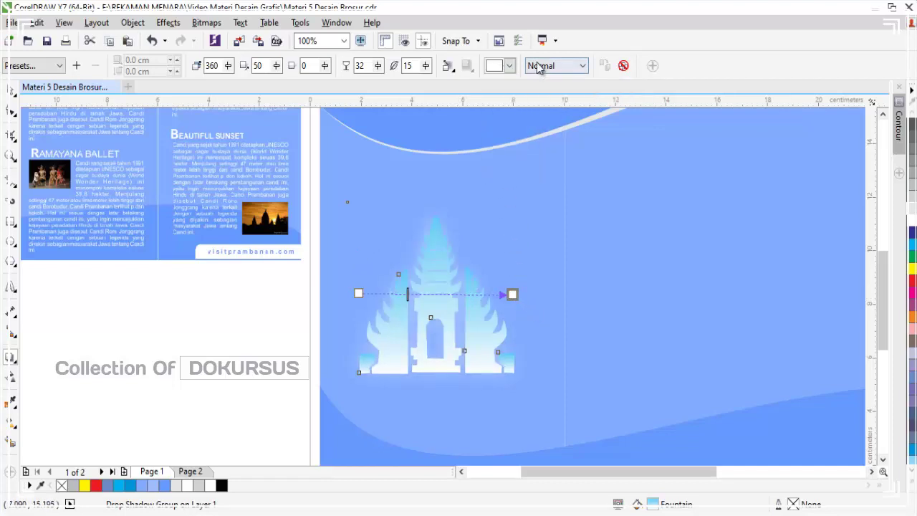
{"action": "left_click", "coordinate": [510, 66]}
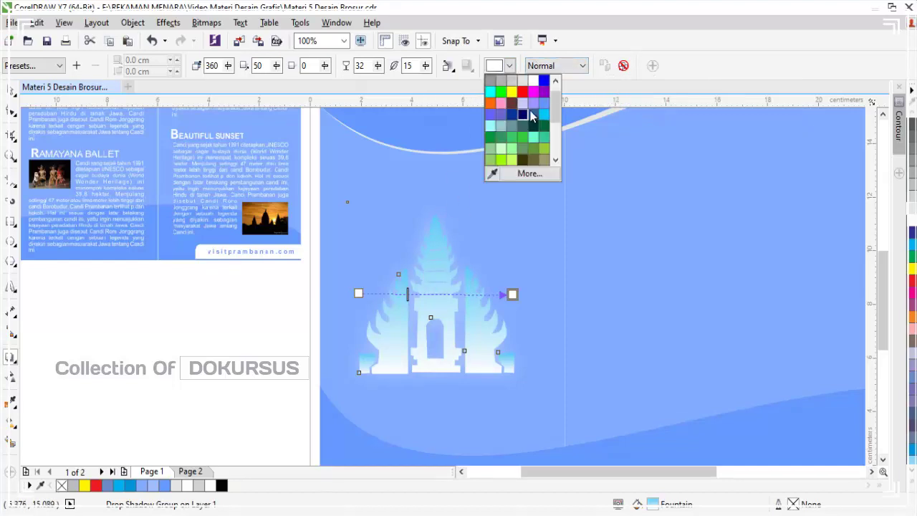
{"action": "scroll", "coordinate": [558, 107], "scroll_direction": "up", "scroll_amount": 2}
{"action": "left_click", "coordinate": [491, 85]}
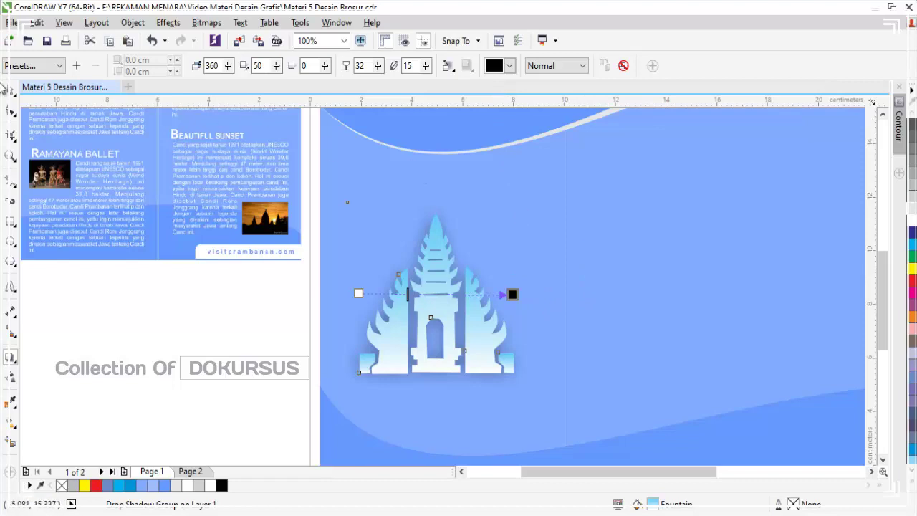
- Compare the sample brochure beside the page, especially its cover with curved welcome text around the temple, with the current layout
{"action": "left_click", "coordinate": [10, 91]}
{"action": "key", "text": "Escape"}
{"action": "scroll", "coordinate": [547, 191], "scroll_direction": "down", "scroll_amount": 2}
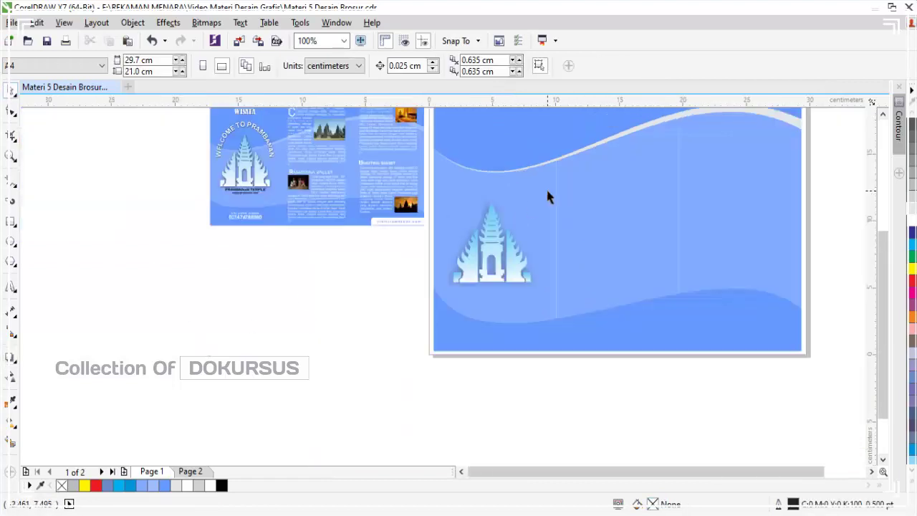
{"action": "scroll", "coordinate": [533, 261], "scroll_direction": "down", "scroll_amount": 1}
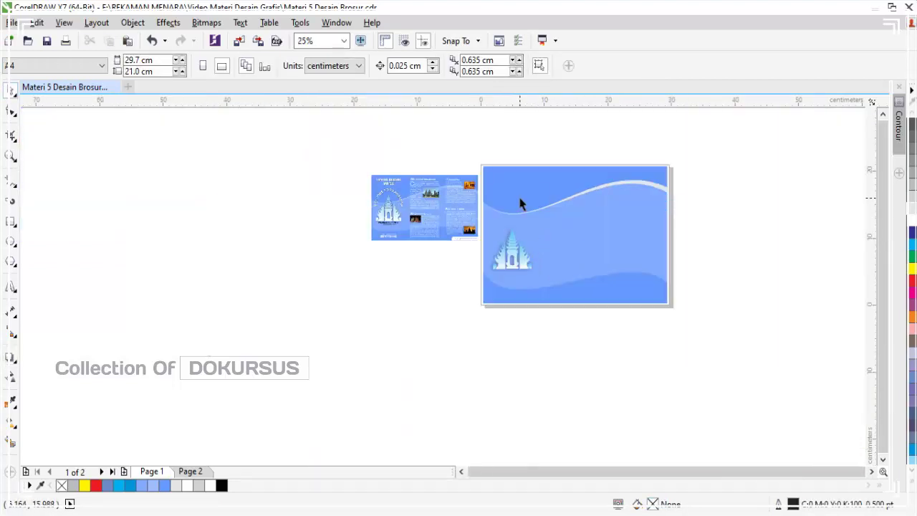
{"action": "scroll", "coordinate": [414, 193], "scroll_direction": "up", "scroll_amount": 2}
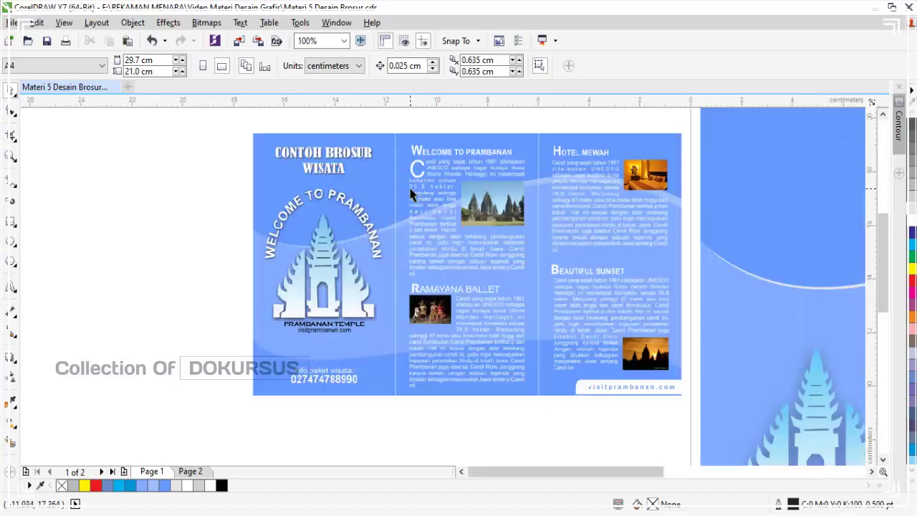
{"action": "scroll", "coordinate": [372, 188], "scroll_direction": "down", "scroll_amount": 1}
{"action": "scroll", "coordinate": [372, 186], "scroll_direction": "up", "scroll_amount": 1}
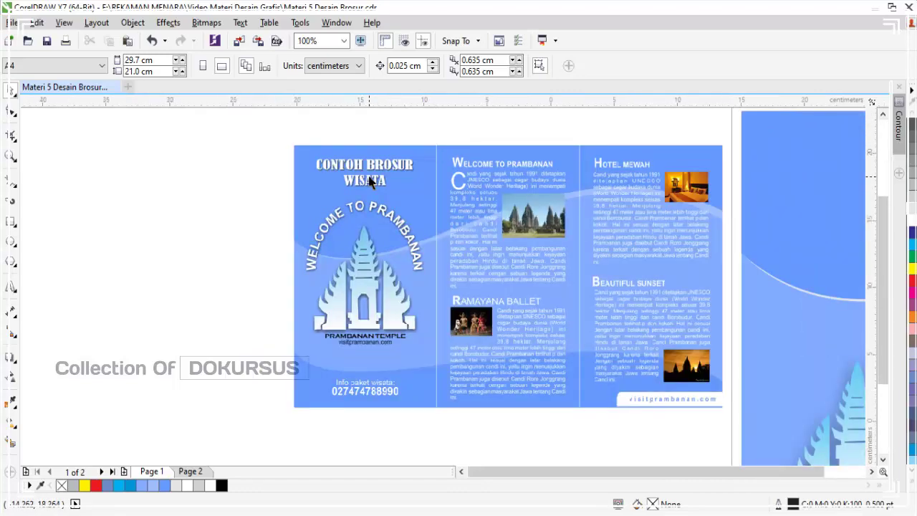
{"action": "scroll", "coordinate": [383, 183], "scroll_direction": "down", "scroll_amount": 1}
{"action": "scroll", "coordinate": [394, 181], "scroll_direction": "up", "scroll_amount": 1}
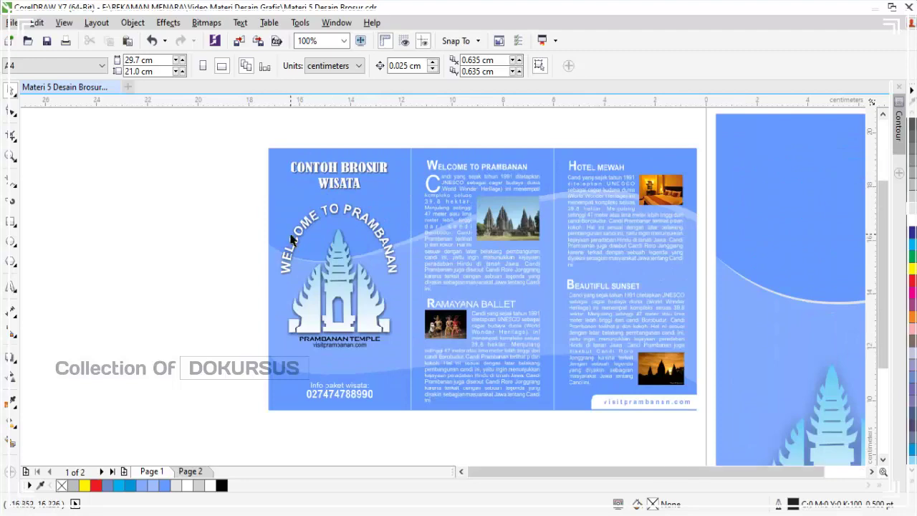
{"action": "scroll", "coordinate": [297, 244], "scroll_direction": "down", "scroll_amount": 1}
{"action": "scroll", "coordinate": [313, 240], "scroll_direction": "up", "scroll_amount": 1}
{"action": "scroll", "coordinate": [329, 240], "scroll_direction": "up", "scroll_amount": 1}
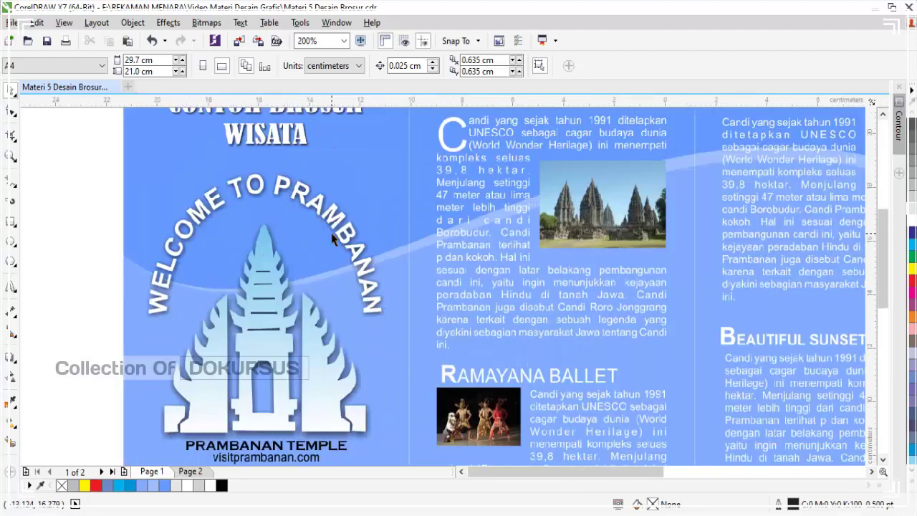
{"action": "scroll", "coordinate": [331, 240], "scroll_direction": "down", "scroll_amount": 1}
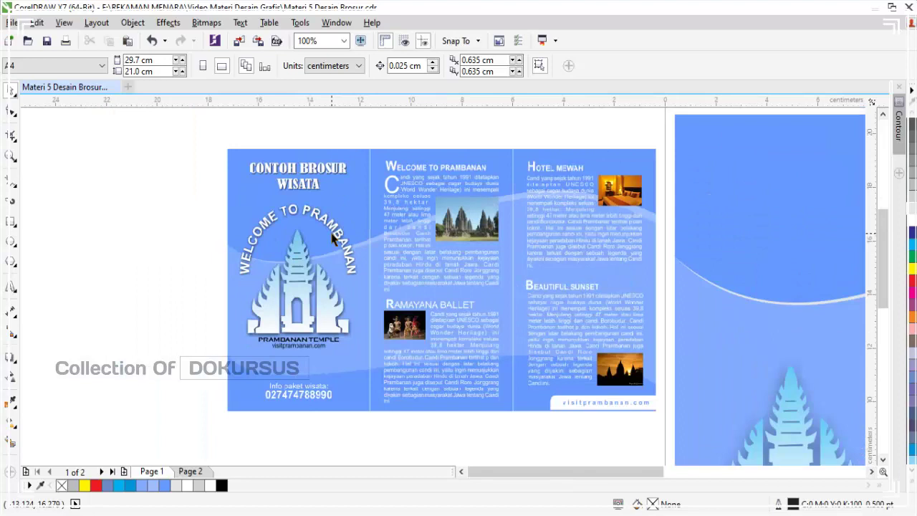
{"action": "scroll", "coordinate": [333, 236], "scroll_direction": "down", "scroll_amount": 1}
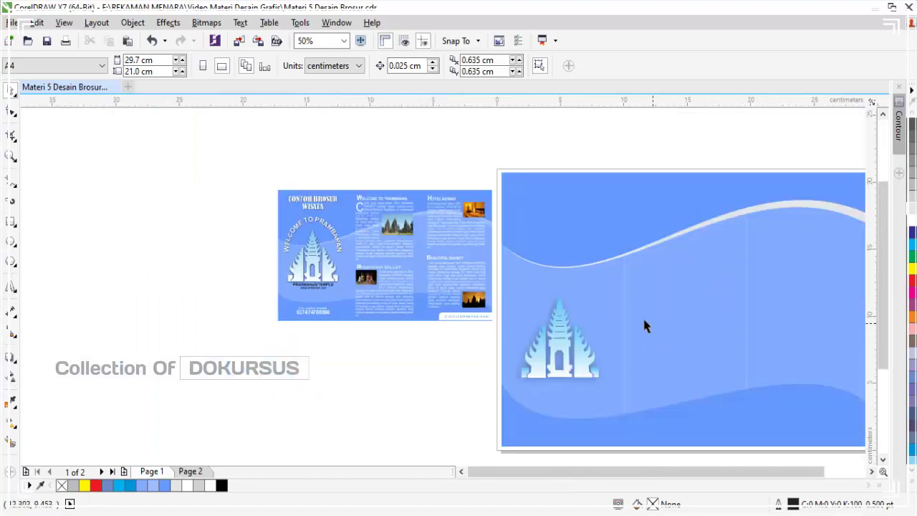
{"action": "scroll", "coordinate": [600, 333], "scroll_direction": "up", "scroll_amount": 1}
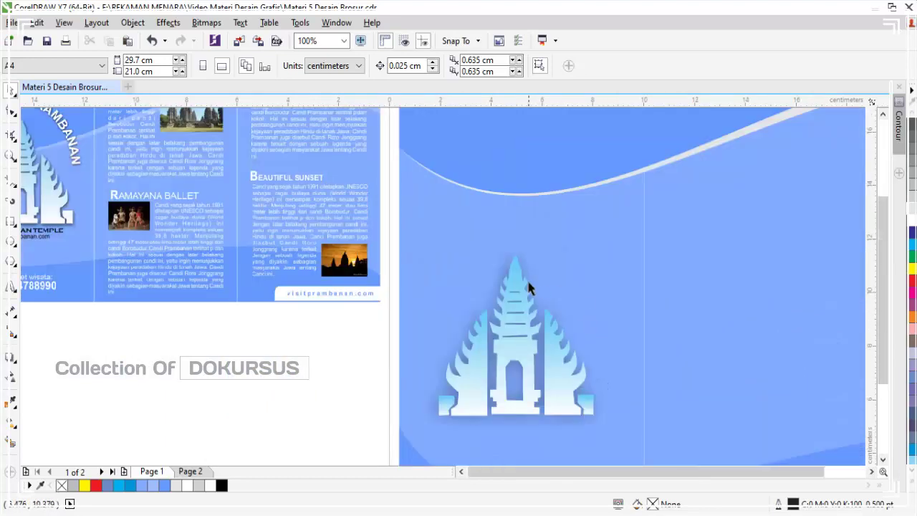
{"action": "scroll", "coordinate": [530, 287], "scroll_direction": "down", "scroll_amount": 1}
{"action": "scroll", "coordinate": [250, 247], "scroll_direction": "up", "scroll_amount": 1}
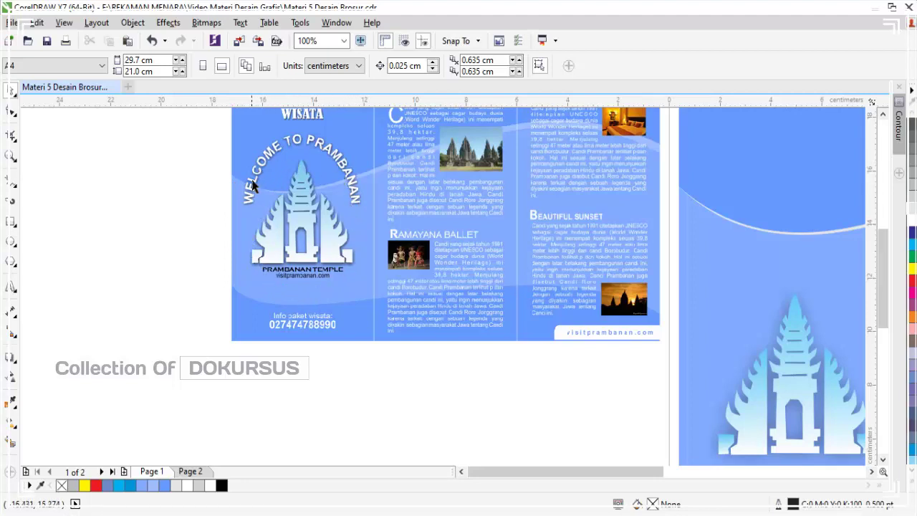
{"action": "scroll", "coordinate": [287, 185], "scroll_direction": "down", "scroll_amount": 2}
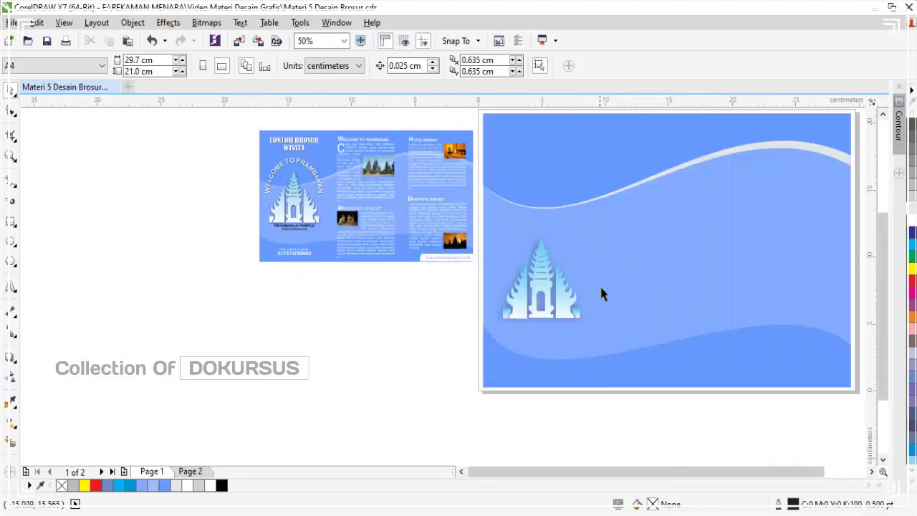
{"action": "scroll", "coordinate": [558, 304], "scroll_direction": "up", "scroll_amount": 2}
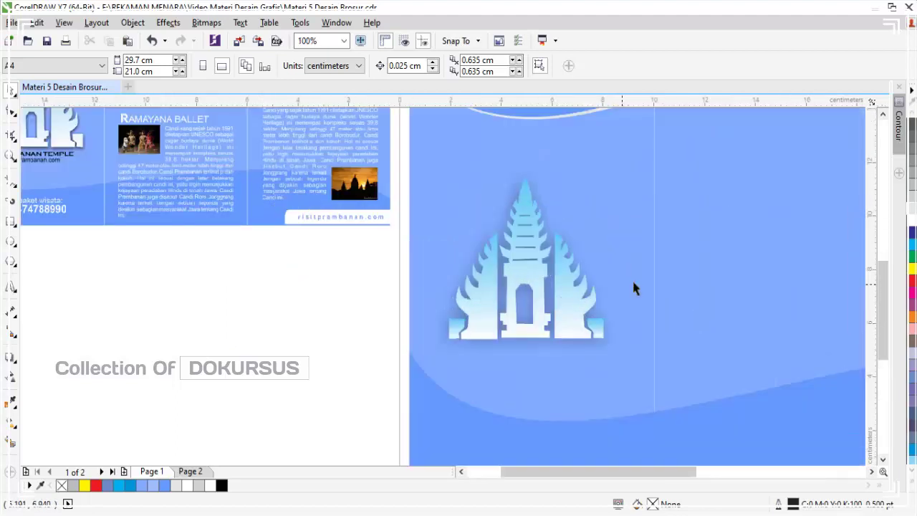
- Shrink the temple graphic to about 5.1 cm wide and center it horizontally on the page's first panel
{"action": "left_click", "coordinate": [533, 285]}
{"action": "left_click_drag", "start_coordinate": [608, 342], "coordinate": [589, 313]}
{"action": "left_click_drag", "start_coordinate": [515, 248], "coordinate": [528, 259]}
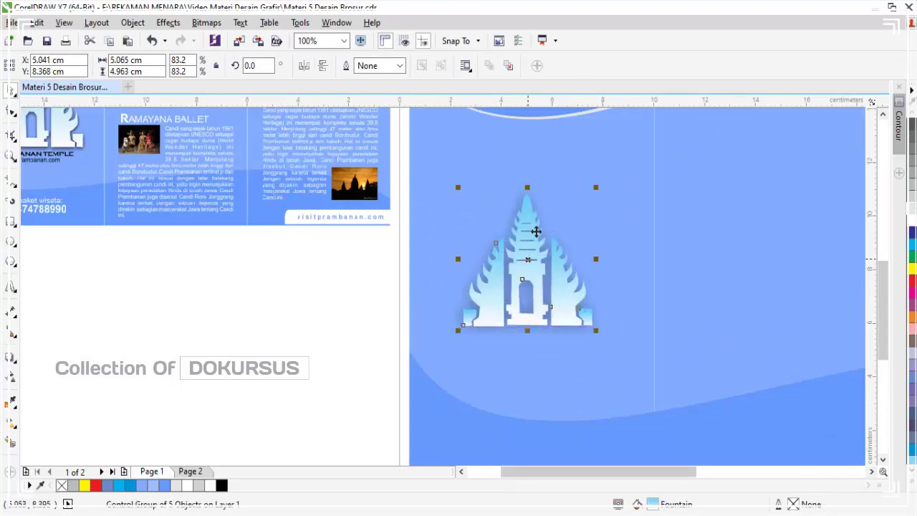
{"action": "left_click", "coordinate": [513, 154], "text": "shift"}
{"action": "key", "text": "c"}
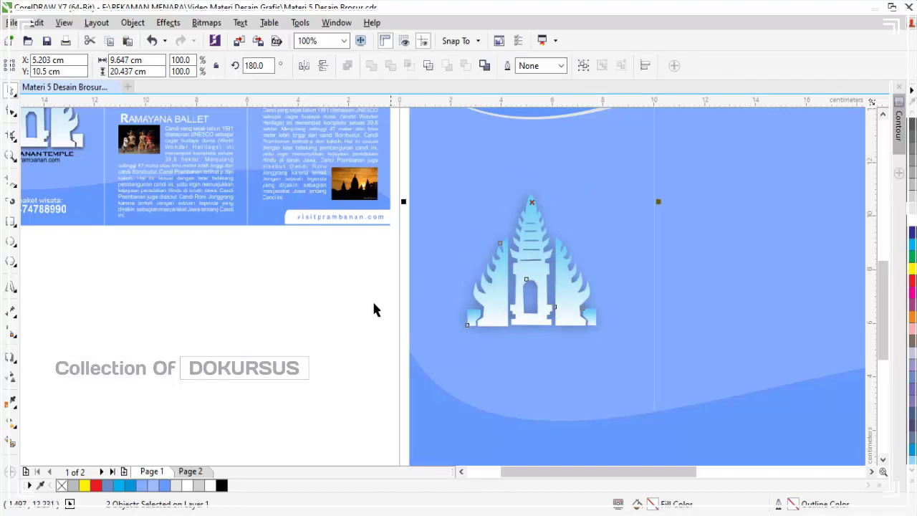
{"action": "key", "text": "Escape"}
- Draw an ellipse about 6.6 cm wide and 8.1 cm high around the temple and center it horizontally on the first panel
{"action": "left_click", "coordinate": [11, 241]}
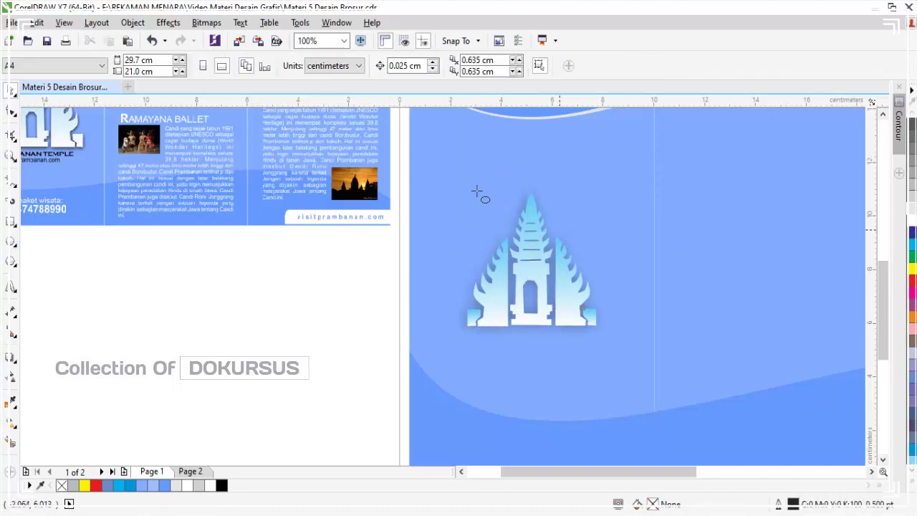
{"action": "left_click_drag", "start_coordinate": [459, 170], "coordinate": [628, 387]}
{"action": "key", "text": "space"}
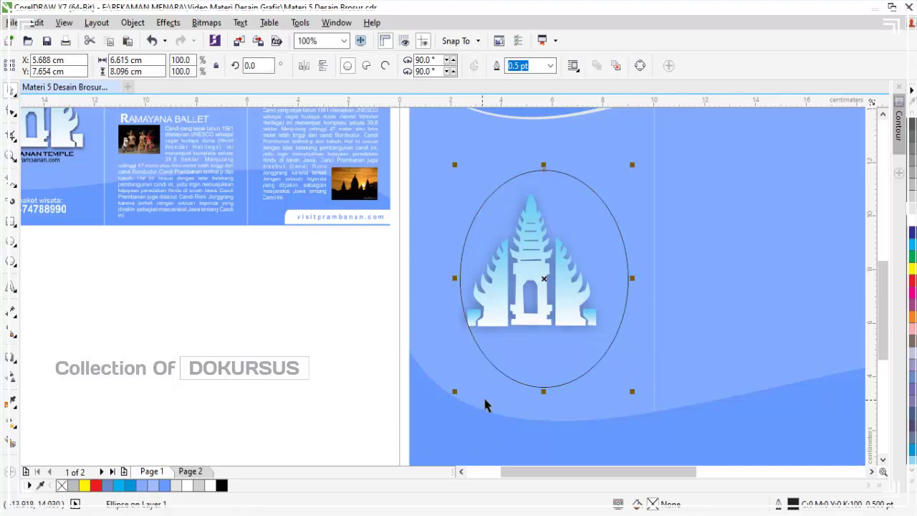
{"action": "left_click", "coordinate": [489, 399], "text": "shift"}
{"action": "key", "text": "c"}
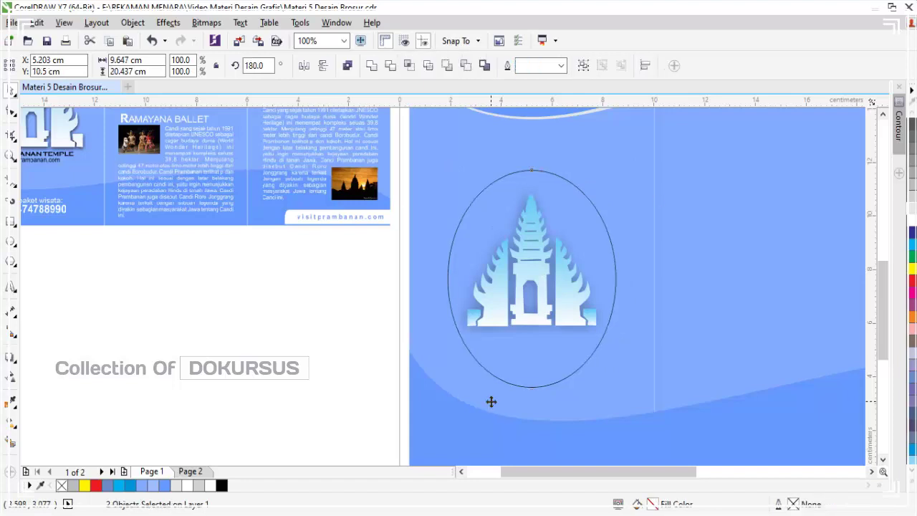
{"action": "left_click", "coordinate": [330, 354]}
{"action": "scroll", "coordinate": [634, 222], "scroll_direction": "down", "scroll_amount": 1}
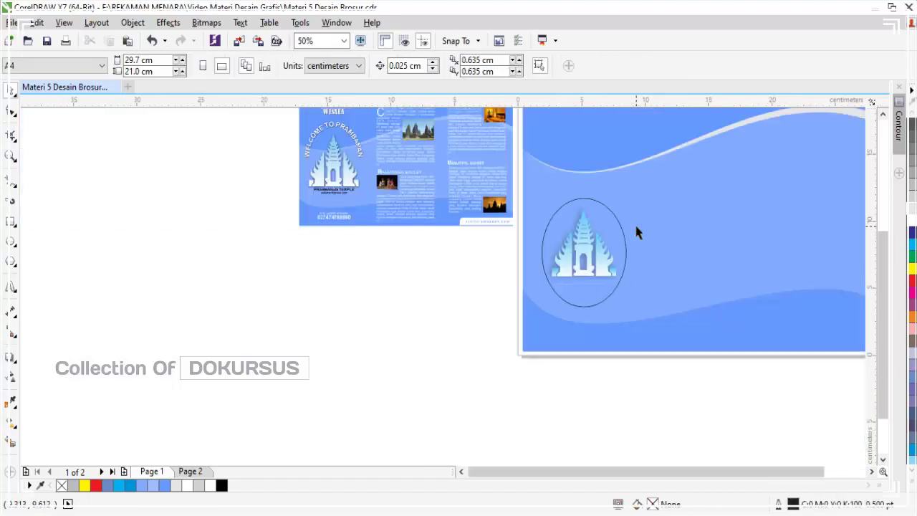
{"action": "scroll", "coordinate": [630, 204], "scroll_direction": "up", "scroll_amount": 1}
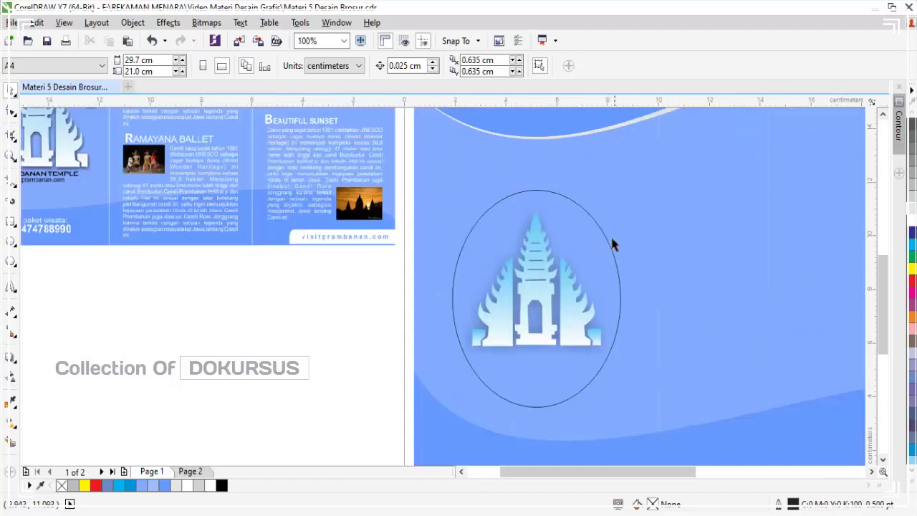
{"action": "left_click", "coordinate": [611, 274]}
{"action": "left_click", "coordinate": [238, 252]}
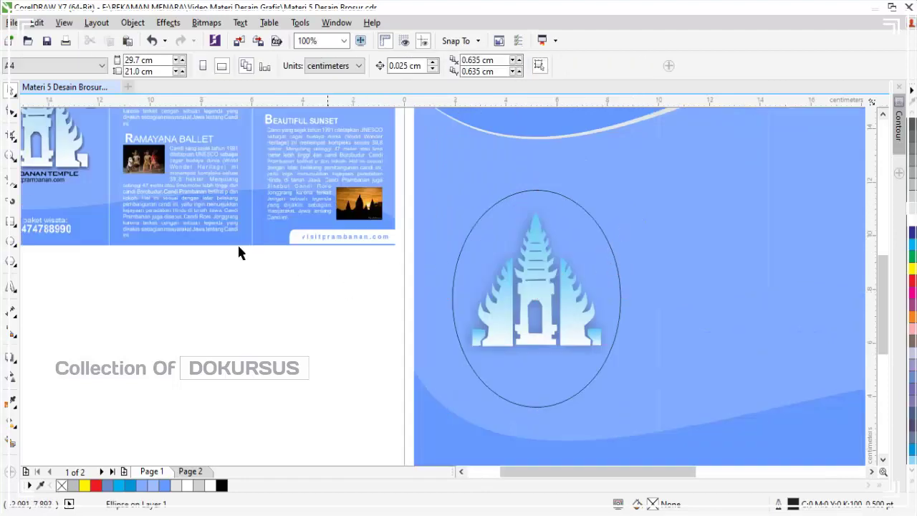
- Add the artistic text "WELCOME TO PRAMBANAN" just above the ellipse
{"action": "left_click", "coordinate": [11, 287]}
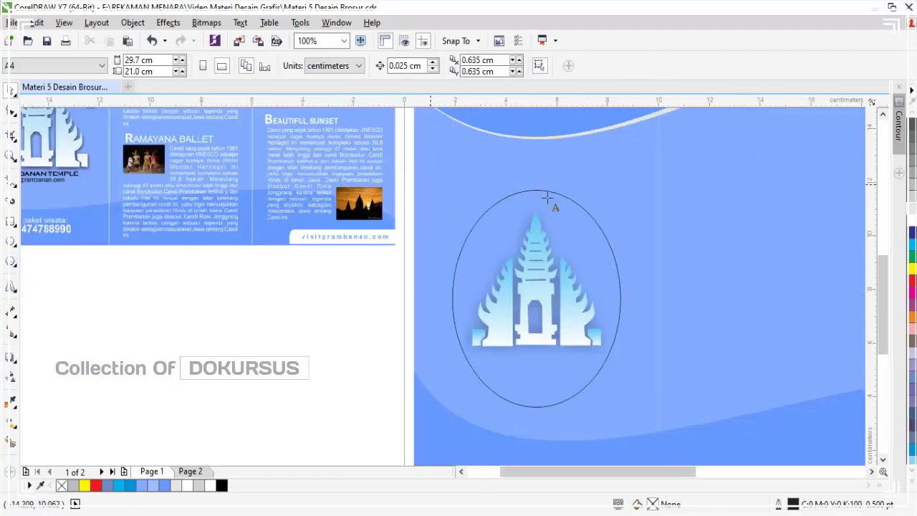
{"action": "type", "text": "W"}
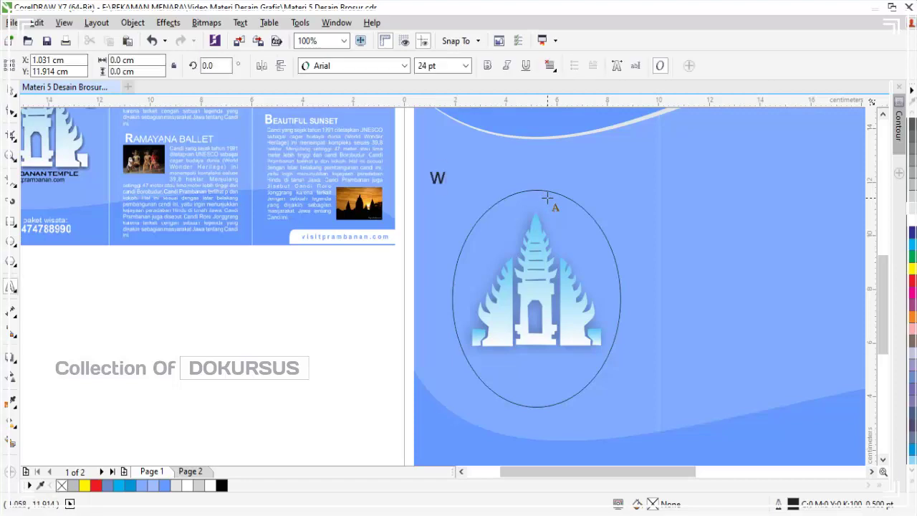
{"action": "key", "text": "BackSpace"}
{"action": "type", "text": "WE"}
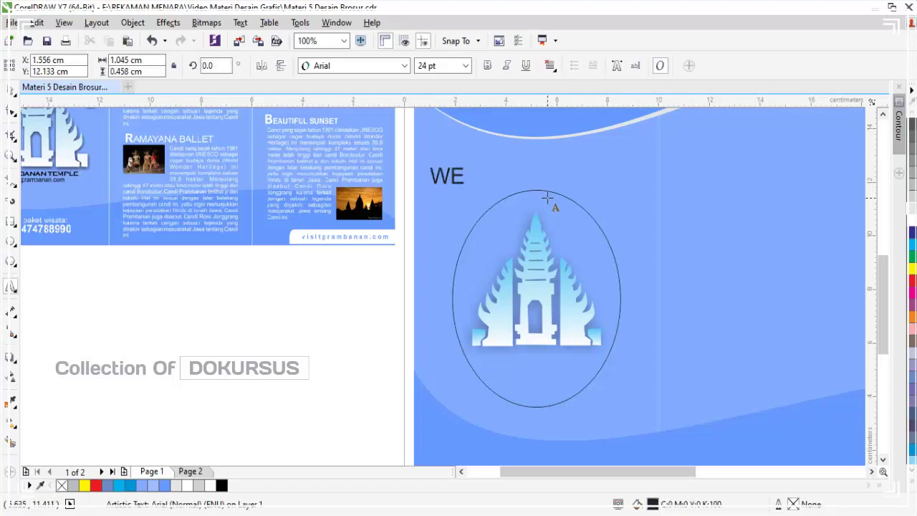
{"action": "type", "text": "LCOMETO"}
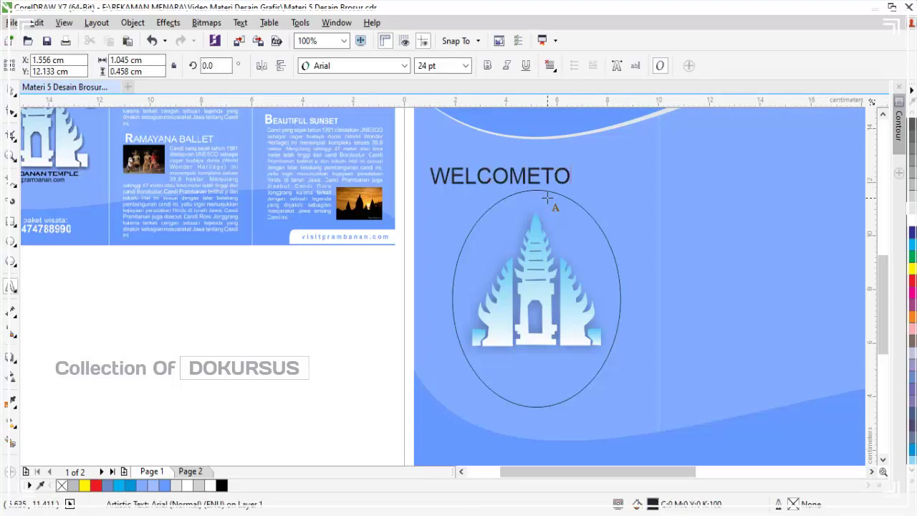
{"action": "key", "text": "BackSpace"}
{"action": "type", "text": "O"}
{"action": "type", "text": " PRAMBA"}
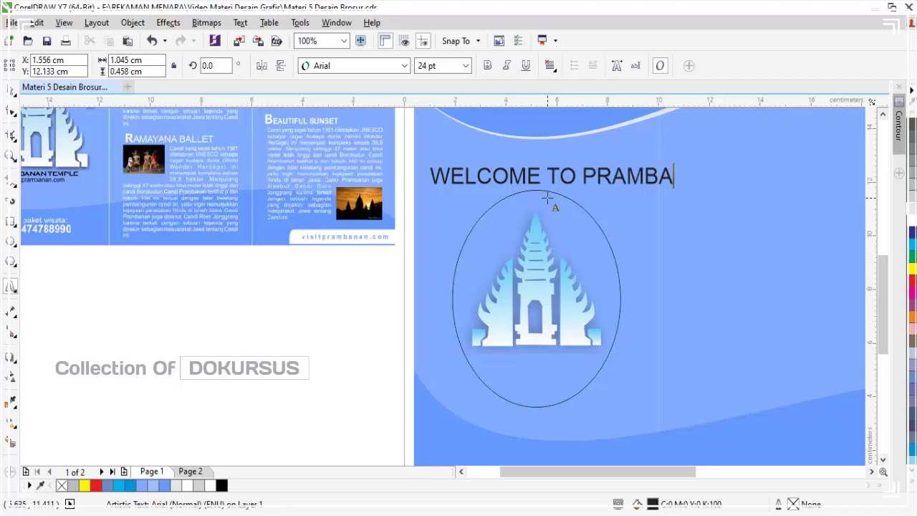
{"action": "type", "text": "NAN"}
{"action": "key", "text": "Escape"}
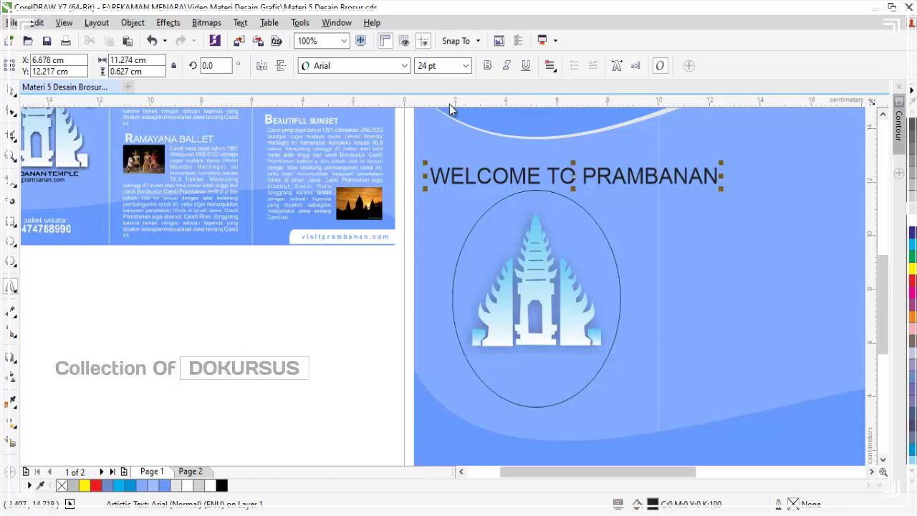
- Make the welcome text bold and shift it so it sits roughly centered above the ellipse
{"action": "left_click", "coordinate": [11, 92]}
{"action": "scroll", "coordinate": [220, 144], "scroll_direction": "down", "scroll_amount": 2}
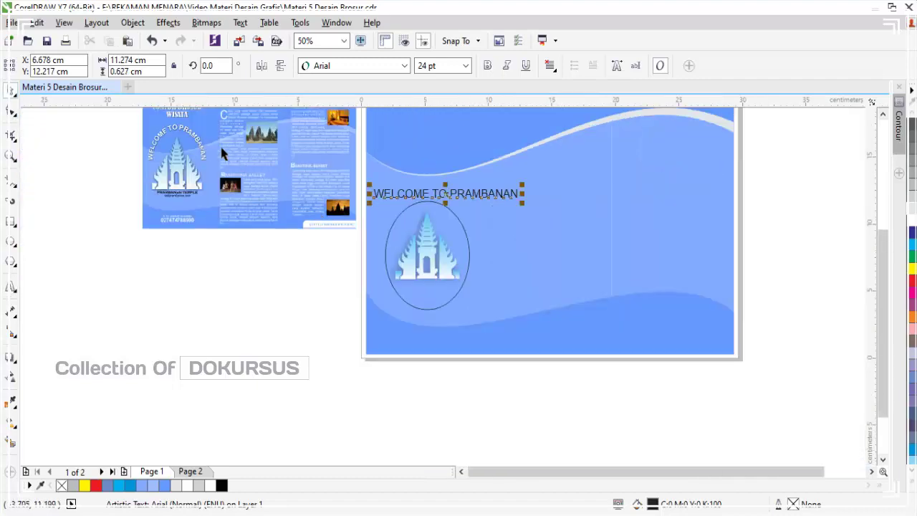
{"action": "scroll", "coordinate": [209, 146], "scroll_direction": "up", "scroll_amount": 2}
{"action": "scroll", "coordinate": [209, 146], "scroll_direction": "down", "scroll_amount": 2}
{"action": "scroll", "coordinate": [494, 181], "scroll_direction": "up", "scroll_amount": 2}
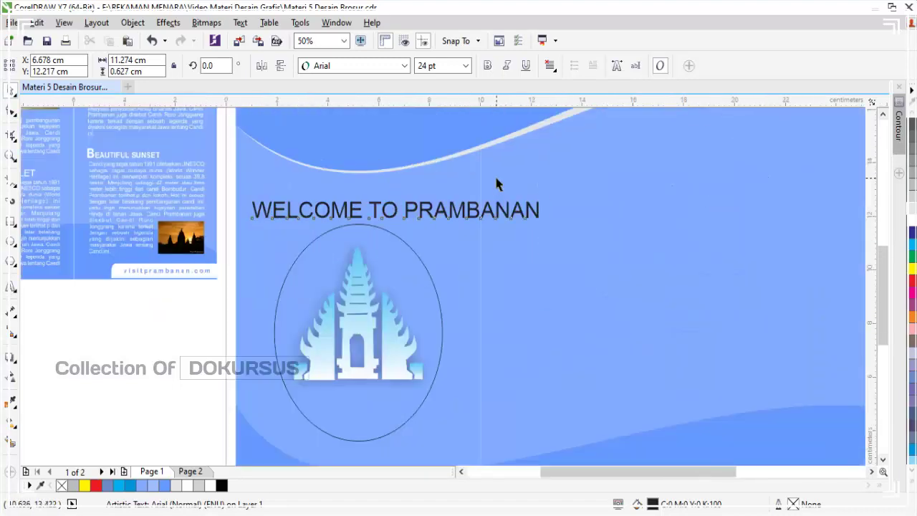
{"action": "left_click", "coordinate": [487, 65]}
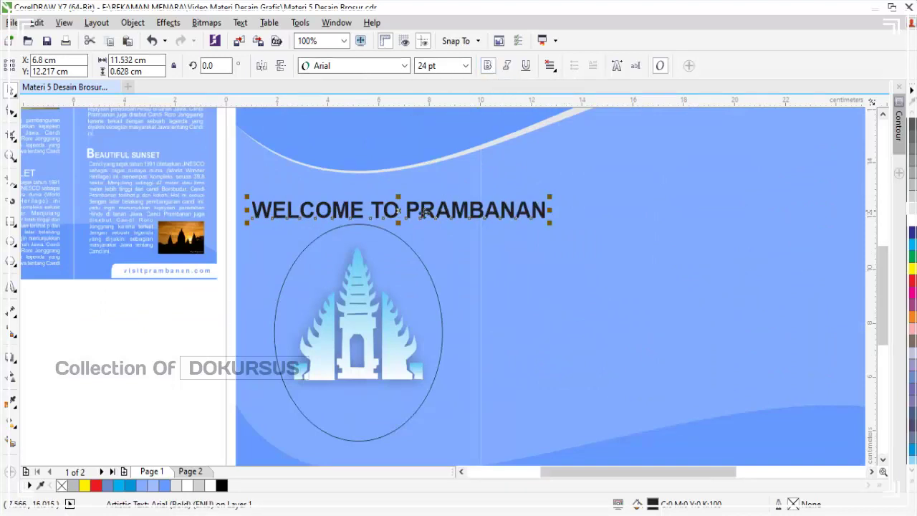
{"action": "left_click_drag", "start_coordinate": [397, 209], "coordinate": [357, 211]}
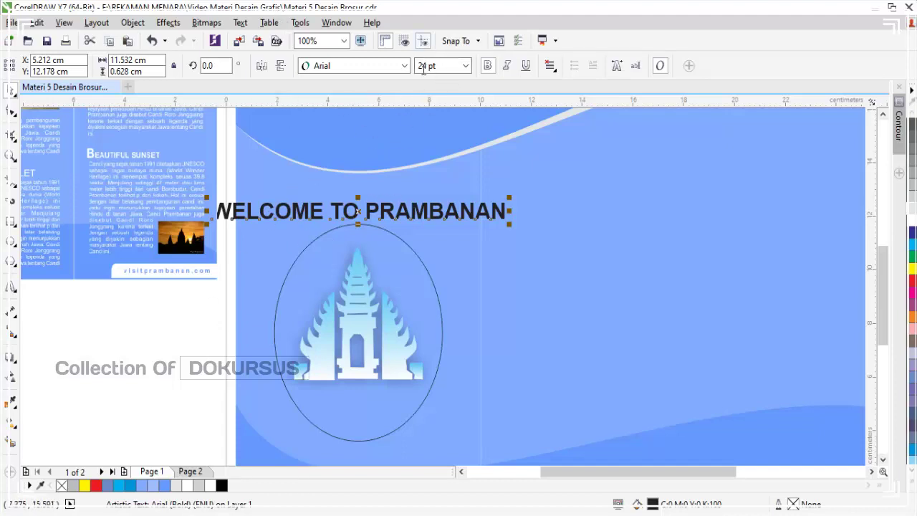
- Set the welcome text size to 20 pt and move it higher, between the ellipse and the white curve
{"action": "left_click", "coordinate": [433, 66]}
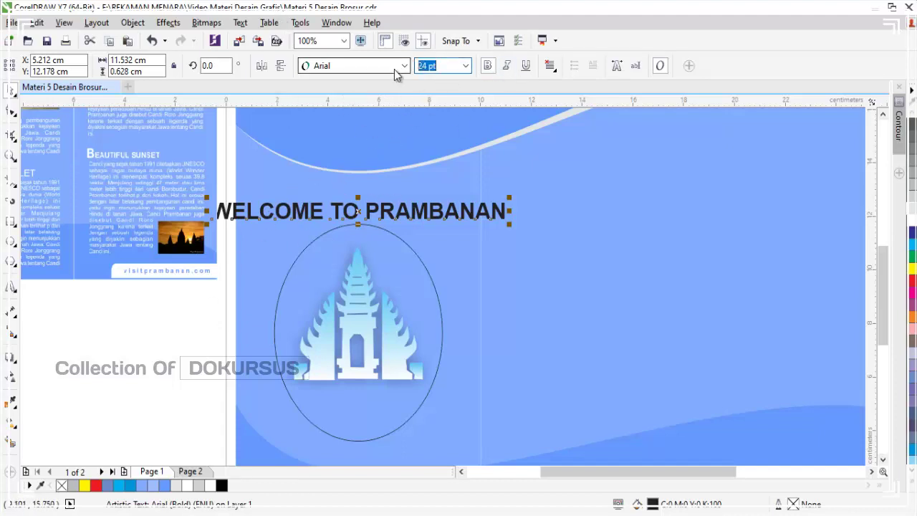
{"action": "type", "text": "20"}
{"action": "key", "text": "Return"}
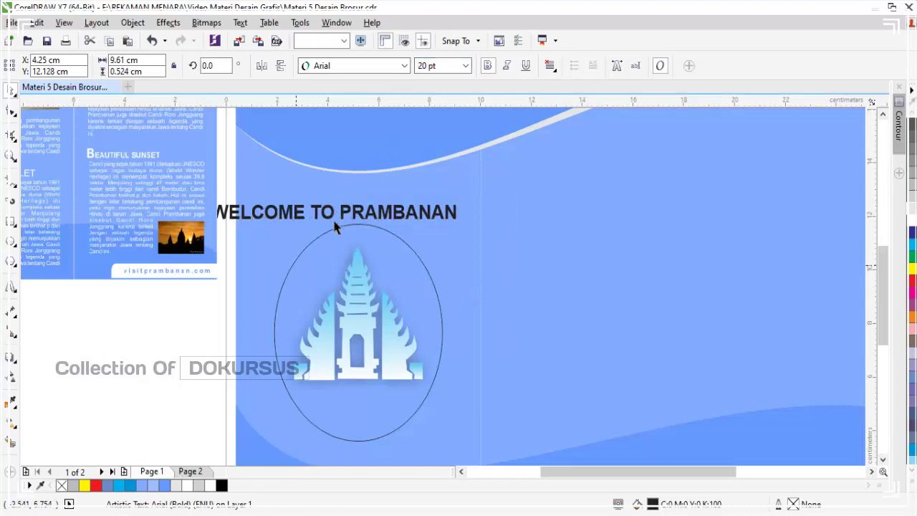
{"action": "left_click_drag", "start_coordinate": [348, 210], "coordinate": [389, 185]}
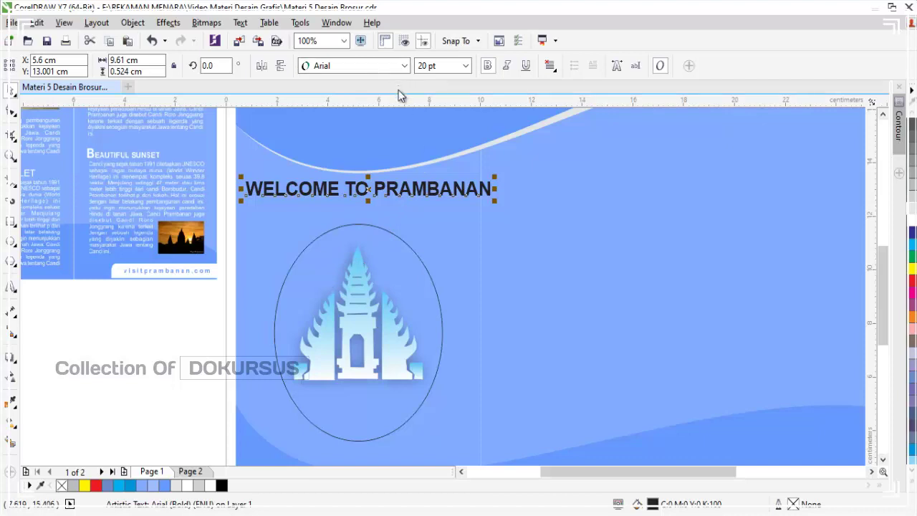
- Fit the welcome text to the ellipse path so it arches centered over the temple
{"action": "left_click", "coordinate": [378, 212]}
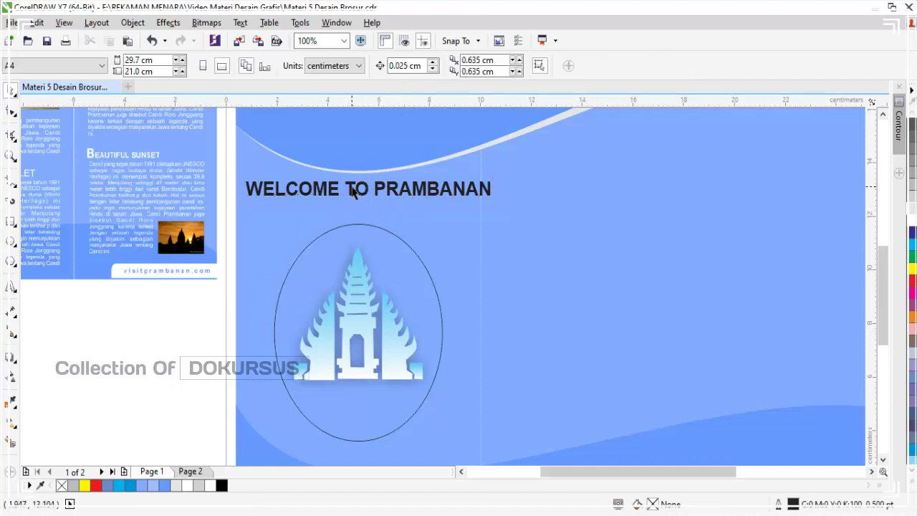
{"action": "left_click", "coordinate": [354, 189]}
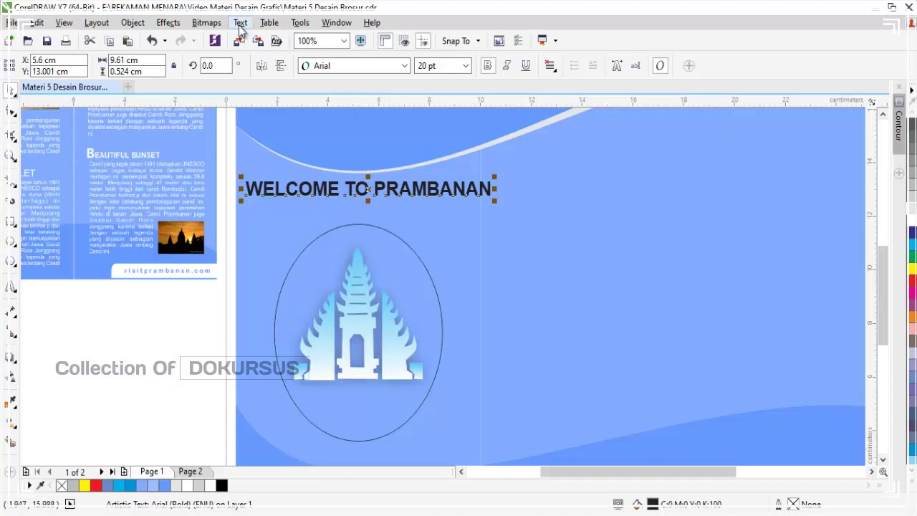
{"action": "left_click", "coordinate": [239, 23]}
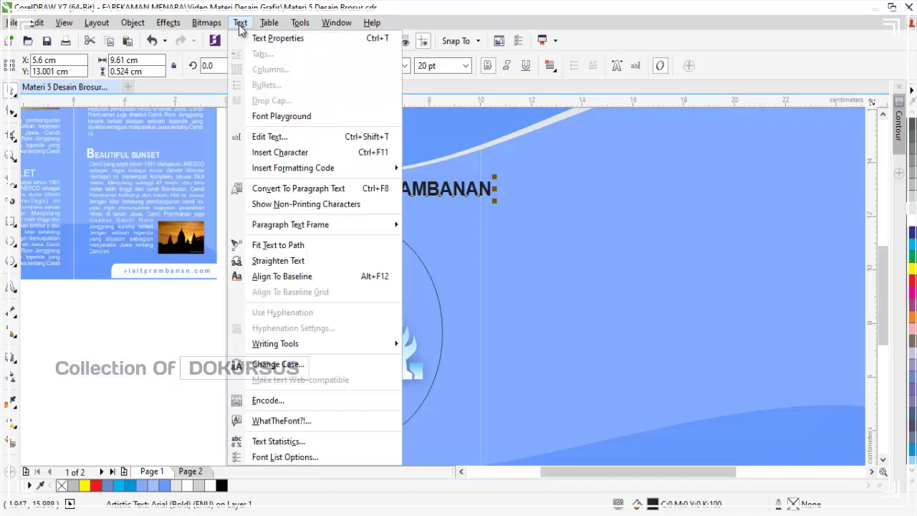
{"action": "left_click", "coordinate": [280, 246]}
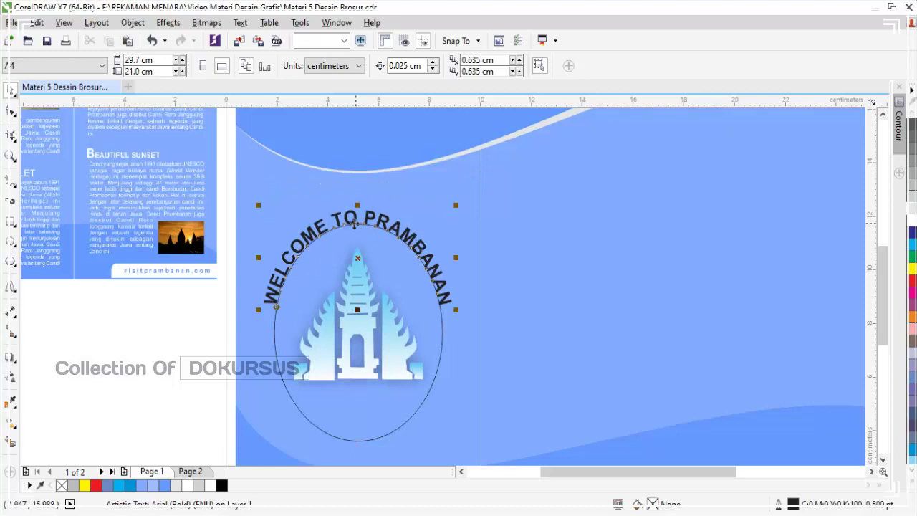
{"action": "left_click", "coordinate": [133, 311]}
{"action": "scroll", "coordinate": [367, 199], "scroll_direction": "down", "scroll_amount": 2}
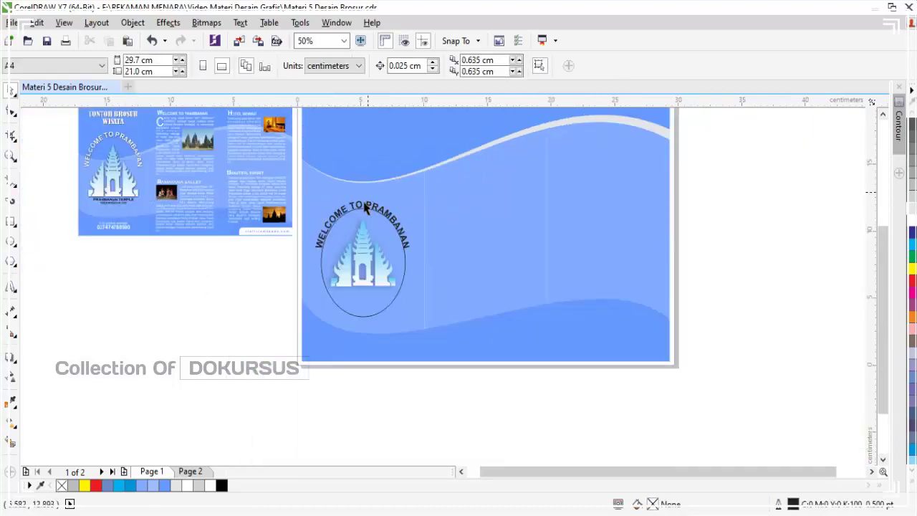
{"action": "scroll", "coordinate": [353, 221], "scroll_direction": "up", "scroll_amount": 2}
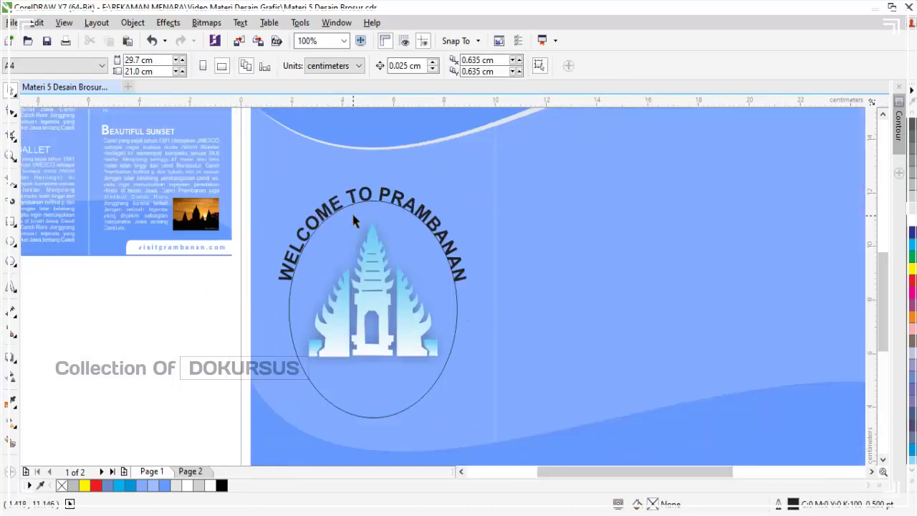
- Try to delete the ellipse by selecting the whole text-on-path object, and undo the deletion
{"action": "left_click", "coordinate": [353, 194]}
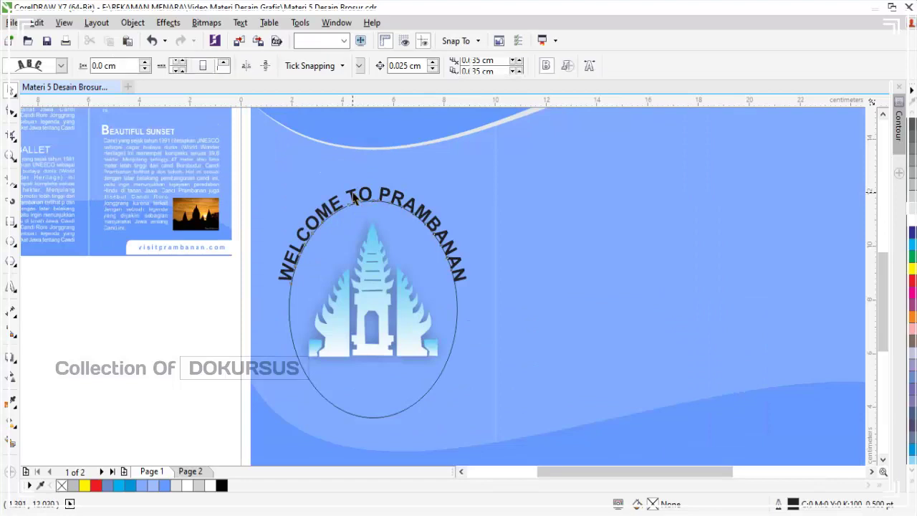
{"action": "left_click", "coordinate": [158, 313]}
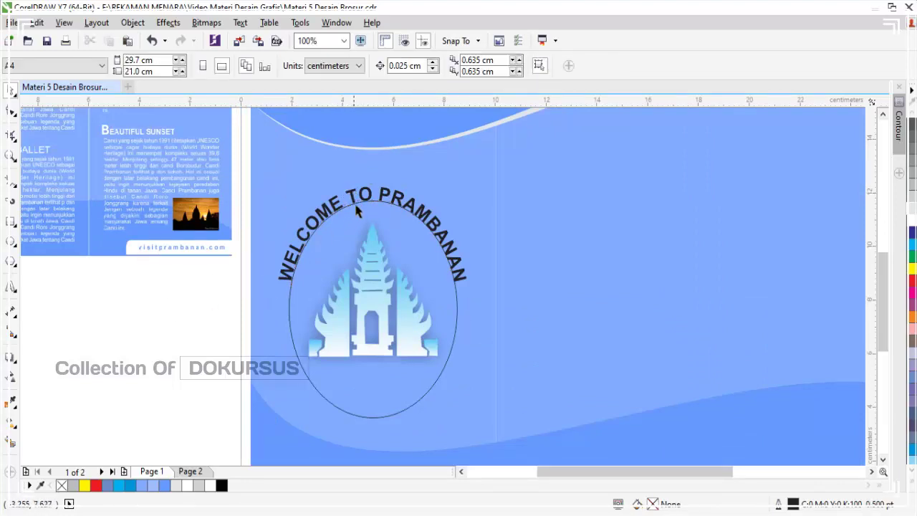
{"action": "left_click", "coordinate": [384, 194]}
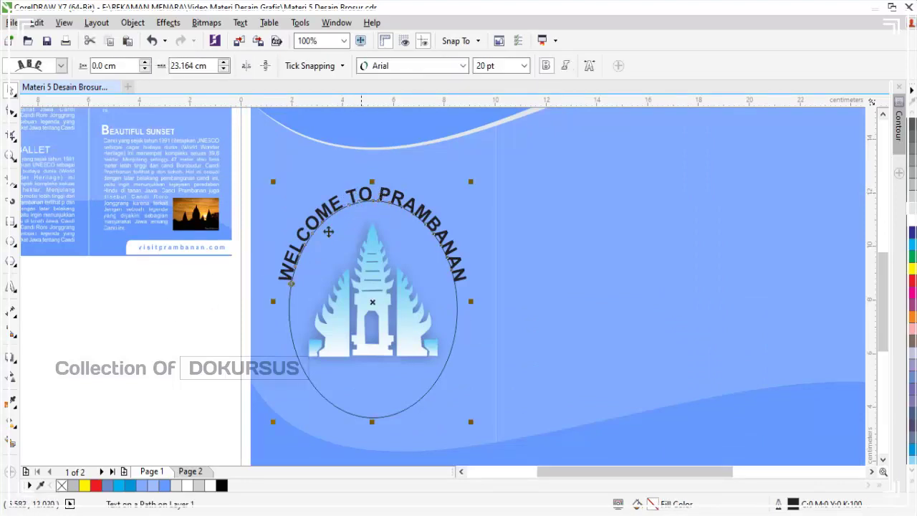
{"action": "left_click", "coordinate": [162, 322]}
{"action": "left_click", "coordinate": [367, 422]}
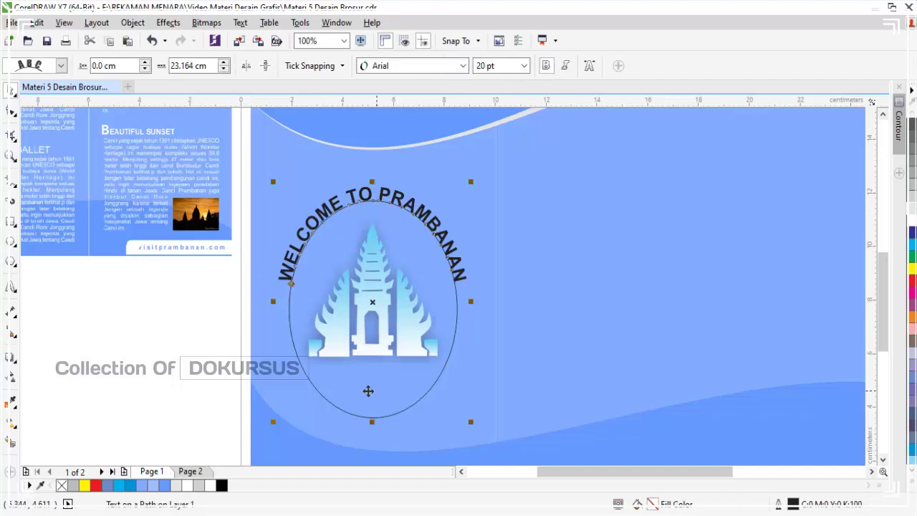
{"action": "left_click", "coordinate": [252, 397]}
{"action": "left_click", "coordinate": [406, 376]}
{"action": "key", "text": "Delete"}
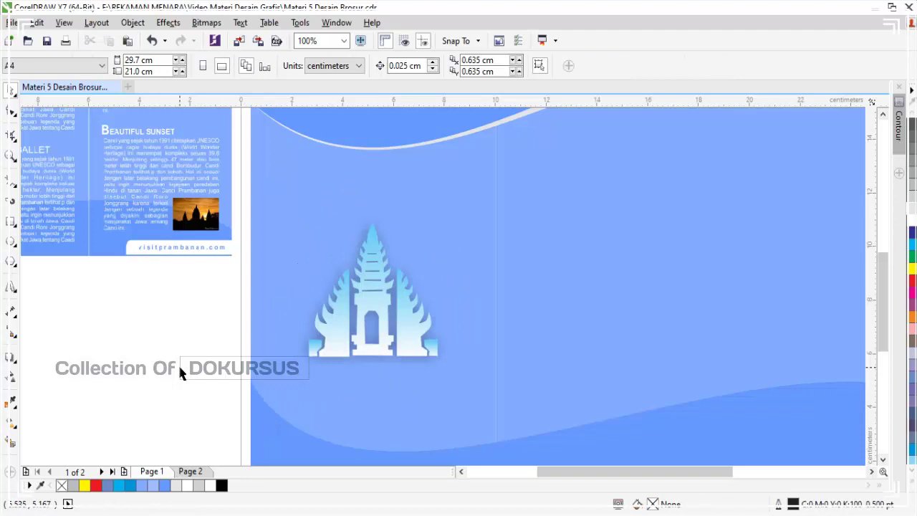
{"action": "key", "text": "ctrl+z"}
- Select only the control ellipse inside the text-on-path object and delete it, keeping the curved welcome text
{"action": "left_click", "coordinate": [378, 399]}
{"action": "left_click", "coordinate": [378, 389]}
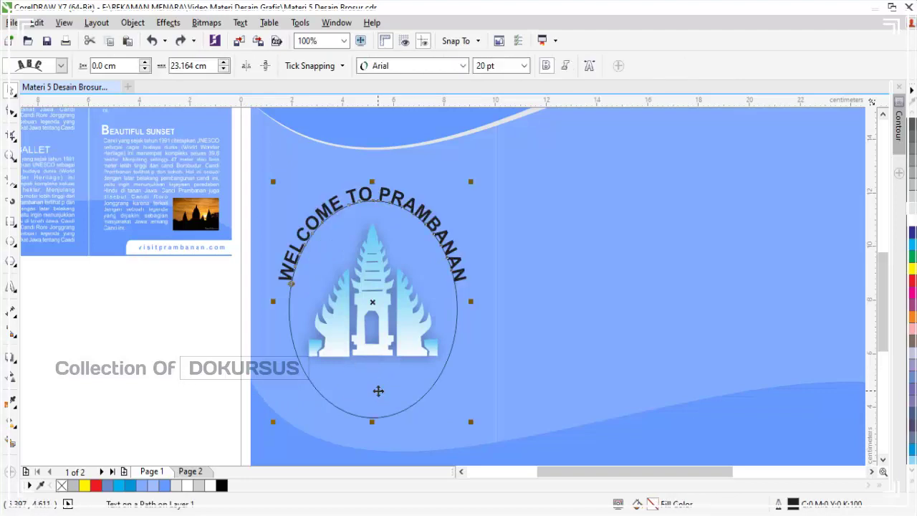
{"action": "left_click", "coordinate": [179, 305]}
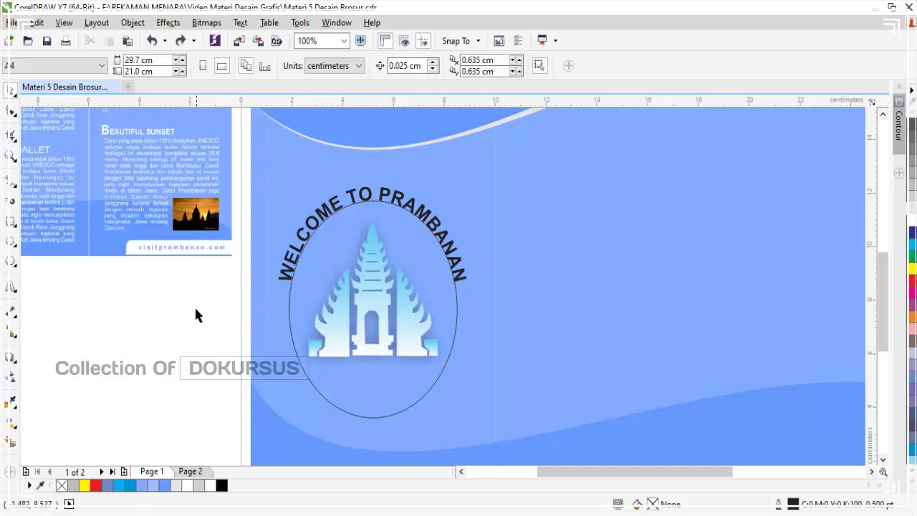
{"action": "left_click", "coordinate": [366, 384]}
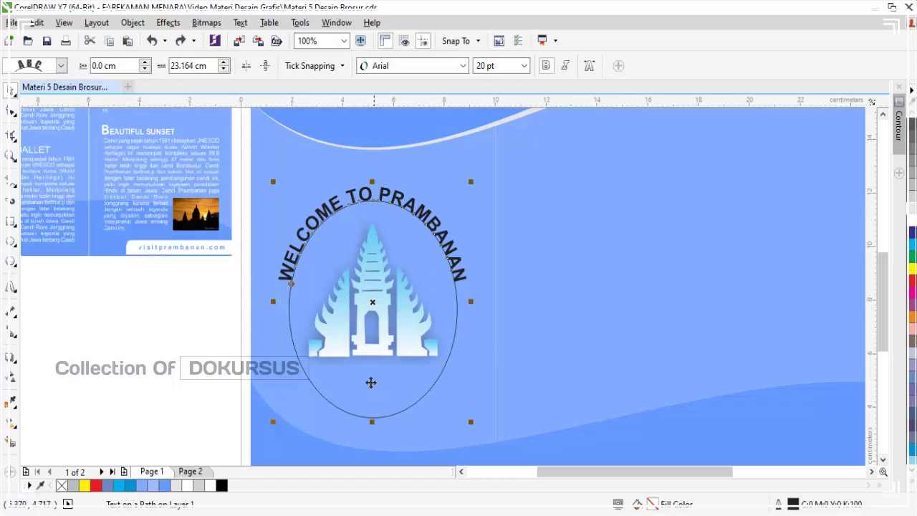
{"action": "left_click", "coordinate": [368, 380], "text": "ctrl"}
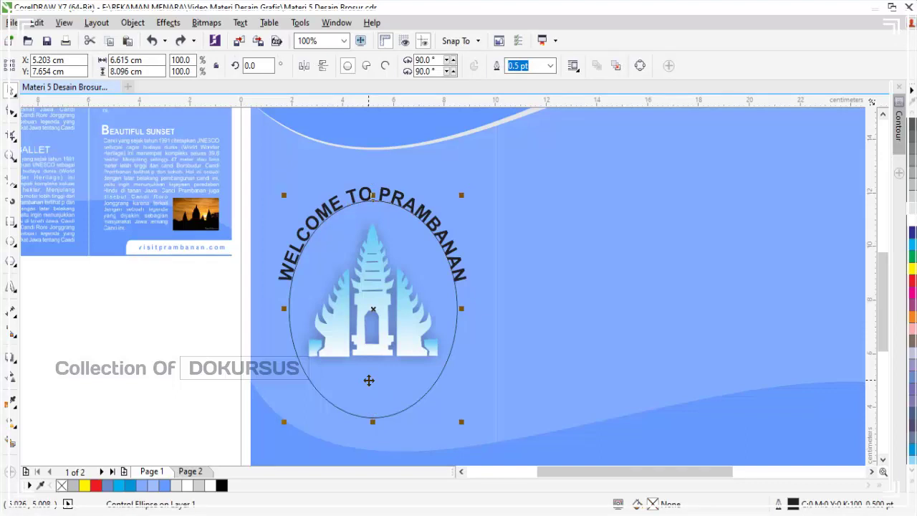
{"action": "key", "text": "Delete"}
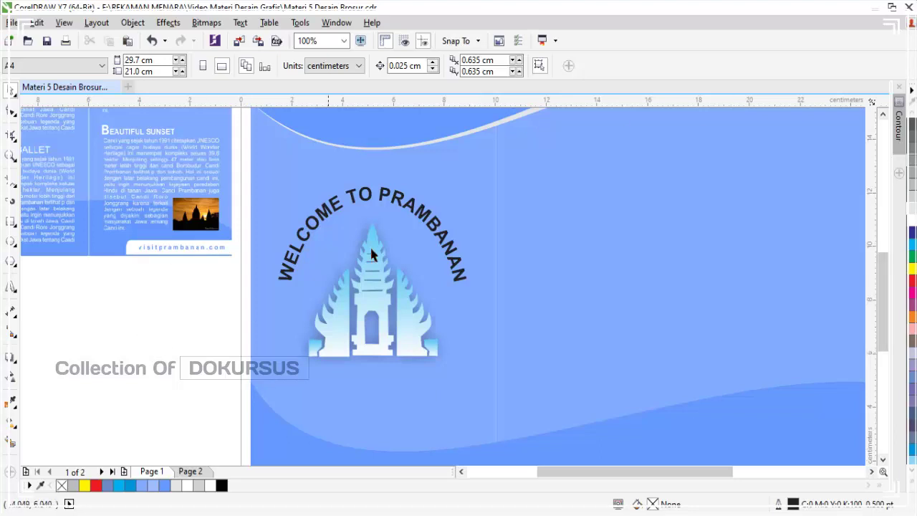
- Fill the curved "WELCOME TO PRAMBANAN" text with White (#FFFFFF) and deselect it
{"action": "left_click", "coordinate": [361, 197]}
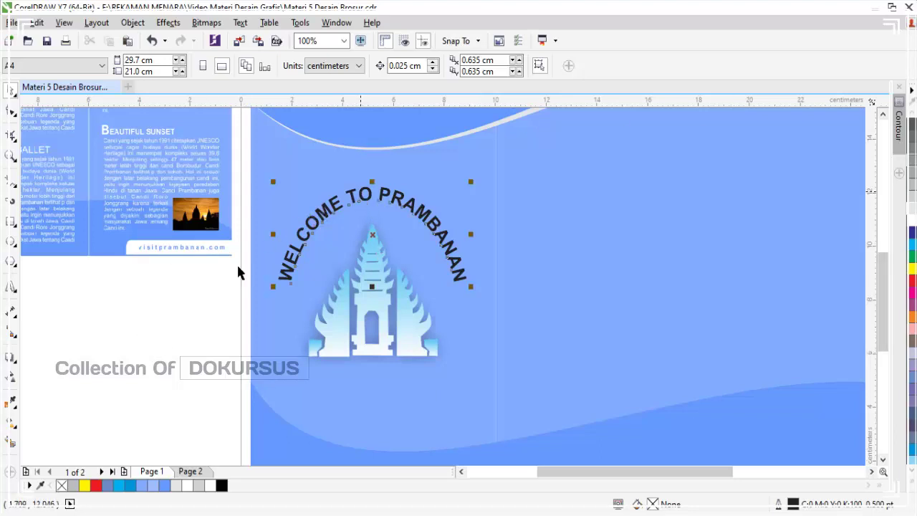
{"action": "left_click", "coordinate": [208, 485]}
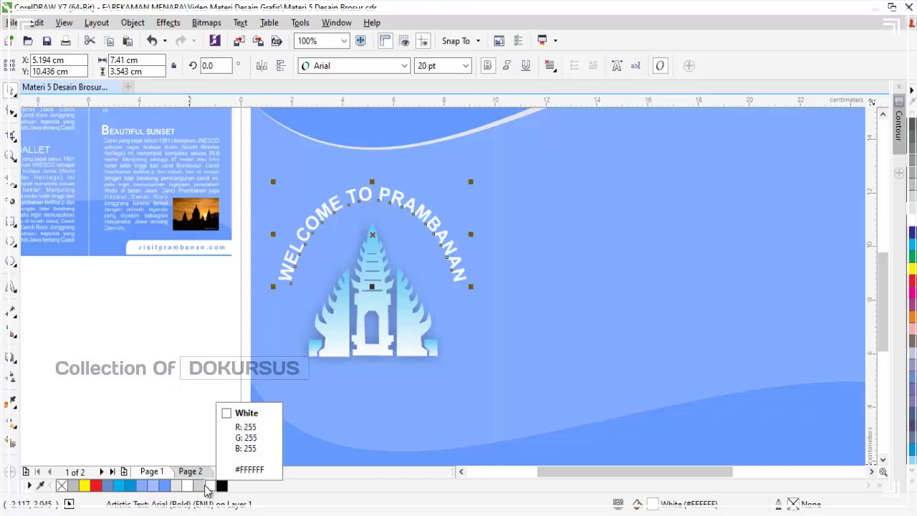
{"action": "left_click", "coordinate": [219, 352]}
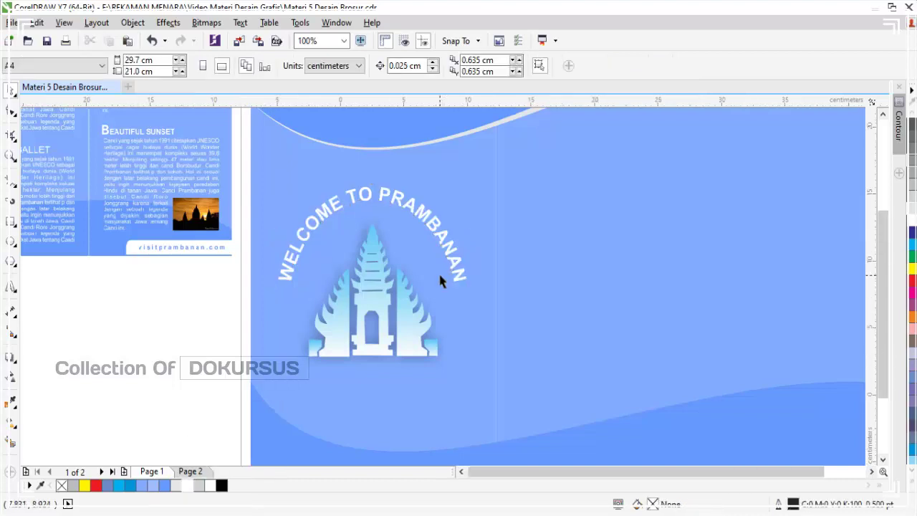
- Compare with the sample's welcome text and add a horizontal drop shadow across the curved welcome text
{"action": "scroll", "coordinate": [435, 269], "scroll_direction": "down", "scroll_amount": 1}
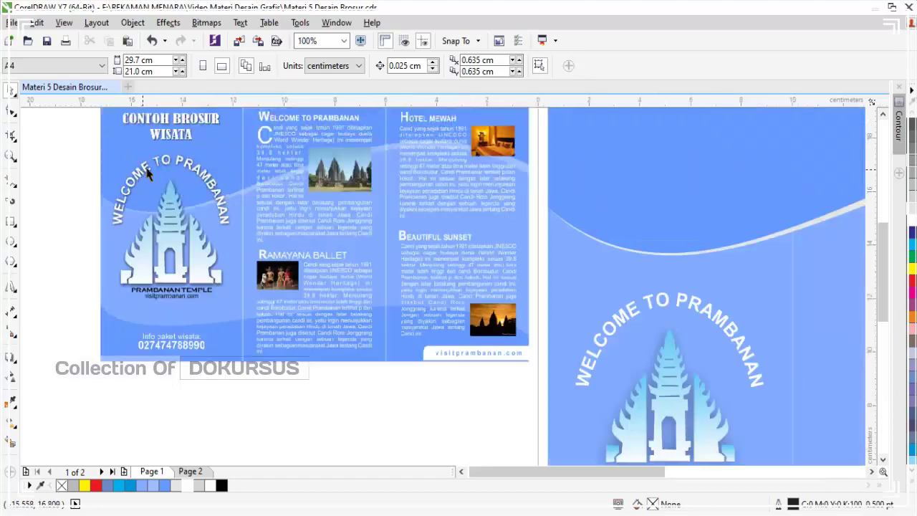
{"action": "scroll", "coordinate": [144, 161], "scroll_direction": "up", "scroll_amount": 1}
{"action": "scroll", "coordinate": [179, 157], "scroll_direction": "up", "scroll_amount": 1}
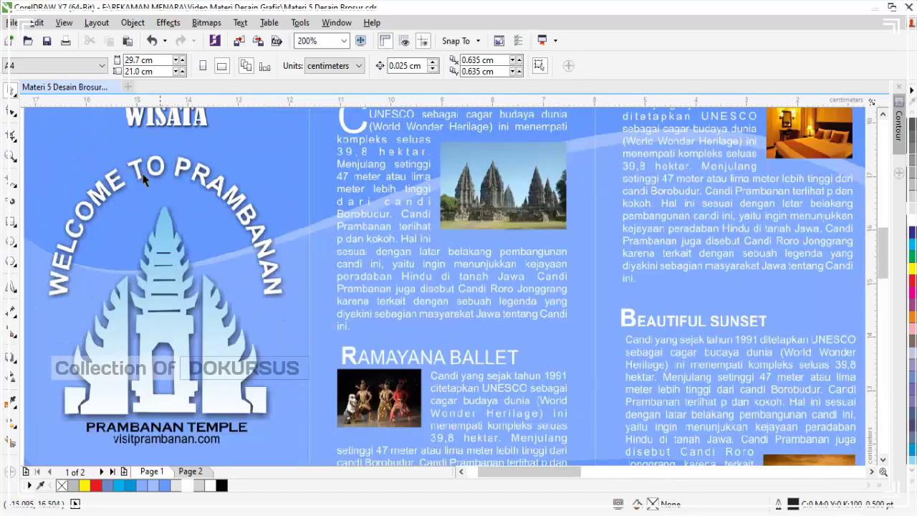
{"action": "scroll", "coordinate": [165, 186], "scroll_direction": "down", "scroll_amount": 1}
{"action": "scroll", "coordinate": [477, 267], "scroll_direction": "down", "scroll_amount": 1}
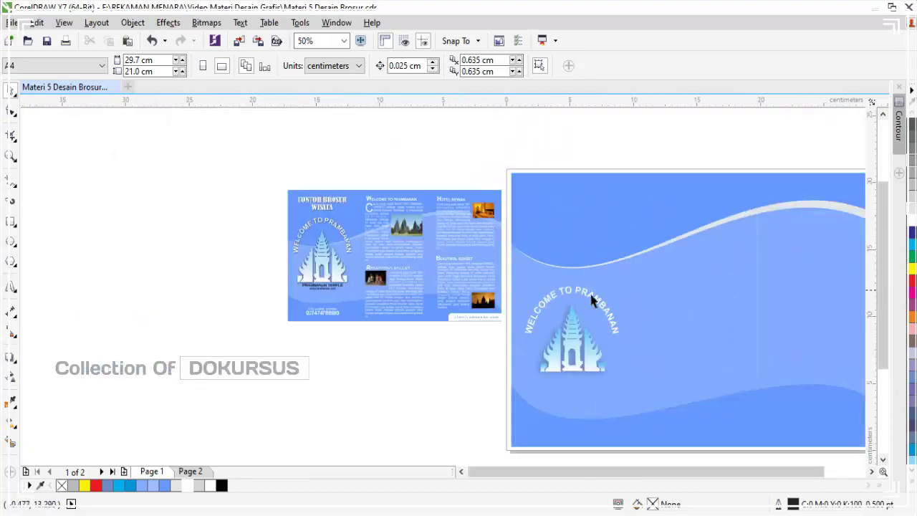
{"action": "scroll", "coordinate": [610, 300], "scroll_direction": "up", "scroll_amount": 1}
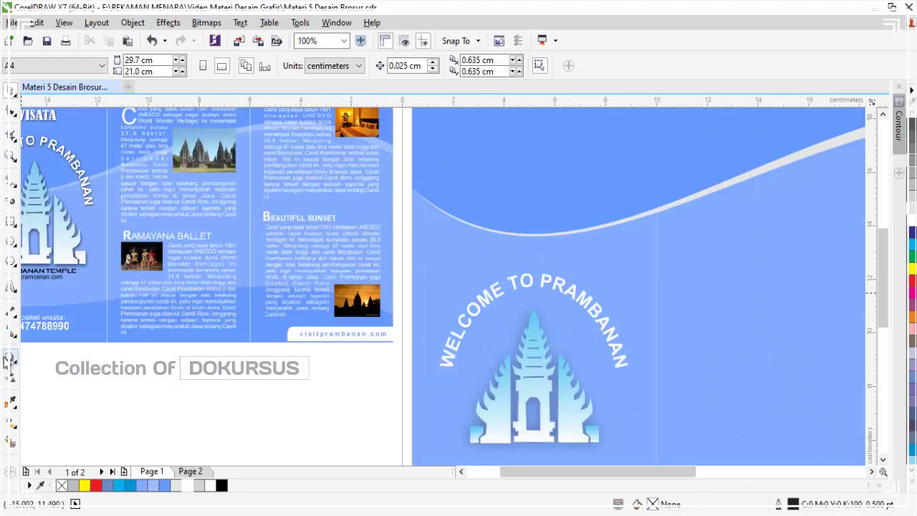
{"action": "left_click", "coordinate": [520, 279]}
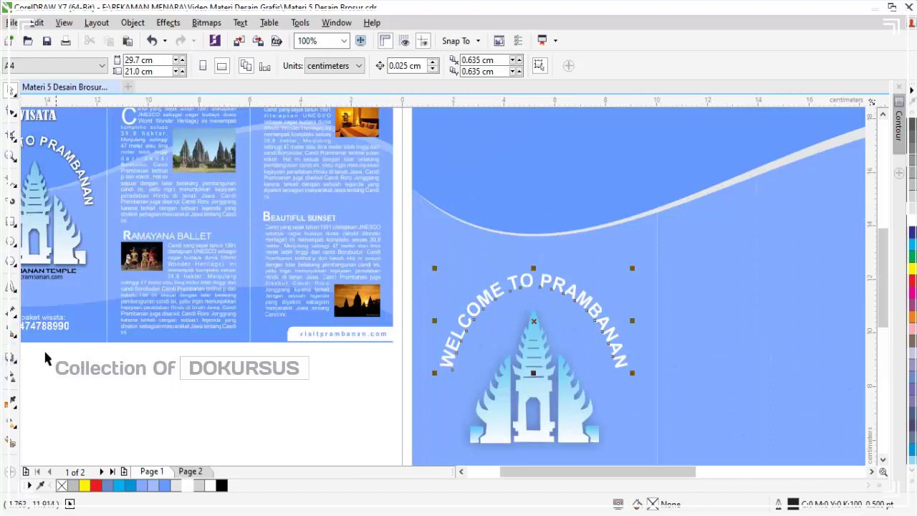
{"action": "left_click", "coordinate": [11, 356]}
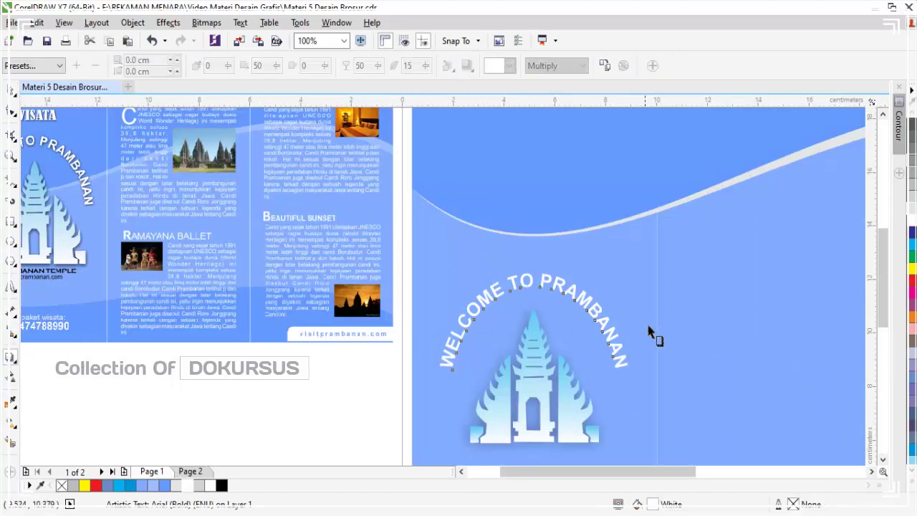
{"action": "scroll", "coordinate": [628, 328], "scroll_direction": "up", "scroll_amount": 1}
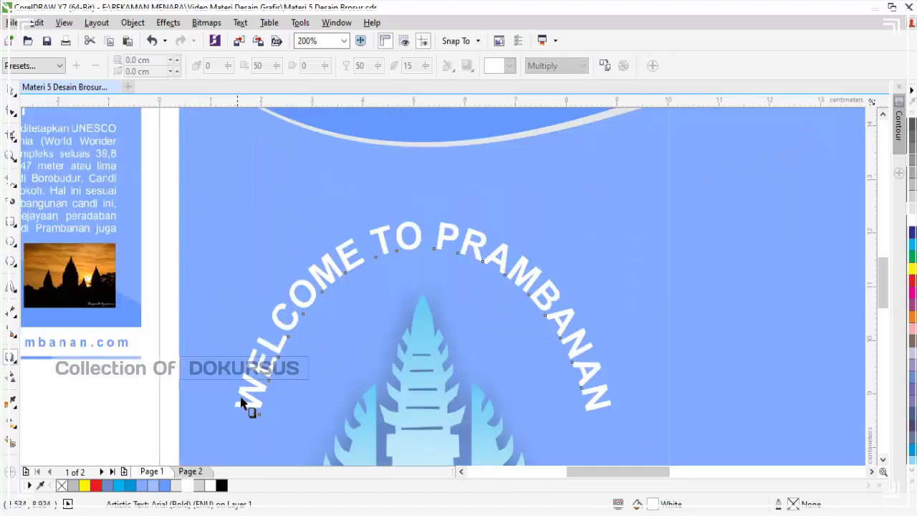
{"action": "left_click_drag", "start_coordinate": [599, 389], "coordinate": [615, 325]}
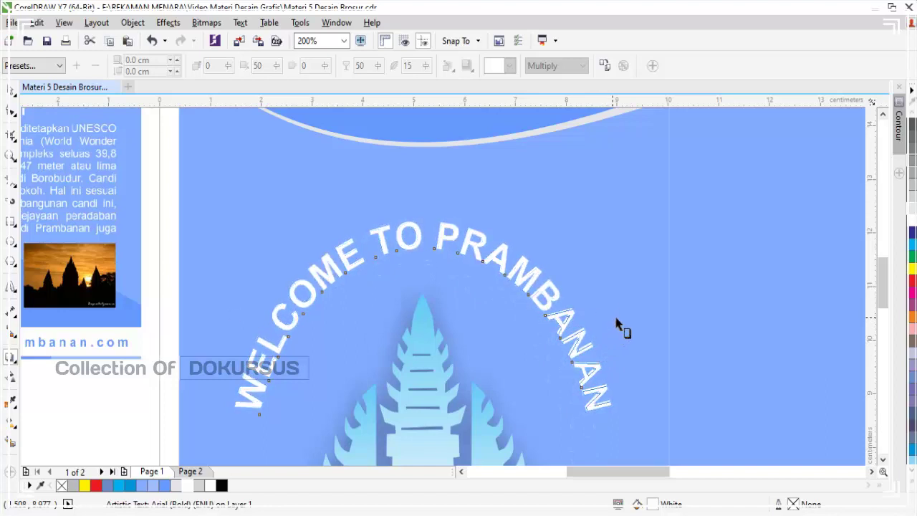
{"action": "left_click_drag", "start_coordinate": [616, 320], "coordinate": [609, 317]}
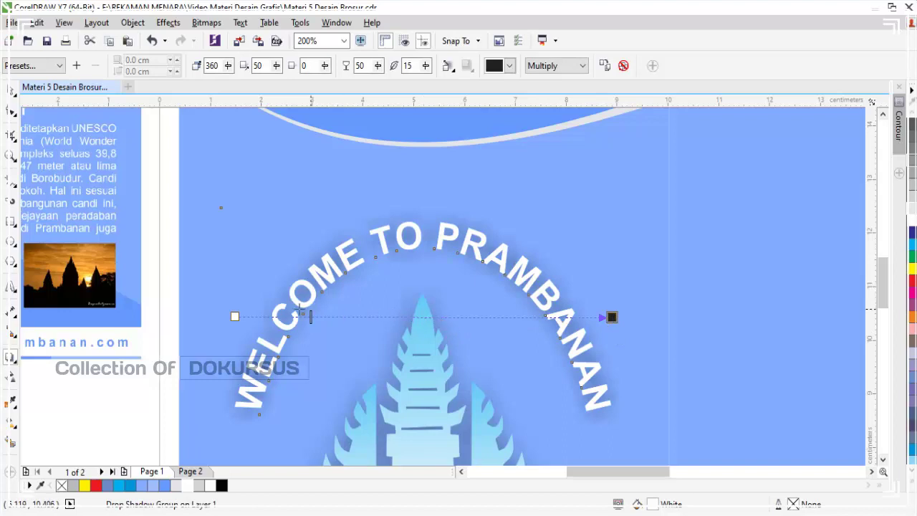
- Set the welcome text's shadow opacity to 57 and its merge mode to Normal, and compare the result with the sample
{"action": "left_click_drag", "start_coordinate": [310, 317], "coordinate": [299, 314]}
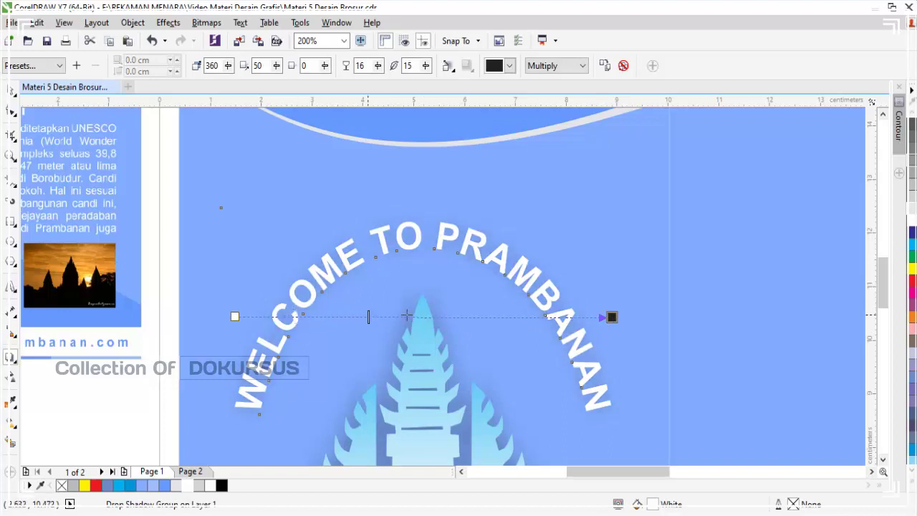
{"action": "left_click_drag", "start_coordinate": [406, 316], "coordinate": [446, 316]}
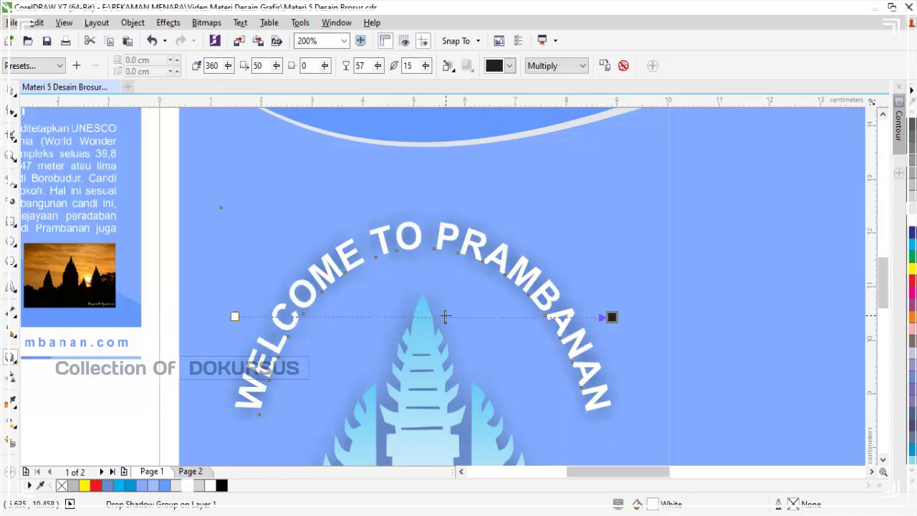
{"action": "left_click", "coordinate": [556, 66]}
{"action": "left_click", "coordinate": [545, 76]}
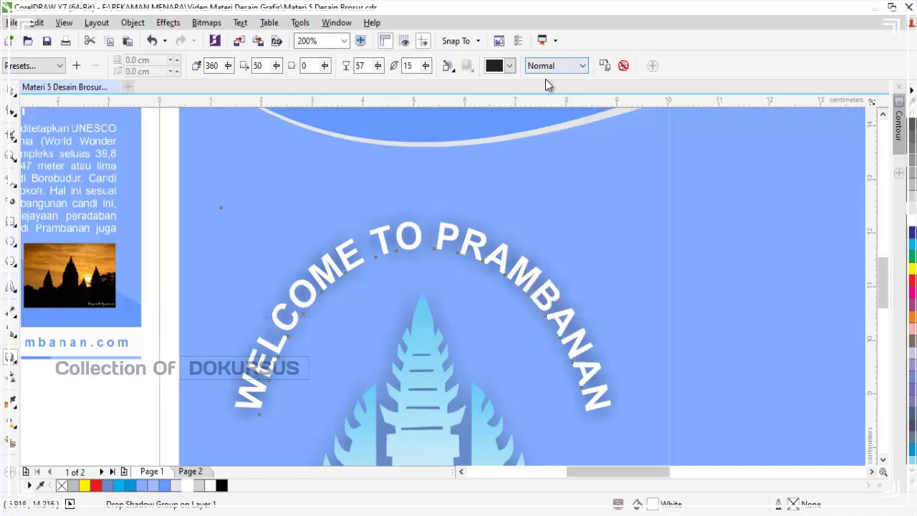
{"action": "key", "text": "space"}
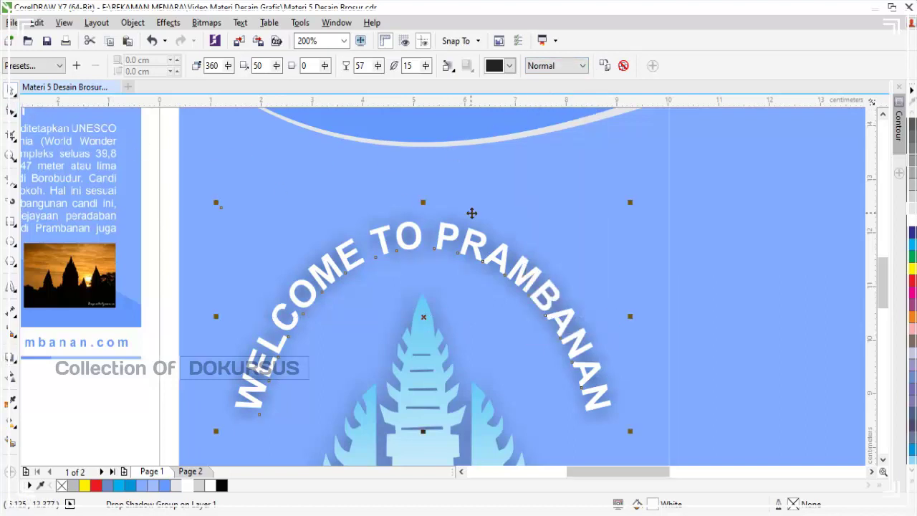
{"action": "scroll", "coordinate": [469, 218], "scroll_direction": "down", "scroll_amount": 1}
{"action": "left_click", "coordinate": [250, 382]}
{"action": "scroll", "coordinate": [479, 250], "scroll_direction": "down", "scroll_amount": 2}
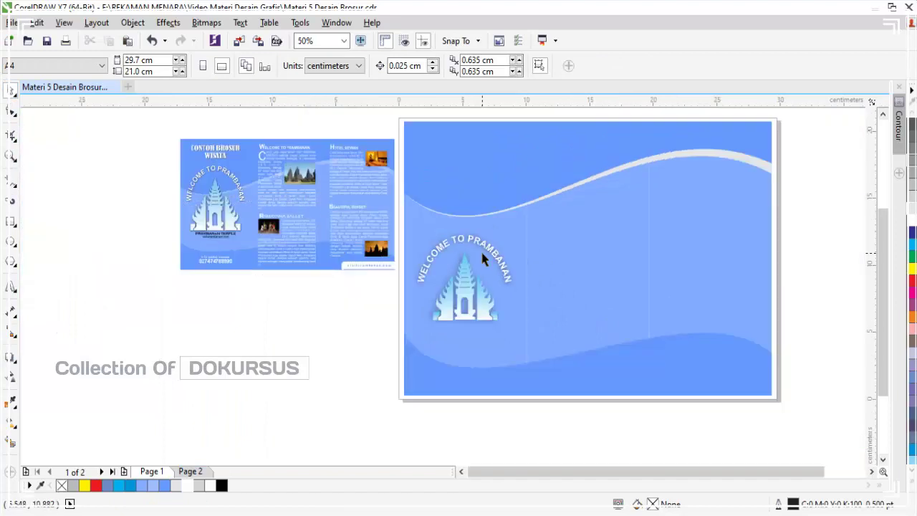
{"action": "scroll", "coordinate": [499, 224], "scroll_direction": "up", "scroll_amount": 1}
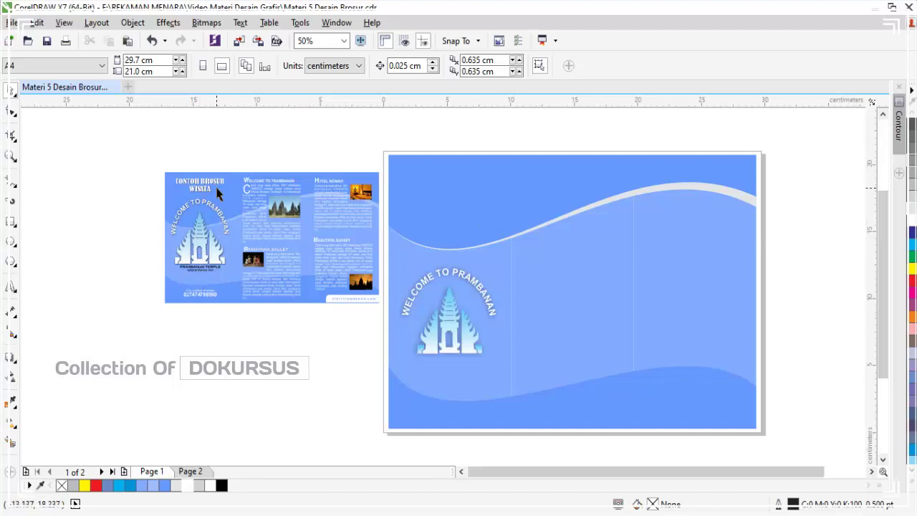
{"action": "scroll", "coordinate": [219, 193], "scroll_direction": "up", "scroll_amount": 1}
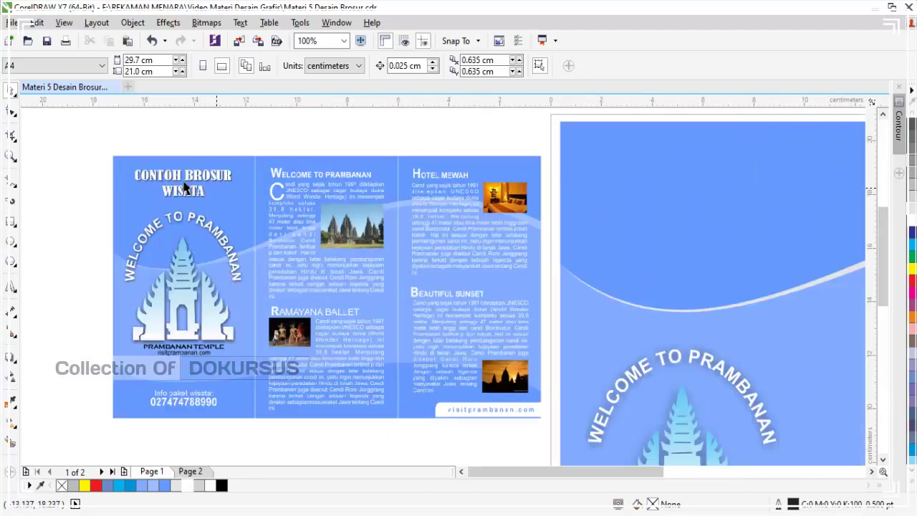
- Enlarge the temple graphic beneath the curved welcome text and centre it horizontally on the cover panel
{"action": "scroll", "coordinate": [184, 188], "scroll_direction": "down", "scroll_amount": 1}
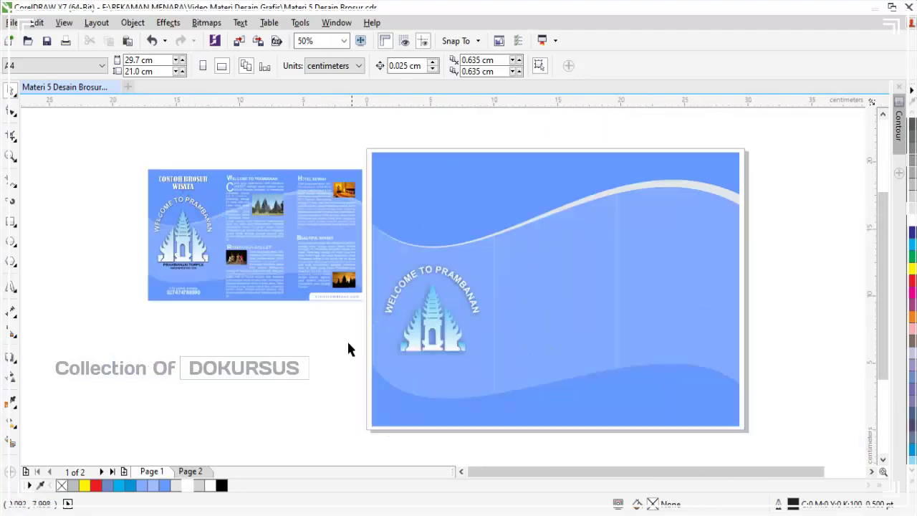
{"action": "left_click_drag", "start_coordinate": [344, 364], "coordinate": [505, 284]}
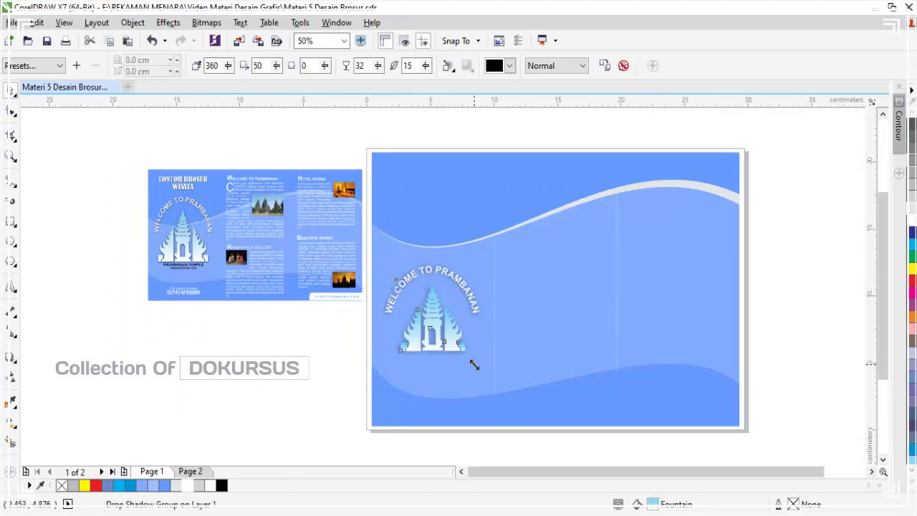
{"action": "left_click_drag", "start_coordinate": [474, 365], "coordinate": [432, 384]}
{"action": "left_click", "coordinate": [430, 384], "text": "shift"}
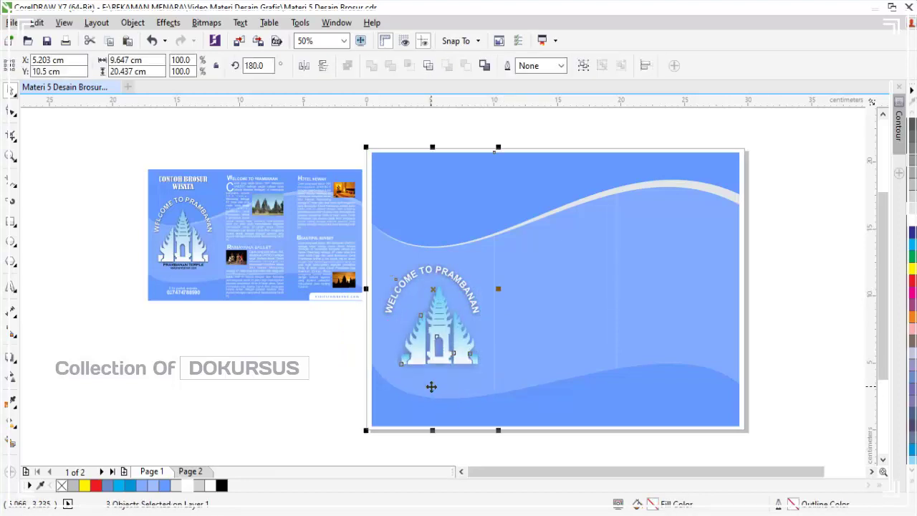
{"action": "left_click", "coordinate": [297, 359]}
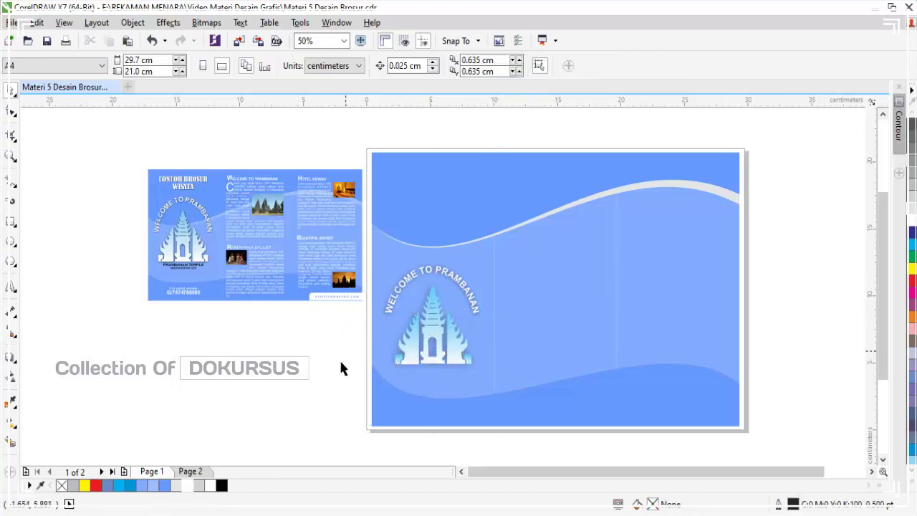
- Move the temple graphic and curved welcome text up together by about 1.5 cm within the cover panel
{"action": "left_click_drag", "start_coordinate": [338, 405], "coordinate": [528, 253]}
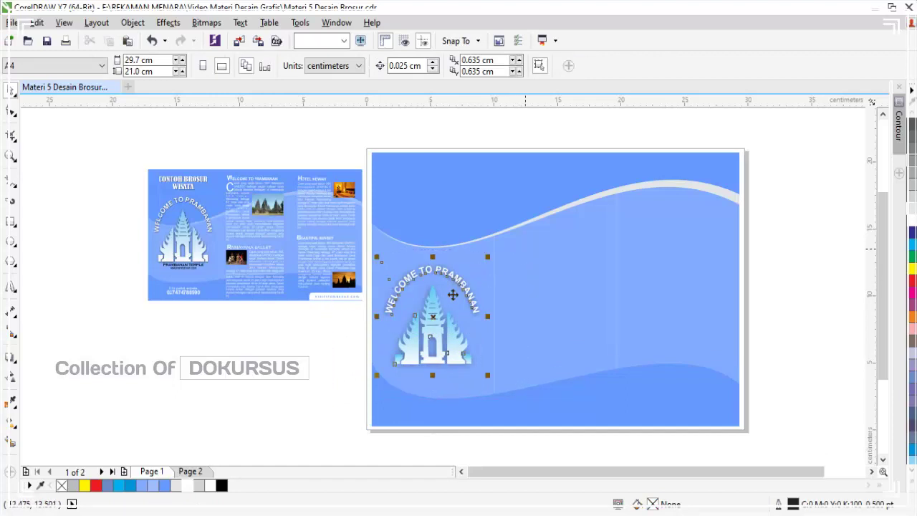
{"action": "left_click_drag", "start_coordinate": [434, 318], "coordinate": [434, 298]}
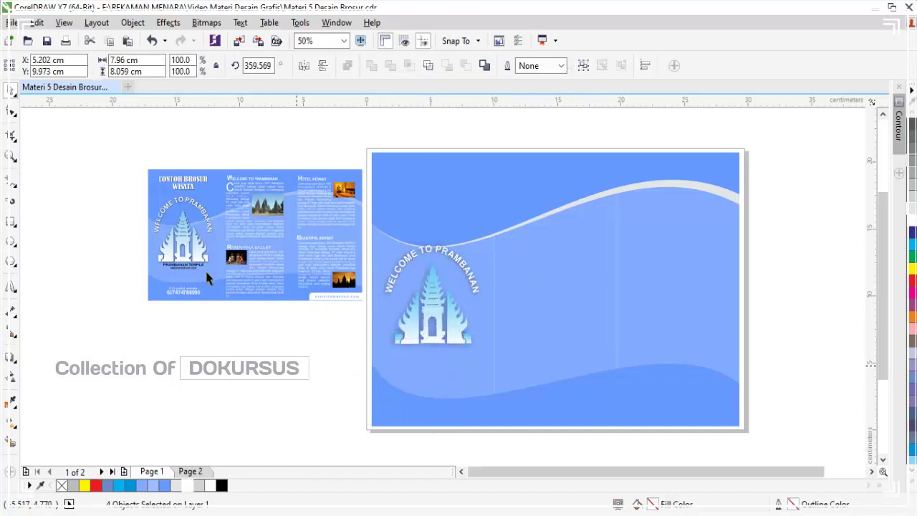
{"action": "key", "text": "Escape"}
- Check the caption under the sample's temple and add the artistic text "PRAMBANAN TEMPLE" below the temple graphic
{"action": "scroll", "coordinate": [208, 278], "scroll_direction": "up", "scroll_amount": 2}
{"action": "scroll", "coordinate": [209, 281], "scroll_direction": "up", "scroll_amount": 1}
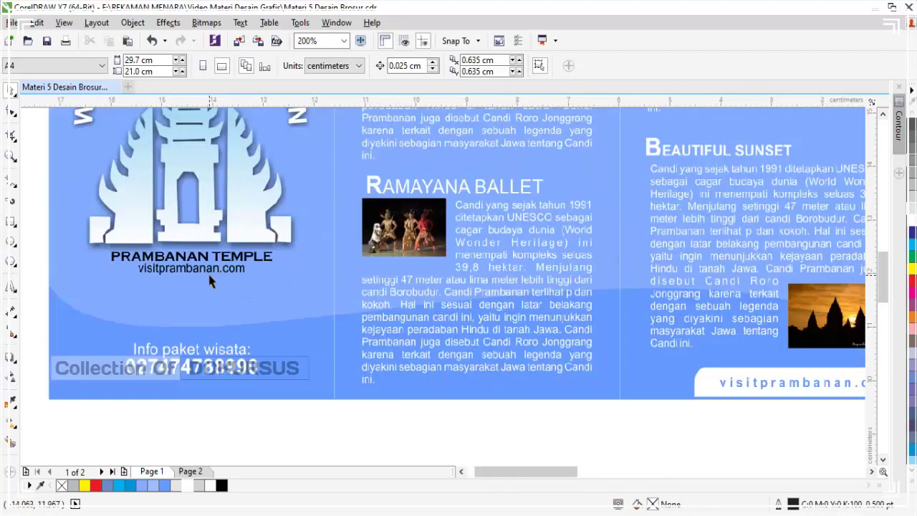
{"action": "scroll", "coordinate": [210, 281], "scroll_direction": "down", "scroll_amount": 1}
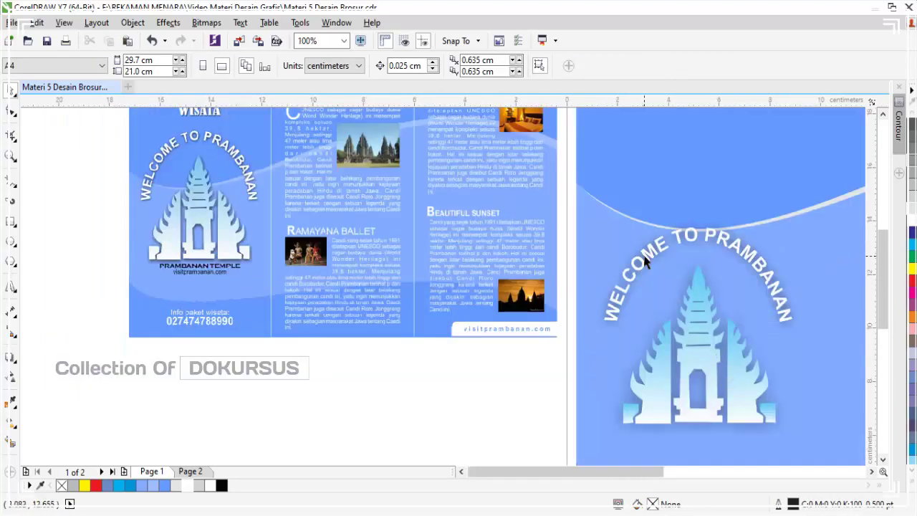
{"action": "scroll", "coordinate": [642, 252], "scroll_direction": "down", "scroll_amount": 1}
{"action": "scroll", "coordinate": [761, 380], "scroll_direction": "up", "scroll_amount": 1}
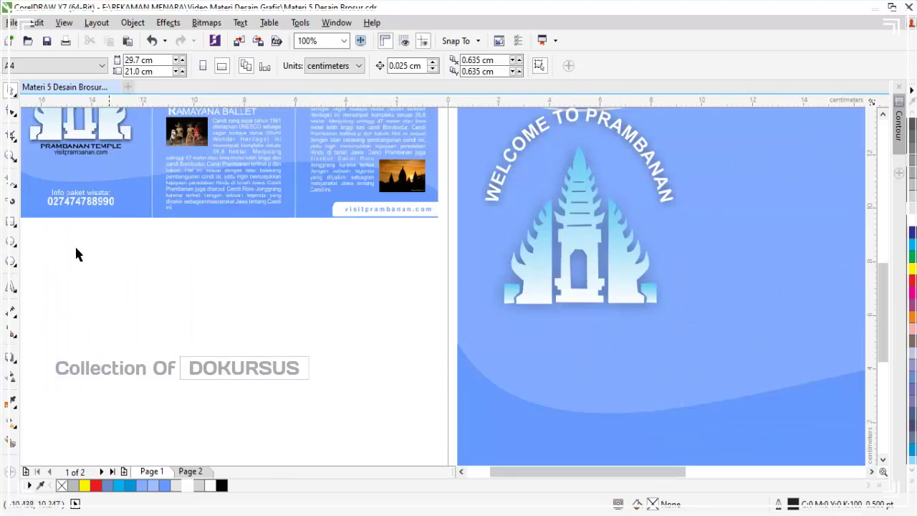
{"action": "left_click", "coordinate": [12, 286]}
{"action": "left_click", "coordinate": [510, 334]}
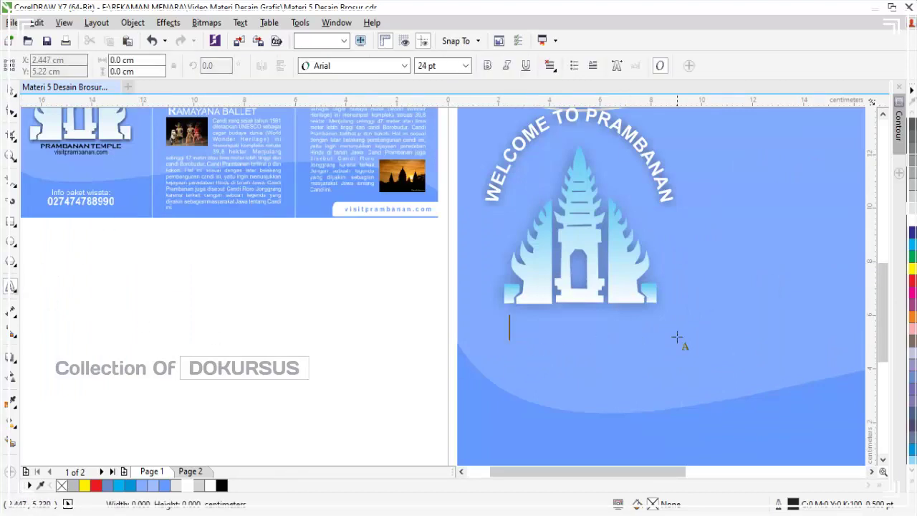
{"action": "key", "text": "BackSpace"}
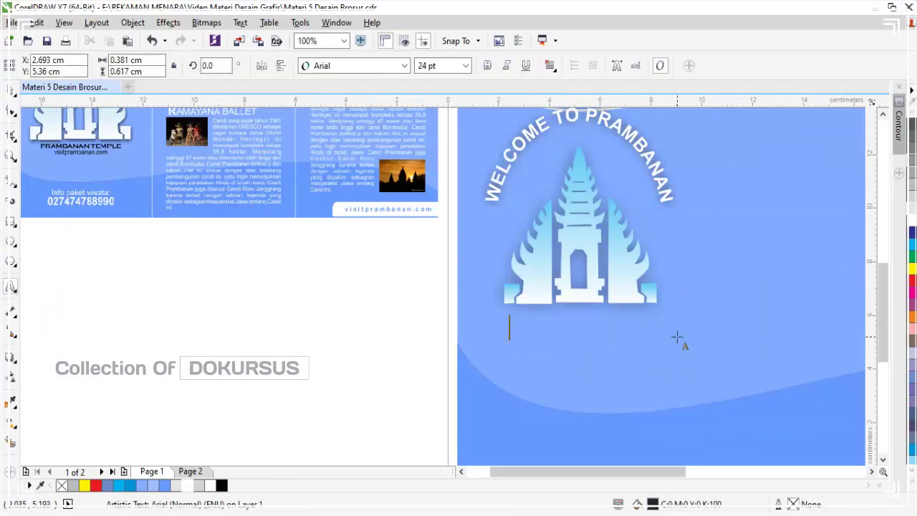
{"action": "type", "text": "PRAMBANA "}
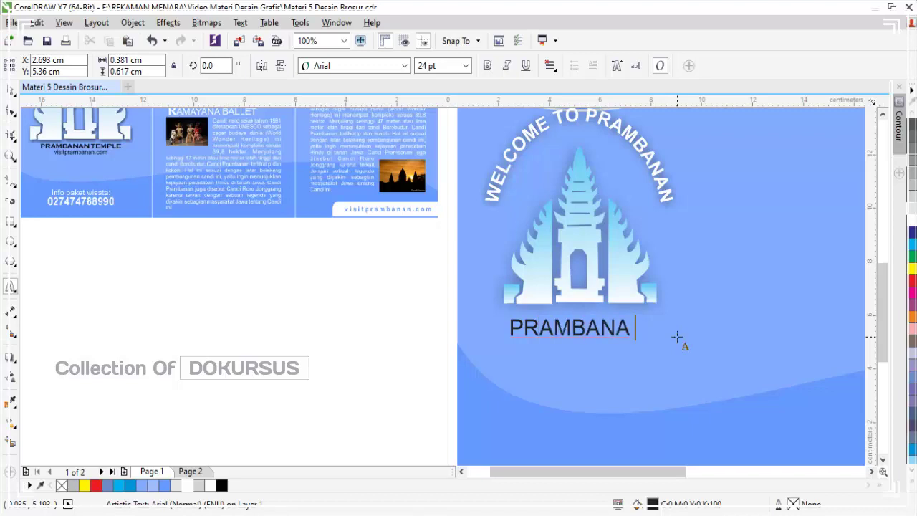
{"action": "type", "text": "TEMPLE"}
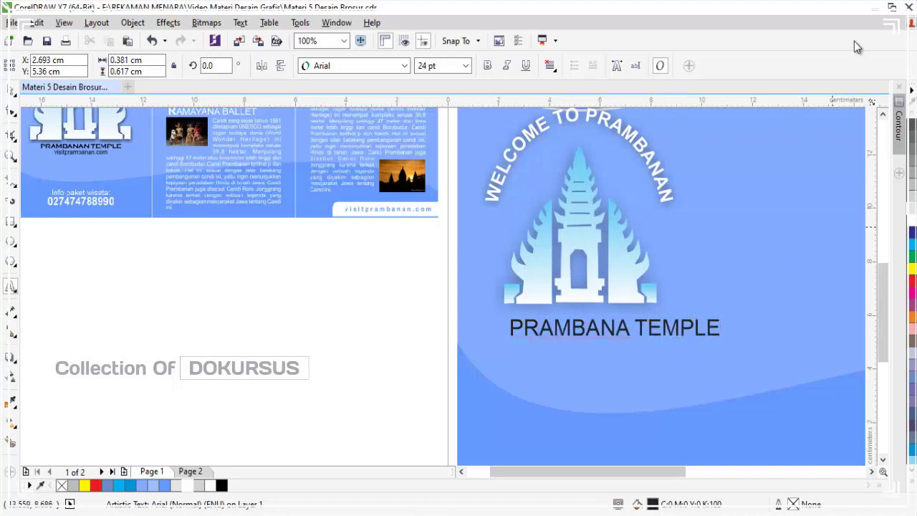
{"action": "key", "text": "ctrl+space"}
{"action": "left_click", "coordinate": [628, 327]}
{"action": "type", "text": "N"}
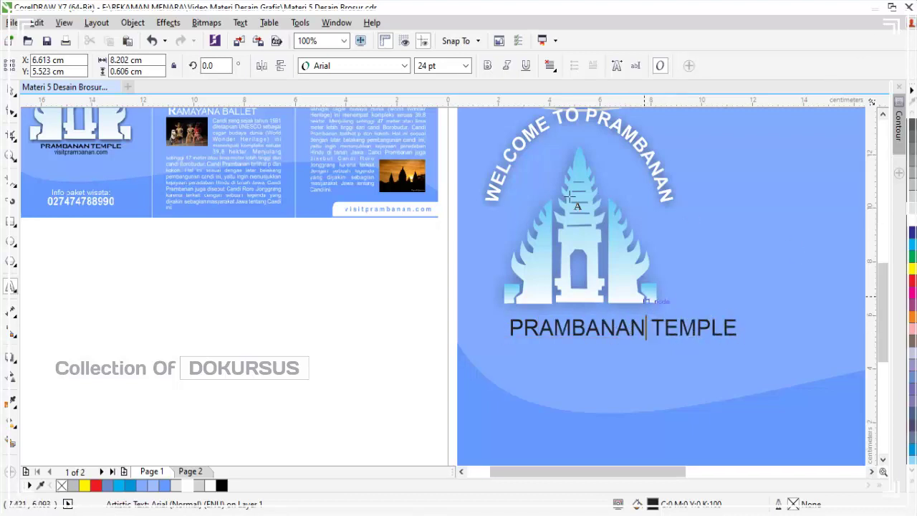
- Set the "PRAMBANAN TEMPLE" caption in Franklin Gothic Heavy and scale it down to about 17.5 pt
{"action": "left_click", "coordinate": [11, 88]}
{"action": "left_click", "coordinate": [404, 65]}
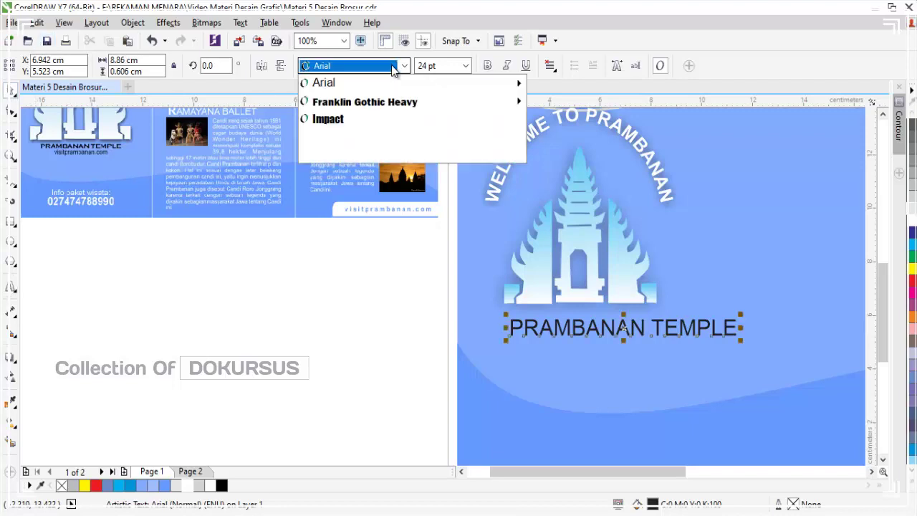
{"action": "left_click", "coordinate": [365, 107]}
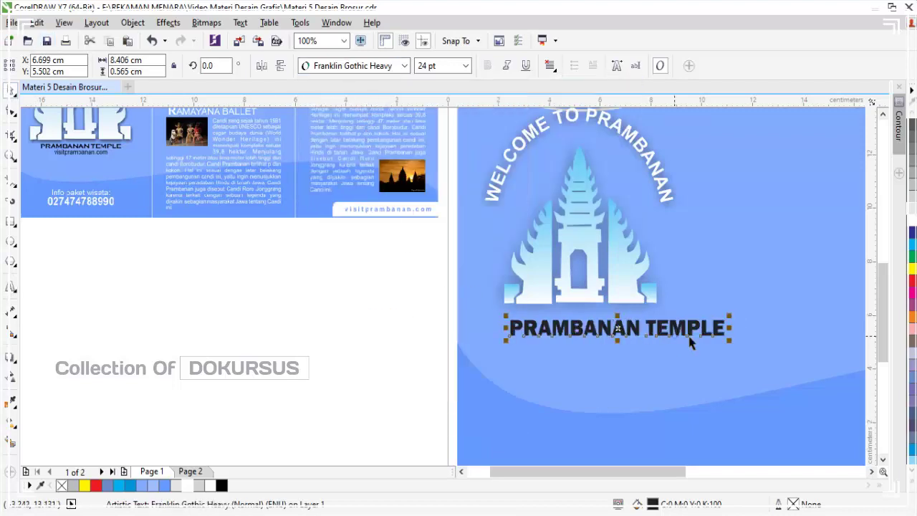
{"action": "left_click_drag", "start_coordinate": [728, 315], "coordinate": [666, 315]}
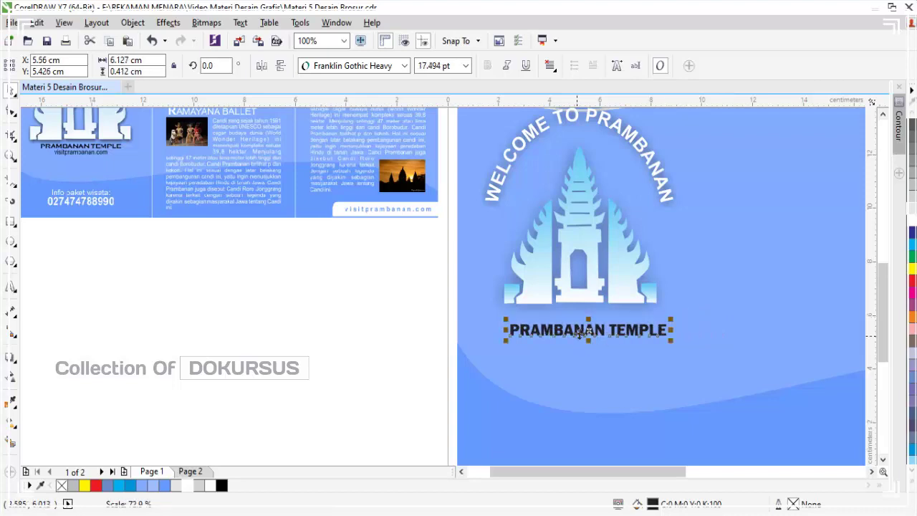
- Place the "PRAMBANAN TEMPLE" caption just beneath the temple graphic and align their left edges
{"action": "left_click_drag", "start_coordinate": [580, 334], "coordinate": [583, 318]}
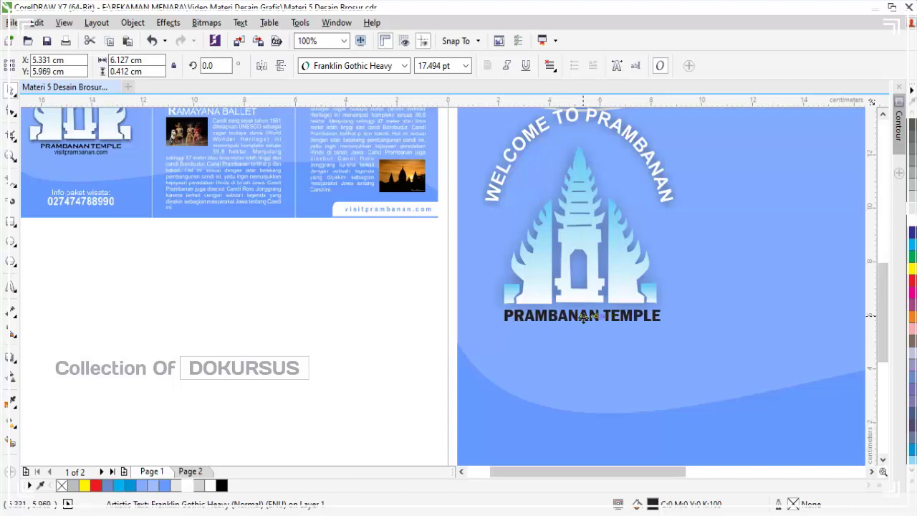
{"action": "left_click", "coordinate": [358, 334]}
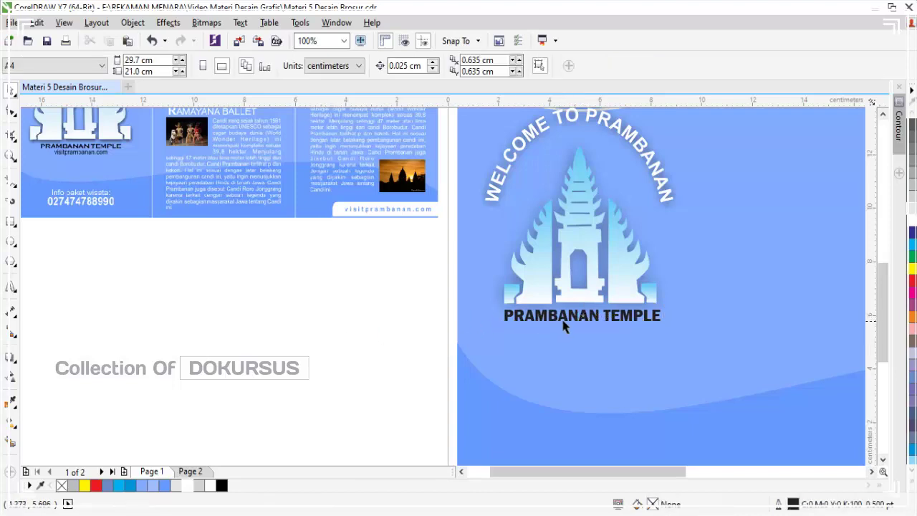
{"action": "left_click", "coordinate": [571, 319]}
{"action": "scroll", "coordinate": [570, 317], "scroll_direction": "up", "scroll_amount": 2}
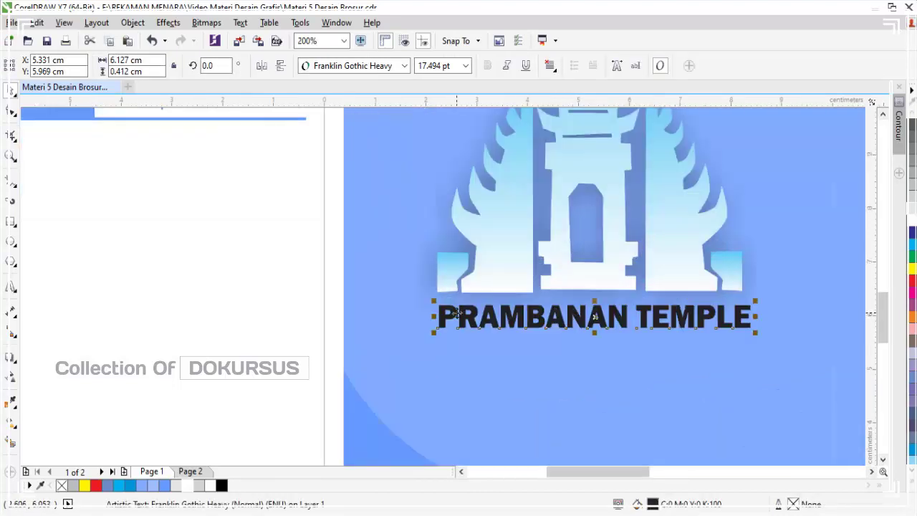
{"action": "scroll", "coordinate": [456, 313], "scroll_direction": "up", "scroll_amount": 2}
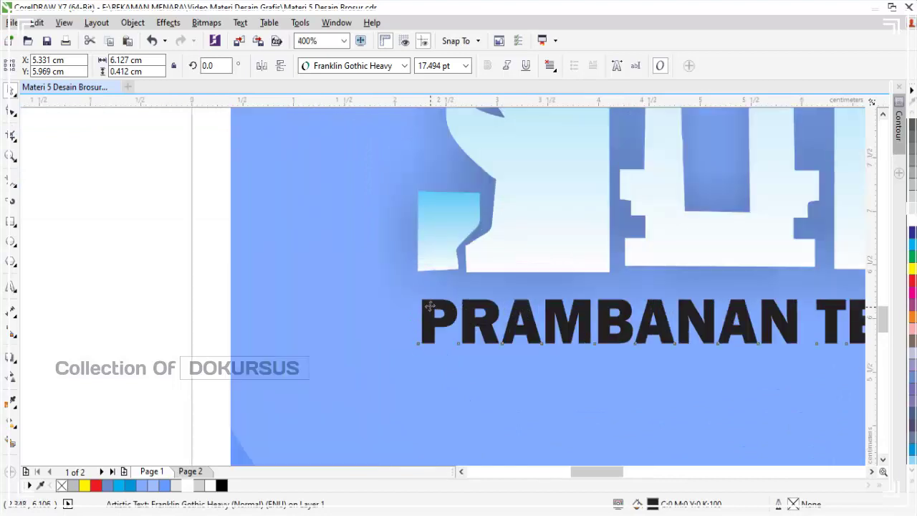
{"action": "left_click_drag", "start_coordinate": [429, 307], "coordinate": [426, 281]}
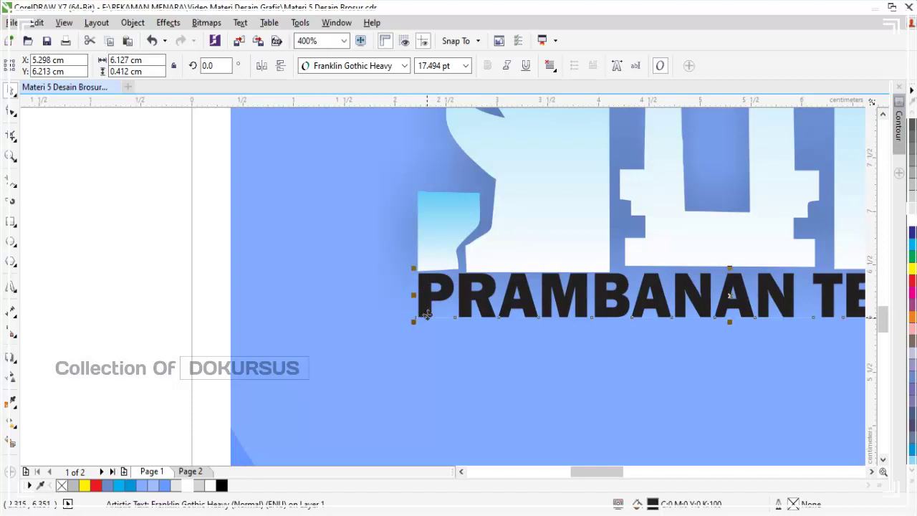
{"action": "left_click_drag", "start_coordinate": [426, 312], "coordinate": [430, 332]}
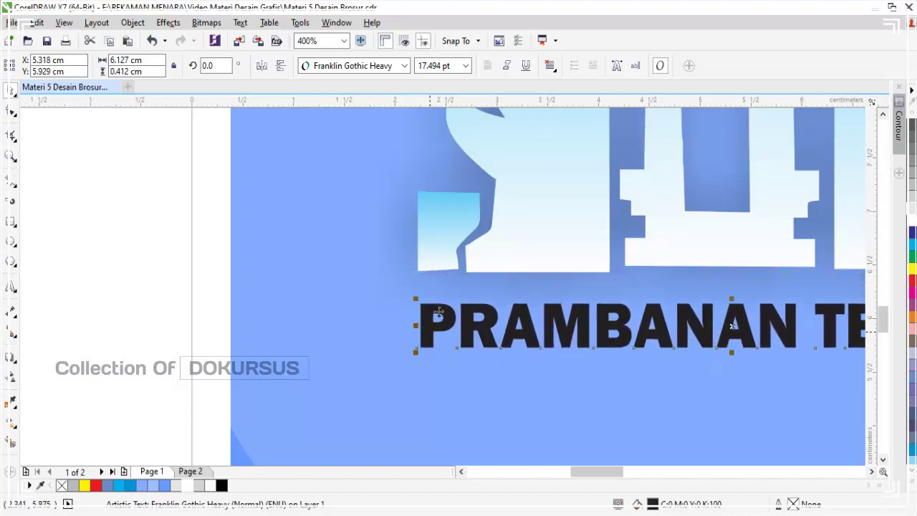
{"action": "left_click", "coordinate": [444, 251], "text": "shift"}
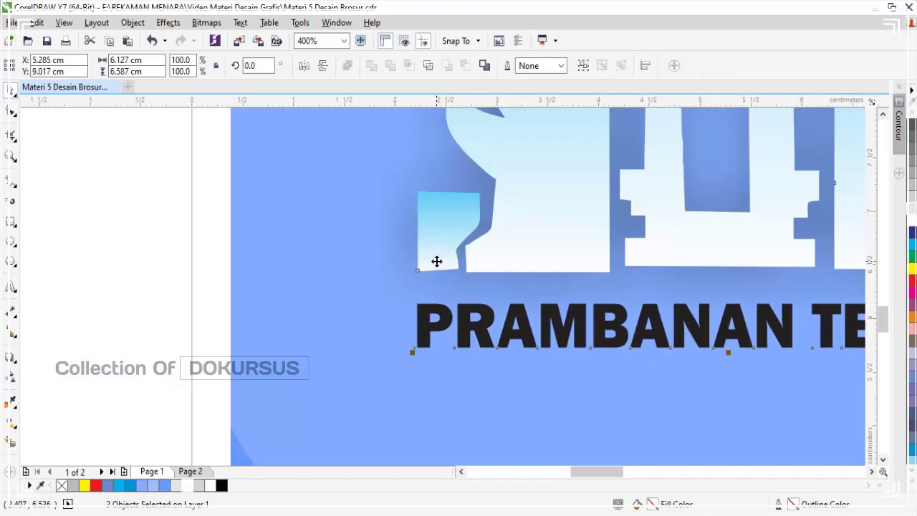
{"action": "key", "text": "Escape"}
- Scale the caption proportionally to about 6 cm wide so its right edge meets the temple's base corner, and deselect it
{"action": "scroll", "coordinate": [501, 308], "scroll_direction": "down", "scroll_amount": 1}
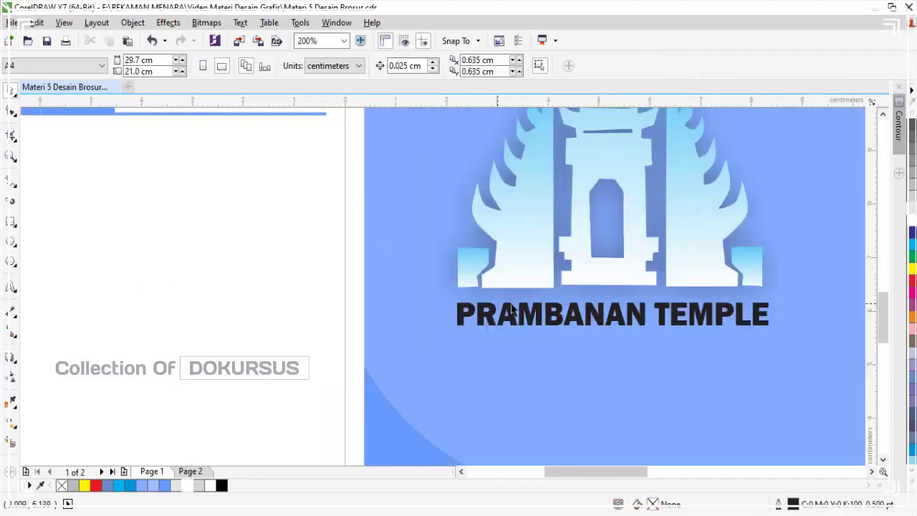
{"action": "scroll", "coordinate": [795, 314], "scroll_direction": "up", "scroll_amount": 1}
{"action": "scroll", "coordinate": [753, 310], "scroll_direction": "up", "scroll_amount": 1}
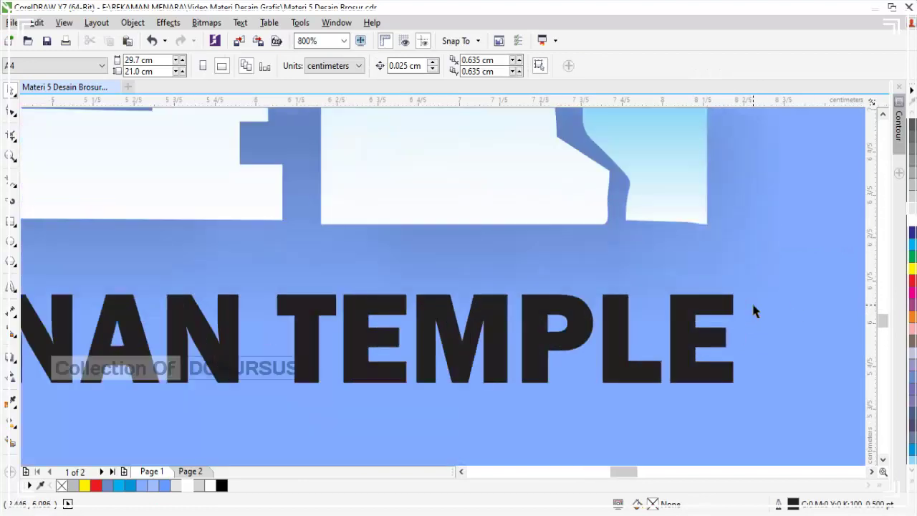
{"action": "left_click", "coordinate": [717, 304]}
{"action": "left_click_drag", "start_coordinate": [740, 293], "coordinate": [714, 232]}
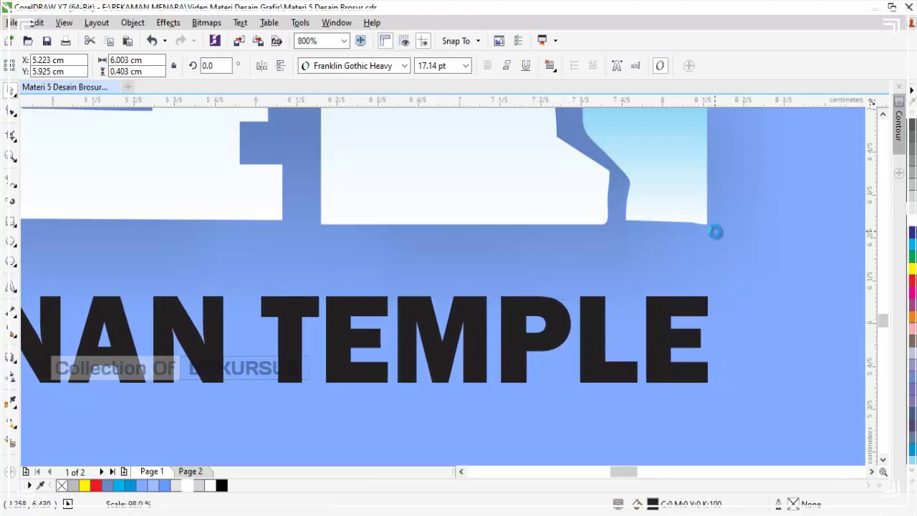
{"action": "scroll", "coordinate": [455, 236], "scroll_direction": "down", "scroll_amount": 3}
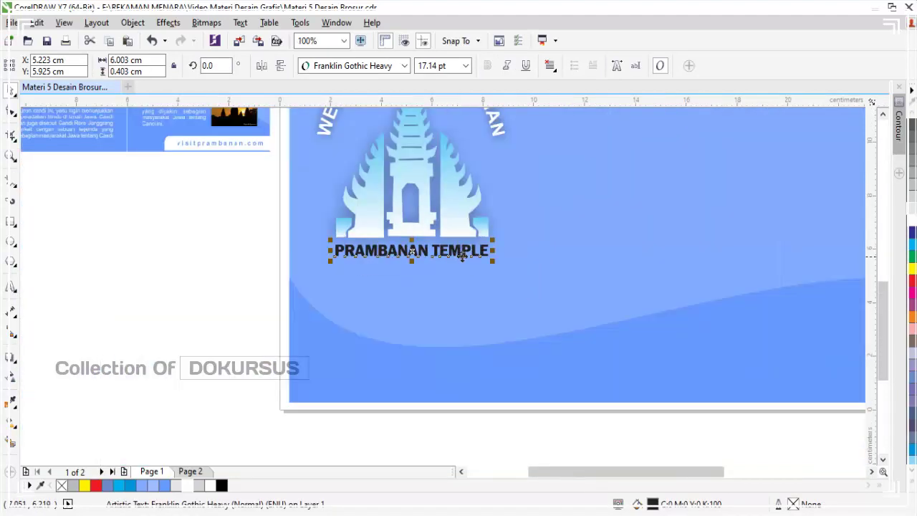
{"action": "scroll", "coordinate": [462, 256], "scroll_direction": "down", "scroll_amount": 1}
{"action": "left_click", "coordinate": [254, 297]}
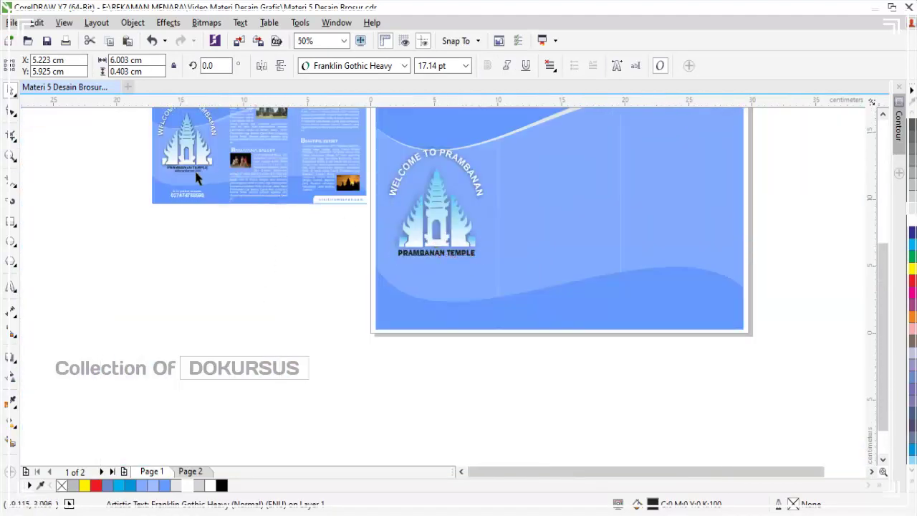
- Compare the cover with the sample brochure and zoom in on the sample's inner text and photo columns
{"action": "scroll", "coordinate": [321, 241], "scroll_direction": "up", "scroll_amount": 1}
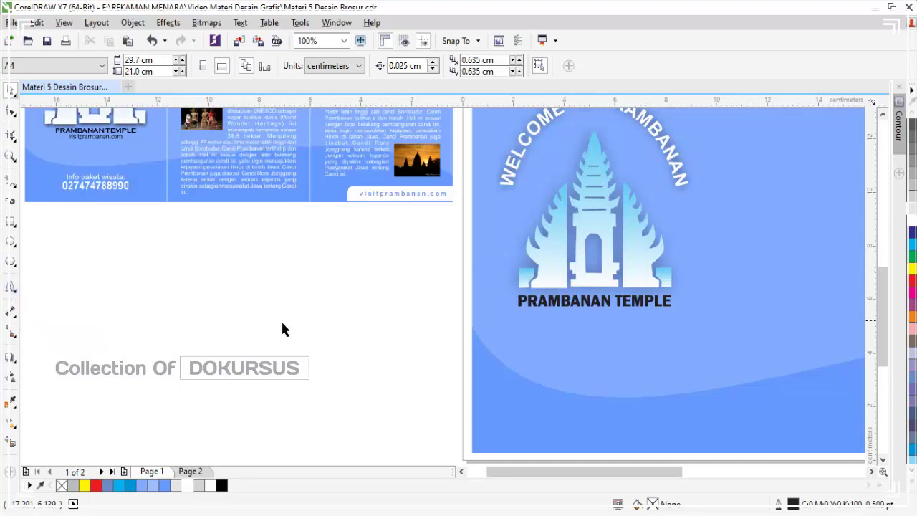
{"action": "left_click", "coordinate": [10, 285]}
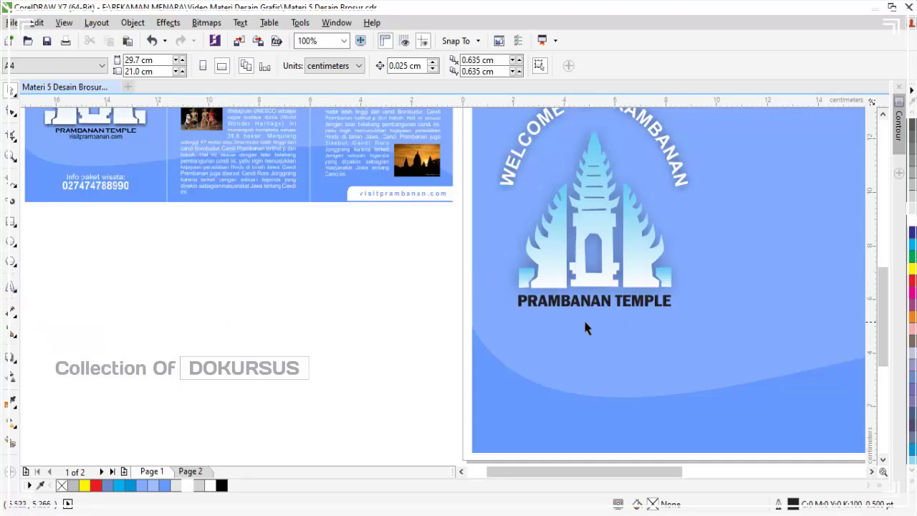
{"action": "scroll", "coordinate": [617, 330], "scroll_direction": "down", "scroll_amount": 2}
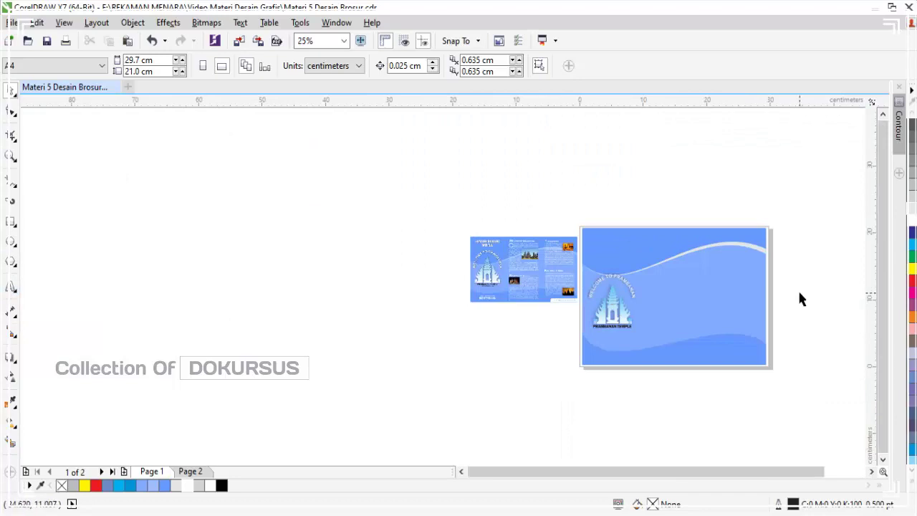
{"action": "scroll", "coordinate": [797, 289], "scroll_direction": "up", "scroll_amount": 1}
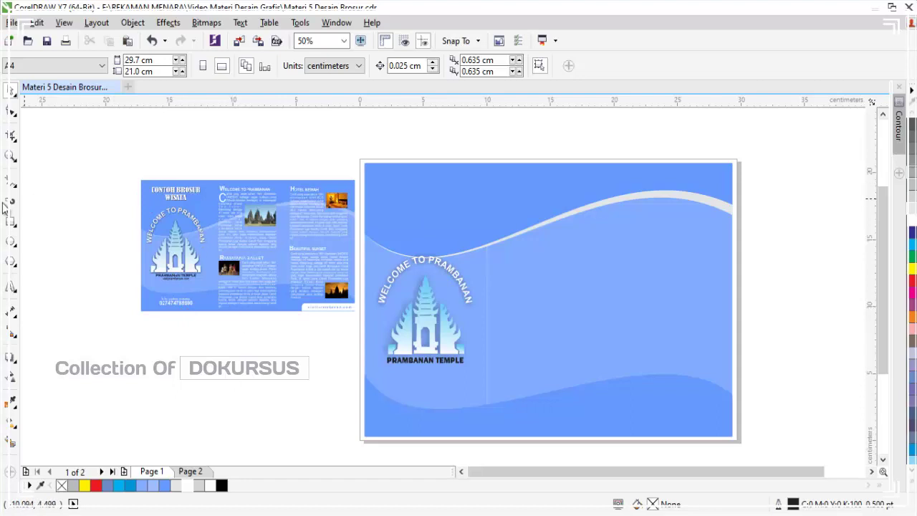
{"action": "left_click", "coordinate": [11, 155]}
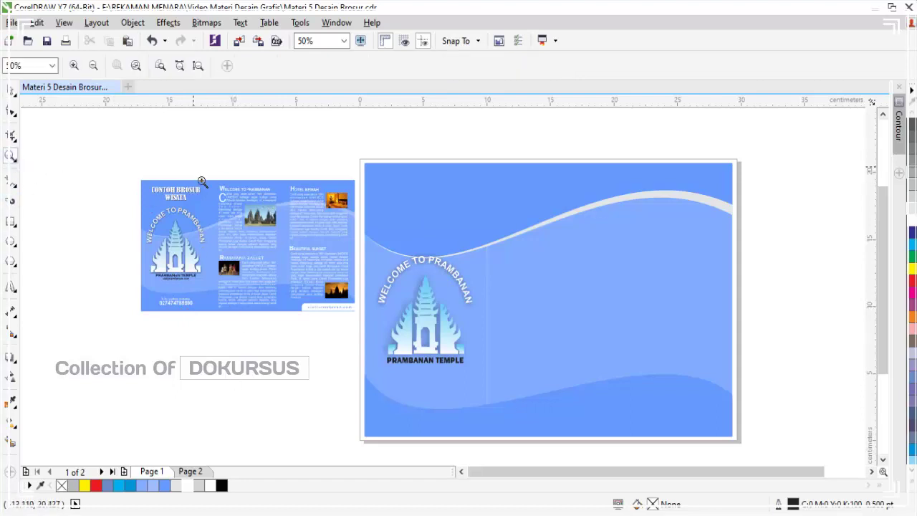
{"action": "left_click_drag", "start_coordinate": [193, 168], "coordinate": [366, 263]}
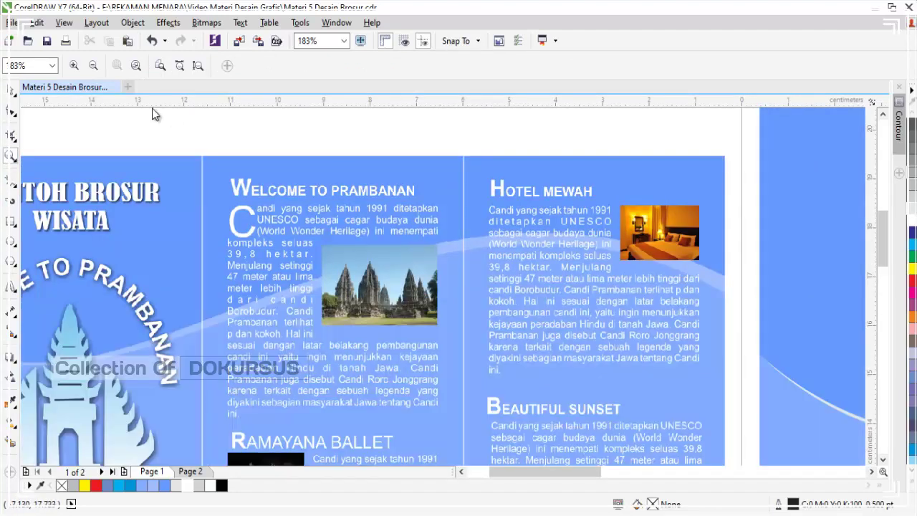
- Add the artistic text "WELCOME TO PRAMBANAN" in capitals over the dark blue area to the right of the cover panel
{"action": "left_click", "coordinate": [11, 90]}
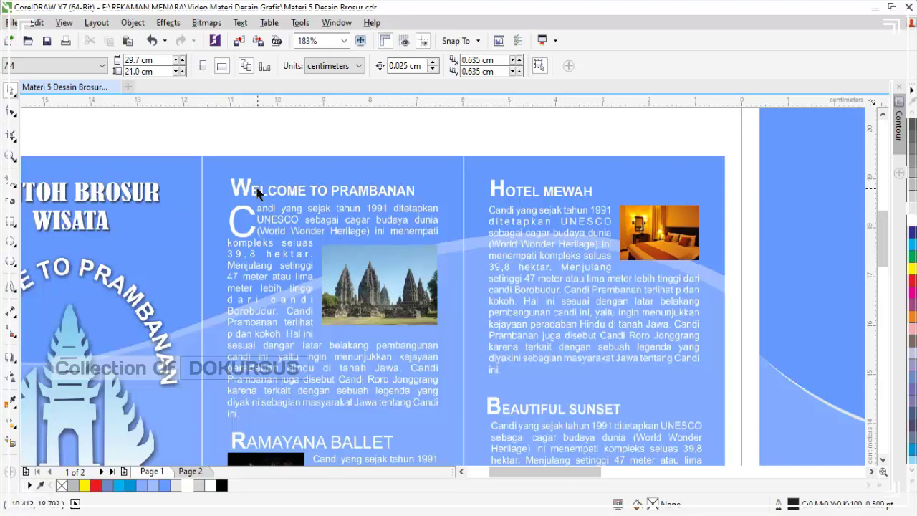
{"action": "scroll", "coordinate": [258, 192], "scroll_direction": "down", "scroll_amount": 2}
{"action": "scroll", "coordinate": [599, 211], "scroll_direction": "down", "scroll_amount": 2}
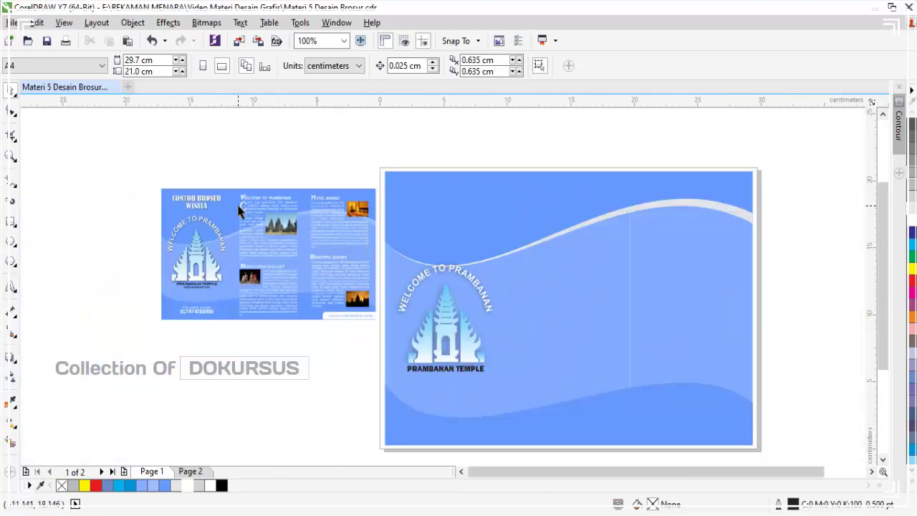
{"action": "scroll", "coordinate": [639, 254], "scroll_direction": "up", "scroll_amount": 1}
{"action": "scroll", "coordinate": [516, 216], "scroll_direction": "down", "scroll_amount": 1}
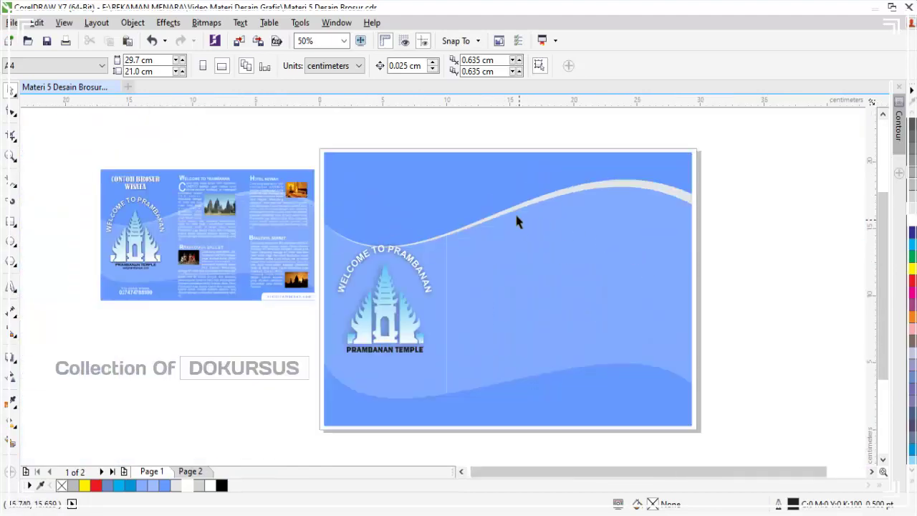
{"action": "scroll", "coordinate": [508, 208], "scroll_direction": "up", "scroll_amount": 1}
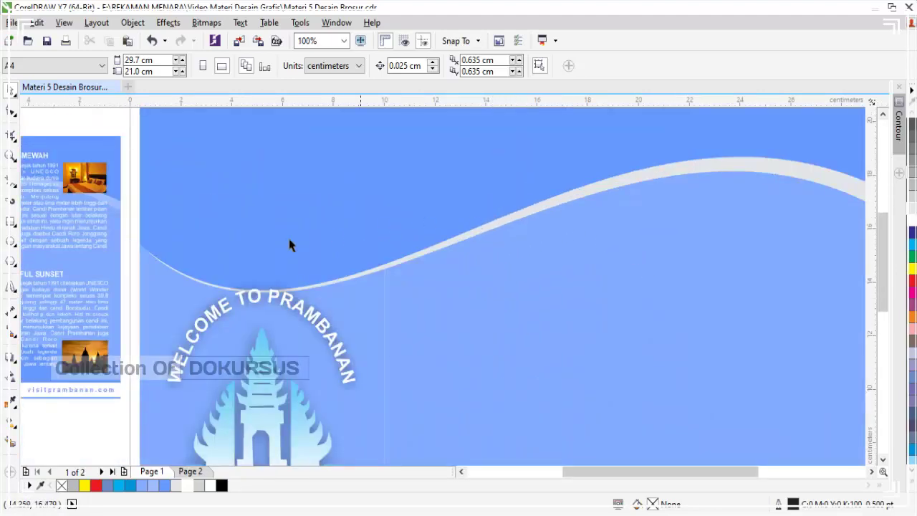
{"action": "left_click", "coordinate": [10, 287]}
{"action": "left_click", "coordinate": [437, 179]}
{"action": "type", "text": "W"}
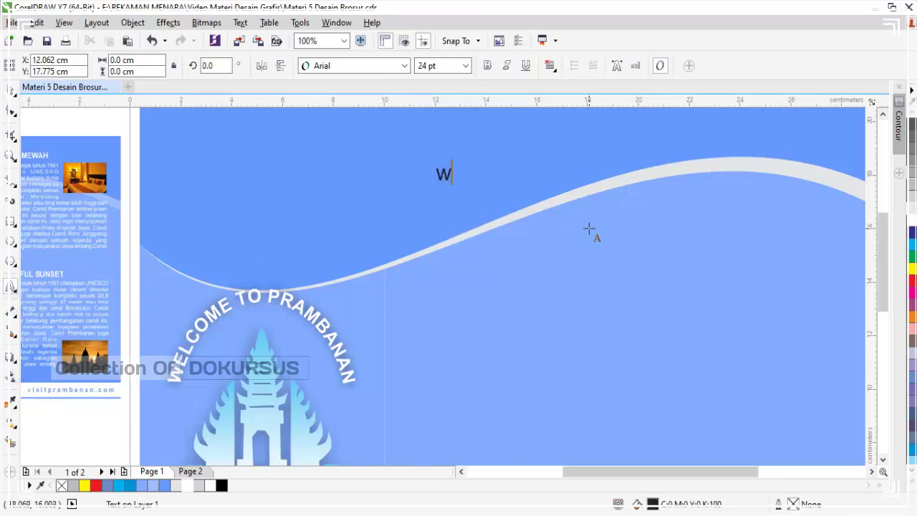
{"action": "key", "text": "Escape"}
{"action": "key", "text": "BackSpace"}
{"action": "type", "text": "WE"}
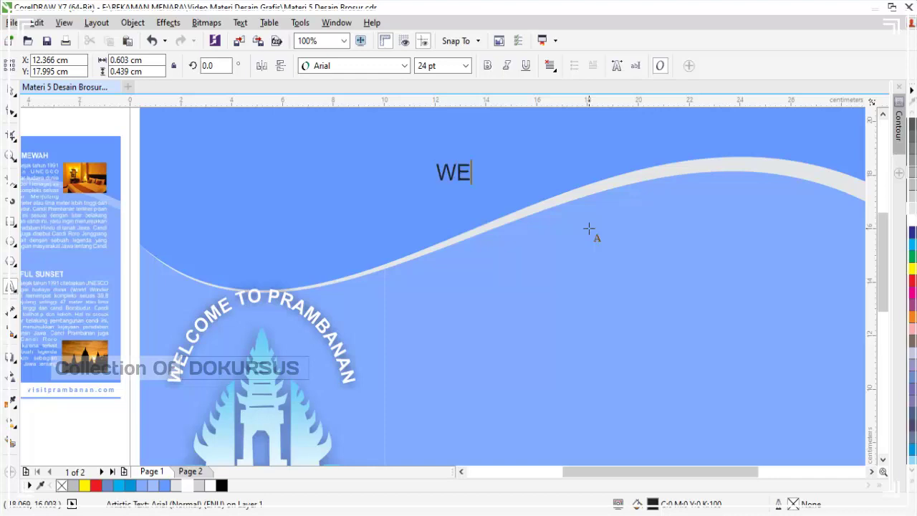
{"action": "type", "text": "LCOME TO P"}
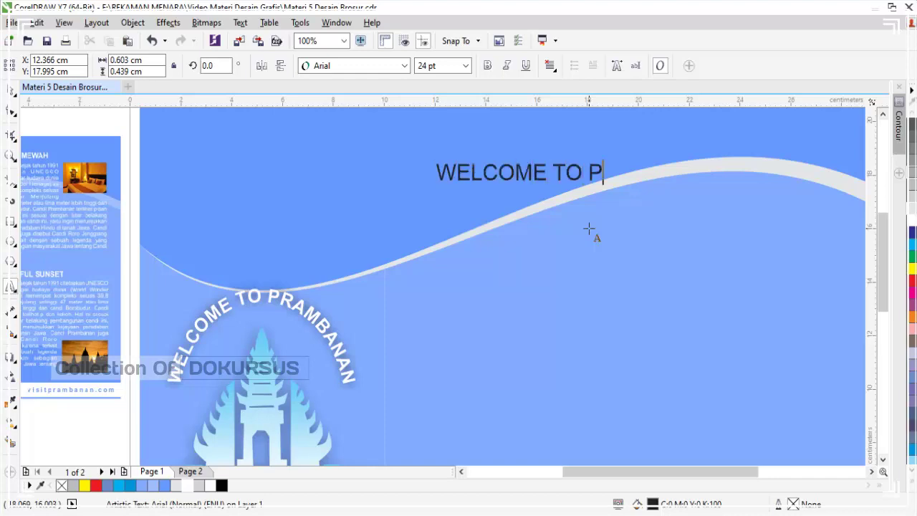
{"action": "type", "text": "RAMBANAN"}
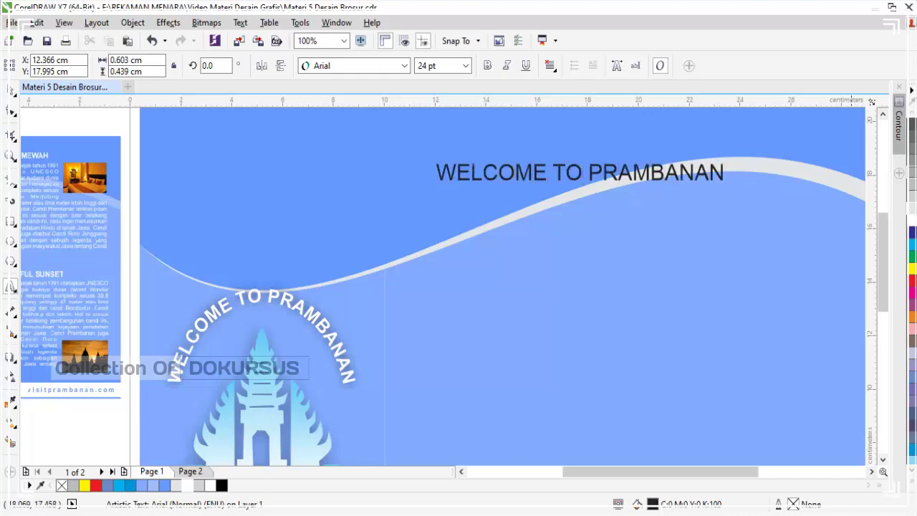
{"action": "key", "text": "Escape"}
{"action": "left_click", "coordinate": [11, 89]}
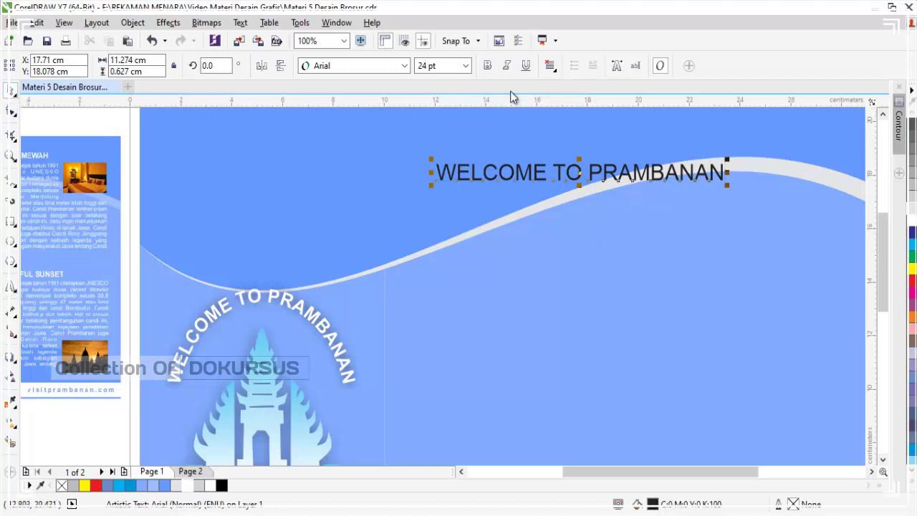
- Make the new heading bold at 16 pt and move it up near the brochure's upper edge
{"action": "left_click", "coordinate": [487, 66]}
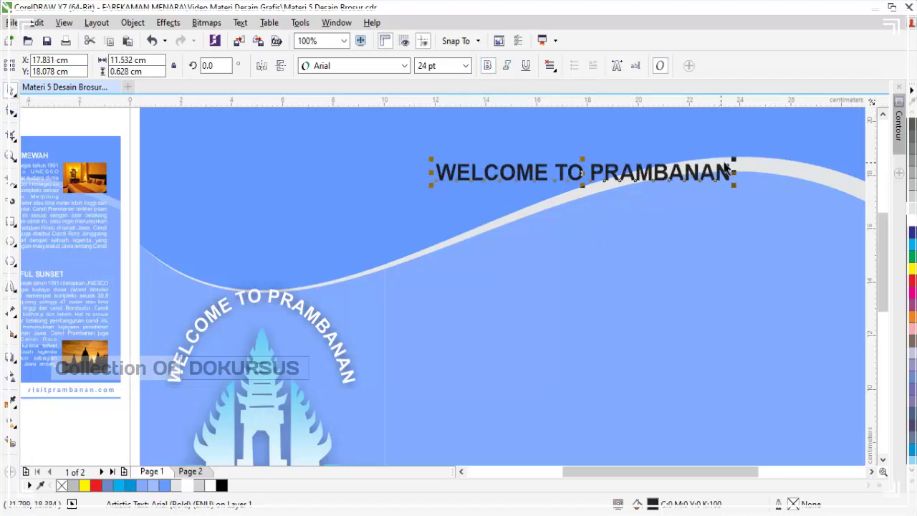
{"action": "left_click_drag", "start_coordinate": [707, 157], "coordinate": [605, 151]}
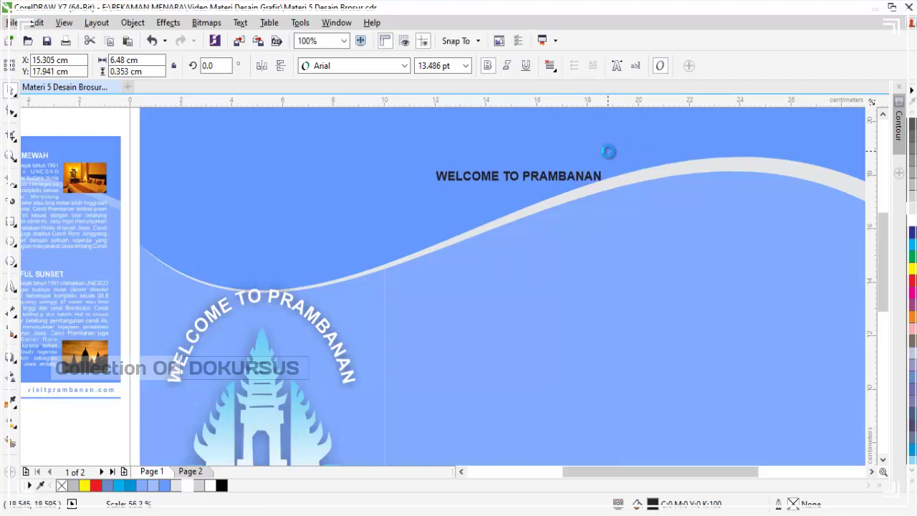
{"action": "left_click", "coordinate": [466, 66]}
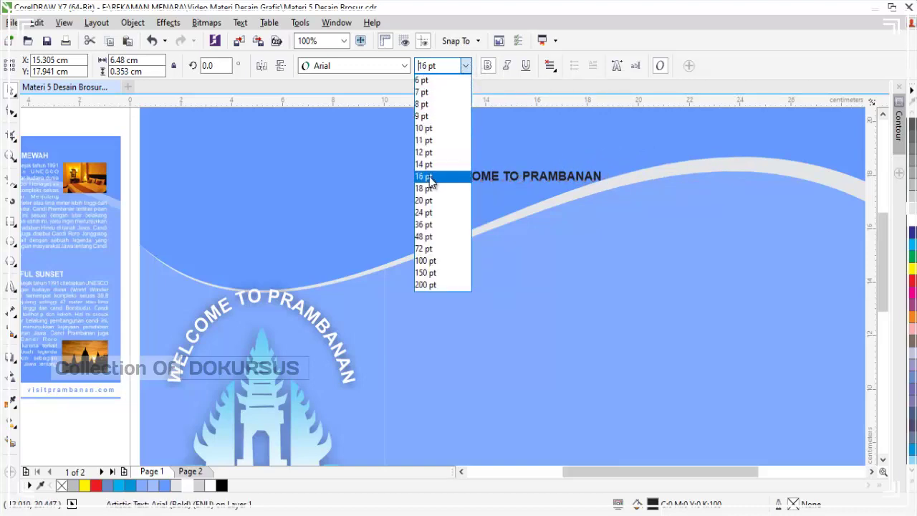
{"action": "left_click", "coordinate": [423, 176]}
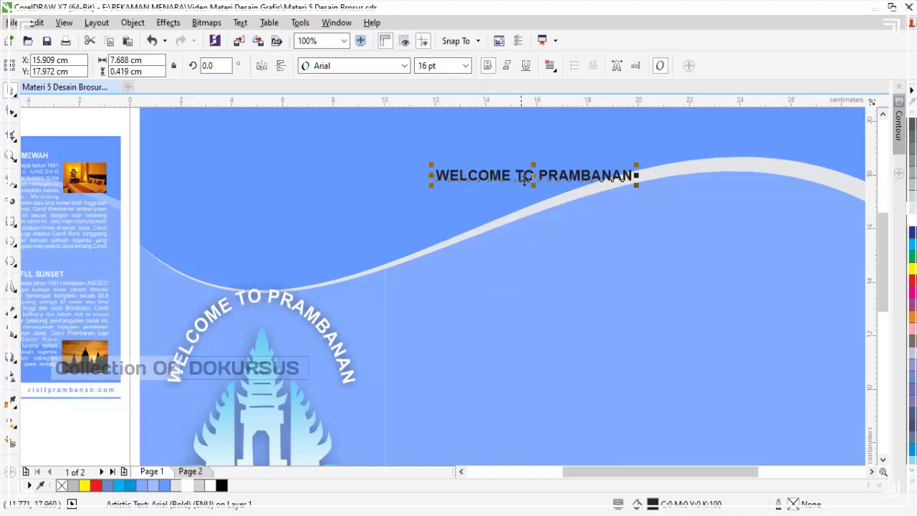
{"action": "left_click_drag", "start_coordinate": [525, 180], "coordinate": [492, 141]}
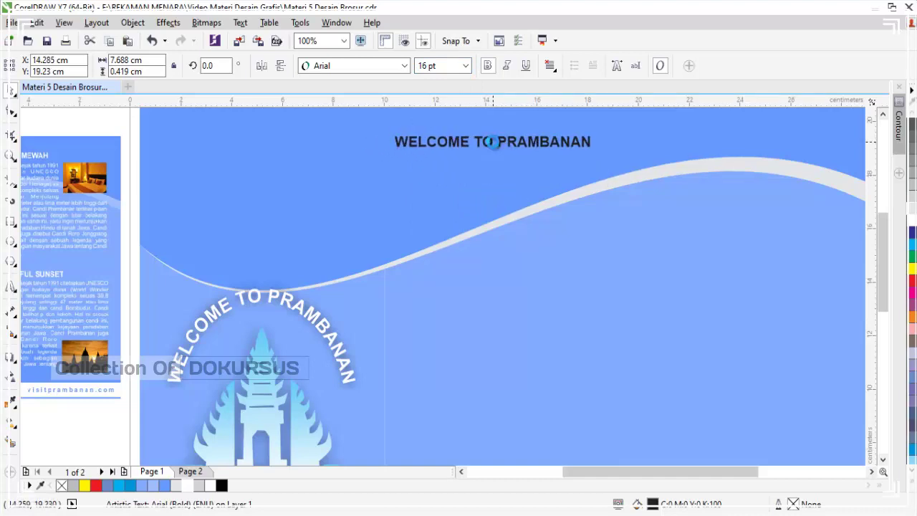
- Compare the heading's proportions with the sample brochure and reduce its font size to 14 pt
{"action": "scroll", "coordinate": [427, 186], "scroll_direction": "down", "scroll_amount": 2}
{"action": "scroll", "coordinate": [174, 179], "scroll_direction": "up", "scroll_amount": 2}
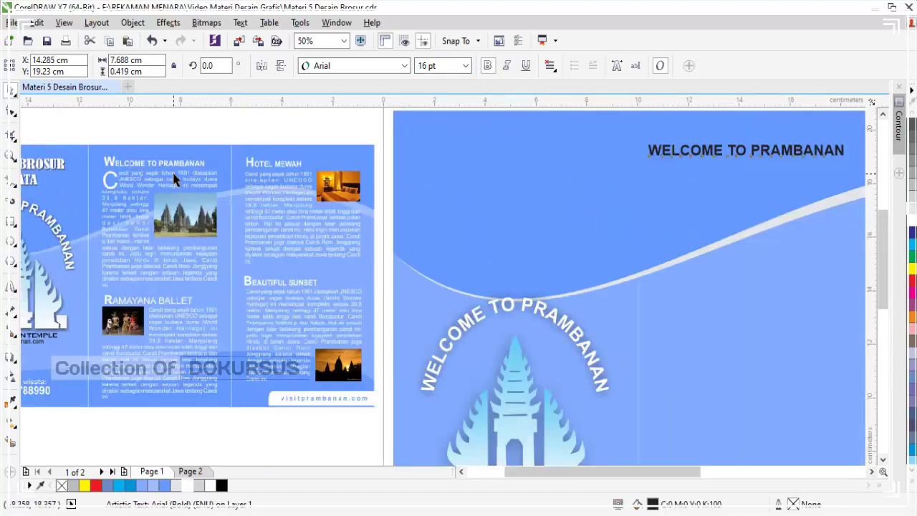
{"action": "scroll", "coordinate": [612, 155], "scroll_direction": "down", "scroll_amount": 2}
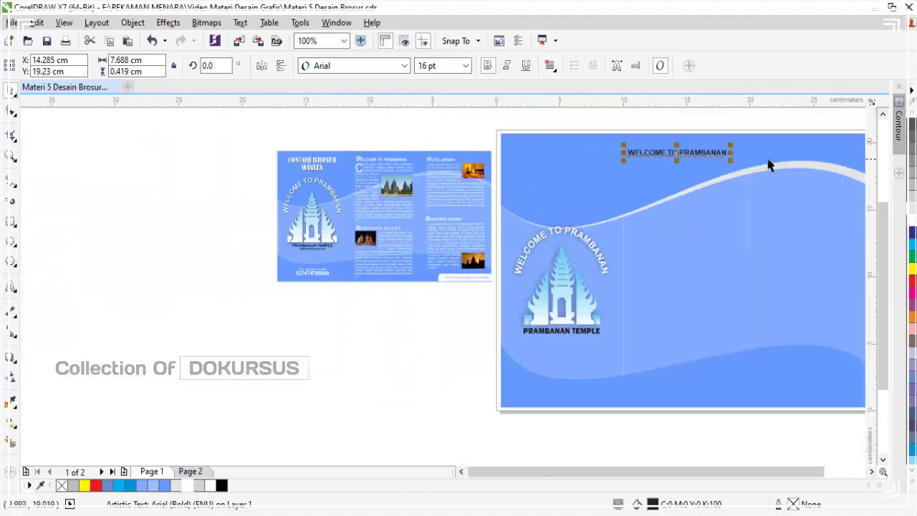
{"action": "scroll", "coordinate": [756, 158], "scroll_direction": "up", "scroll_amount": 2}
{"action": "left_click", "coordinate": [465, 65]}
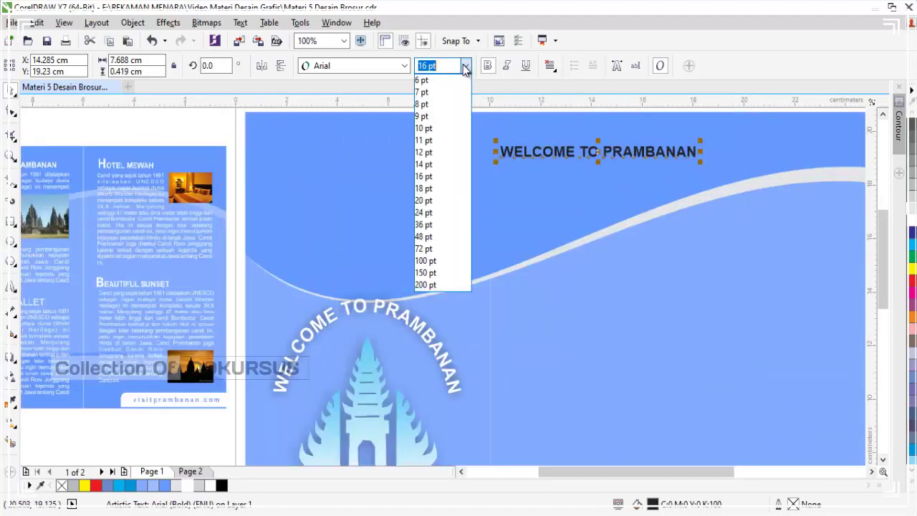
{"action": "left_click", "coordinate": [422, 164]}
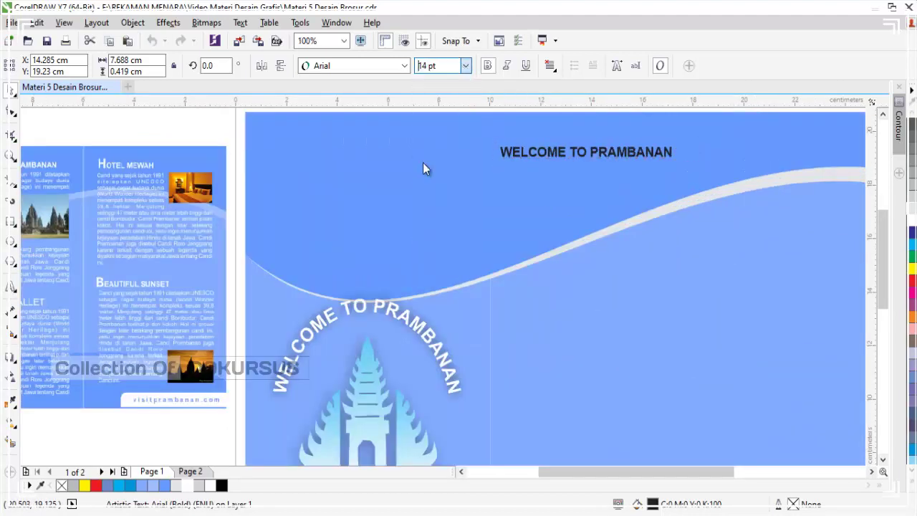
{"action": "key", "text": "Escape"}
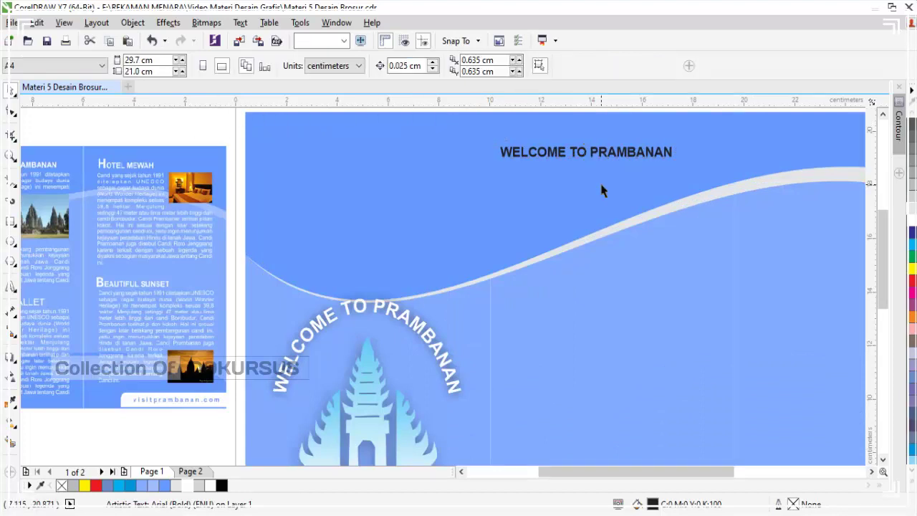
- Fill the "WELCOME TO PRAMBANAN" heading with white and deselect it
{"action": "scroll", "coordinate": [605, 190], "scroll_direction": "down", "scroll_amount": 2}
{"action": "scroll", "coordinate": [640, 153], "scroll_direction": "up", "scroll_amount": 2}
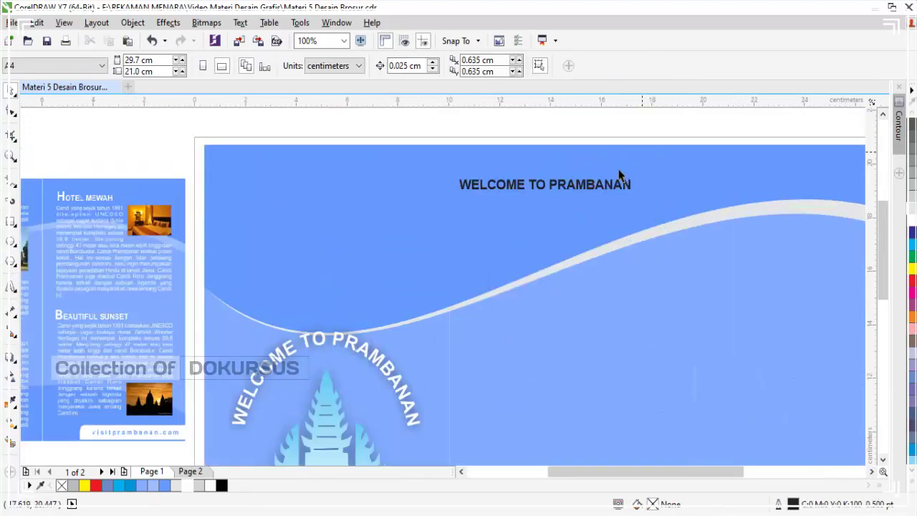
{"action": "left_click", "coordinate": [579, 188]}
{"action": "left_click", "coordinate": [912, 219]}
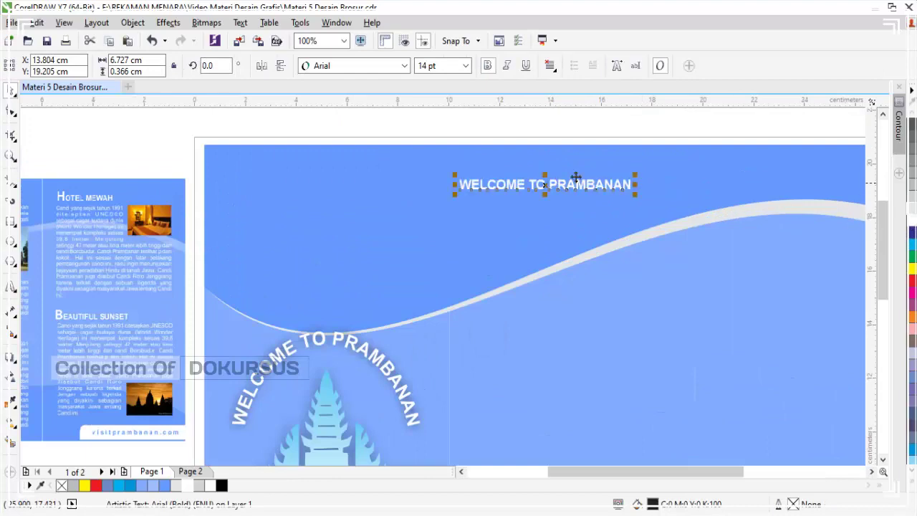
{"action": "key", "text": "Escape"}
- Check the sample heading's enlarged initial and insert a space after the W of the "WELCOME TO PRAMBANAN" heading
{"action": "scroll", "coordinate": [475, 161], "scroll_direction": "down", "scroll_amount": 2}
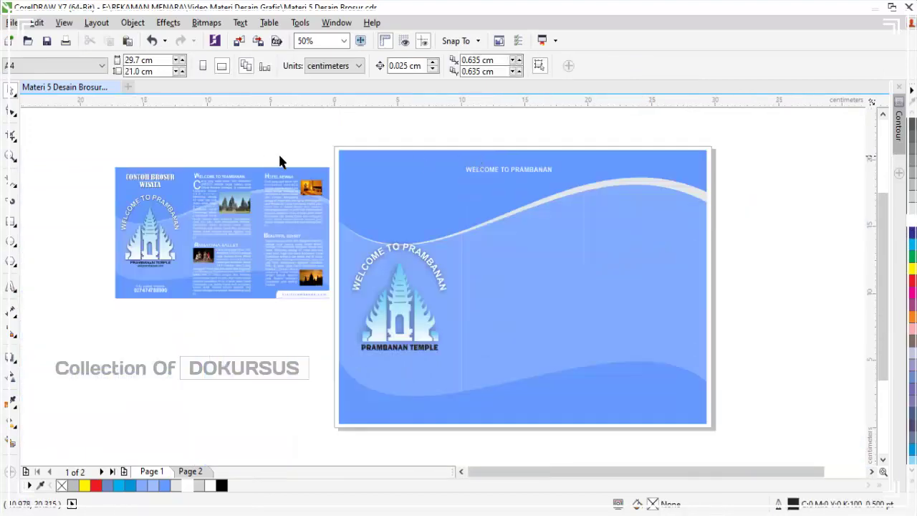
{"action": "scroll", "coordinate": [199, 185], "scroll_direction": "up", "scroll_amount": 2}
{"action": "scroll", "coordinate": [200, 183], "scroll_direction": "up", "scroll_amount": 2}
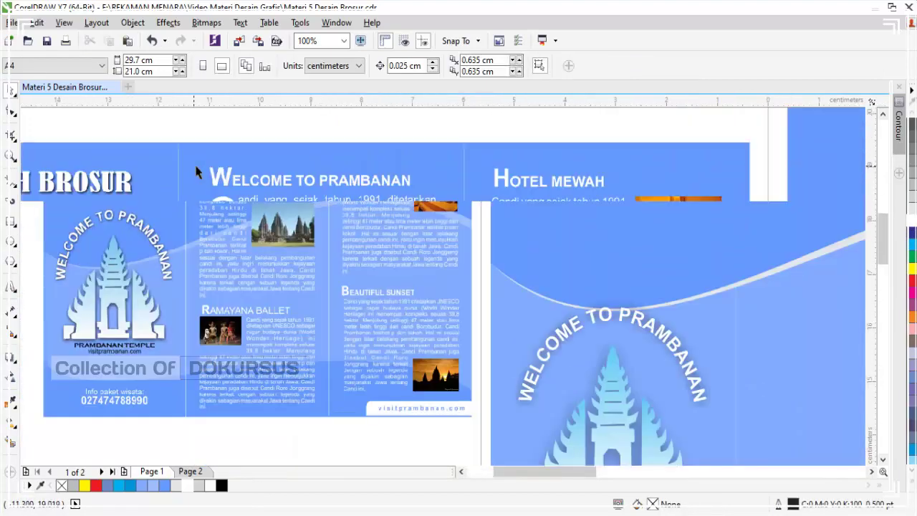
{"action": "scroll", "coordinate": [228, 183], "scroll_direction": "up", "scroll_amount": 2}
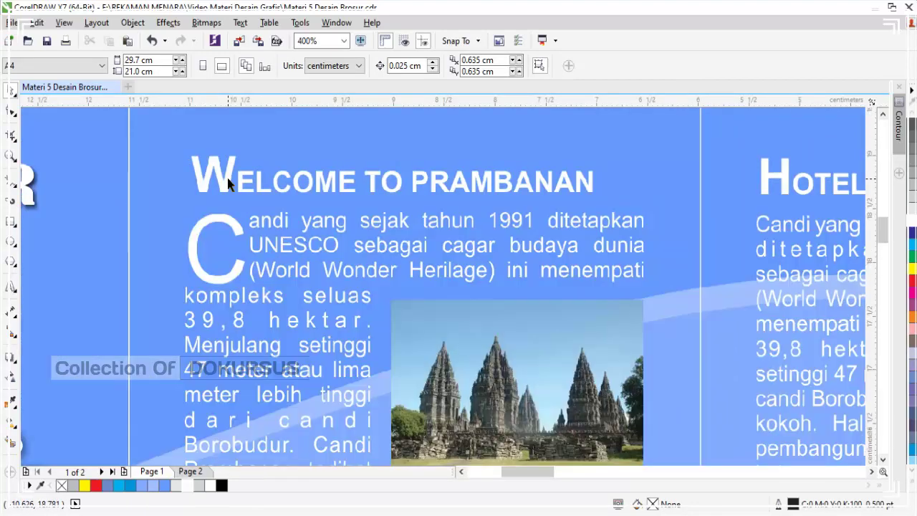
{"action": "scroll", "coordinate": [528, 184], "scroll_direction": "down", "scroll_amount": 3}
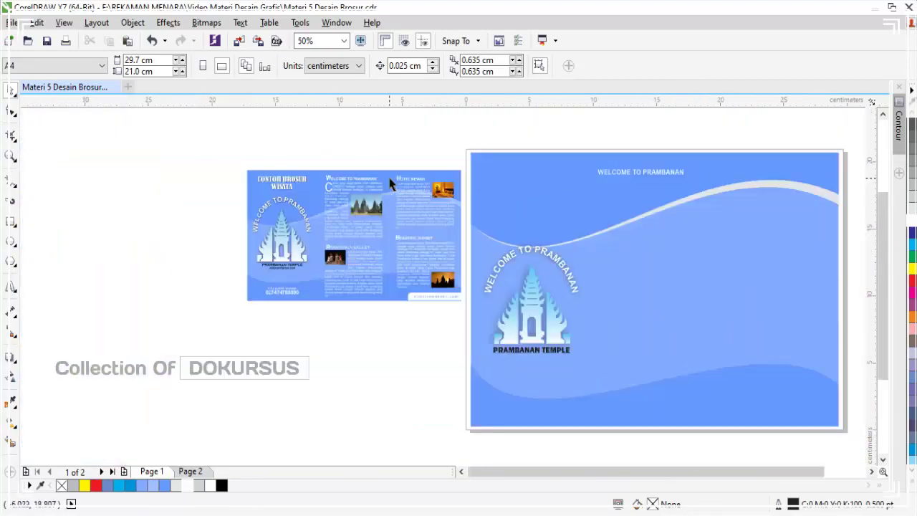
{"action": "scroll", "coordinate": [706, 164], "scroll_direction": "up", "scroll_amount": 1}
{"action": "scroll", "coordinate": [688, 182], "scroll_direction": "up", "scroll_amount": 1}
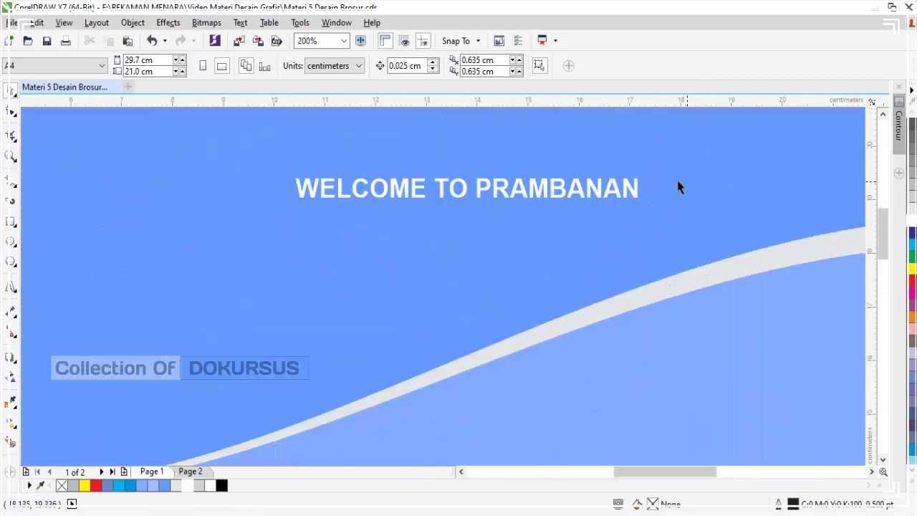
{"action": "left_click", "coordinate": [322, 189]}
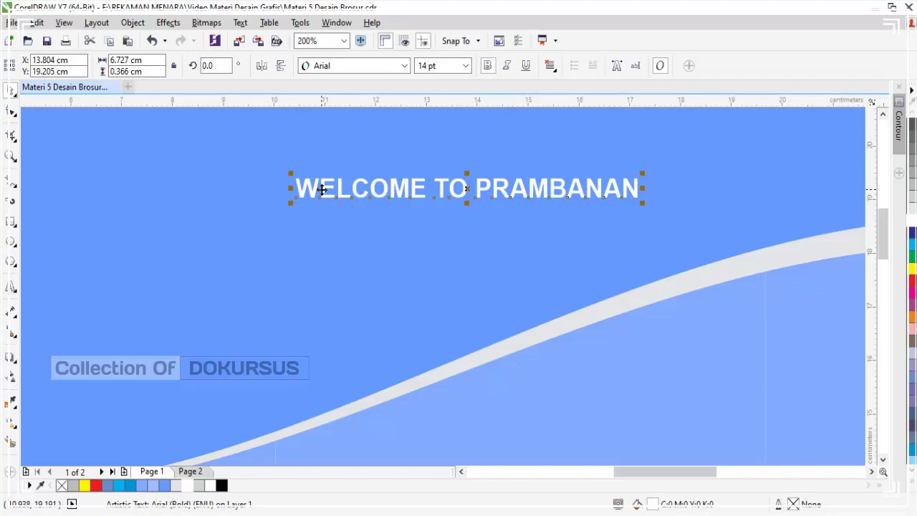
{"action": "double_click", "coordinate": [322, 189]}
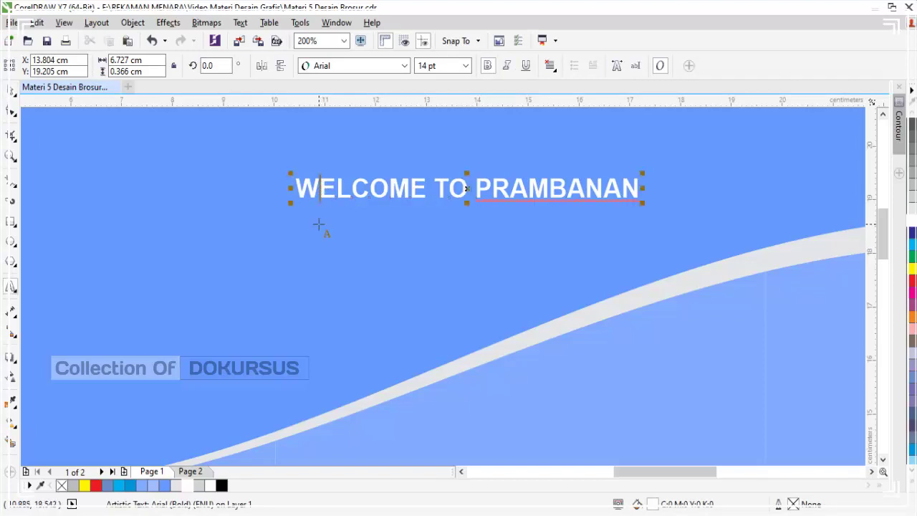
{"action": "left_click", "coordinate": [11, 89]}
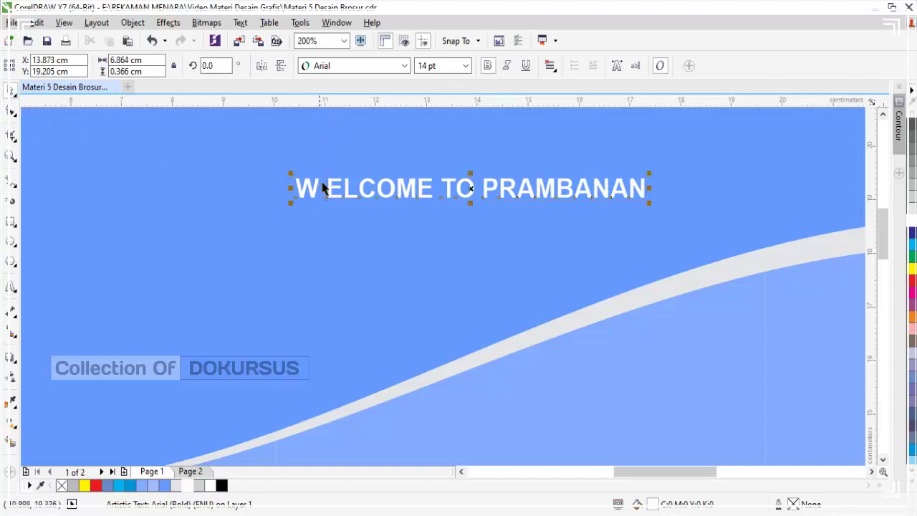
- Break the heading apart into separate text objects and select only the W
{"action": "left_click", "coordinate": [342, 163]}
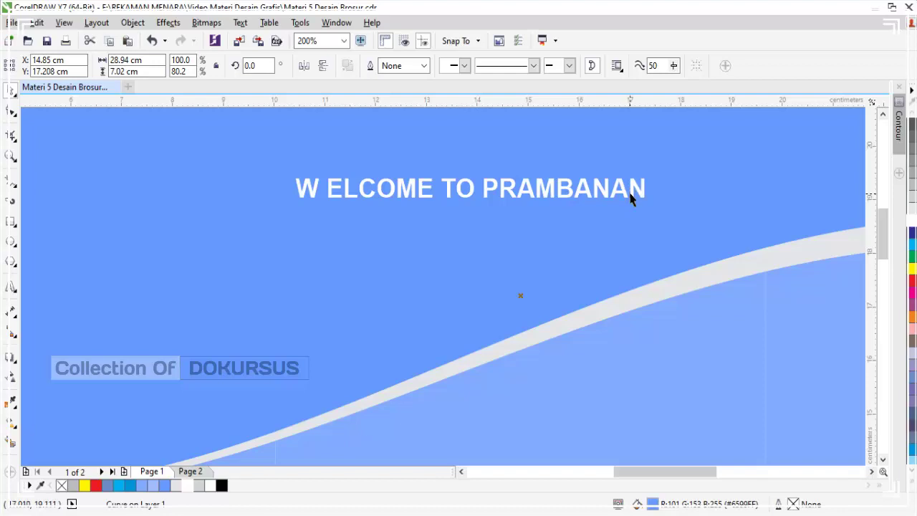
{"action": "left_click", "coordinate": [314, 188]}
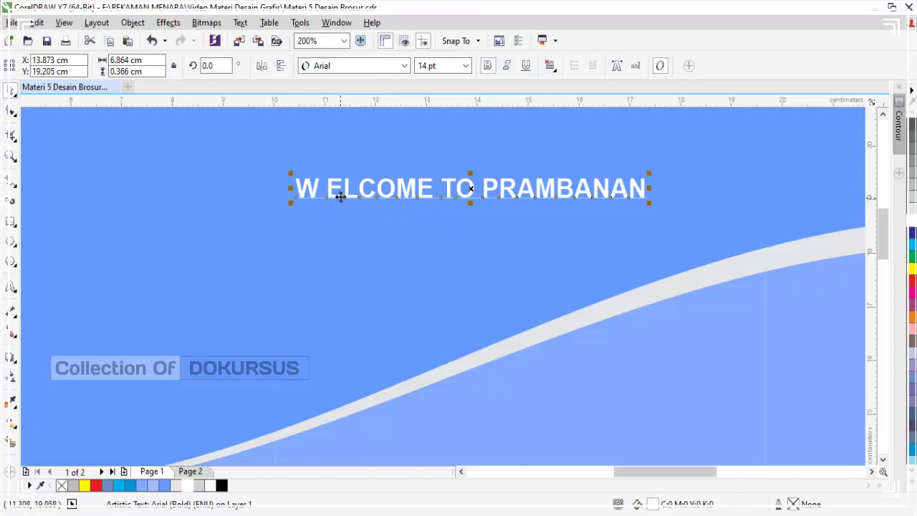
{"action": "left_click", "coordinate": [333, 189]}
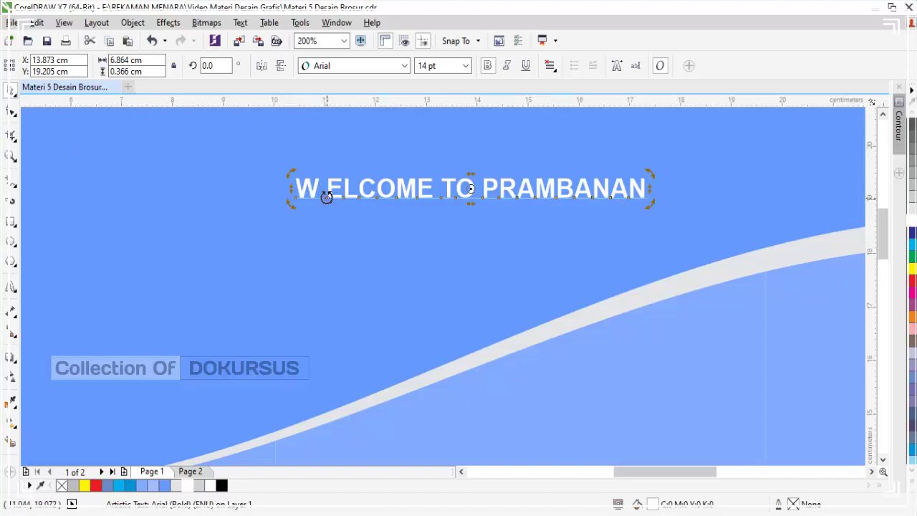
{"action": "left_click", "coordinate": [328, 201]}
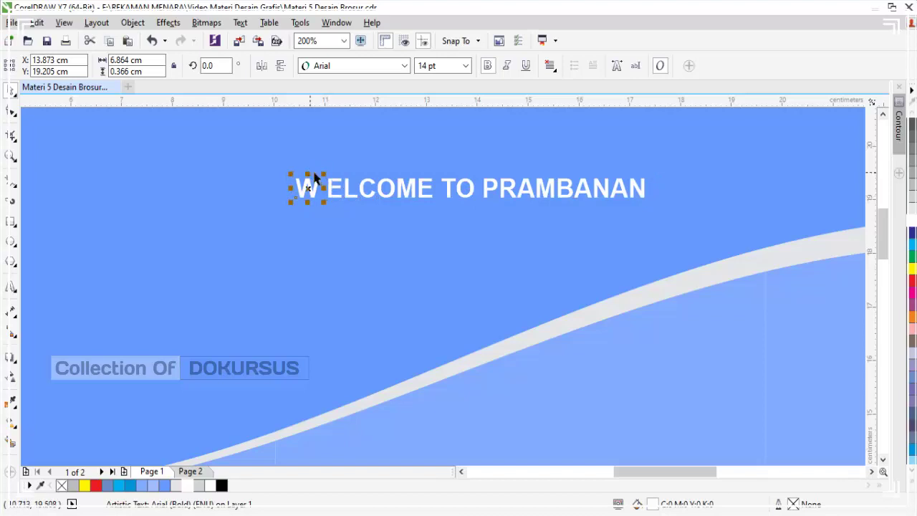
- Enlarge the W proportionally to about 26 pt on the same baseline and shift it right until it meets "ELCOME"
{"action": "left_click_drag", "start_coordinate": [323, 174], "coordinate": [275, 156]}
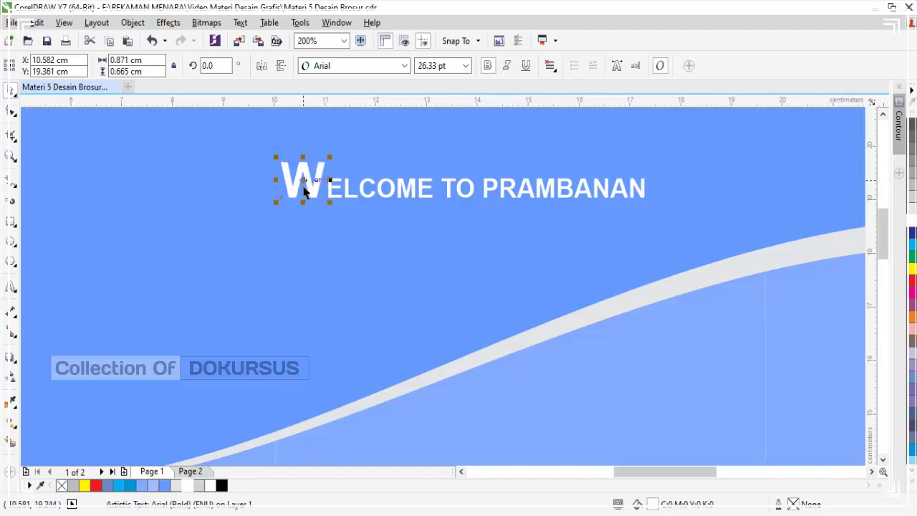
{"action": "left_click_drag", "start_coordinate": [303, 186], "coordinate": [307, 186]}
{"action": "left_click_drag", "start_coordinate": [279, 156], "coordinate": [279, 157]}
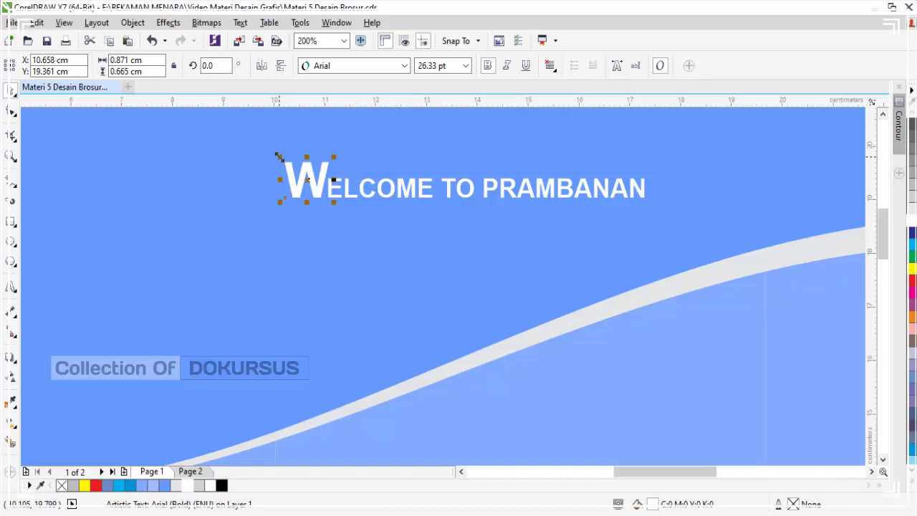
- Group the four text objects of the "WELCOME TO PRAMBANAN" heading and move the group about 0.4 cm right and 0.3 cm down
{"action": "left_click", "coordinate": [349, 195]}
{"action": "left_click", "coordinate": [452, 188]}
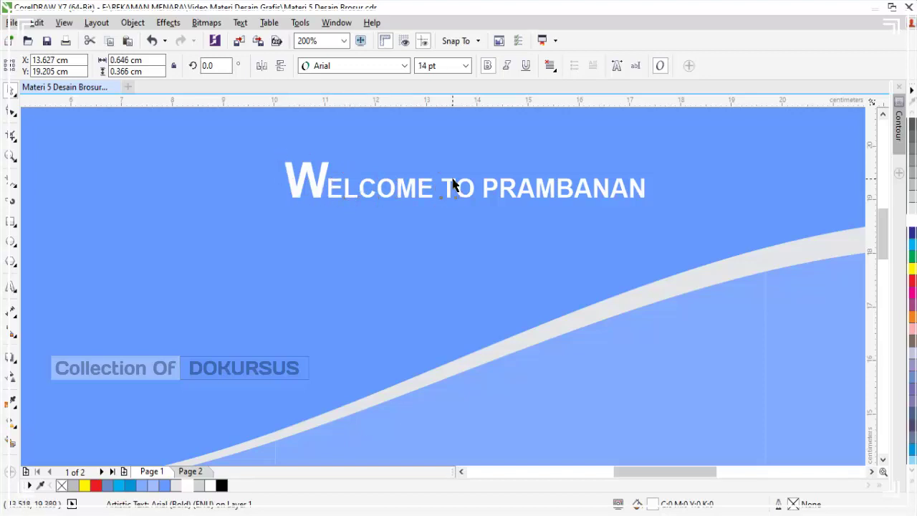
{"action": "left_click", "coordinate": [486, 183]}
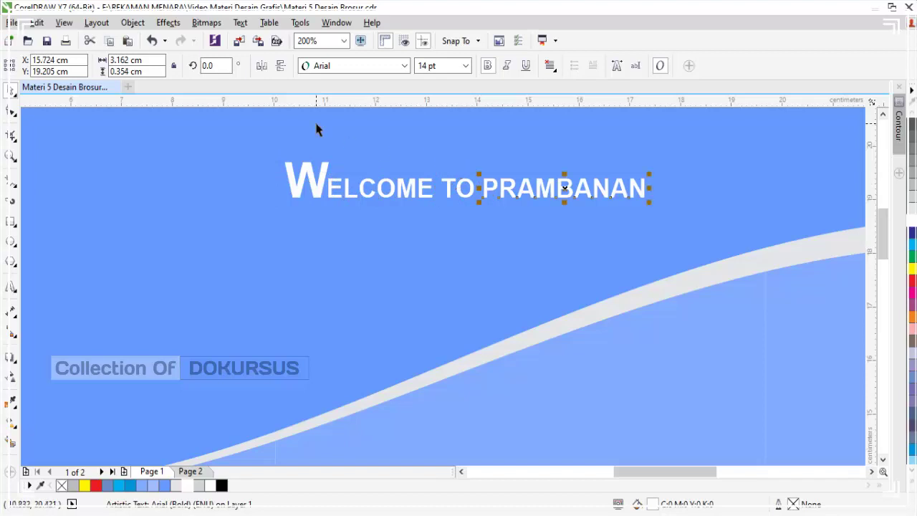
{"action": "scroll", "coordinate": [436, 179], "scroll_direction": "down", "scroll_amount": 1}
{"action": "left_click", "coordinate": [343, 126]}
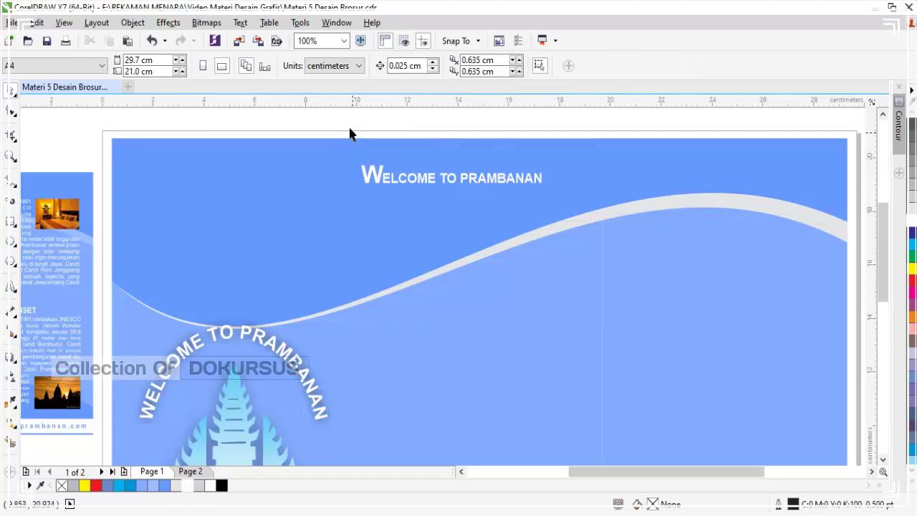
{"action": "left_click_drag", "start_coordinate": [348, 122], "coordinate": [561, 202]}
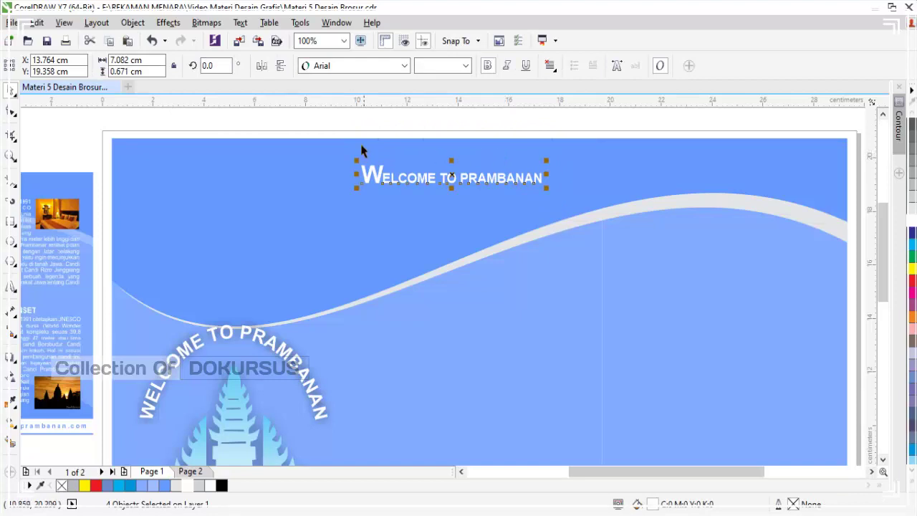
{"action": "right_click", "coordinate": [454, 179]}
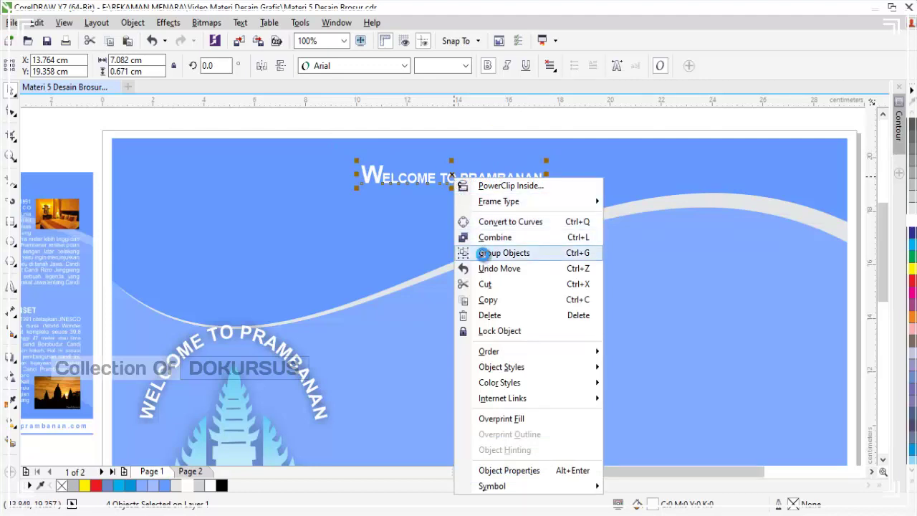
{"action": "left_click", "coordinate": [504, 253]}
{"action": "key", "text": "Escape"}
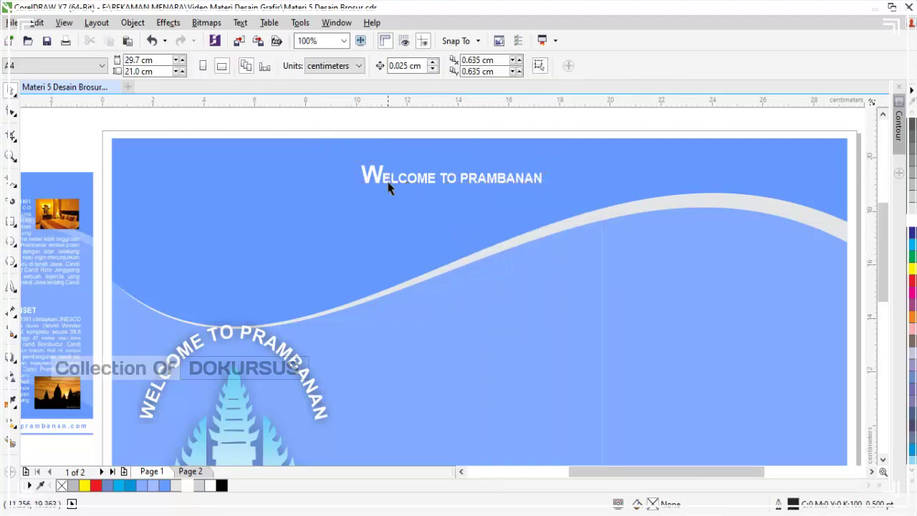
{"action": "left_click_drag", "start_coordinate": [377, 180], "coordinate": [386, 186]}
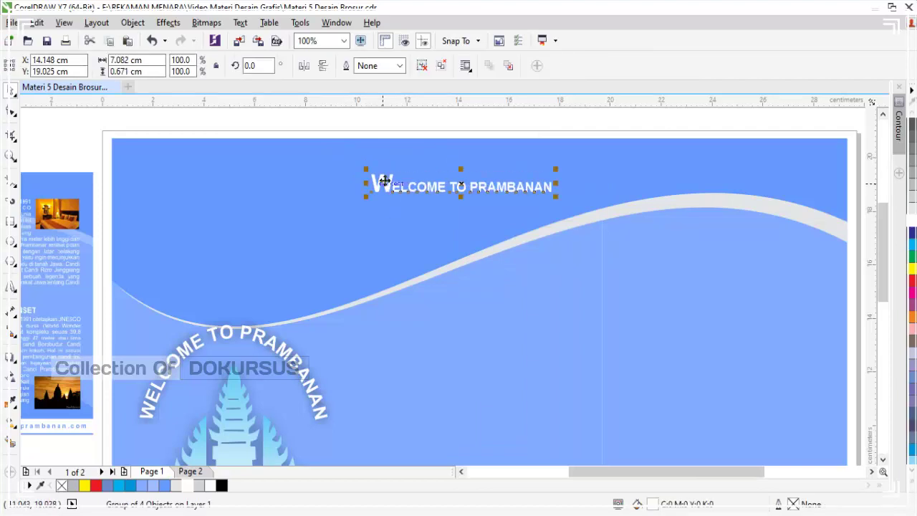
{"action": "left_click", "coordinate": [405, 135]}
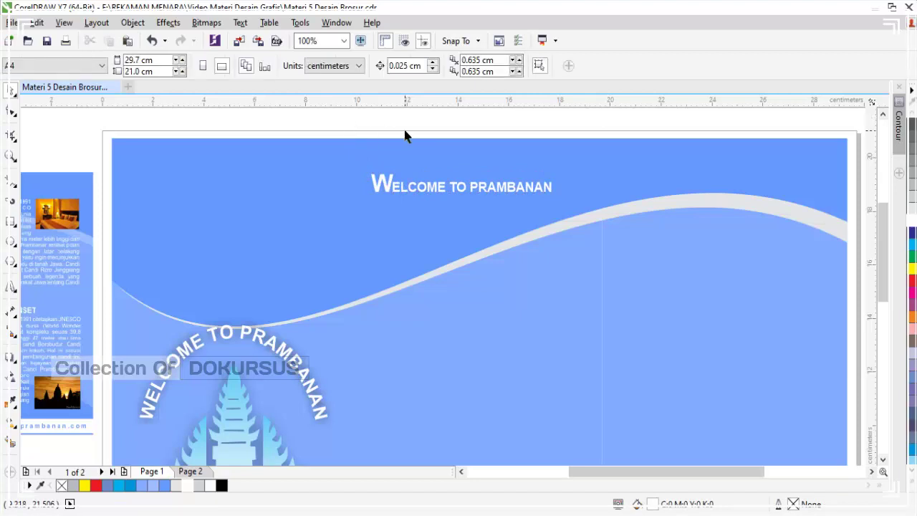
- Check the sample's body text and draw a paragraph text frame about 8.9 by 5.0 cm above the temple logo in the new brochure
{"action": "scroll", "coordinate": [401, 154], "scroll_direction": "down", "scroll_amount": 2}
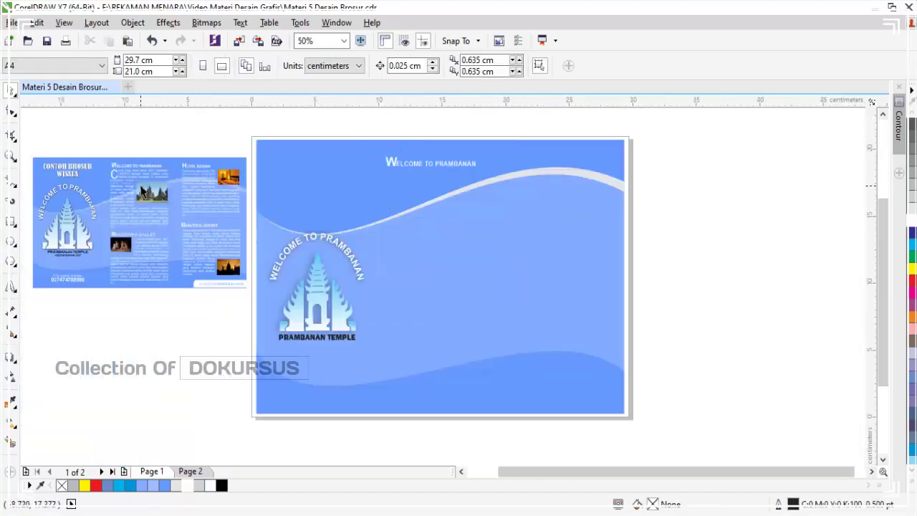
{"action": "scroll", "coordinate": [129, 192], "scroll_direction": "up", "scroll_amount": 2}
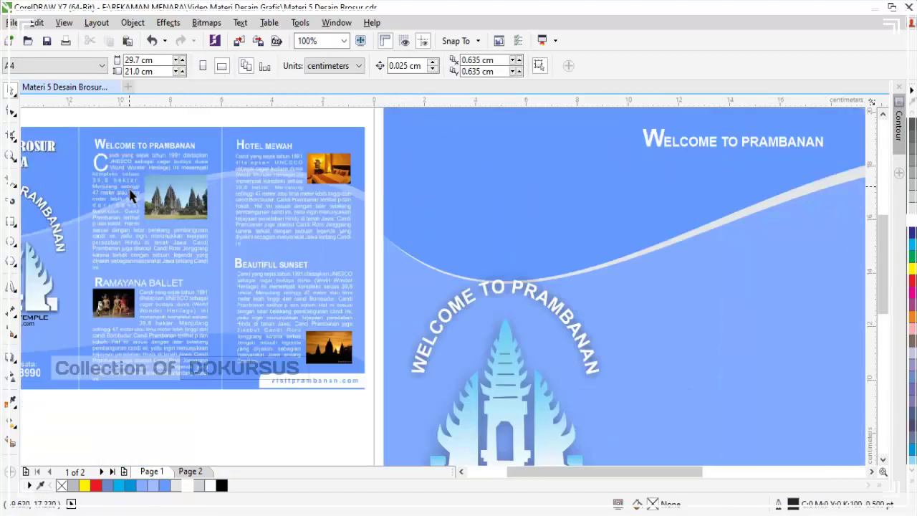
{"action": "scroll", "coordinate": [111, 207], "scroll_direction": "up", "scroll_amount": 2}
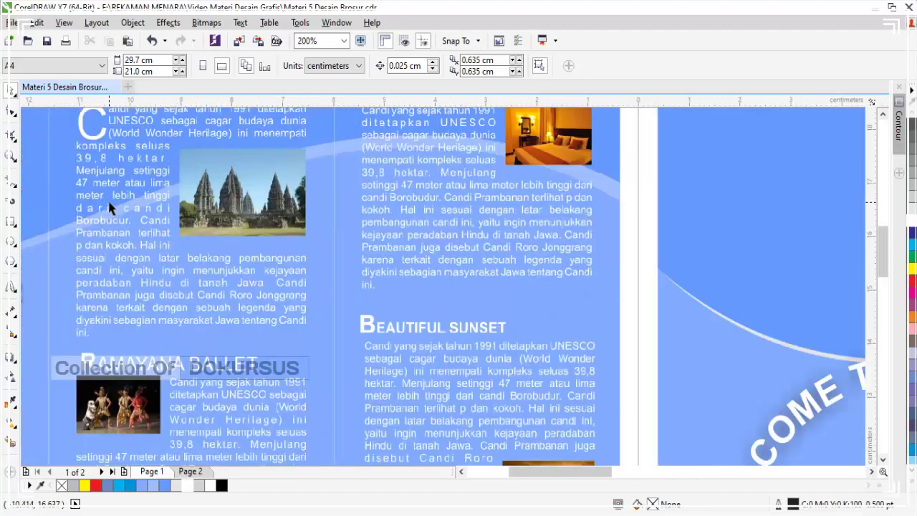
{"action": "scroll", "coordinate": [111, 206], "scroll_direction": "down", "scroll_amount": 1}
{"action": "scroll", "coordinate": [111, 177], "scroll_direction": "up", "scroll_amount": 1}
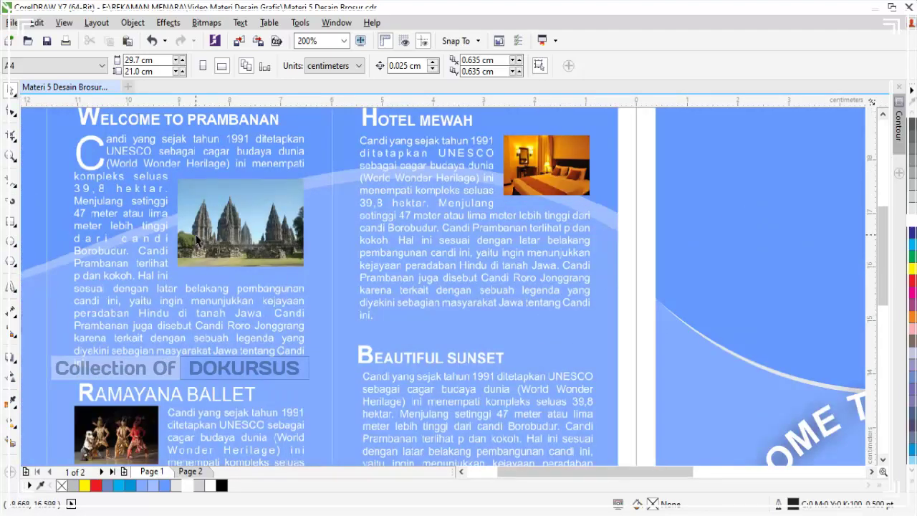
{"action": "scroll", "coordinate": [159, 226], "scroll_direction": "down", "scroll_amount": 1}
{"action": "scroll", "coordinate": [159, 223], "scroll_direction": "up", "scroll_amount": 1}
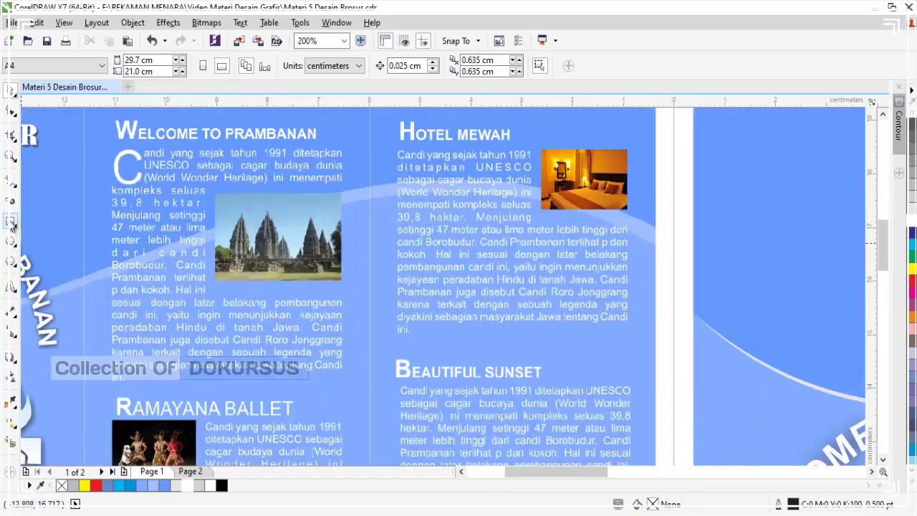
{"action": "left_click", "coordinate": [11, 288]}
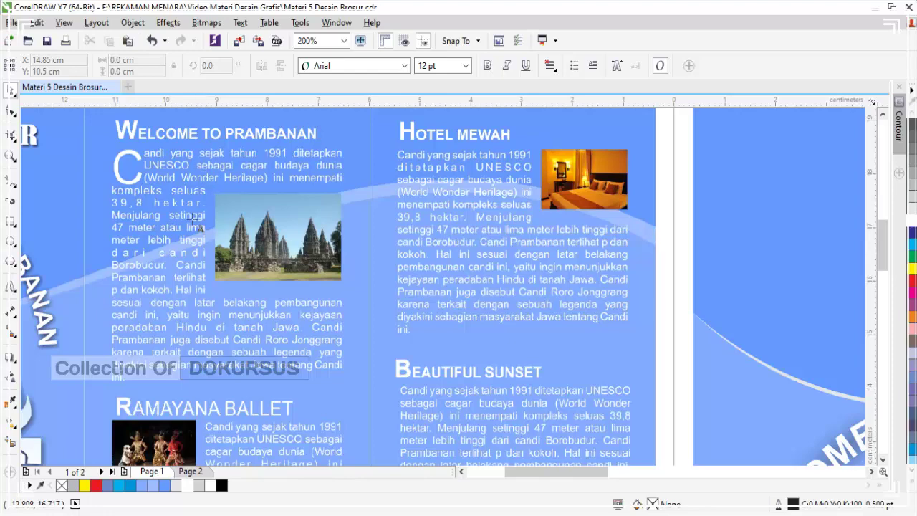
{"action": "scroll", "coordinate": [167, 210], "scroll_direction": "down", "scroll_amount": 1}
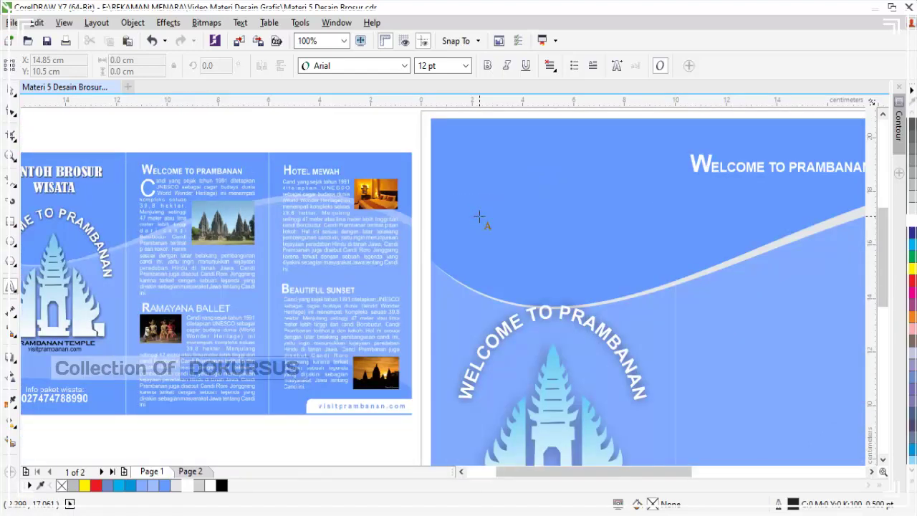
{"action": "left_click", "coordinate": [479, 216]}
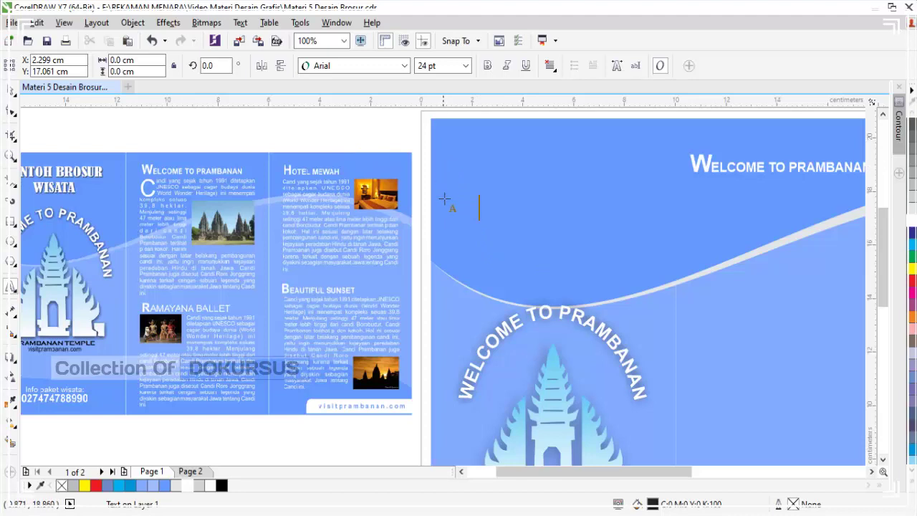
{"action": "left_click_drag", "start_coordinate": [442, 158], "coordinate": [668, 292]}
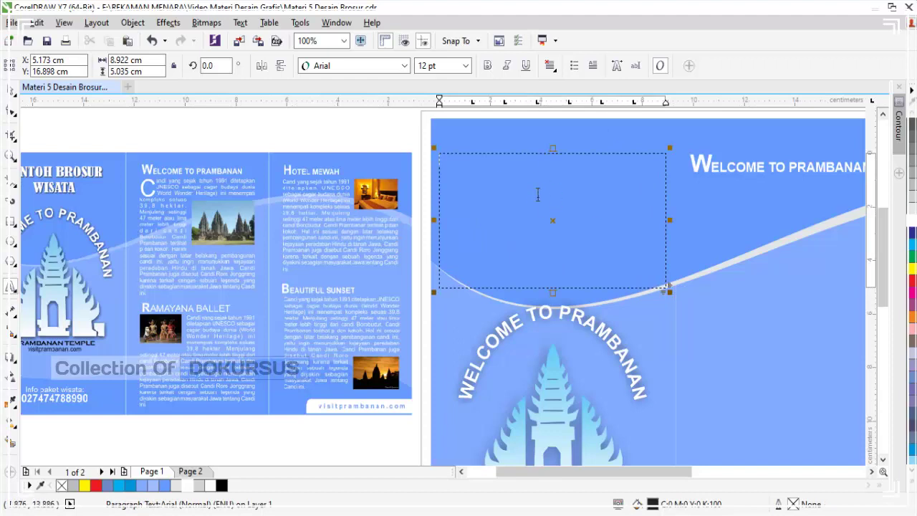
{"action": "left_click", "coordinate": [524, 219]}
- Enter "Candi yang sejak Tahun 1991 di tetapkan UNESCO" as the opening words of the paragraph frame
{"action": "type", "text": "Candi"}
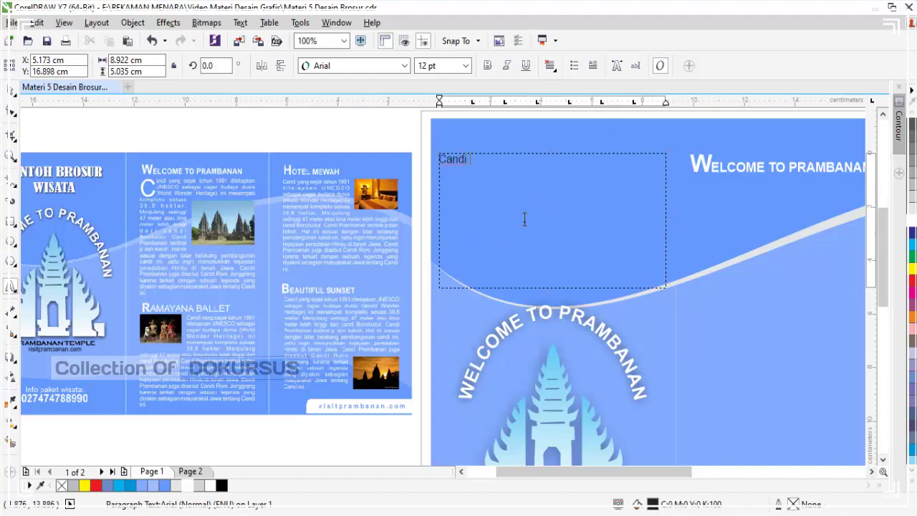
{"action": "type", "text": " P"}
{"action": "type", "text": "yang sejak"}
{"action": "type", "text": " Tahun 1991"}
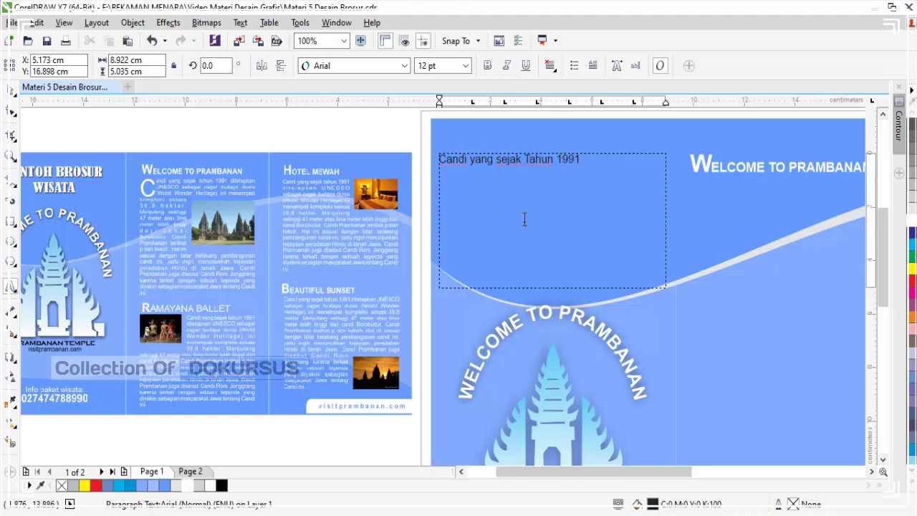
{"action": "type", "text": " di tetapkan UNESCO "}
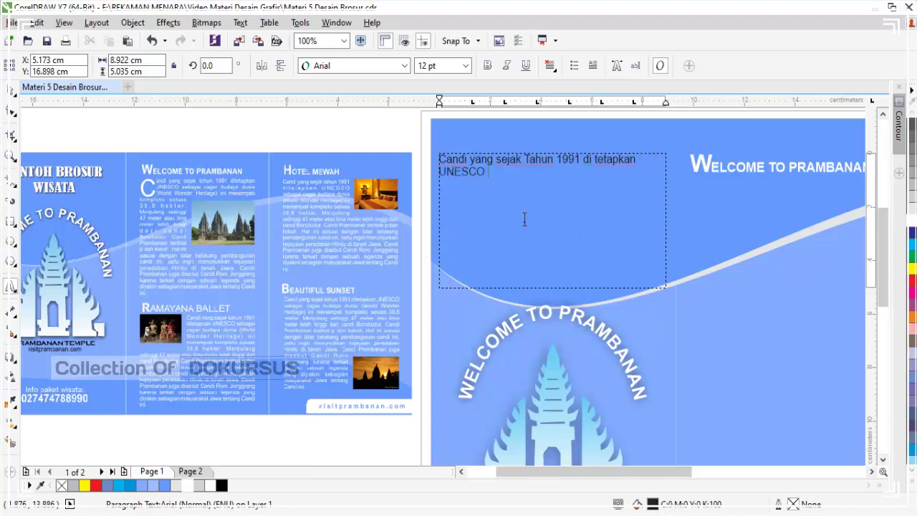
- Continue the paragraph with "sebagai cagar budaya dunia", correcting typing errors along the way
{"action": "type", "text": "sebaga"}
{"action": "type", "text": "i cagar udaya"}
{"action": "key", "text": "BackSpace"}
{"action": "key", "text": "BackSpace"}
{"action": "key", "text": "BackSpace"}
{"action": "key", "text": "BackSpace"}
{"action": "type", "text": "bud"}
{"action": "key", "text": "BackSpace"}
{"action": "key", "text": "BackSpace"}
{"action": "type", "text": "u"}
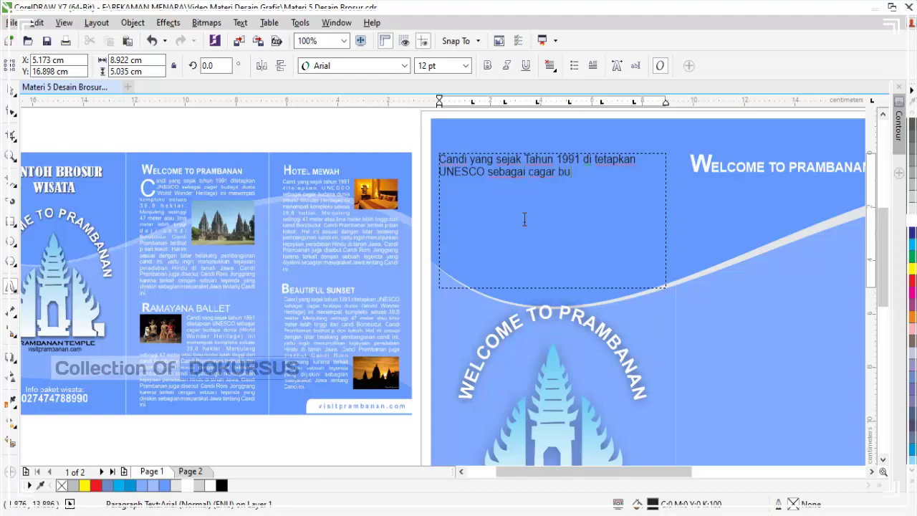
{"action": "type", "text": "daya dui"}
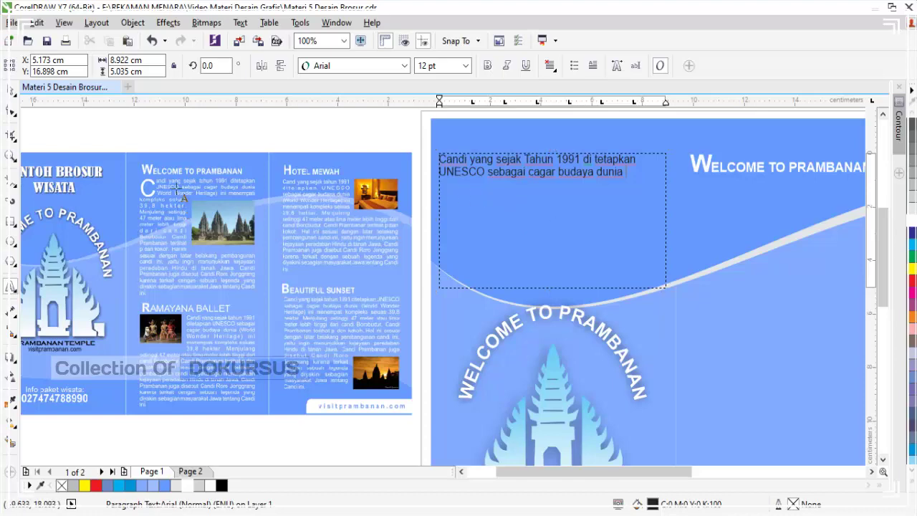
- Compare with the sample's body text and continue the paragraph with "(WordlWonder Heritage) ini menempati kompleks"
{"action": "scroll", "coordinate": [183, 196], "scroll_direction": "up", "scroll_amount": 1}
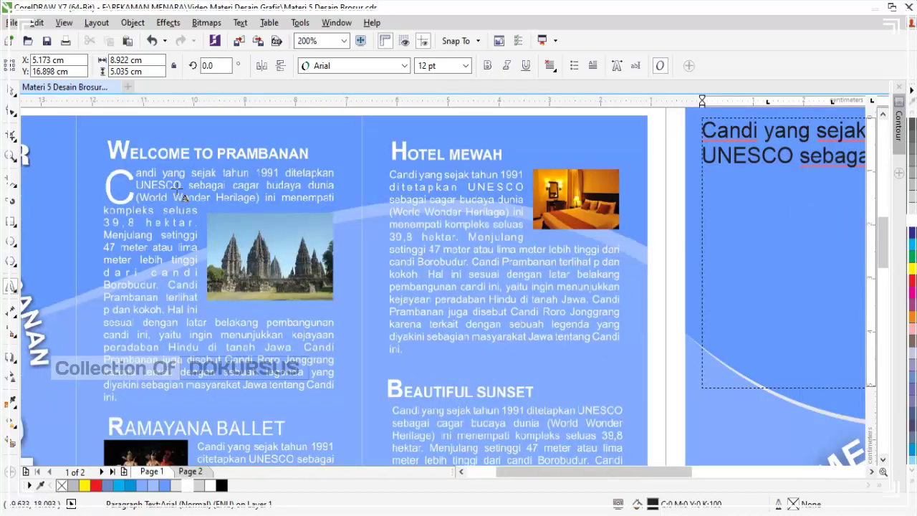
{"action": "scroll", "coordinate": [184, 196], "scroll_direction": "down", "scroll_amount": 1}
{"action": "scroll", "coordinate": [202, 199], "scroll_direction": "up", "scroll_amount": 1}
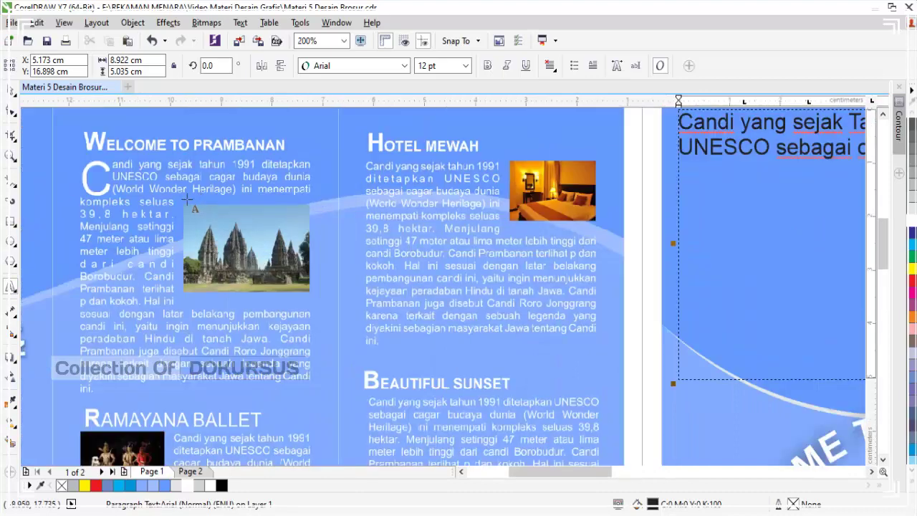
{"action": "scroll", "coordinate": [193, 200], "scroll_direction": "down", "scroll_amount": 1}
{"action": "left_click", "coordinate": [634, 196]}
{"action": "type", "text": "(Wordl"}
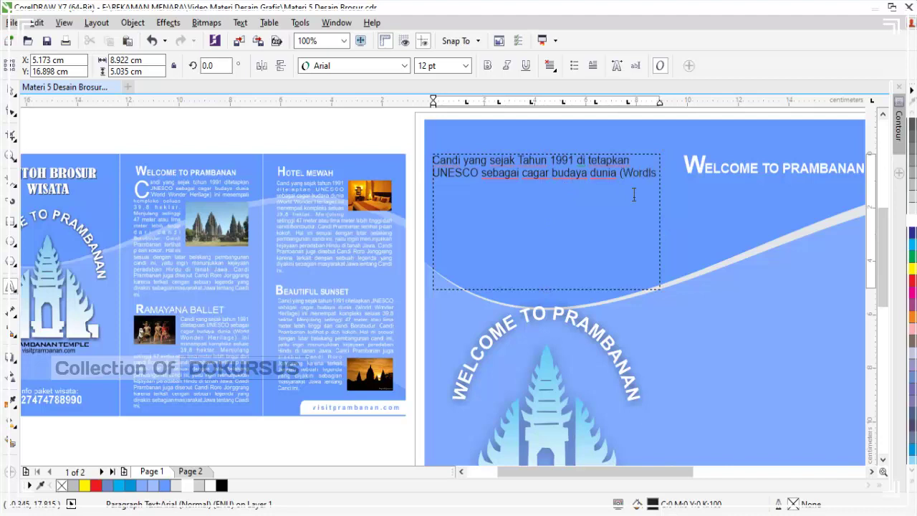
{"action": "type", "text": "W"}
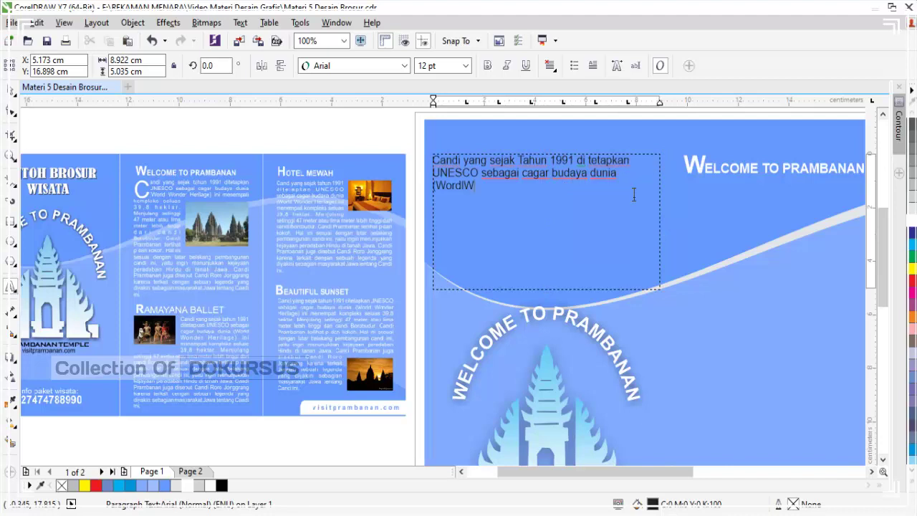
{"action": "type", "text": "onder Heritage"}
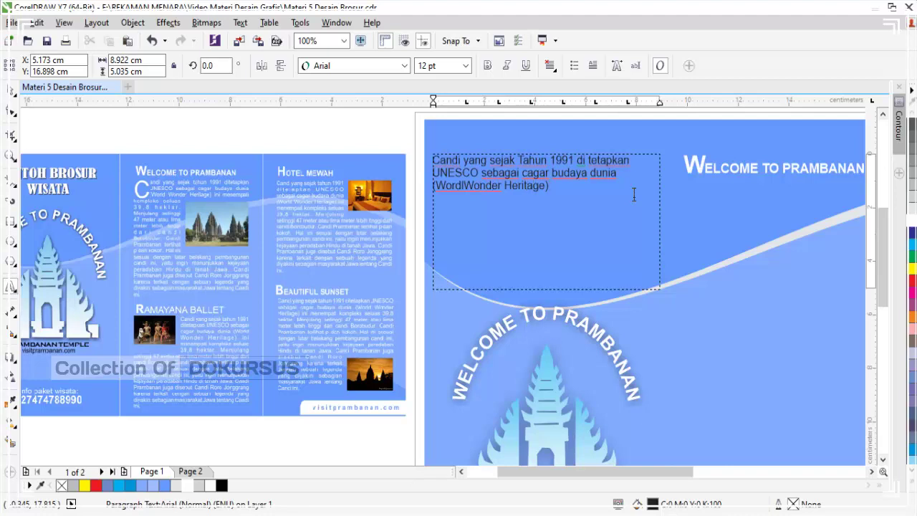
{"action": "type", "text": ") ini menempati kompleks"}
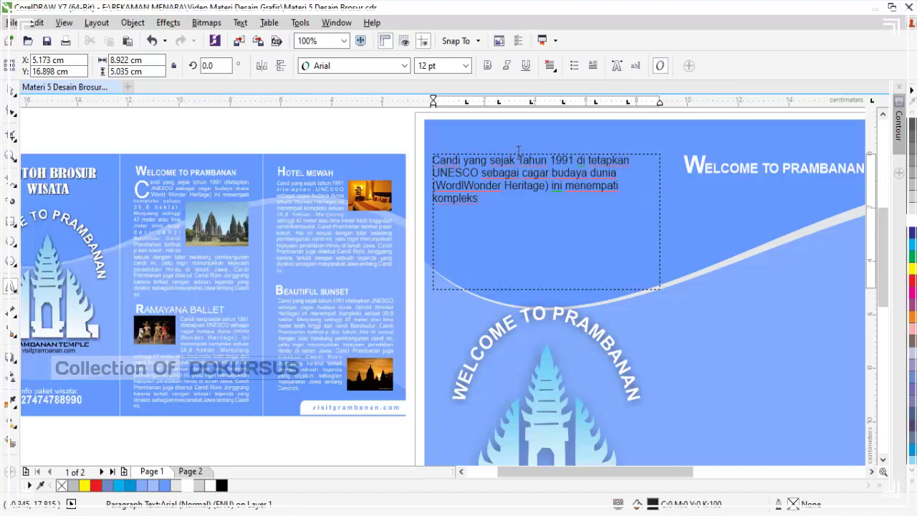
- Complete the paragraph's sentence with "seluas 39,8 Hektar." and check it against the sample's body text
{"action": "scroll", "coordinate": [193, 197], "scroll_direction": "up", "scroll_amount": 1}
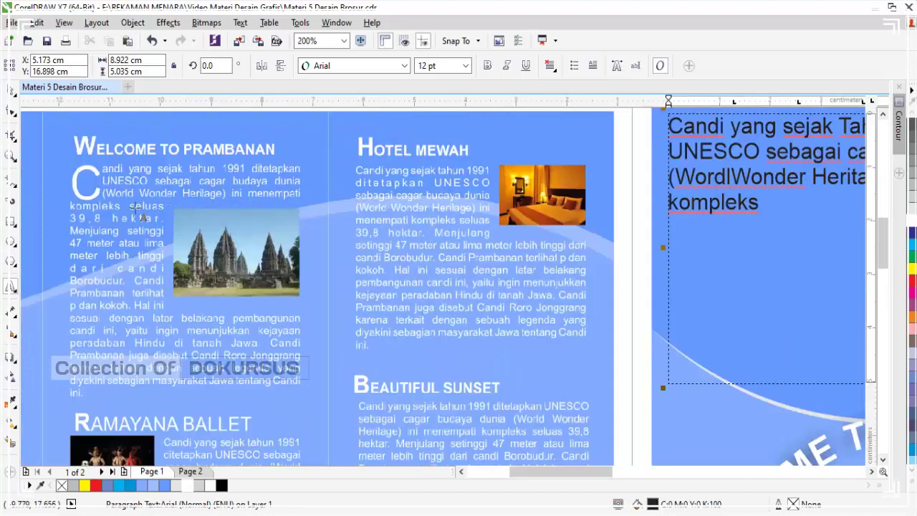
{"action": "type", "text": "s seluas"}
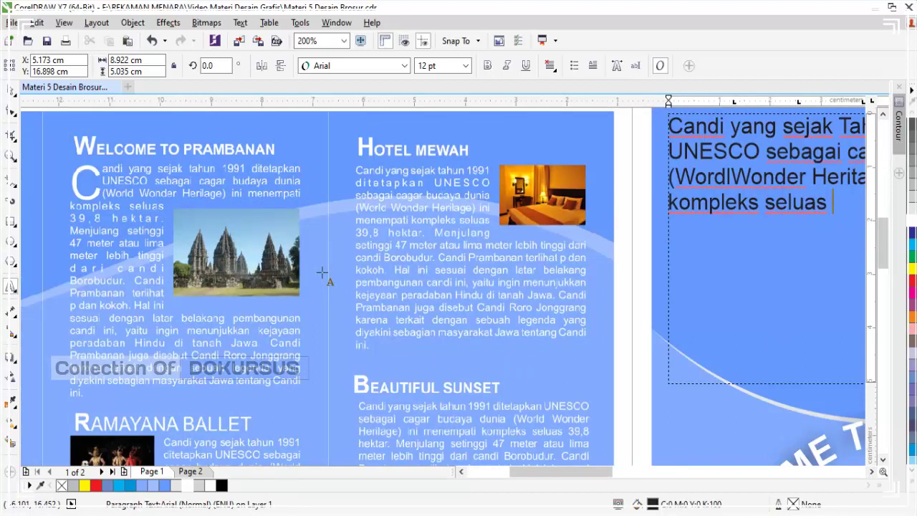
{"action": "type", "text": " 39,8"}
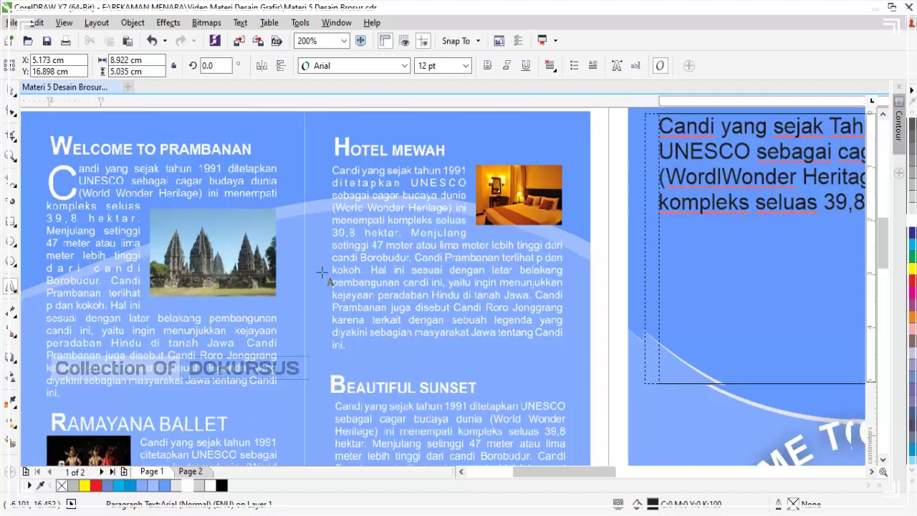
{"action": "type", "text": " Ke"}
{"action": "key", "text": "BackSpace"}
{"action": "key", "text": "BackSpace"}
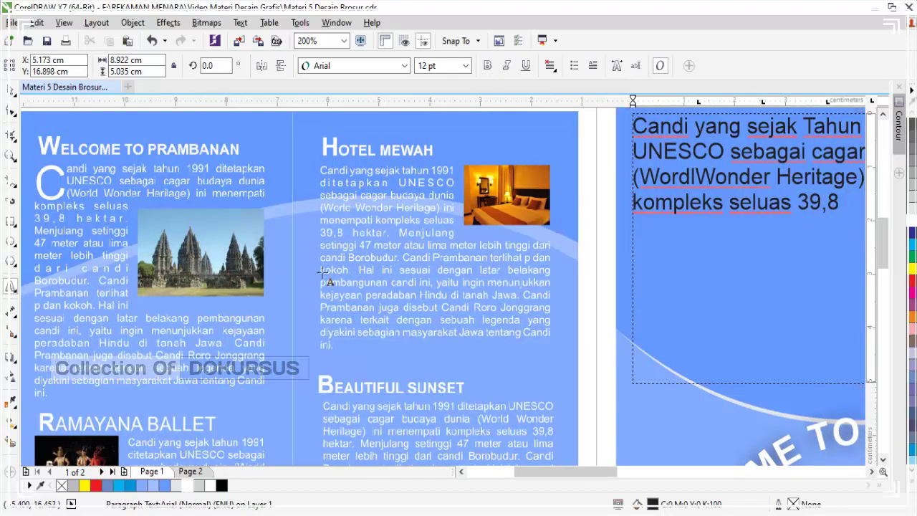
{"action": "type", "text": "Hekta"}
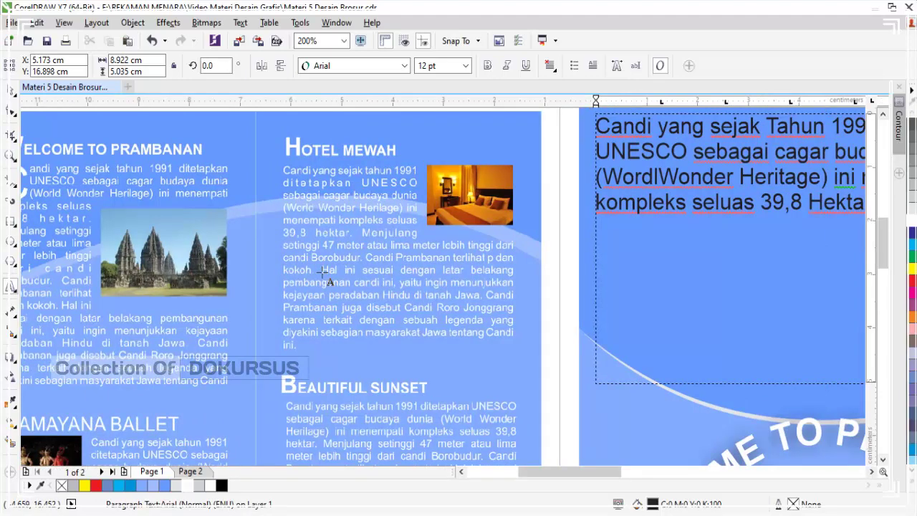
{"action": "scroll", "coordinate": [324, 271], "scroll_direction": "down", "scroll_amount": 2}
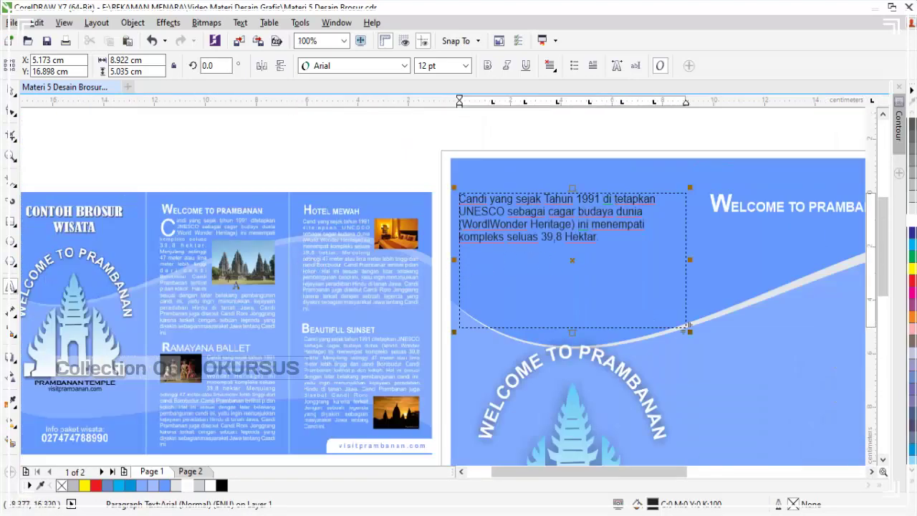
{"action": "scroll", "coordinate": [341, 261], "scroll_direction": "up", "scroll_amount": 2}
{"action": "scroll", "coordinate": [457, 275], "scroll_direction": "down", "scroll_amount": 2}
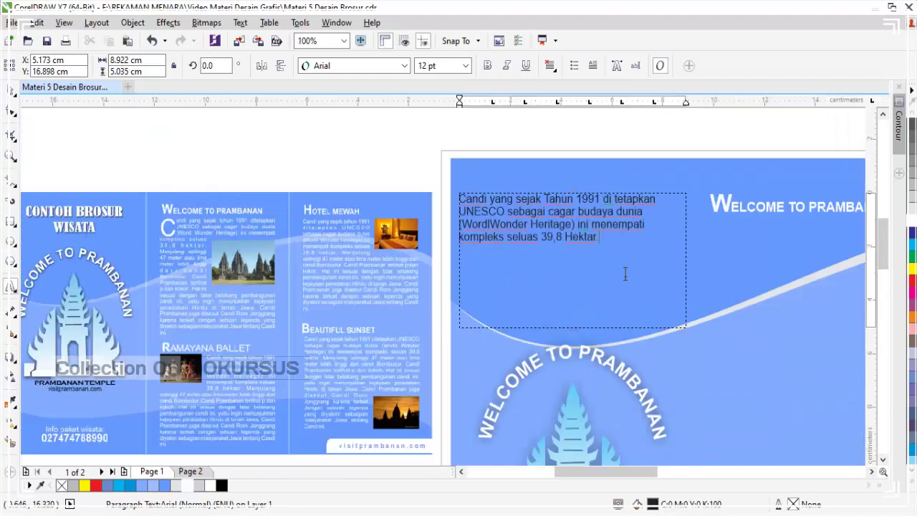
- Compare the paragraph with the sample's "WELCOME TO PRAMBANAN" body text to find the wording that follows "39,8 hektar."
{"action": "scroll", "coordinate": [626, 272], "scroll_direction": "up", "scroll_amount": 2}
{"action": "scroll", "coordinate": [624, 272], "scroll_direction": "down", "scroll_amount": 2}
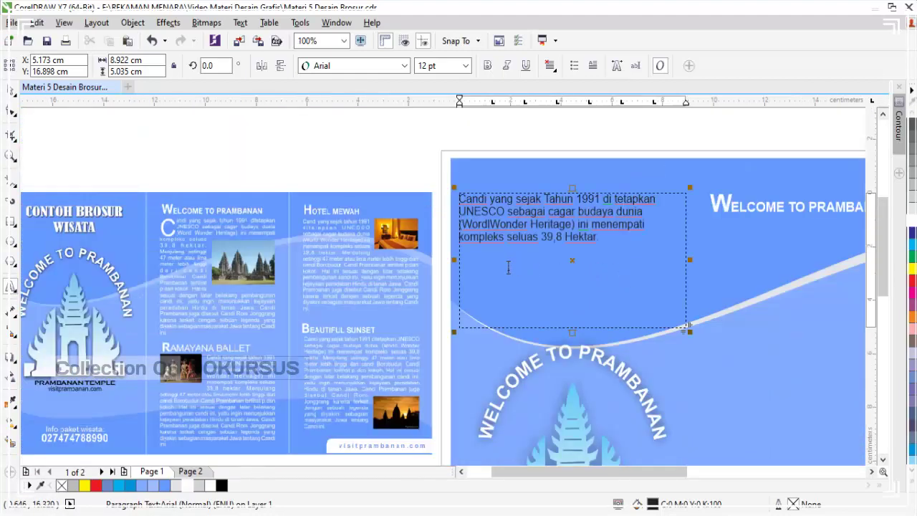
{"action": "scroll", "coordinate": [446, 278], "scroll_direction": "up", "scroll_amount": 2}
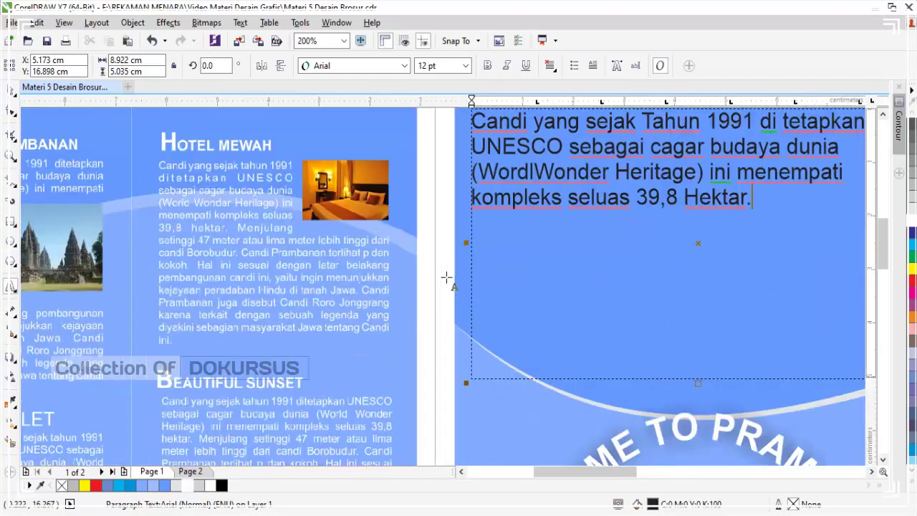
{"action": "scroll", "coordinate": [446, 278], "scroll_direction": "down", "scroll_amount": 2}
{"action": "scroll", "coordinate": [304, 278], "scroll_direction": "up", "scroll_amount": 2}
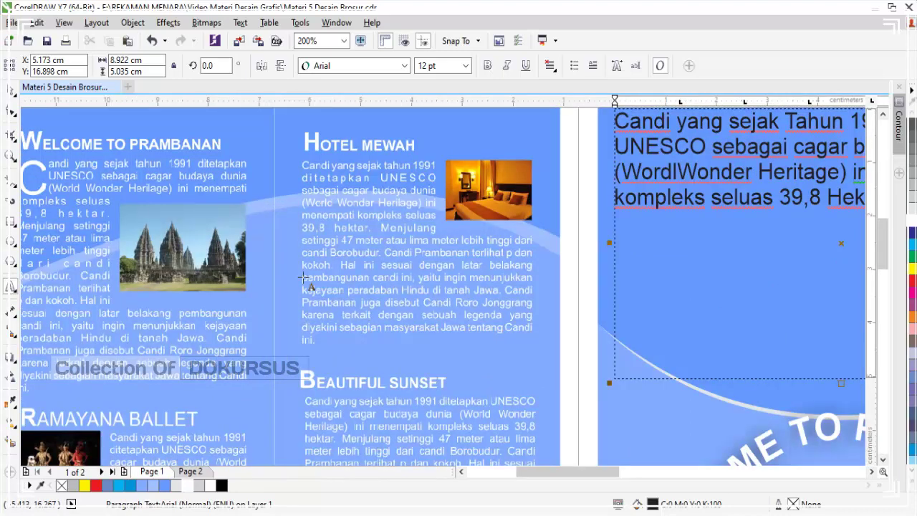
{"action": "scroll", "coordinate": [304, 278], "scroll_direction": "down", "scroll_amount": 2}
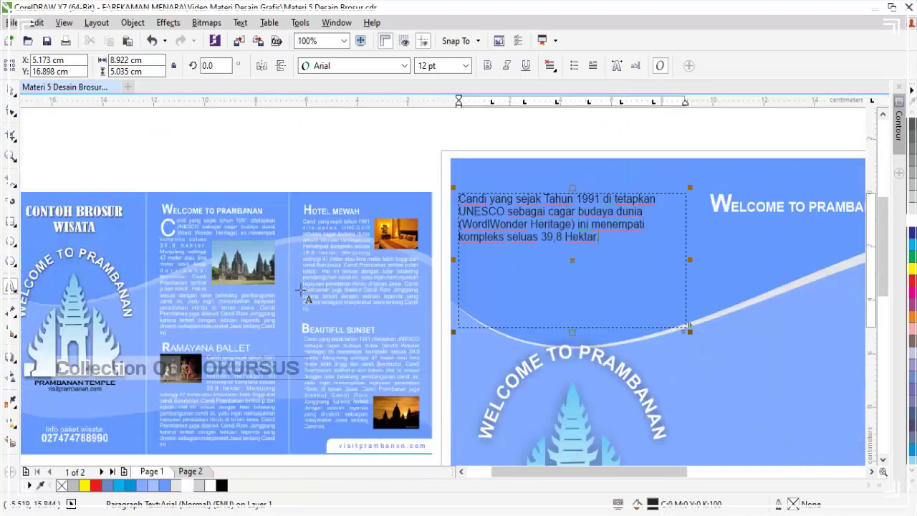
{"action": "scroll", "coordinate": [304, 277], "scroll_direction": "up", "scroll_amount": 2}
{"action": "scroll", "coordinate": [301, 290], "scroll_direction": "down", "scroll_amount": 2}
{"action": "scroll", "coordinate": [218, 292], "scroll_direction": "up", "scroll_amount": 2}
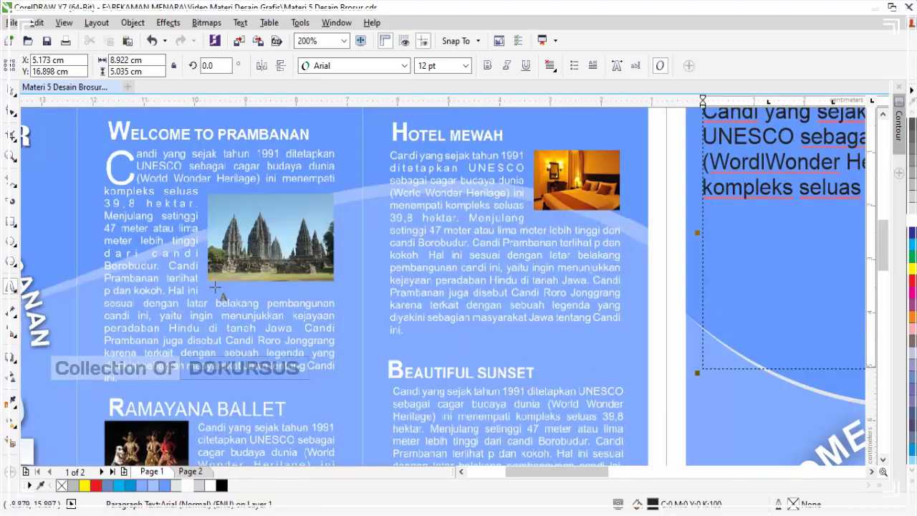
{"action": "scroll", "coordinate": [215, 287], "scroll_direction": "down", "scroll_amount": 2}
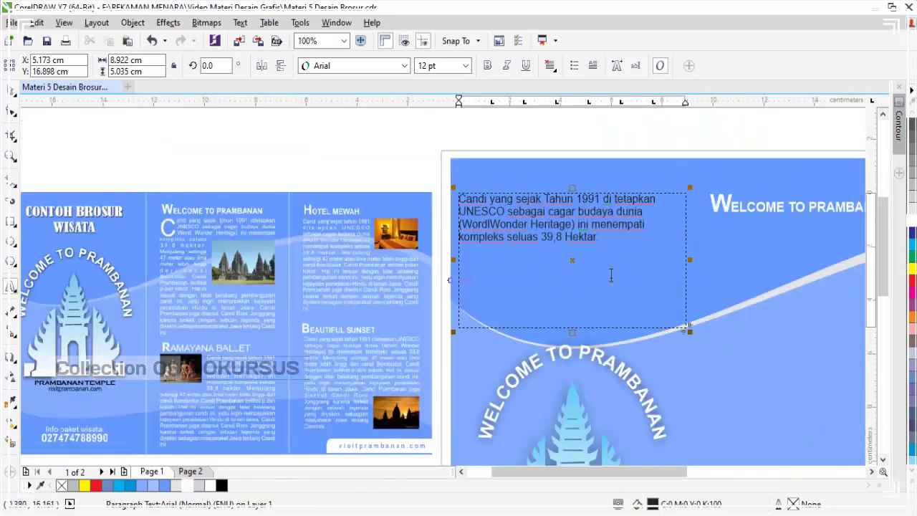
- Continue the paragraph with "Menjulang tinggi 47 Meter atau lebih", correcting the height against the sample's body text
{"action": "type", "text": ". Menjula"}
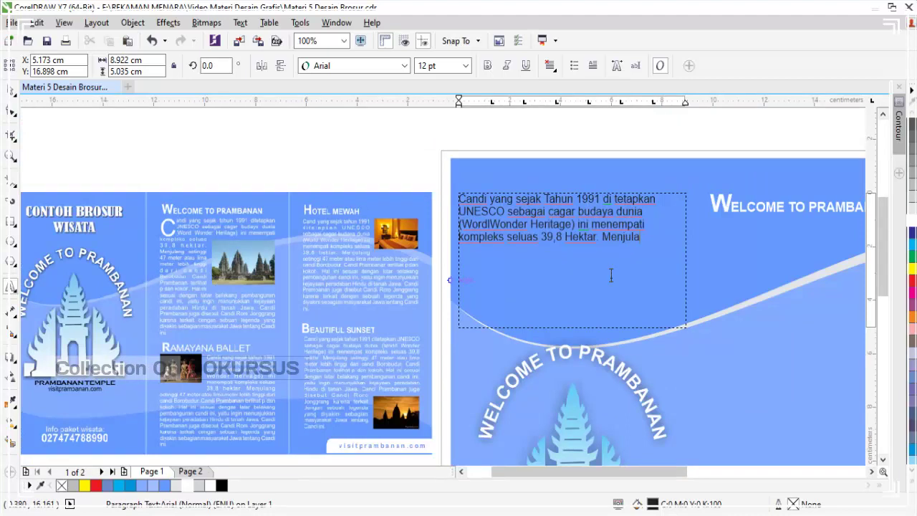
{"action": "type", "text": "ng tinggi 49 Meter"}
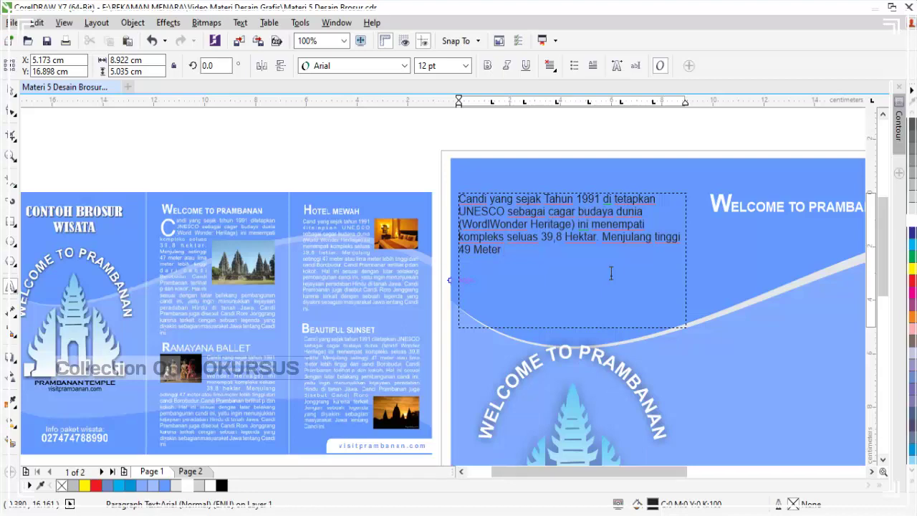
{"action": "scroll", "coordinate": [183, 280], "scroll_direction": "up", "scroll_amount": 2}
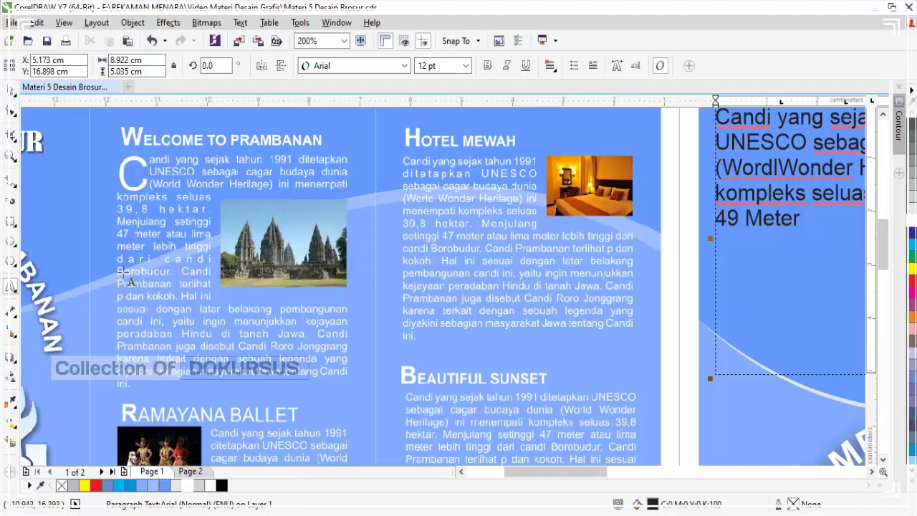
{"action": "scroll", "coordinate": [137, 266], "scroll_direction": "down", "scroll_amount": 2}
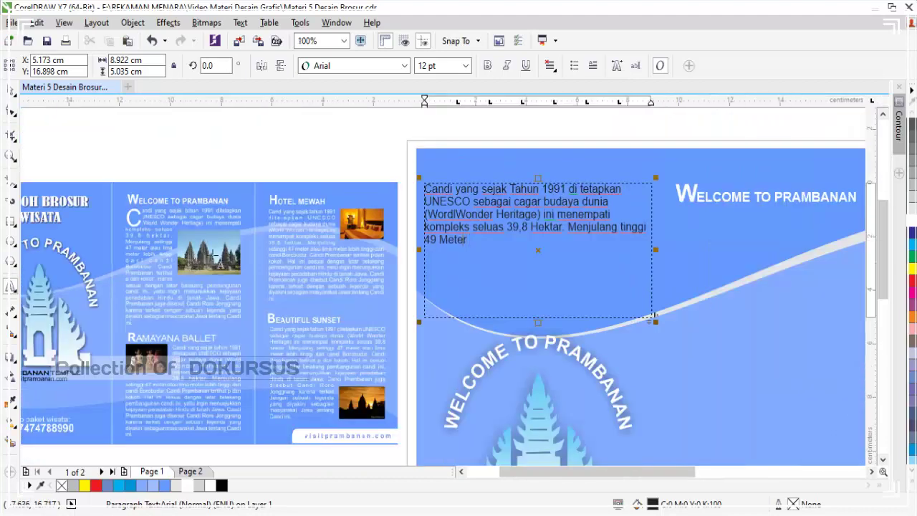
{"action": "key", "text": "BackSpace"}
{"action": "type", "text": "7 Meter atau lebih"}
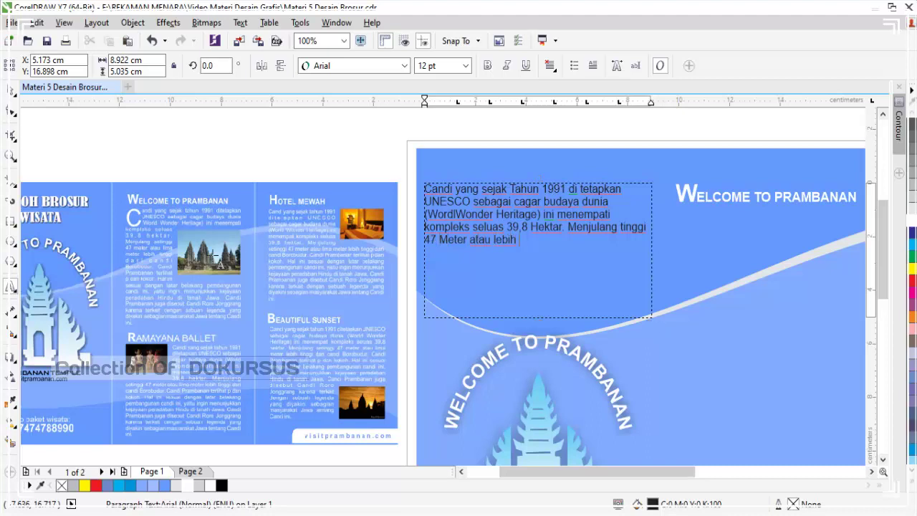
- Finish the paragraph's second sentence with "tinggi 5 meter dari Candi Borobudur.", replacing the wrongly capitalised words along the way
{"action": "type", "text": " tinggi dRI cANDI bOROB"}
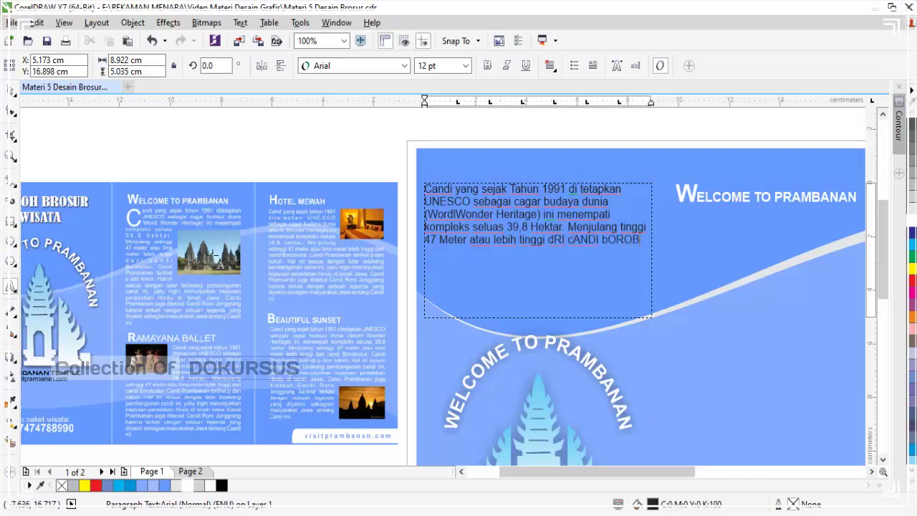
{"action": "type", "text": "UDUR"}
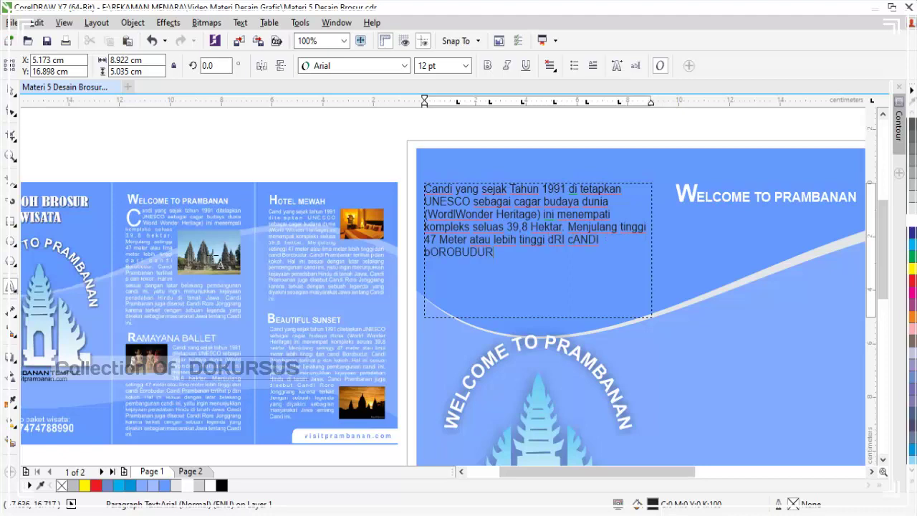
{"action": "key", "text": "ctrl+shift+Left"}
{"action": "key", "text": "ctrl+shift+Left"}
{"action": "key", "text": "ctrl+shift+Left"}
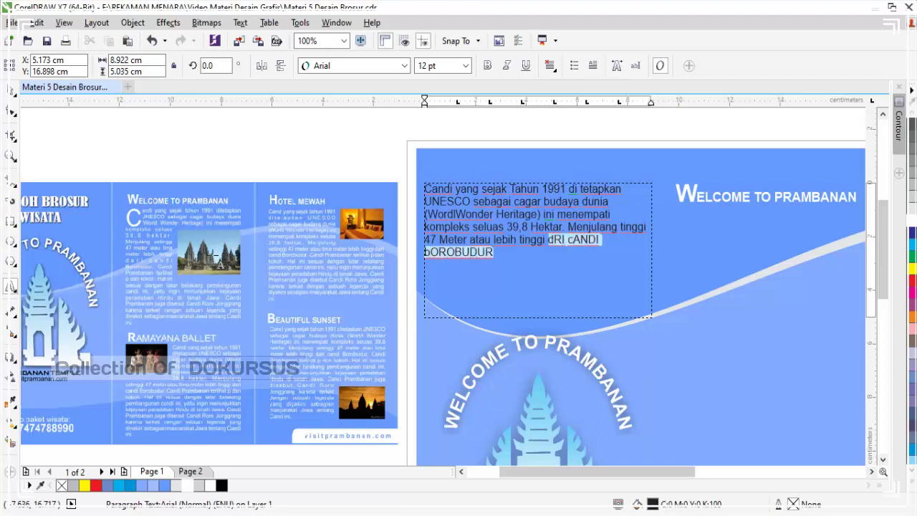
{"action": "type", "text": "5 meter"}
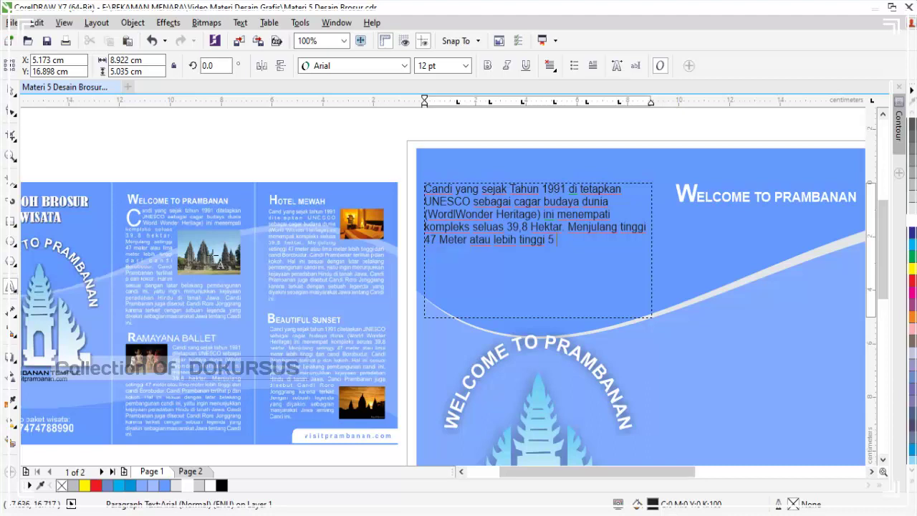
{"action": "type", "text": " dari Candi Boro"}
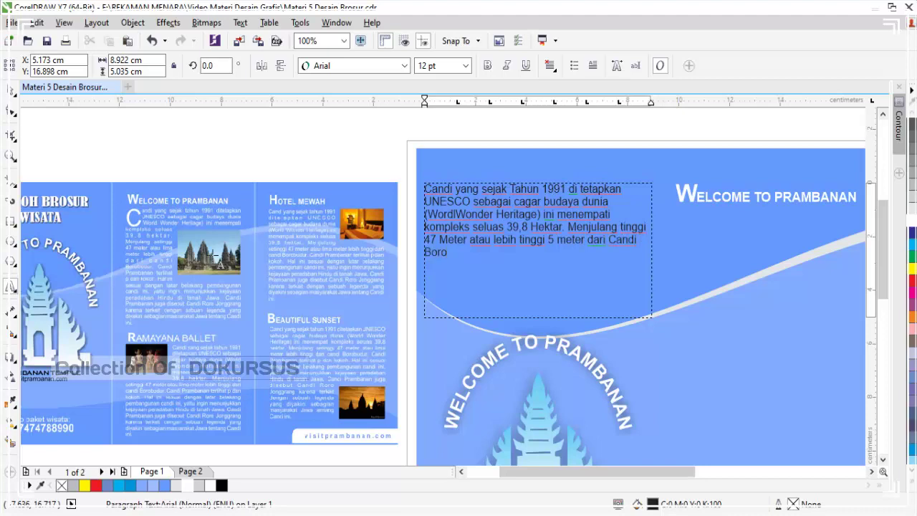
{"action": "type", "text": "budur."}
{"action": "key", "text": "Escape"}
- Lengthen the paragraph by copying its "Menjulang tinggi 47 Meter" sentence and pasting it twice at the end, then deselect the frame
{"action": "scroll", "coordinate": [137, 287], "scroll_direction": "up", "scroll_amount": 2}
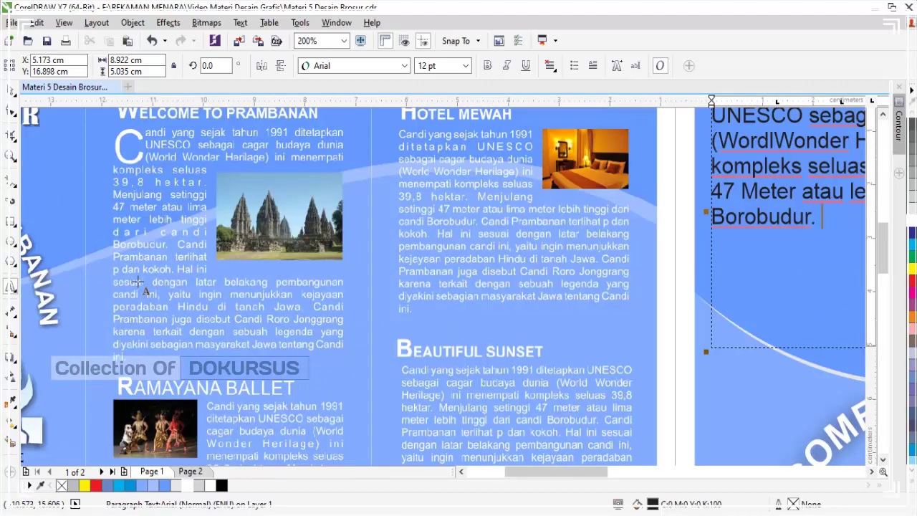
{"action": "scroll", "coordinate": [138, 283], "scroll_direction": "down", "scroll_amount": 2}
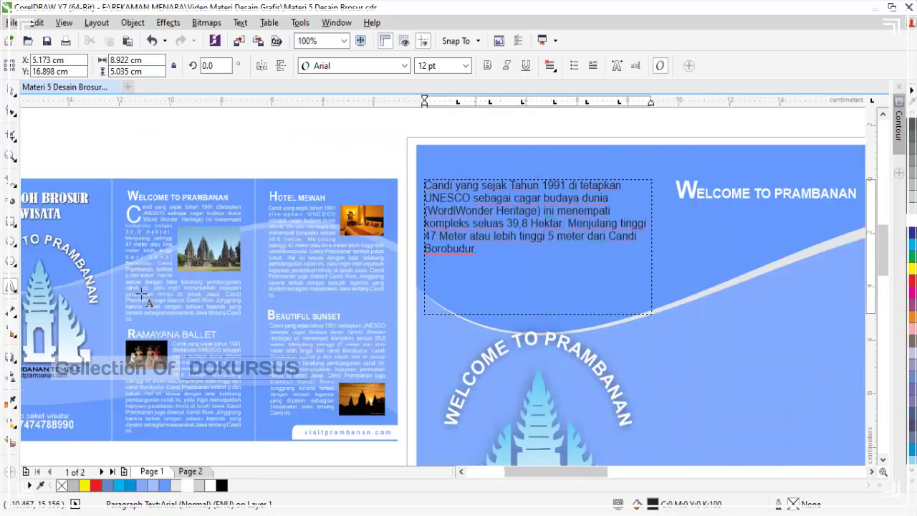
{"action": "scroll", "coordinate": [141, 294], "scroll_direction": "up", "scroll_amount": 2}
{"action": "scroll", "coordinate": [191, 279], "scroll_direction": "down", "scroll_amount": 2}
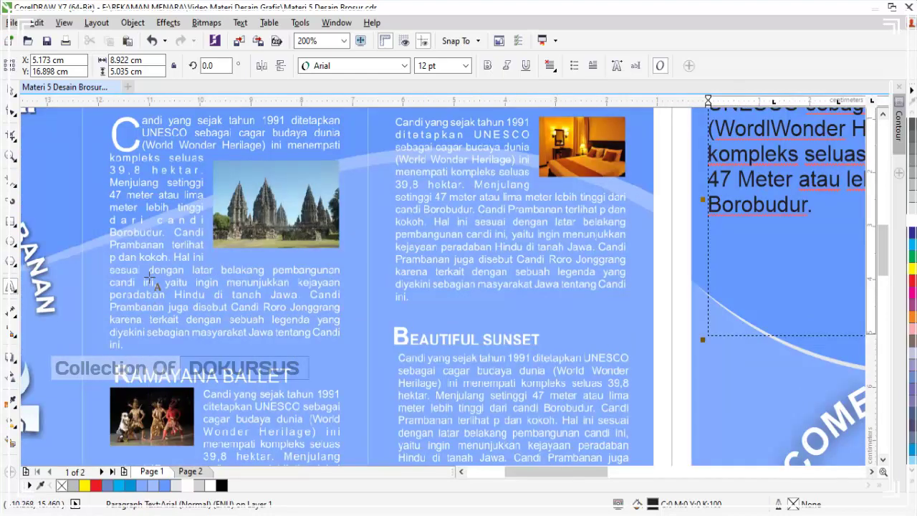
{"action": "scroll", "coordinate": [146, 286], "scroll_direction": "up", "scroll_amount": 2}
{"action": "scroll", "coordinate": [146, 285], "scroll_direction": "down", "scroll_amount": 2}
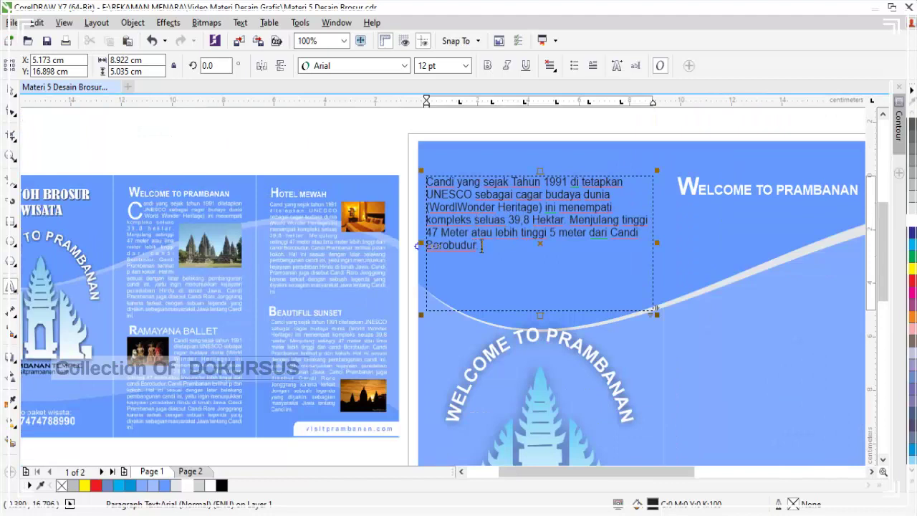
{"action": "left_click_drag", "start_coordinate": [479, 247], "coordinate": [568, 226]}
{"action": "key", "text": "ctrl+c"}
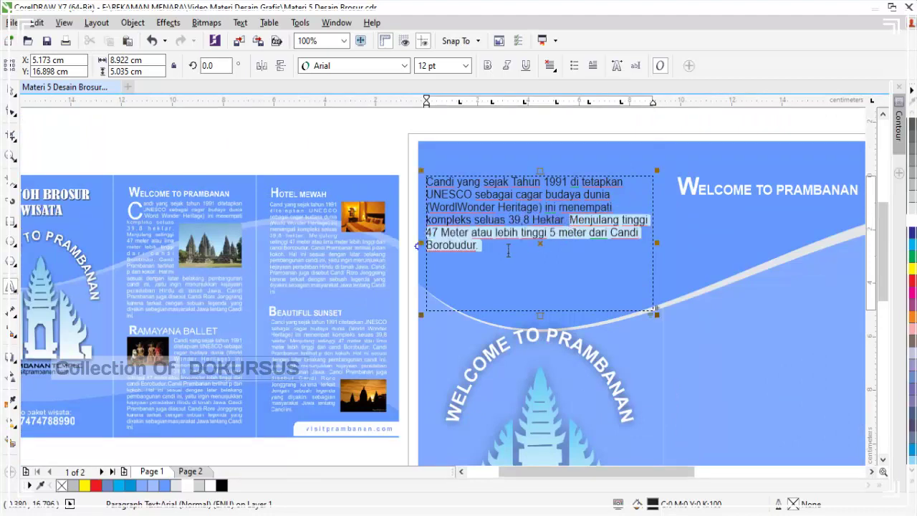
{"action": "left_click", "coordinate": [508, 250]}
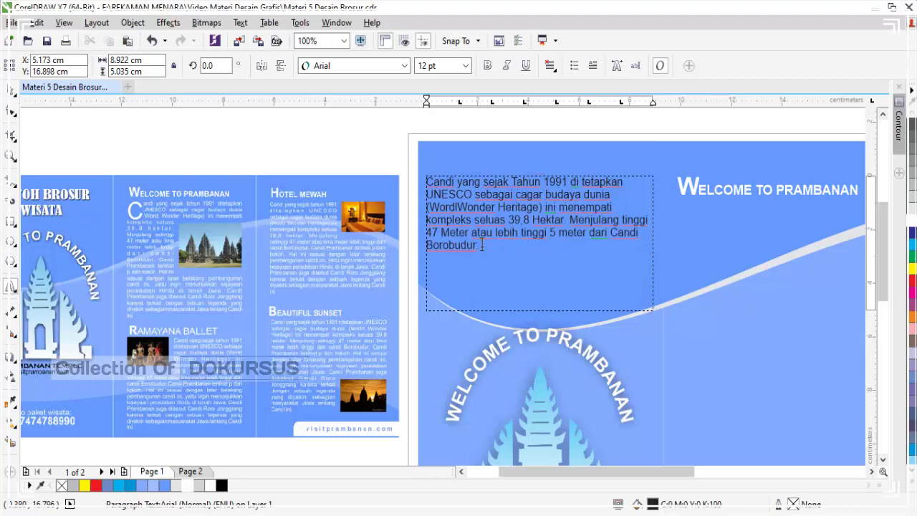
{"action": "key", "text": "ctrl+v"}
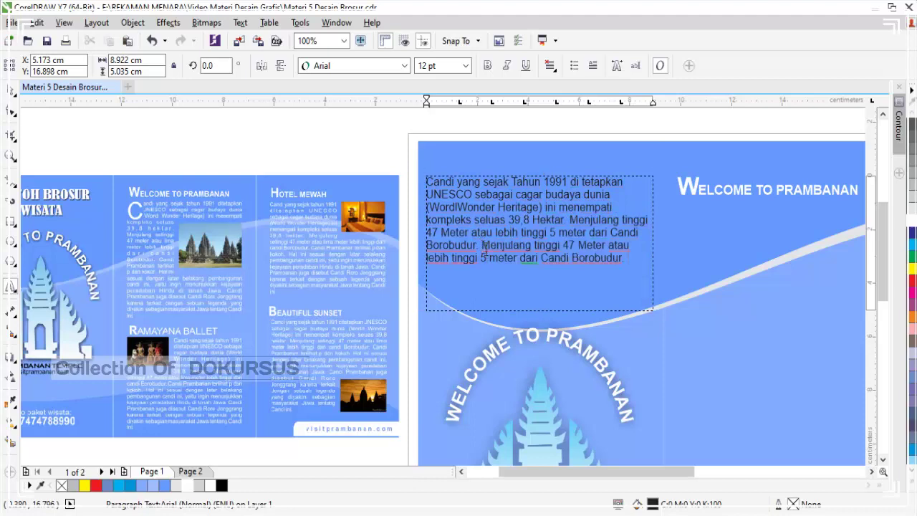
{"action": "key", "text": "ctrl+v"}
{"action": "left_click", "coordinate": [11, 89]}
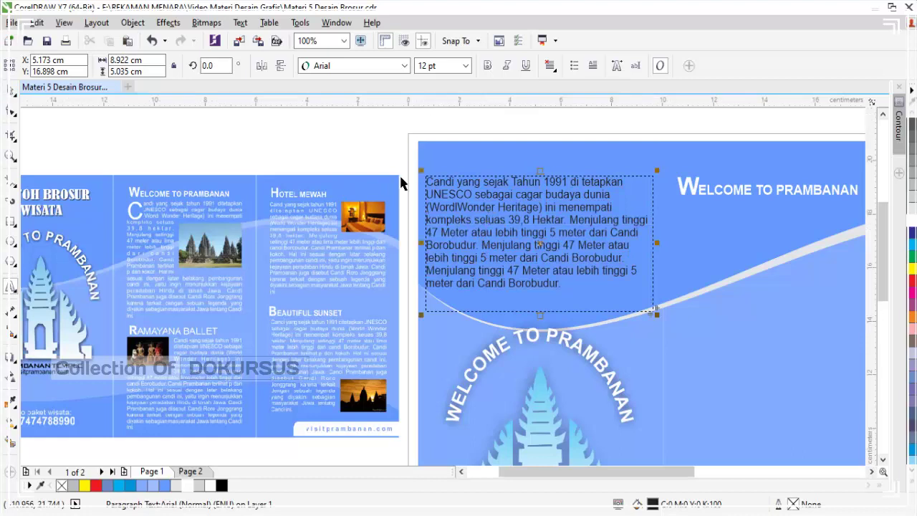
{"action": "left_click", "coordinate": [327, 144]}
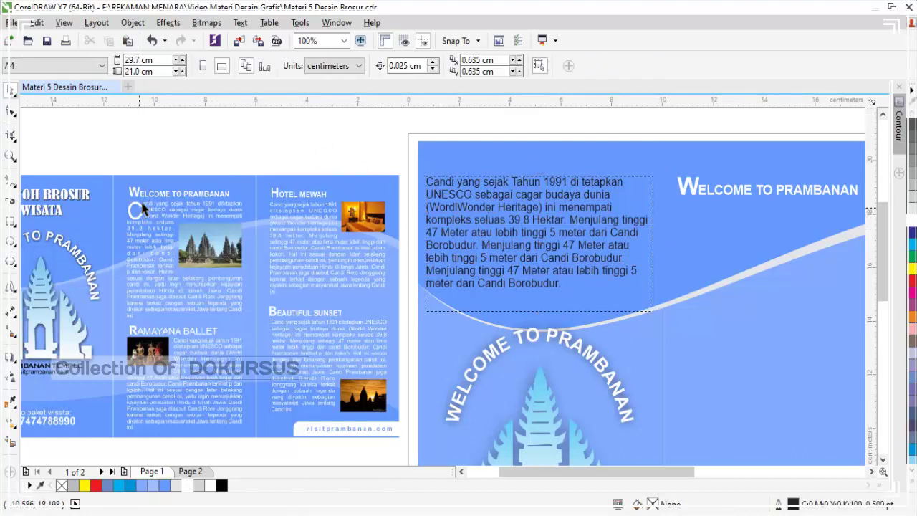
- Move the paragraph frame to just beneath the "WELCOME TO PRAMBANAN" heading in the brochure's middle panel
{"action": "scroll", "coordinate": [416, 207], "scroll_direction": "down", "scroll_amount": 1}
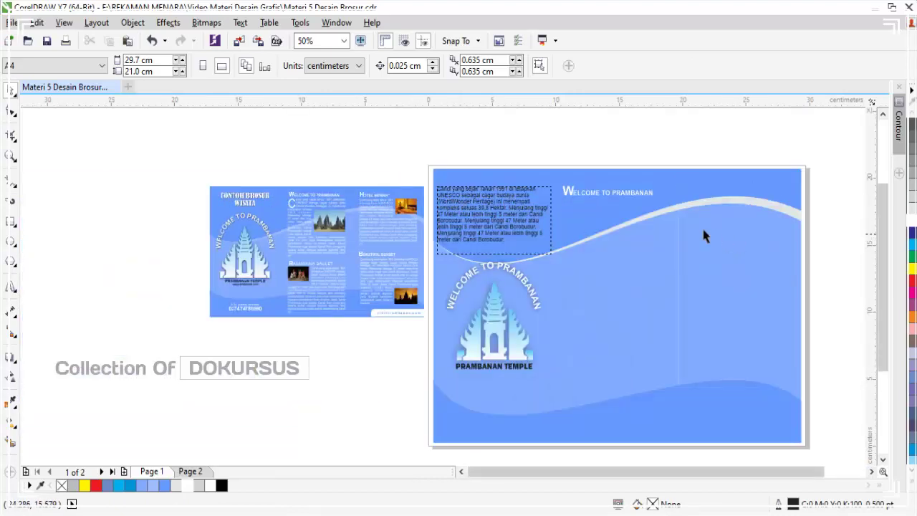
{"action": "scroll", "coordinate": [701, 229], "scroll_direction": "up", "scroll_amount": 1}
{"action": "left_click", "coordinate": [283, 206]}
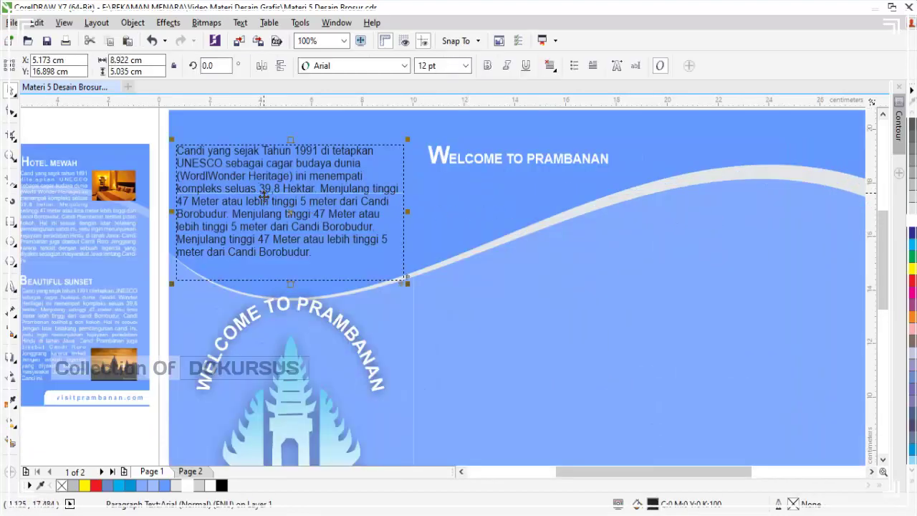
{"action": "left_click_drag", "start_coordinate": [264, 195], "coordinate": [514, 223]}
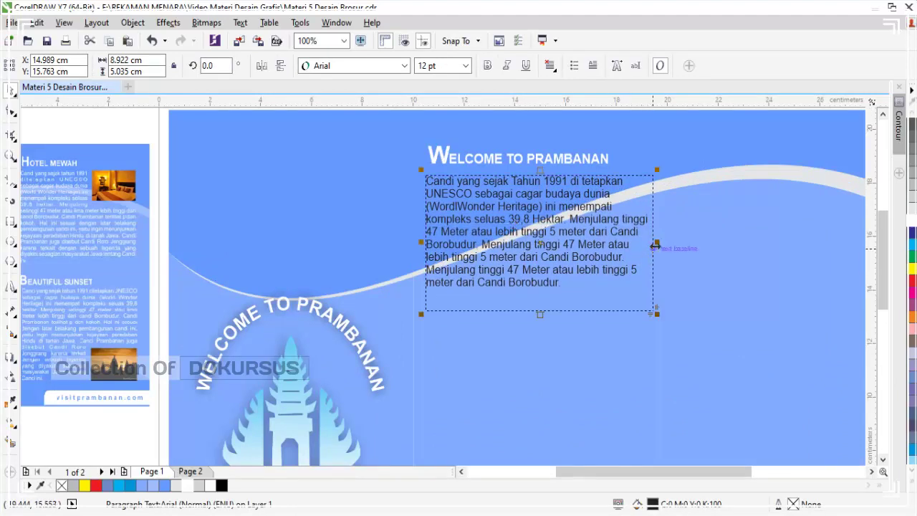
- Narrow the paragraph frame to about 8.7 cm and colour its text white
{"action": "left_click_drag", "start_coordinate": [657, 243], "coordinate": [651, 251]}
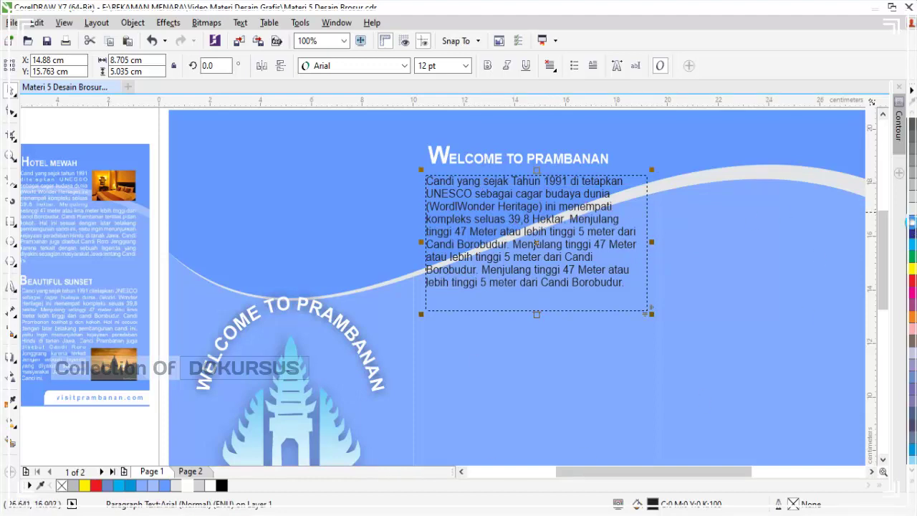
{"action": "left_click", "coordinate": [912, 228]}
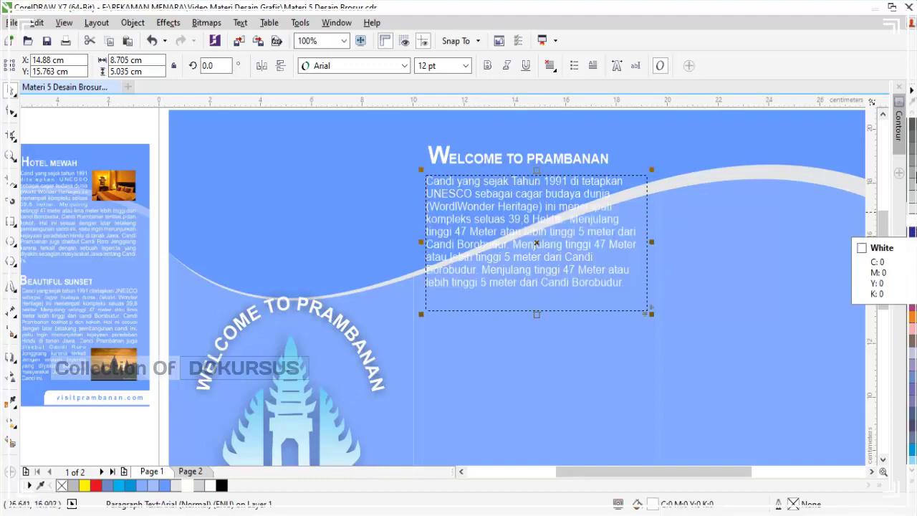
- Try the paragraph text at 10 pt and return it to 12 pt
{"action": "left_click", "coordinate": [465, 65]}
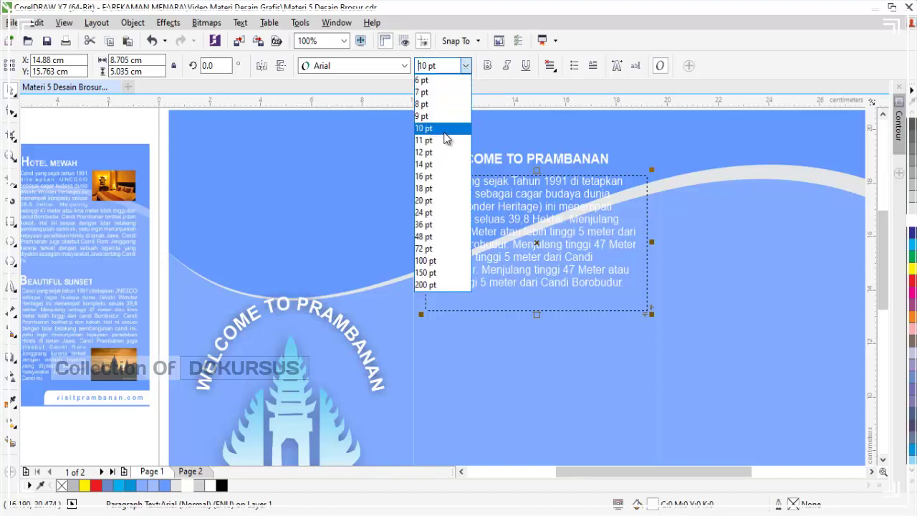
{"action": "left_click", "coordinate": [440, 130]}
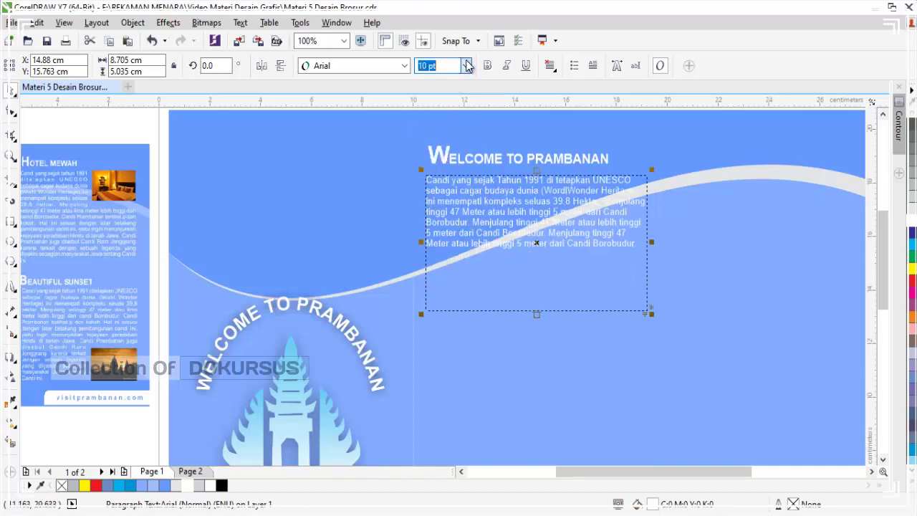
{"action": "left_click", "coordinate": [465, 65]}
{"action": "left_click", "coordinate": [448, 151]}
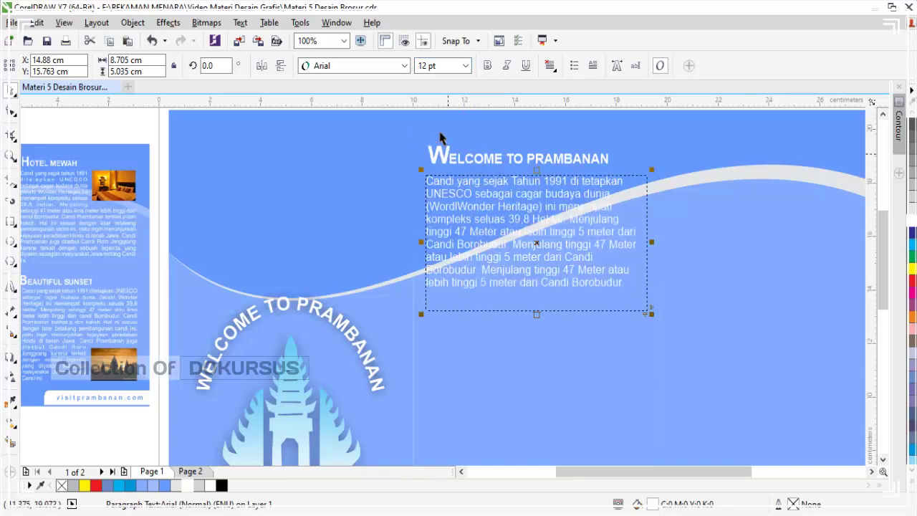
- Change the paragraph text's font to Arial Narrow
{"action": "left_click", "coordinate": [404, 65]}
{"action": "mouse_move", "coordinate": [384, 92]}
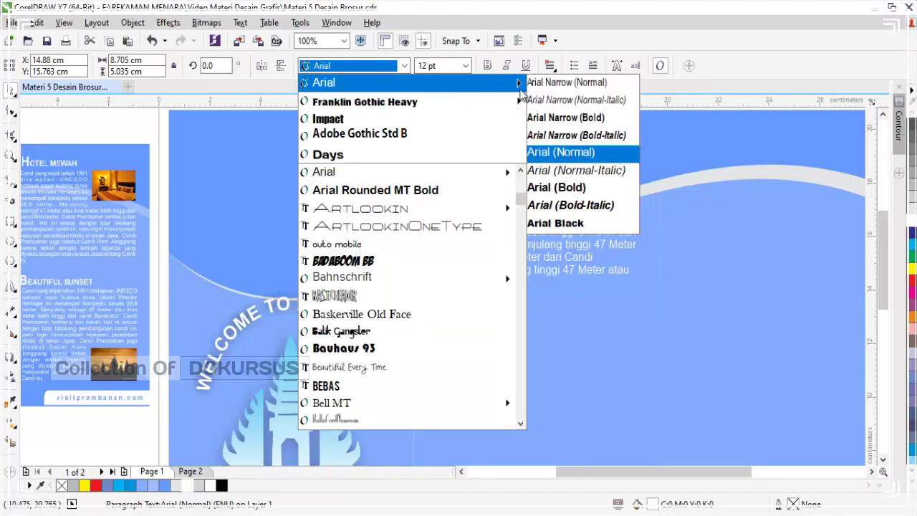
{"action": "left_click", "coordinate": [565, 93]}
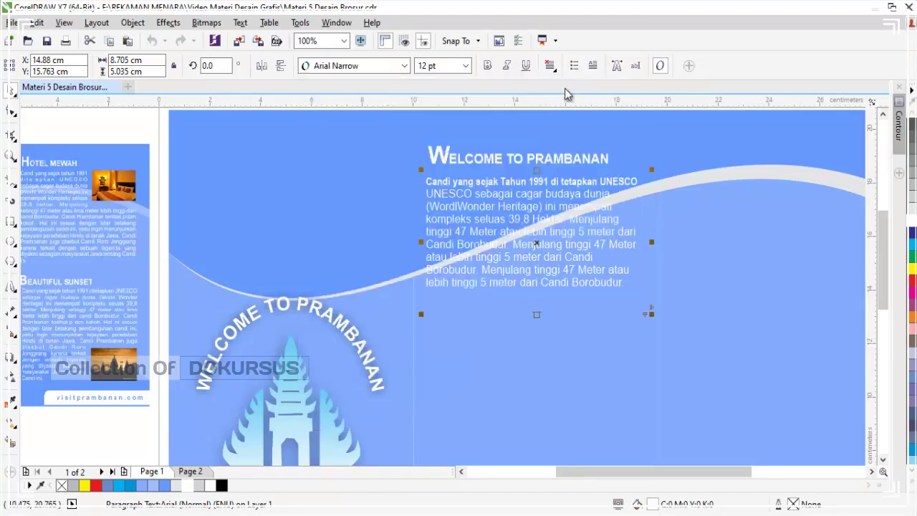
- Remove the bold style from the Arial Narrow paragraph under the "WELCOME TO PRAMBANAN" heading
{"action": "scroll", "coordinate": [537, 208], "scroll_direction": "up", "scroll_amount": 2}
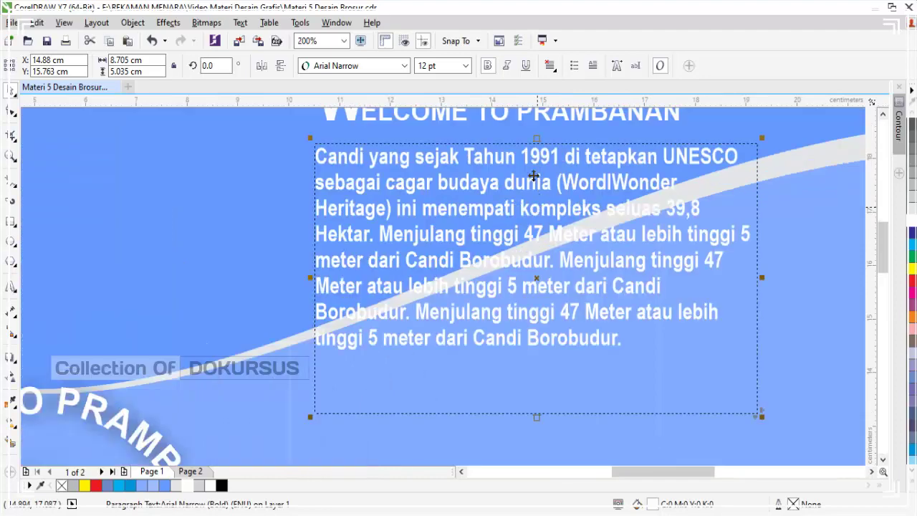
{"action": "left_click", "coordinate": [487, 66]}
{"action": "scroll", "coordinate": [418, 119], "scroll_direction": "down", "scroll_amount": 2}
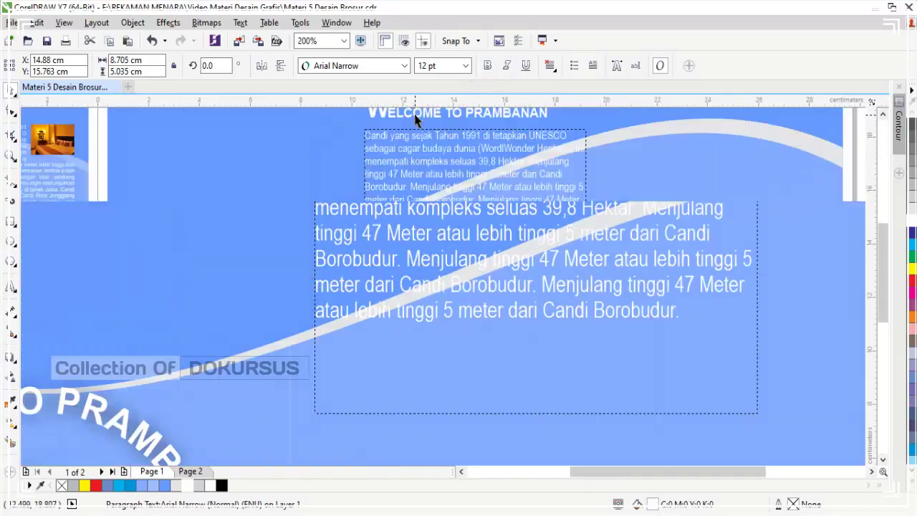
{"action": "scroll", "coordinate": [462, 143], "scroll_direction": "up", "scroll_amount": 2}
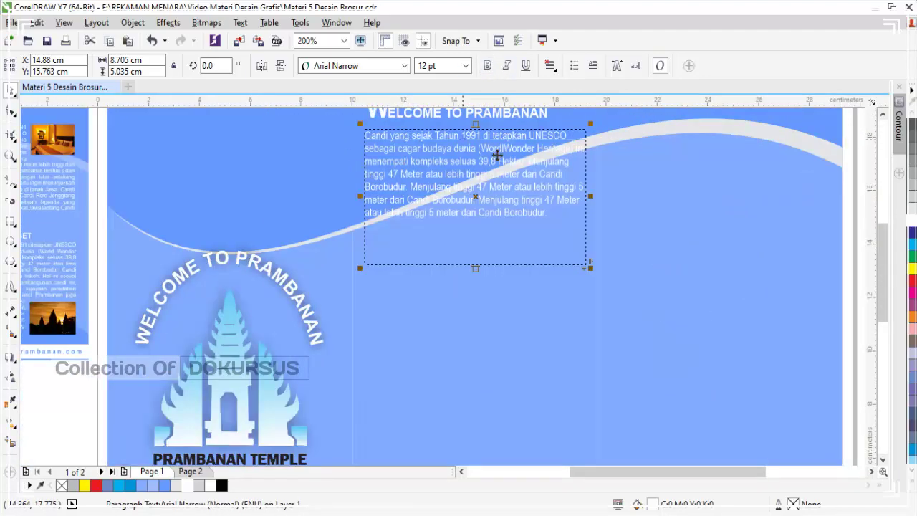
{"action": "scroll", "coordinate": [462, 143], "scroll_direction": "down", "scroll_amount": 1}
- Copy the sentence "Menjulang tinggi 47 Meter atau lebih tinggi 5 meter dari Candi Borobudur." and paste it at the paragraph's end
{"action": "double_click", "coordinate": [535, 213]}
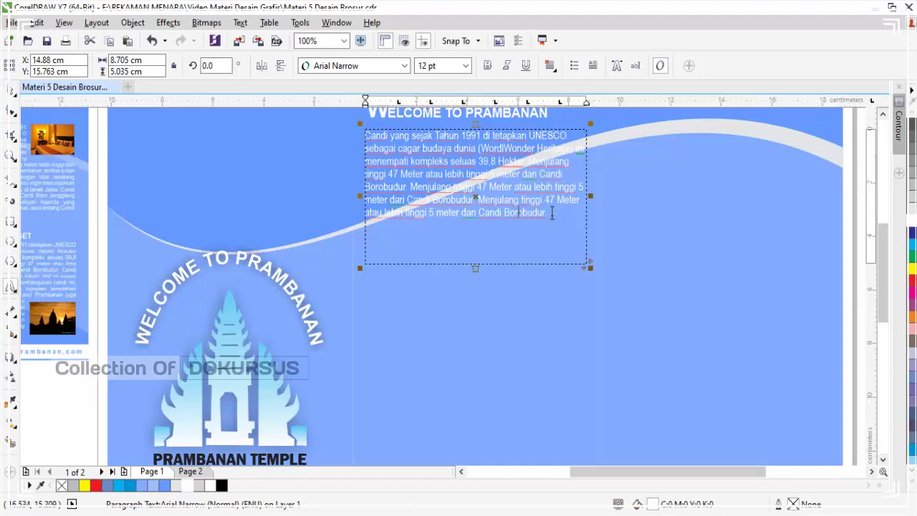
{"action": "left_click_drag", "start_coordinate": [548, 214], "coordinate": [480, 199]}
{"action": "key", "text": "ctrl+c"}
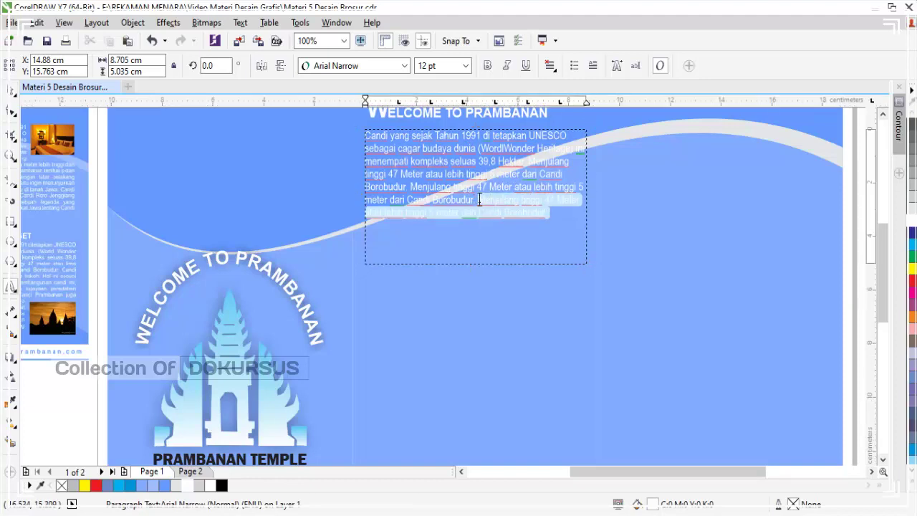
{"action": "left_click", "coordinate": [574, 217]}
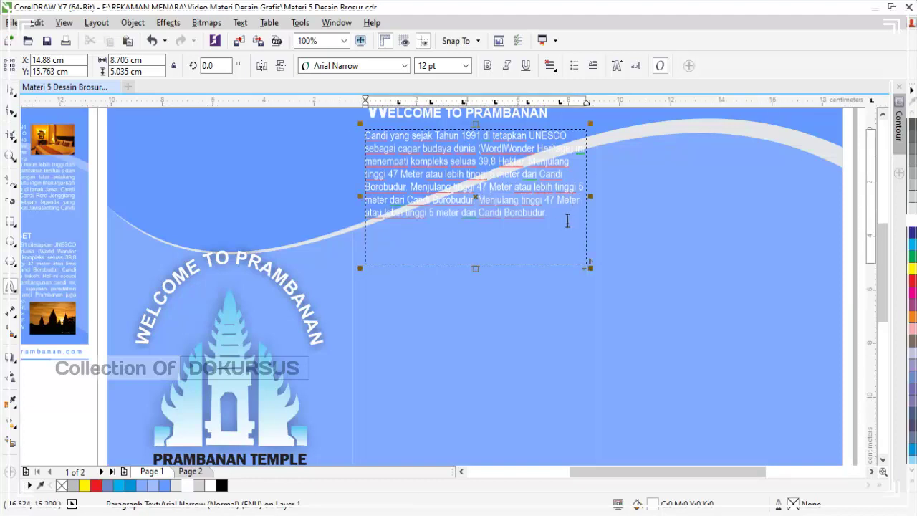
{"action": "key", "text": "ctrl+v"}
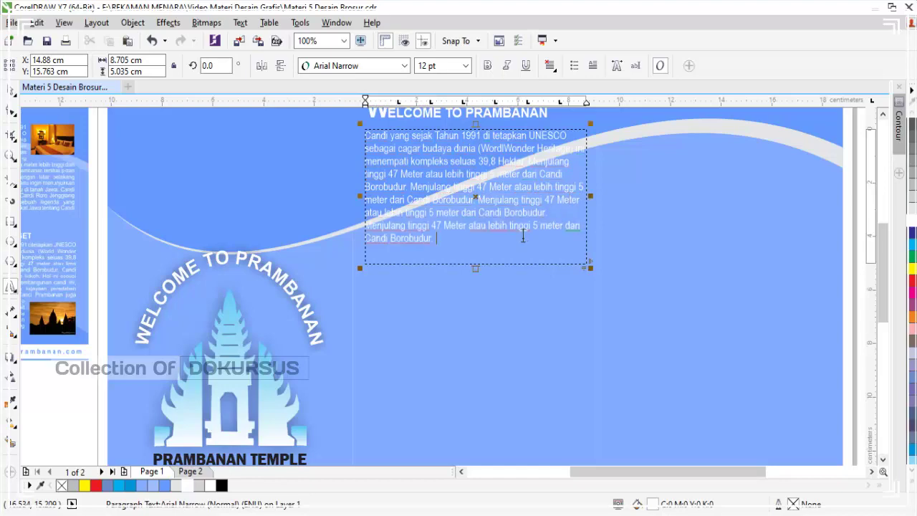
{"action": "scroll", "coordinate": [524, 236], "scroll_direction": "down", "scroll_amount": 1}
{"action": "left_click", "coordinate": [12, 89]}
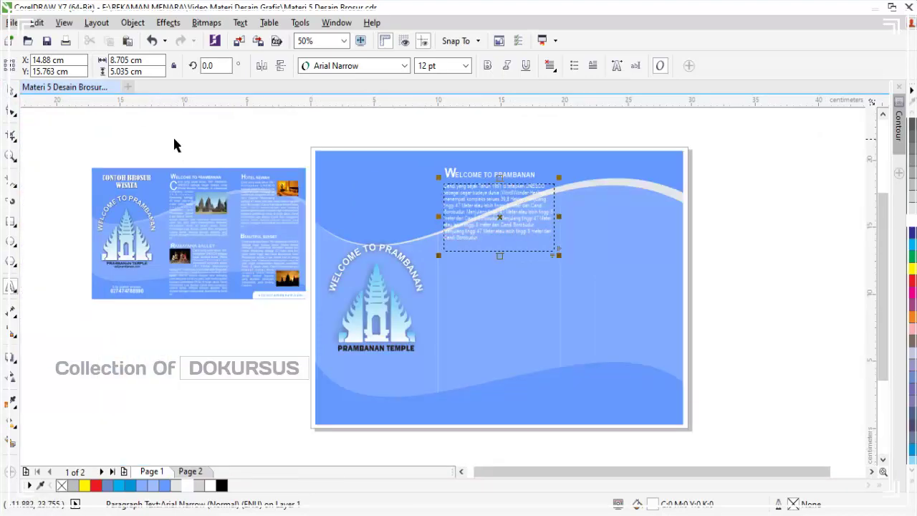
- Compare with the sample brochure and apply a drop cap to the middle panel's paragraph
{"action": "left_click", "coordinate": [172, 135]}
{"action": "scroll", "coordinate": [198, 206], "scroll_direction": "up", "scroll_amount": 1}
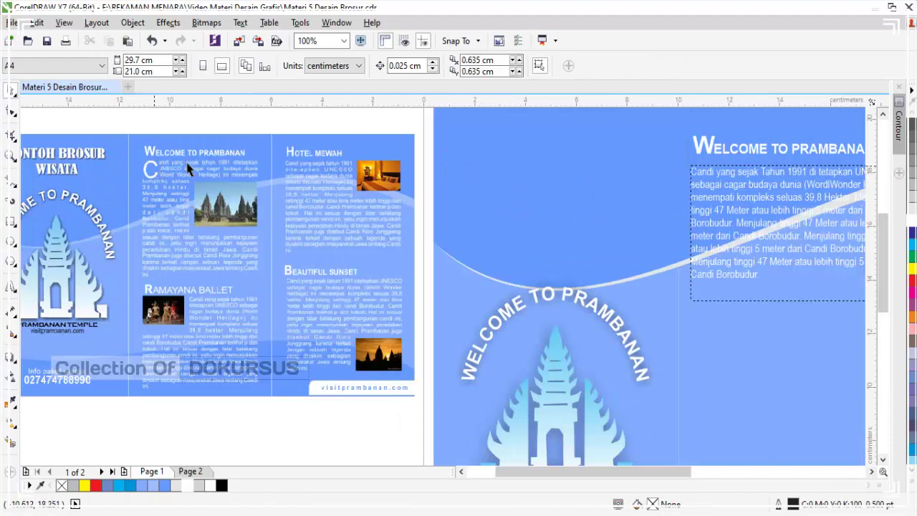
{"action": "left_click", "coordinate": [685, 176]}
{"action": "scroll", "coordinate": [518, 161], "scroll_direction": "down", "scroll_amount": 1}
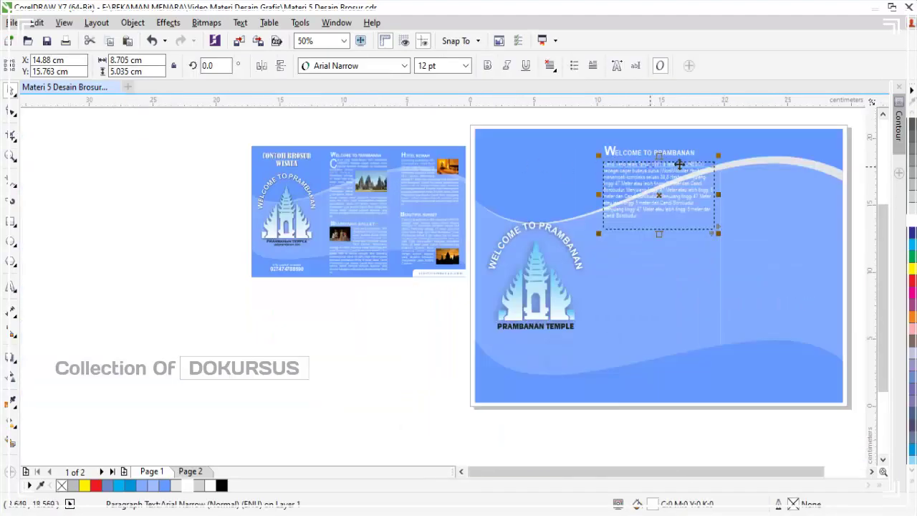
{"action": "scroll", "coordinate": [741, 170], "scroll_direction": "up", "scroll_amount": 1}
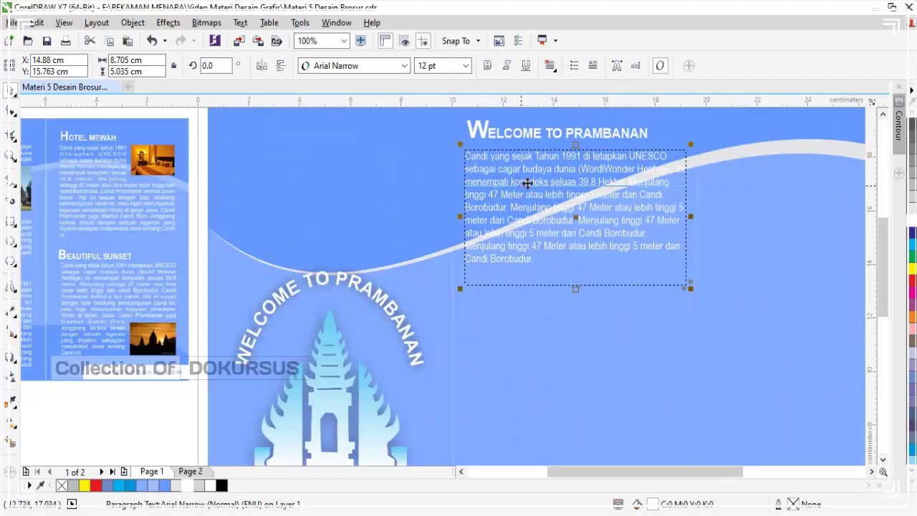
{"action": "left_click", "coordinate": [592, 66]}
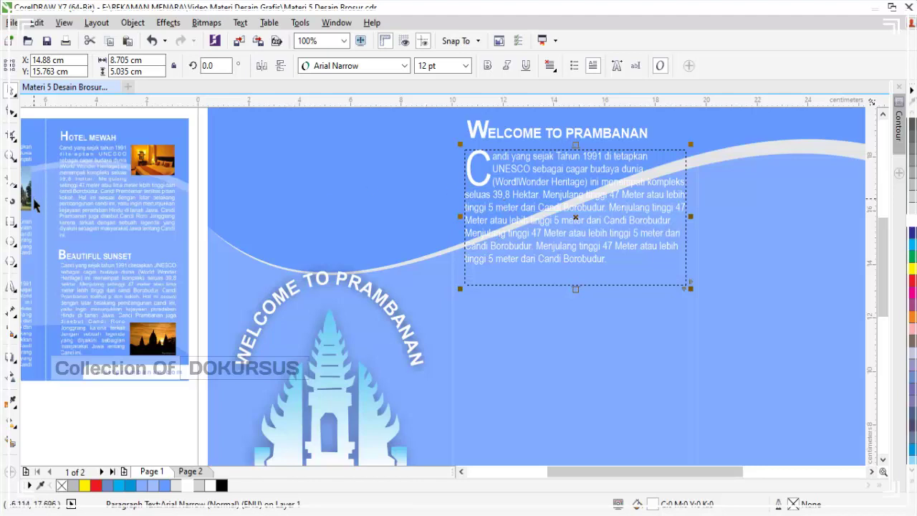
{"action": "left_click", "coordinate": [348, 172]}
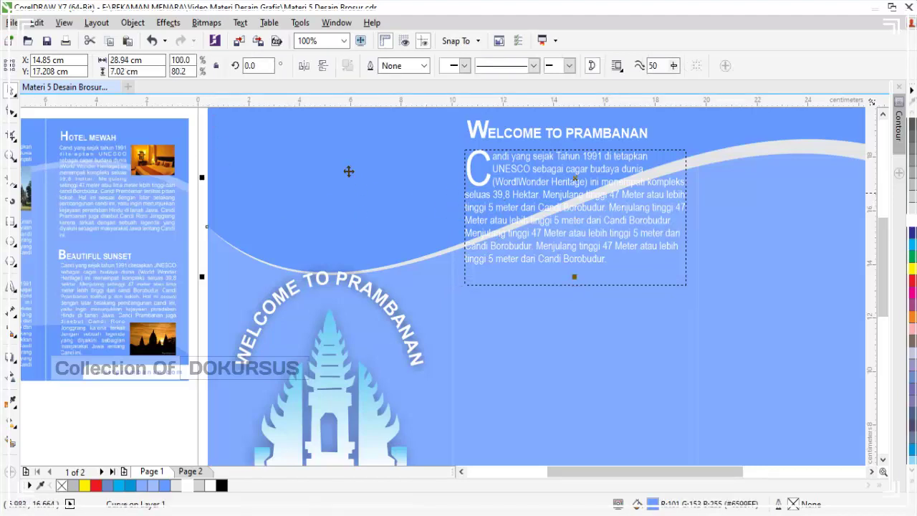
- Import the posts_2013_03_candi_prambanan1 temple photo and place it over the paragraph at about 3.3 by 2.2 cm
{"action": "left_click", "coordinate": [238, 39]}
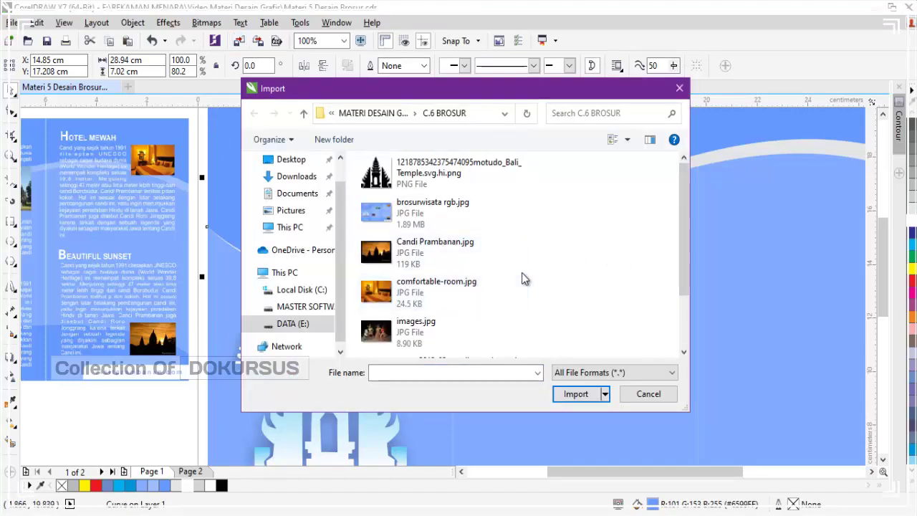
{"action": "scroll", "coordinate": [521, 272], "scroll_direction": "down", "scroll_amount": 2}
{"action": "double_click", "coordinate": [366, 302]}
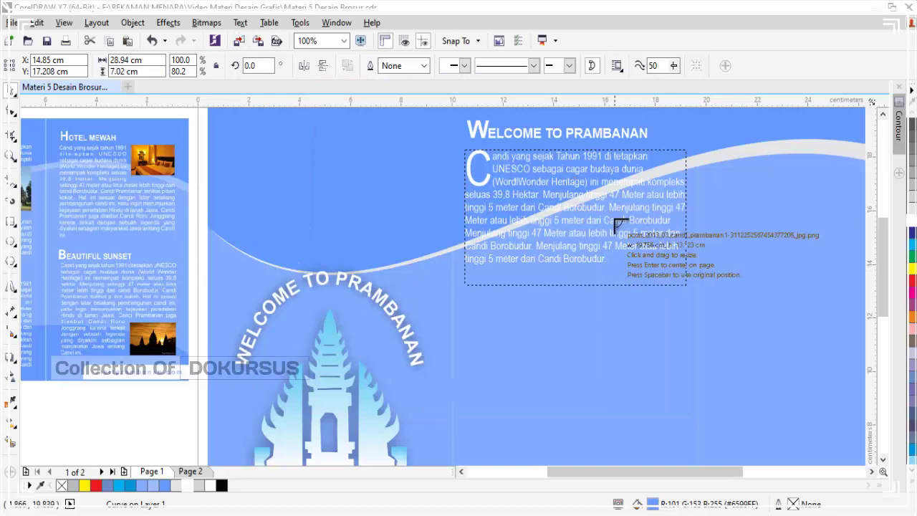
{"action": "left_click_drag", "start_coordinate": [628, 208], "coordinate": [674, 237]}
{"action": "left_click", "coordinate": [333, 185]}
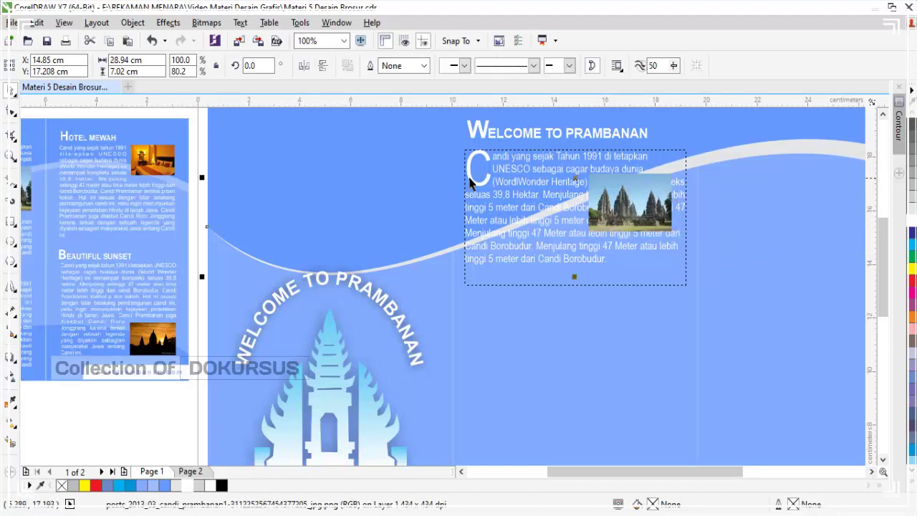
- Set the drop-cap paragraph's alignment to Full Justify
{"action": "left_click", "coordinate": [510, 208]}
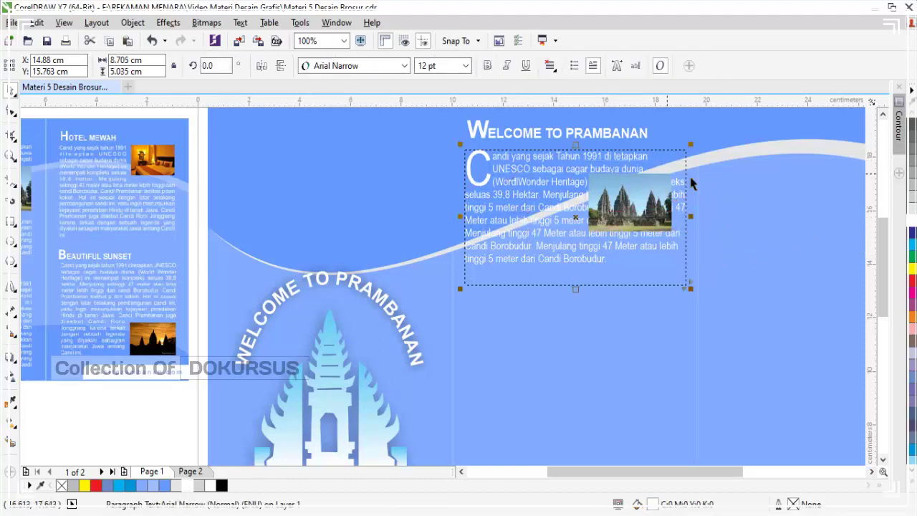
{"action": "left_click", "coordinate": [550, 66]}
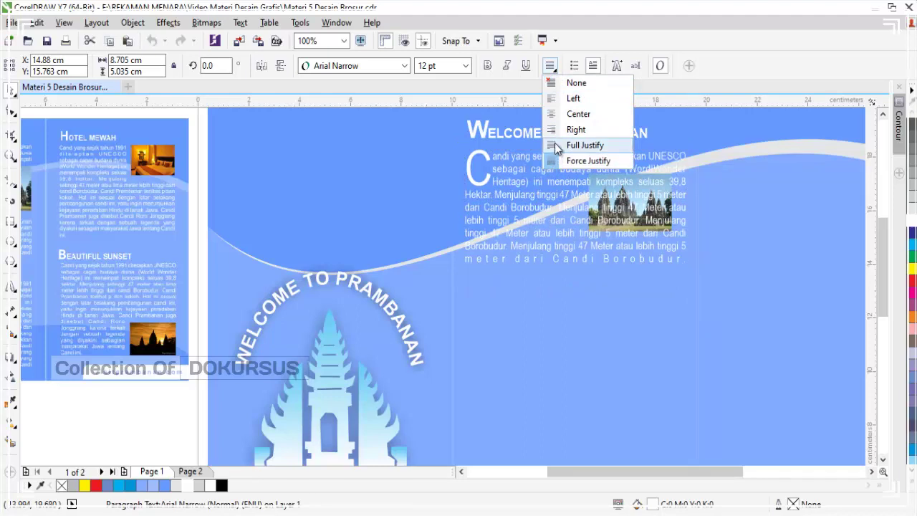
{"action": "left_click", "coordinate": [558, 146]}
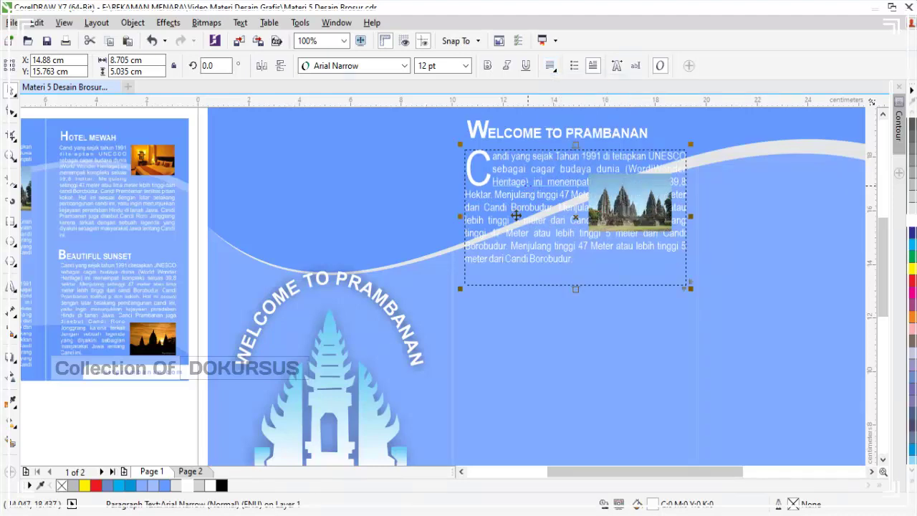
{"action": "left_click", "coordinate": [501, 333]}
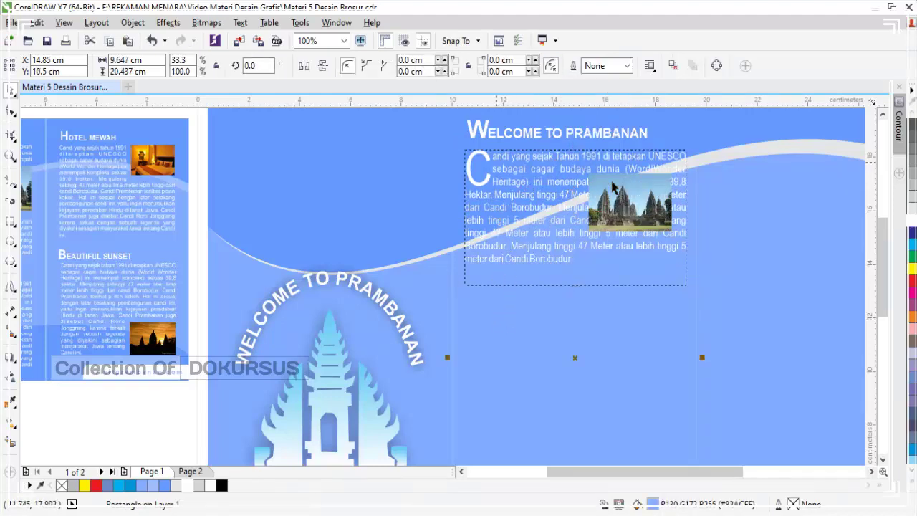
- Move the temple photo so it lines up with the paragraph frame's right edge
{"action": "scroll", "coordinate": [651, 187], "scroll_direction": "up", "scroll_amount": 2}
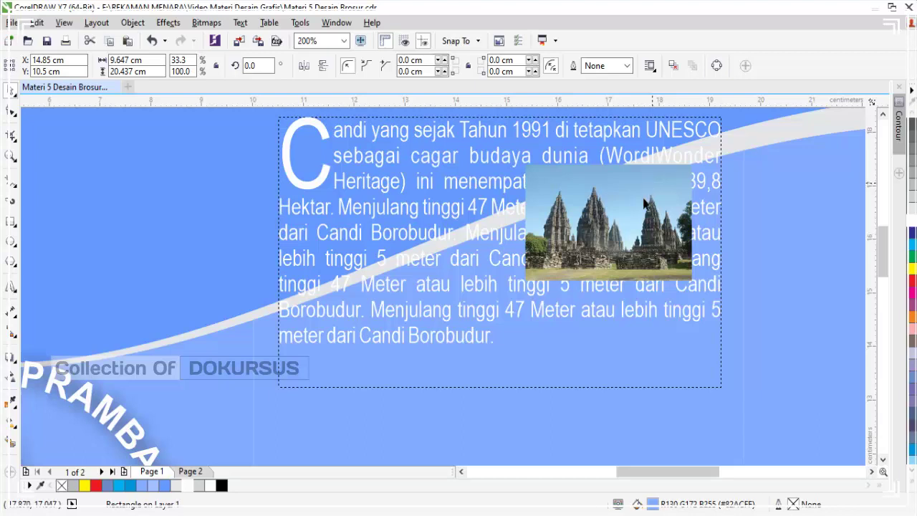
{"action": "left_click", "coordinate": [608, 228]}
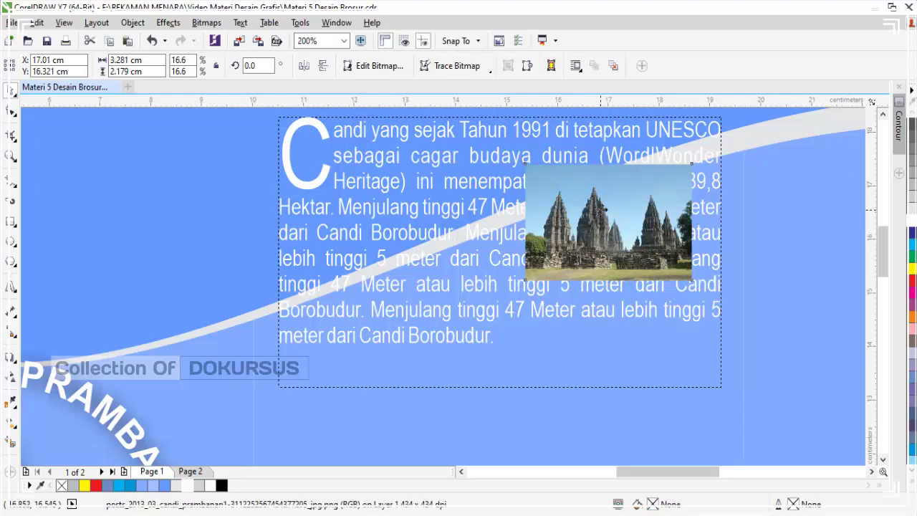
{"action": "left_click_drag", "start_coordinate": [598, 206], "coordinate": [630, 213]}
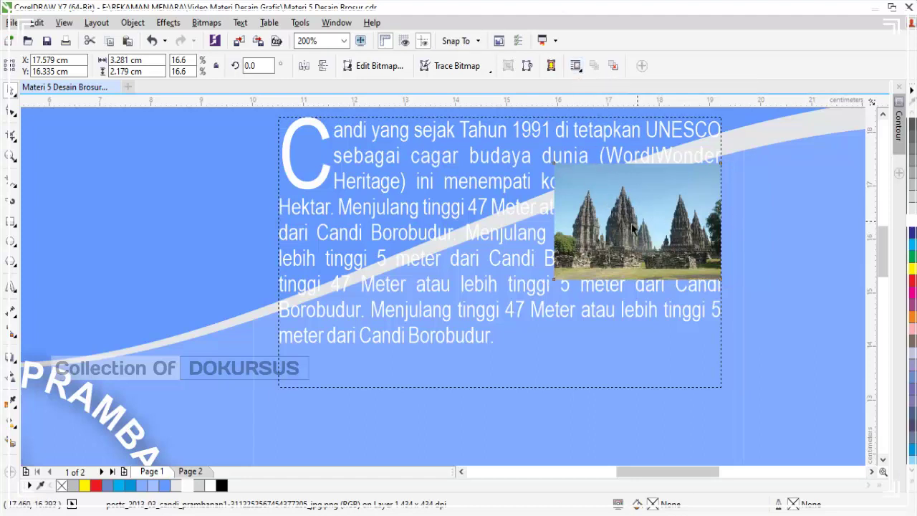
{"action": "left_click", "coordinate": [634, 224]}
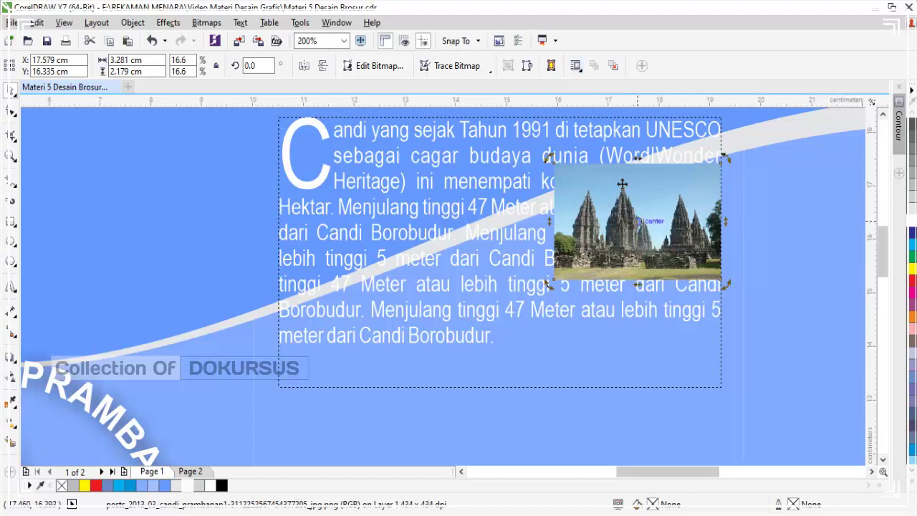
- Try the photo's contour text-wrap styles and set the wrapping to Square, Text Flows Left
{"action": "left_click", "coordinate": [582, 70]}
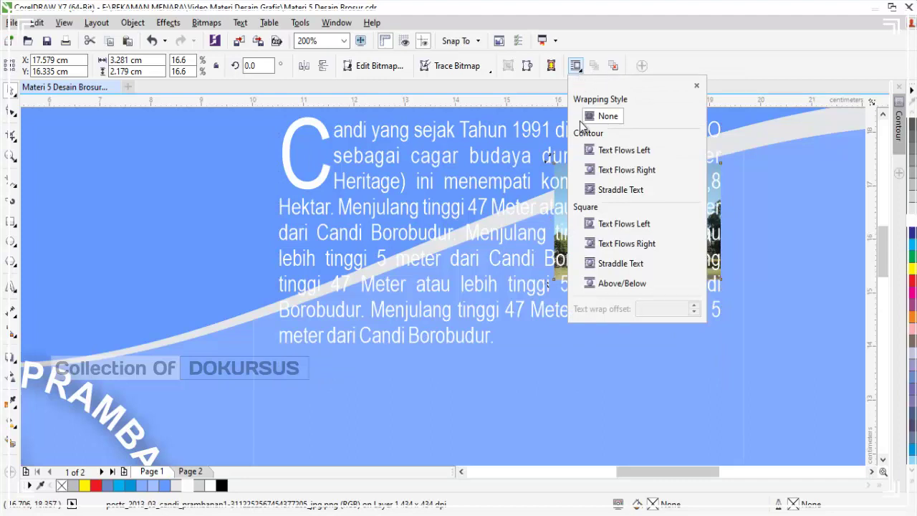
{"action": "left_click", "coordinate": [596, 190]}
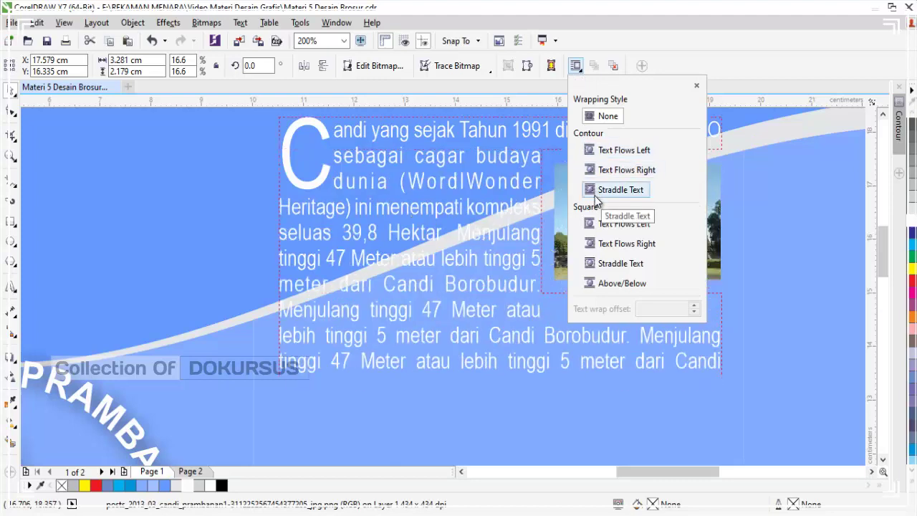
{"action": "left_click", "coordinate": [591, 170]}
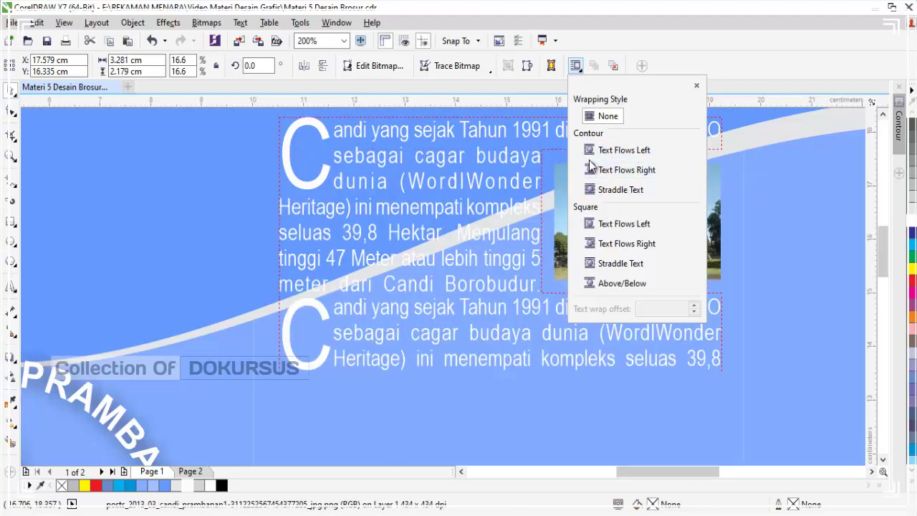
{"action": "left_click", "coordinate": [597, 151]}
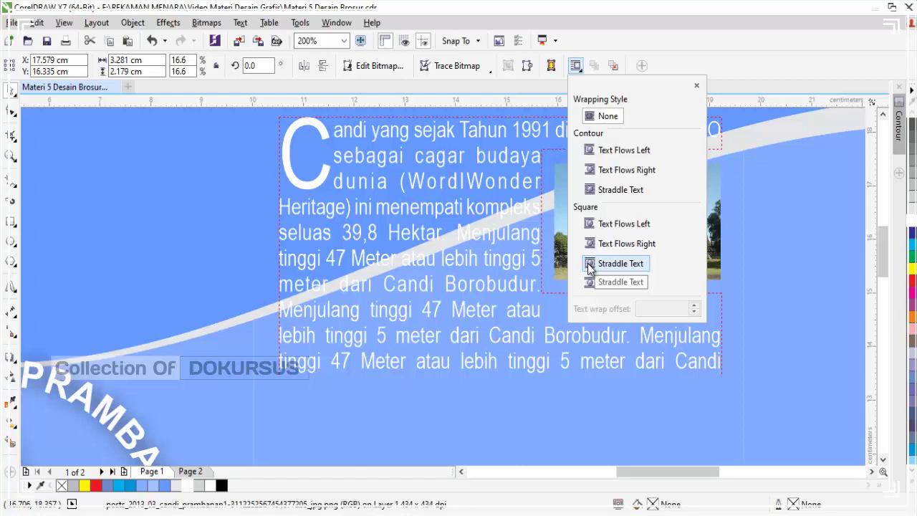
{"action": "left_click", "coordinate": [589, 224]}
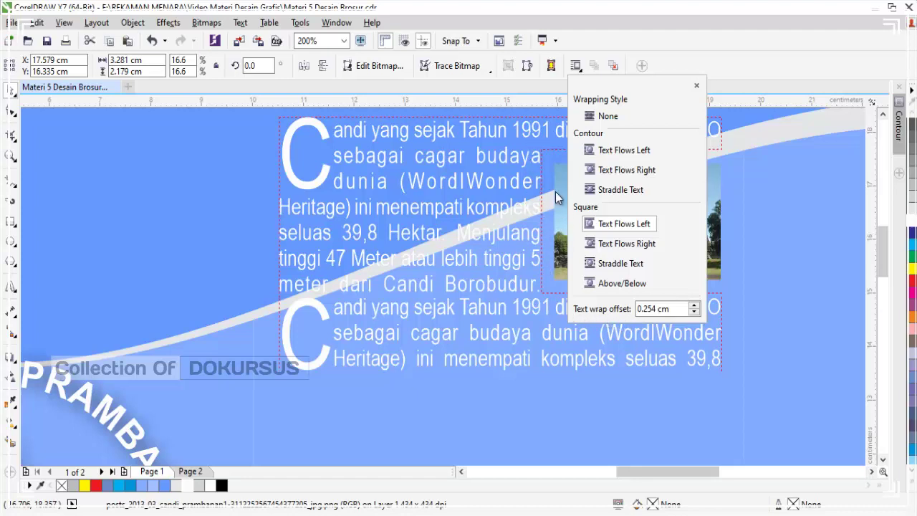
- Try different text wrap offsets around the photo, including -1.246 cm and 0.754 cm
{"action": "left_click", "coordinate": [694, 313]}
{"action": "left_click", "coordinate": [694, 313]}
{"action": "left_click", "coordinate": [694, 313]}
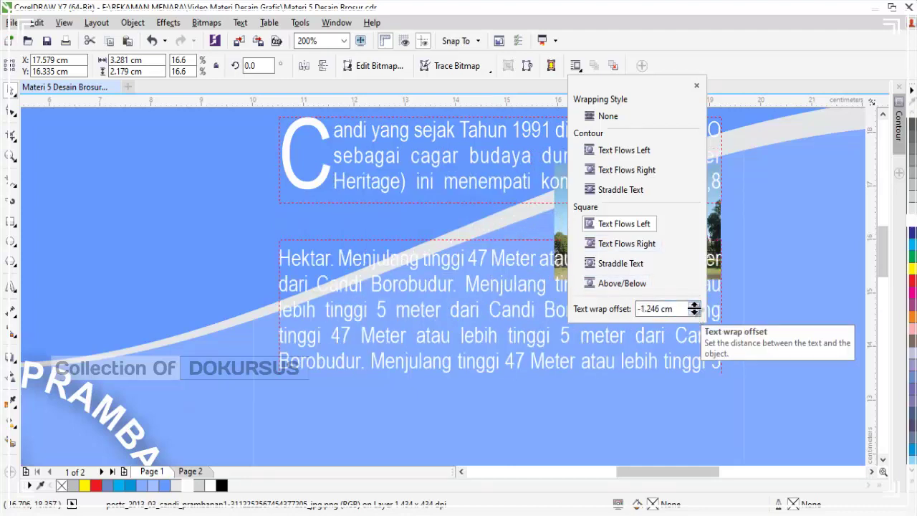
{"action": "left_click", "coordinate": [694, 306]}
{"action": "left_click", "coordinate": [694, 306]}
{"action": "left_click", "coordinate": [694, 306]}
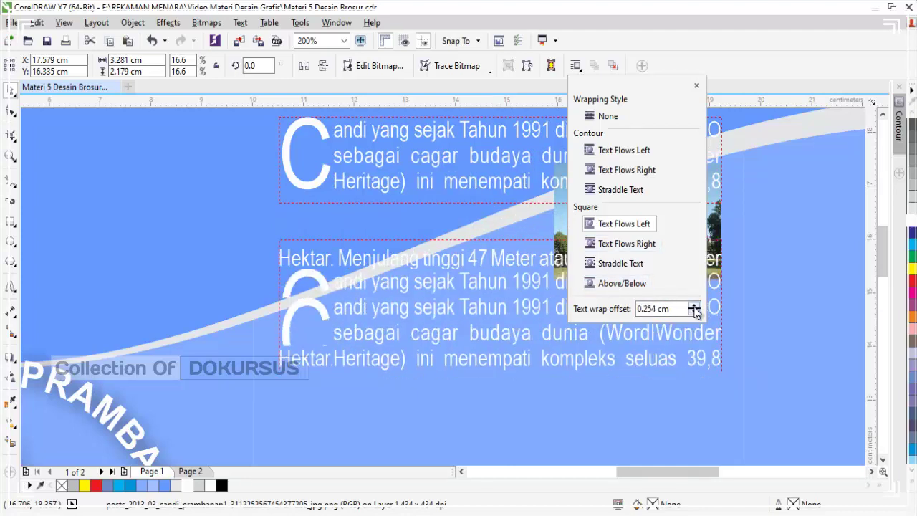
{"action": "left_click", "coordinate": [693, 306]}
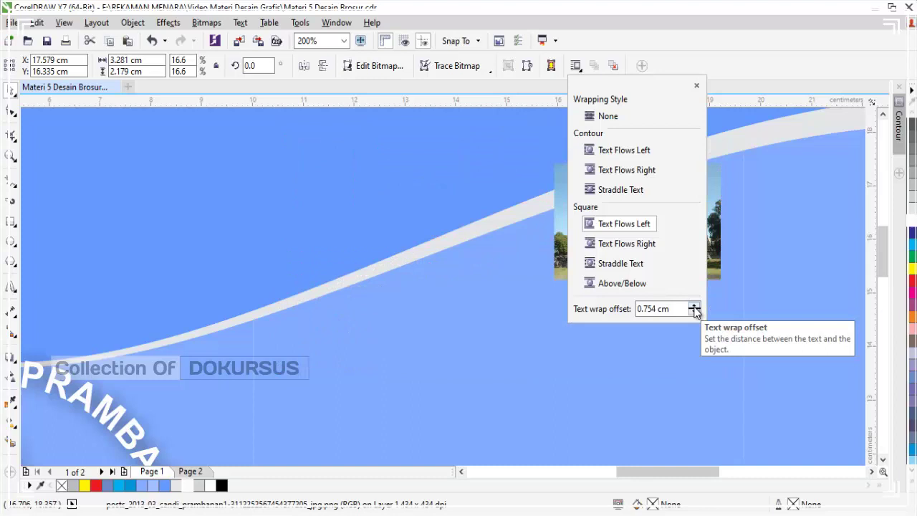
- Undo the text wrap, paragraph justification and photo placement, back to the drop-cap paragraph alone
{"action": "key", "text": "ctrl+z"}
{"action": "key", "text": "ctrl+z"}
{"action": "key", "text": "ctrl+z"}
{"action": "key", "text": "ctrl+z"}
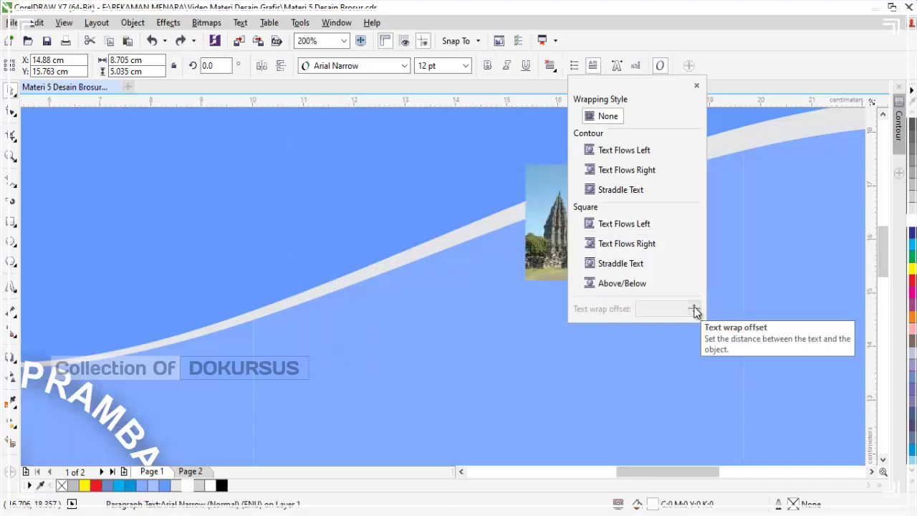
{"action": "left_click", "coordinate": [152, 41]}
{"action": "left_click", "coordinate": [153, 40]}
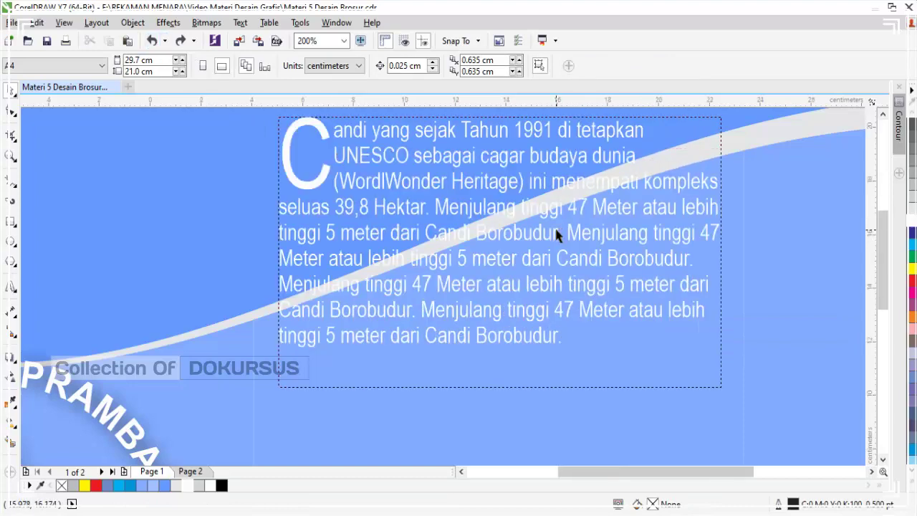
- Import the posts_2013_03_candi_prambanan1 temple PNG and place it about 3.13 cm wide over the right part of the drop-cap paragraph
{"action": "scroll", "coordinate": [556, 231], "scroll_direction": "down", "scroll_amount": 2}
{"action": "scroll", "coordinate": [603, 185], "scroll_direction": "up", "scroll_amount": 2}
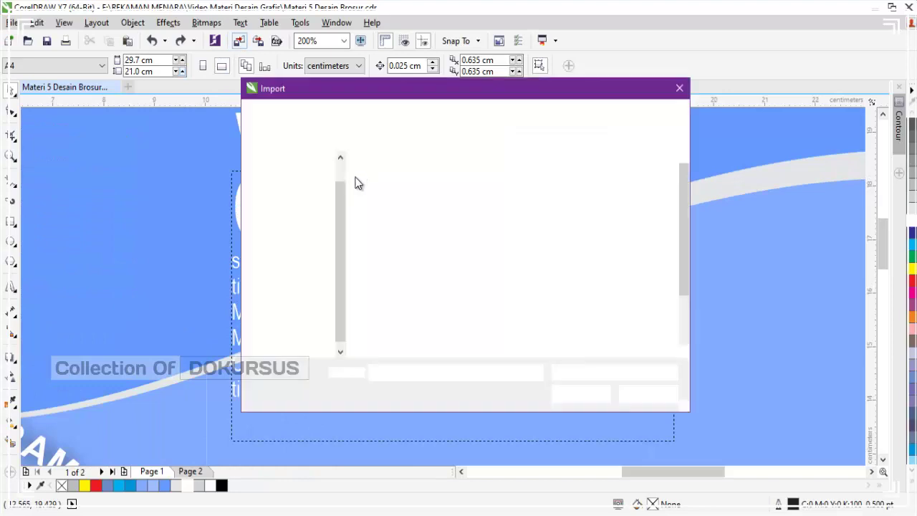
{"action": "left_click", "coordinate": [459, 306]}
{"action": "scroll", "coordinate": [458, 307], "scroll_direction": "down", "scroll_amount": 2}
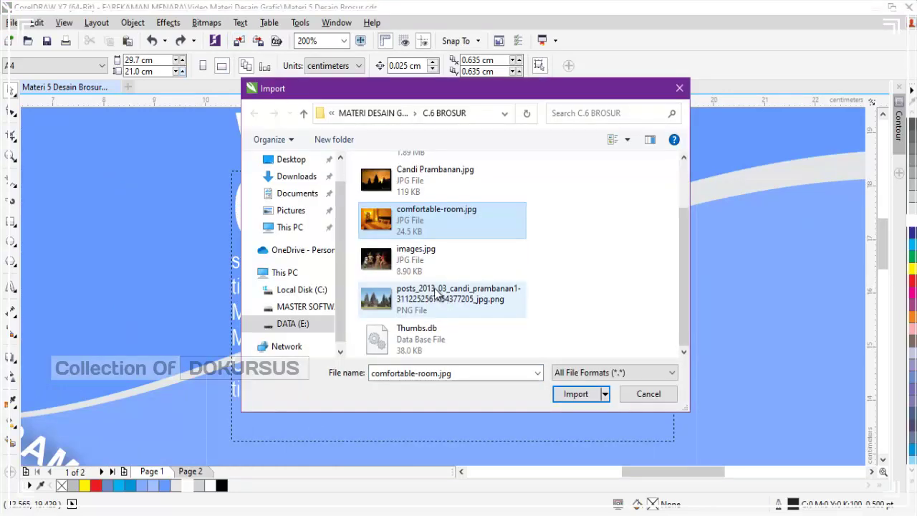
{"action": "double_click", "coordinate": [458, 306]}
{"action": "mouse_move", "coordinate": [486, 231]}
{"action": "left_mouse_down"}
{"action": "mouse_move", "coordinate": [533, 237]}
{"action": "mouse_move", "coordinate": [676, 349]}
{"action": "mouse_move", "coordinate": [658, 334]}
{"action": "mouse_move", "coordinate": [657, 344]}
{"action": "left_mouse_up"}
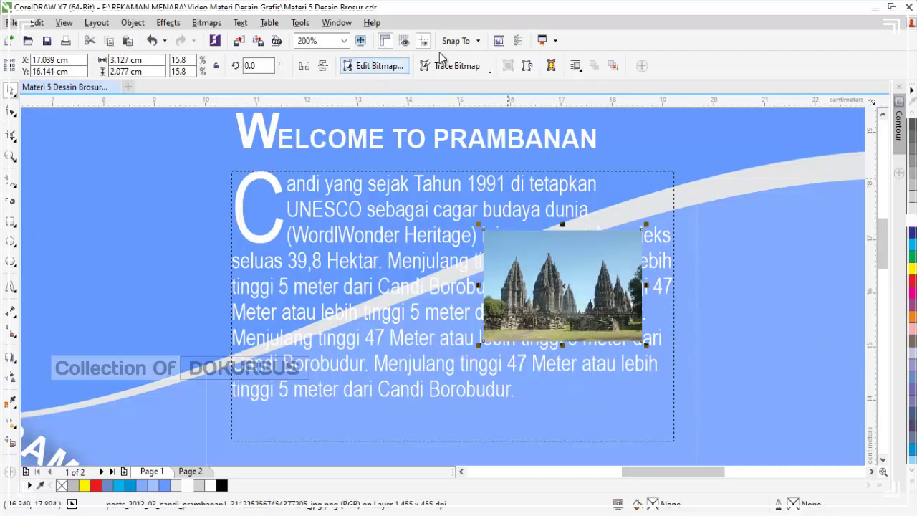
- Set the temple photo's text wrapping to Square, Text Flows Left
{"action": "left_click", "coordinate": [575, 66]}
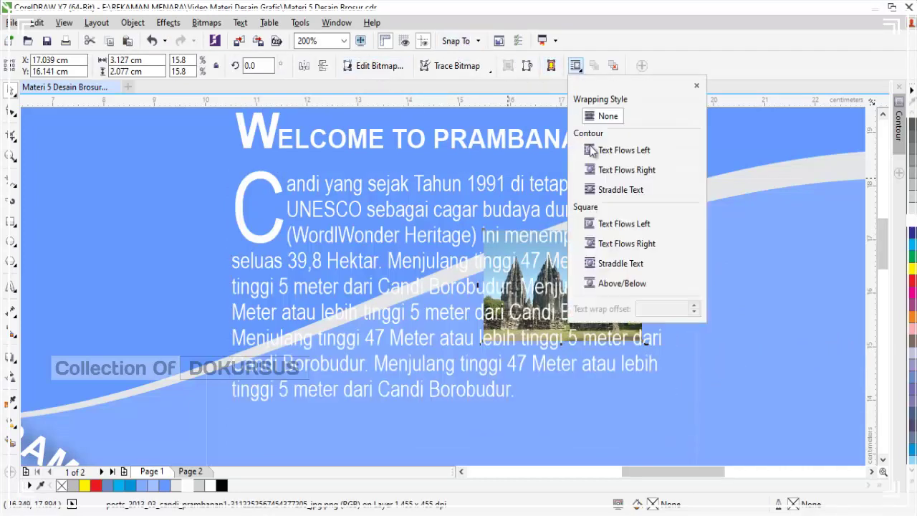
{"action": "left_click", "coordinate": [589, 244]}
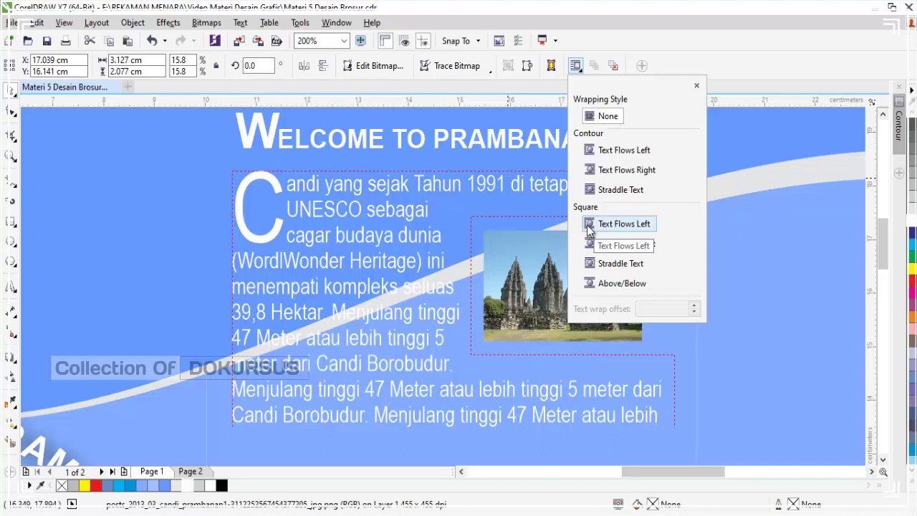
{"action": "left_click", "coordinate": [588, 224]}
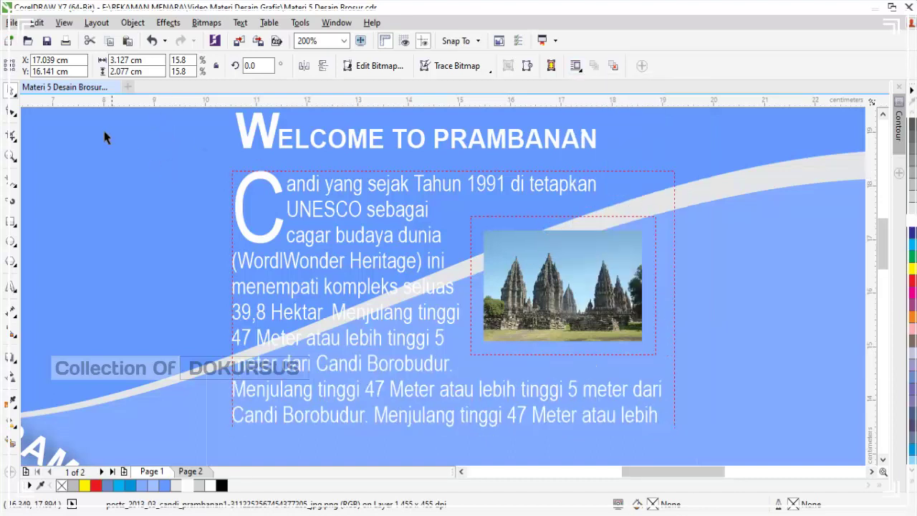
{"action": "left_click", "coordinate": [685, 233]}
- Apply Full Justify alignment to the drop-cap paragraph beside the temple photo
{"action": "left_click", "coordinate": [542, 280]}
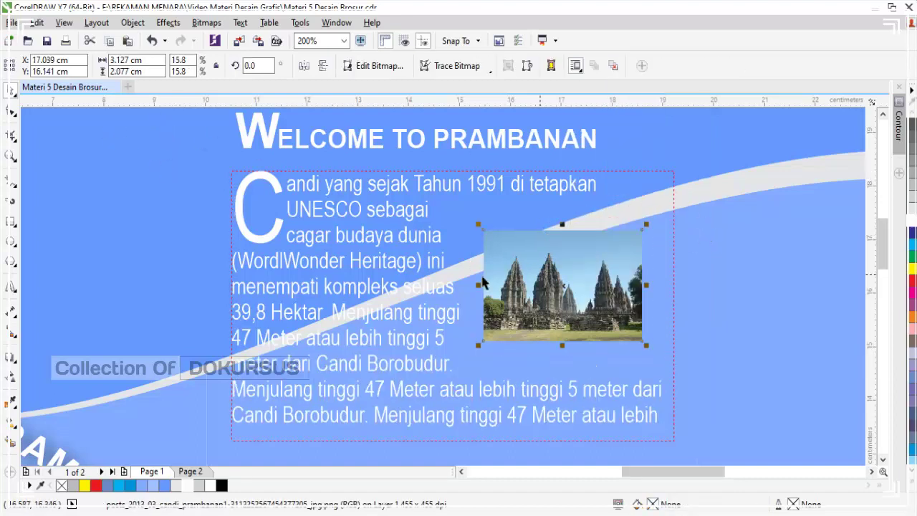
{"action": "left_click", "coordinate": [377, 283]}
{"action": "left_click", "coordinate": [550, 65]}
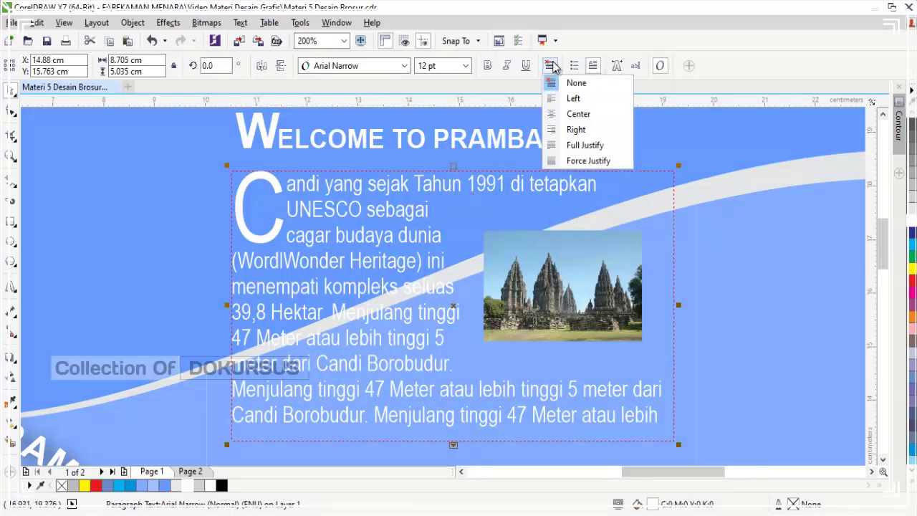
{"action": "left_click", "coordinate": [557, 145]}
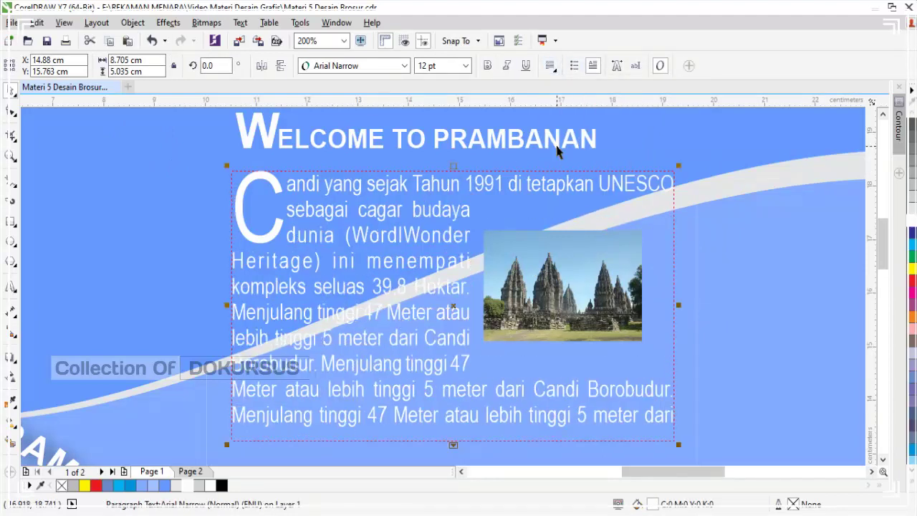
{"action": "left_click", "coordinate": [748, 263]}
- Scale the temple photo down to about 2.68 cm wide and move it against the paragraph frame's right edge
{"action": "left_click", "coordinate": [513, 254]}
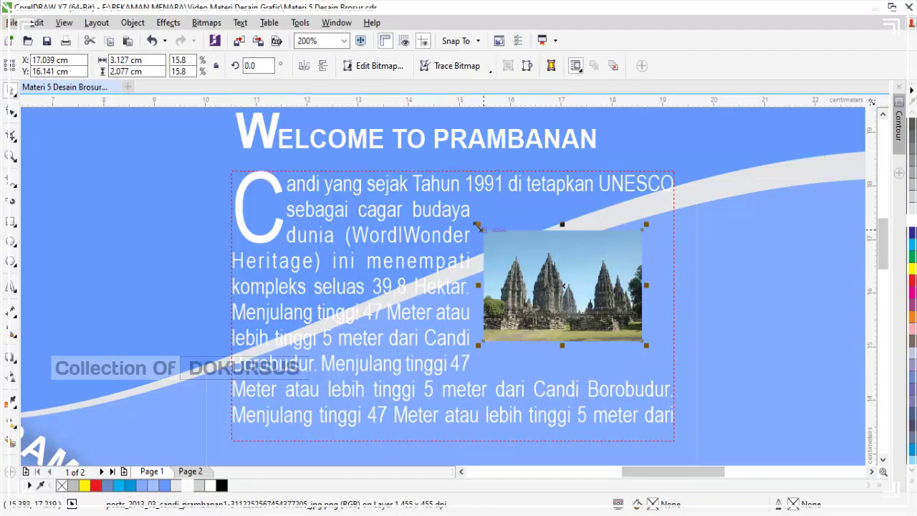
{"action": "left_click_drag", "start_coordinate": [476, 226], "coordinate": [499, 245]}
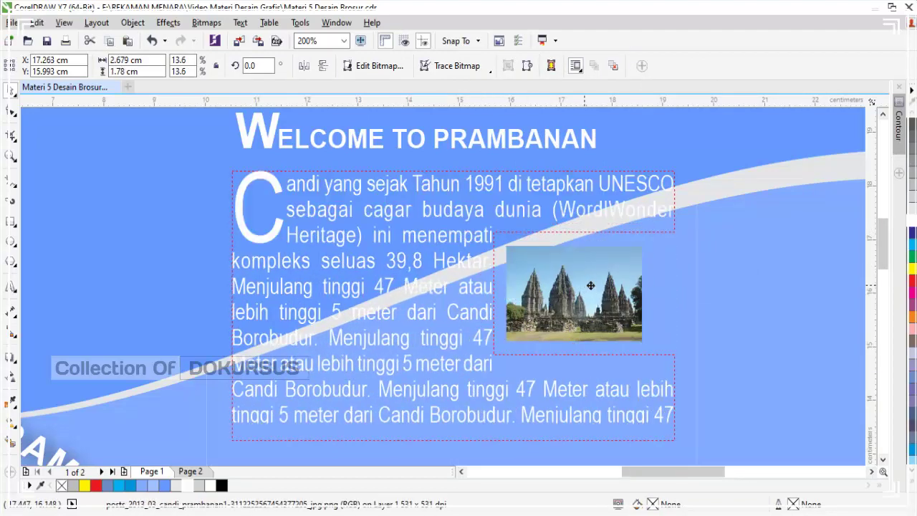
{"action": "left_click_drag", "start_coordinate": [582, 283], "coordinate": [617, 286]}
{"action": "left_click", "coordinate": [756, 229]}
- Stretch the temple photo vertically at both its upper and lower edges to about 2.32 cm high
{"action": "left_click", "coordinate": [624, 279]}
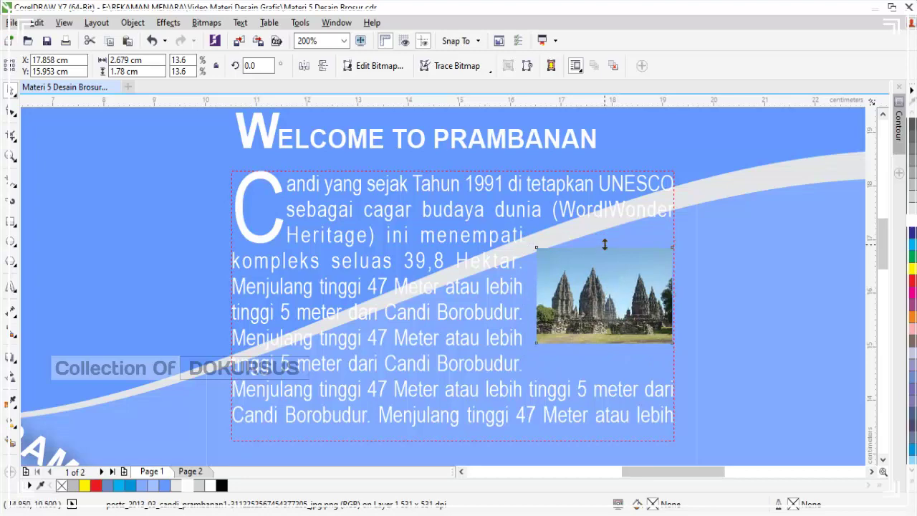
{"action": "left_click_drag", "start_coordinate": [604, 245], "coordinate": [604, 231]}
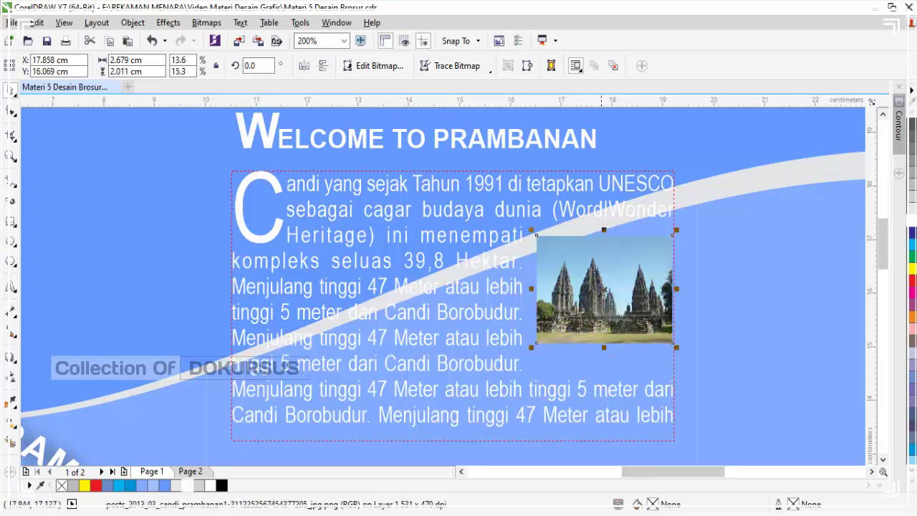
{"action": "left_click_drag", "start_coordinate": [603, 348], "coordinate": [602, 365]}
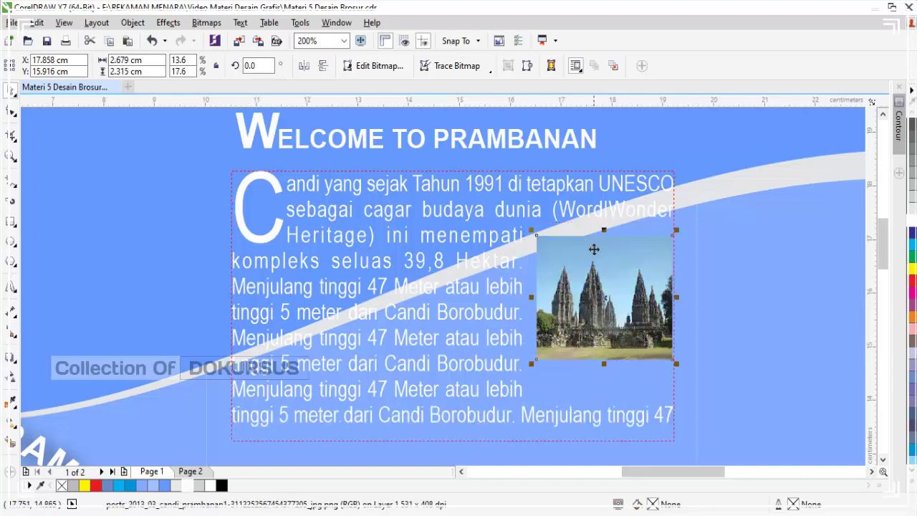
- Set the temple photo's text wrap offset to 0.1 cm
{"action": "left_click", "coordinate": [580, 72]}
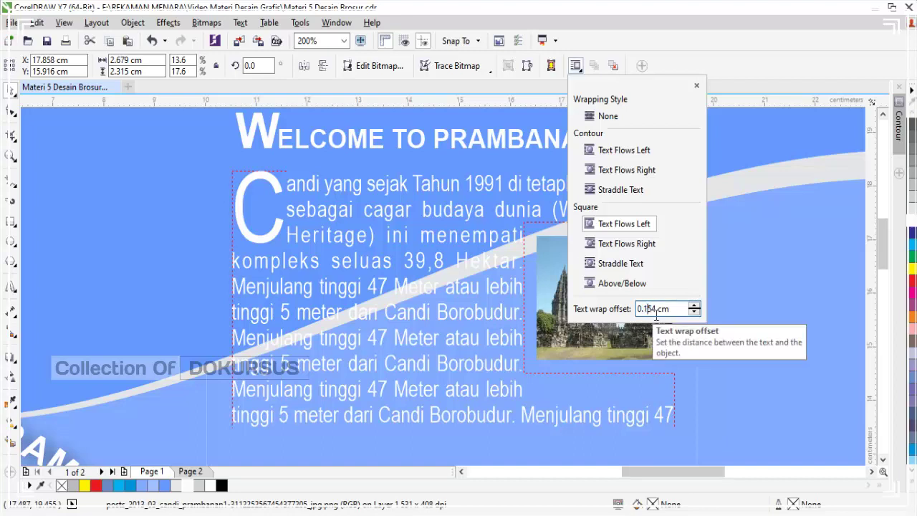
{"action": "key", "text": "Return"}
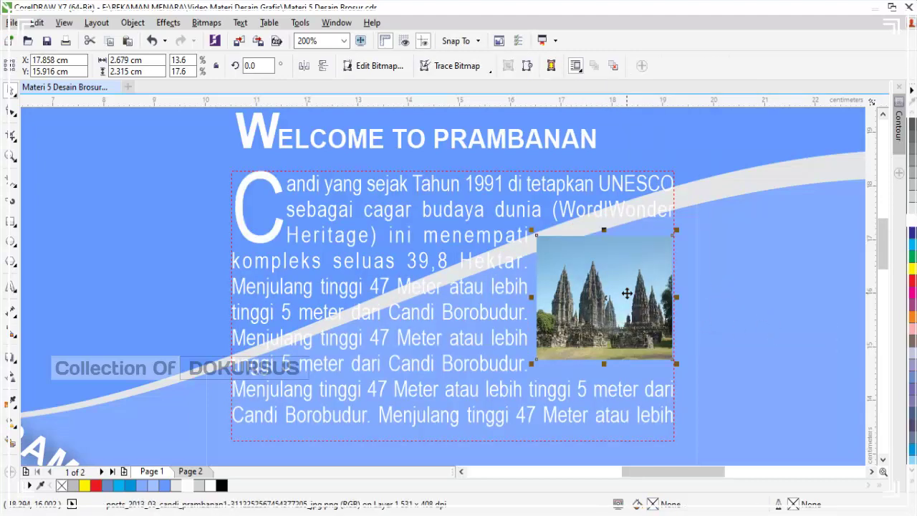
{"action": "left_click", "coordinate": [580, 72]}
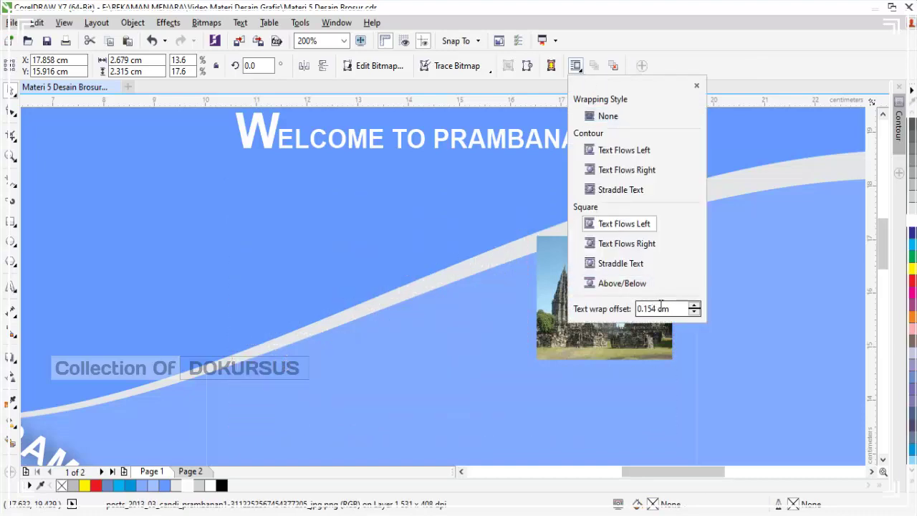
{"action": "left_click_drag", "start_coordinate": [666, 309], "coordinate": [650, 309]}
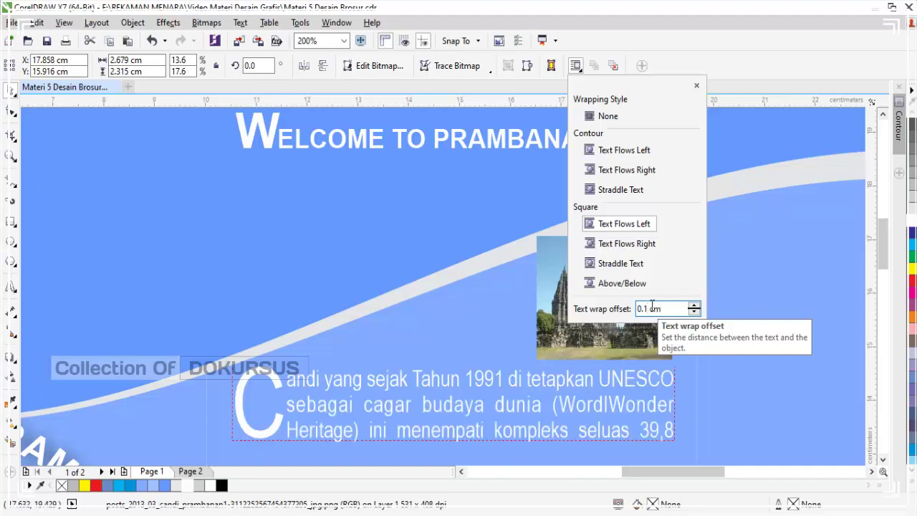
{"action": "left_click", "coordinate": [731, 267]}
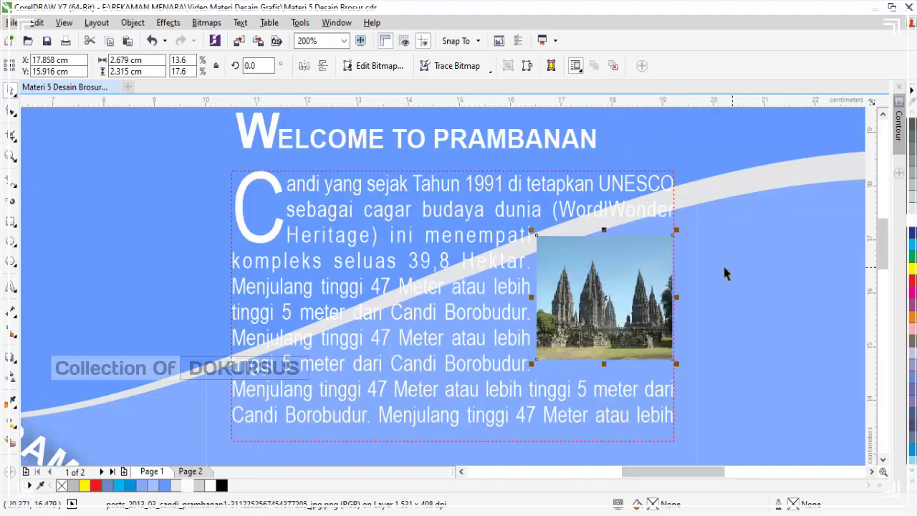
- Enlarge the temple photo to about 3.21 cm wide and 2.49 cm high, keeping its right edge on the paragraph frame
{"action": "left_click", "coordinate": [541, 296]}
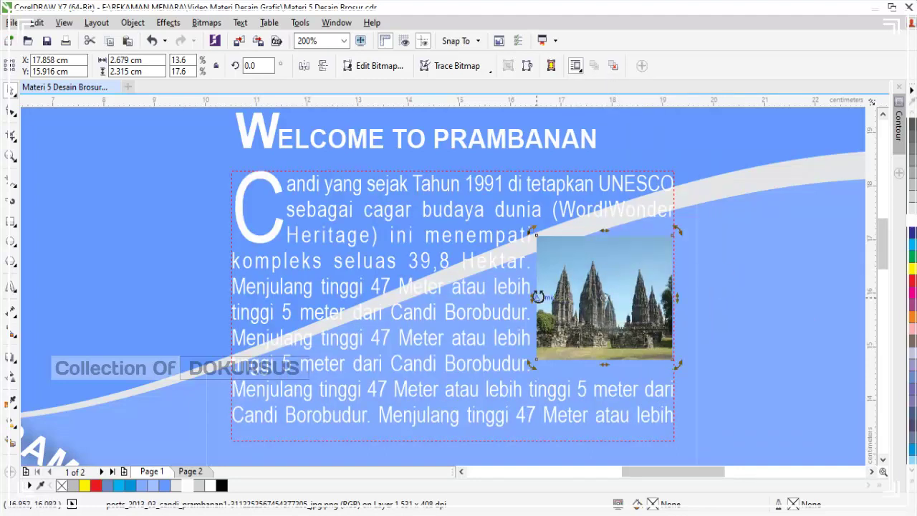
{"action": "left_click_drag", "start_coordinate": [531, 297], "coordinate": [519, 298]}
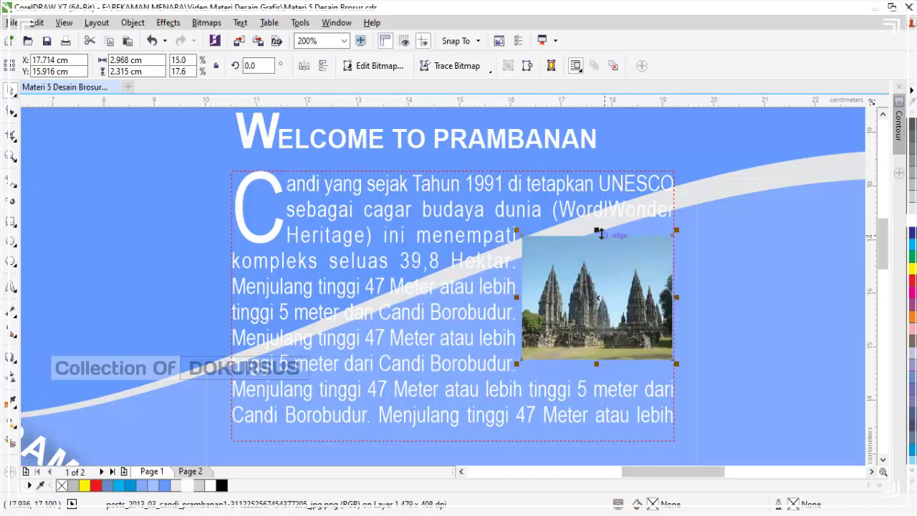
{"action": "left_click_drag", "start_coordinate": [516, 295], "coordinate": [510, 295]}
{"action": "left_click_drag", "start_coordinate": [587, 235], "coordinate": [593, 221]}
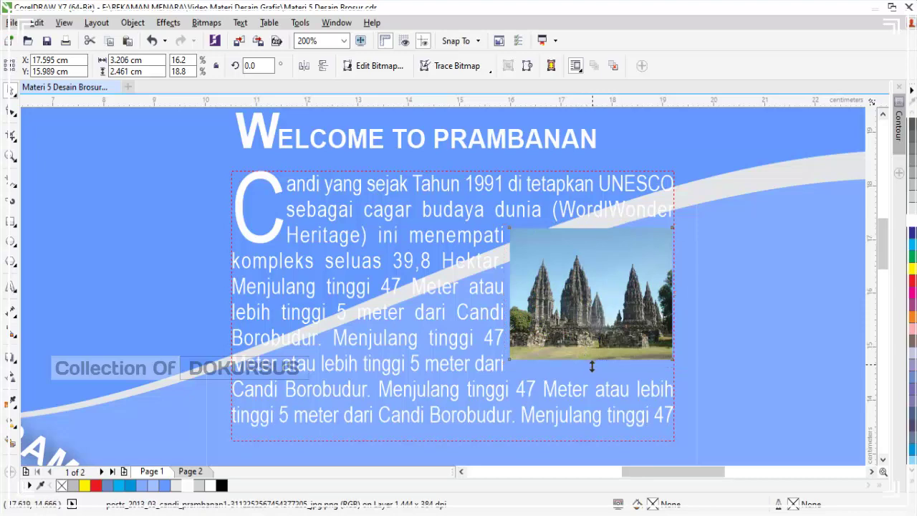
{"action": "mouse_move", "coordinate": [592, 366]}
{"action": "left_mouse_down"}
{"action": "mouse_move", "coordinate": [589, 375]}
{"action": "mouse_move", "coordinate": [591, 364]}
{"action": "left_mouse_up"}
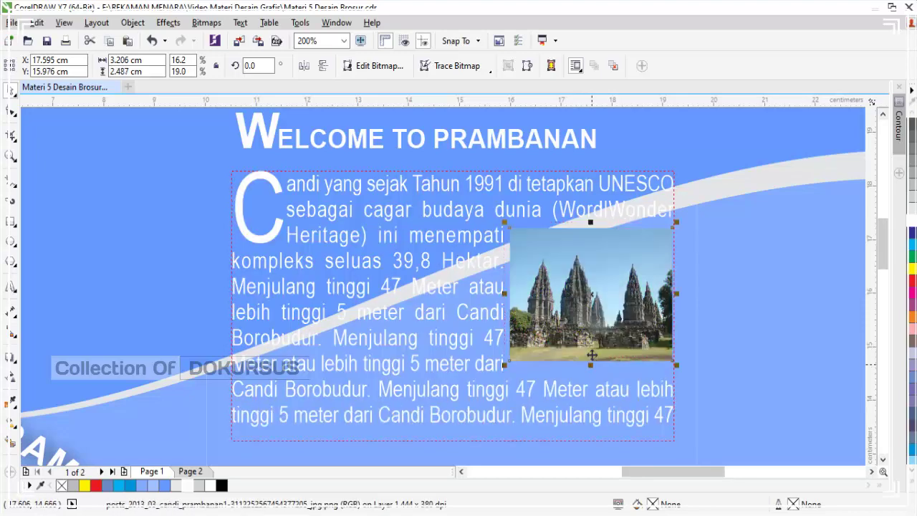
- Examine the sample brochure's Hotel Mewah, Beautiful Sunset and Ramayana Ballet sections for their text and photo arrangement
{"action": "left_click", "coordinate": [172, 162]}
{"action": "scroll", "coordinate": [551, 226], "scroll_direction": "down", "scroll_amount": 2}
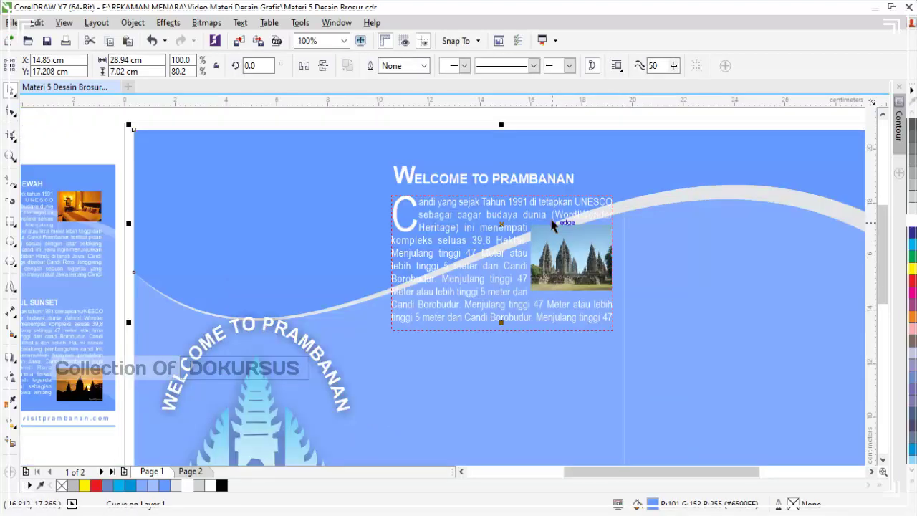
{"action": "scroll", "coordinate": [551, 226], "scroll_direction": "down", "scroll_amount": 1}
{"action": "left_click", "coordinate": [541, 138]}
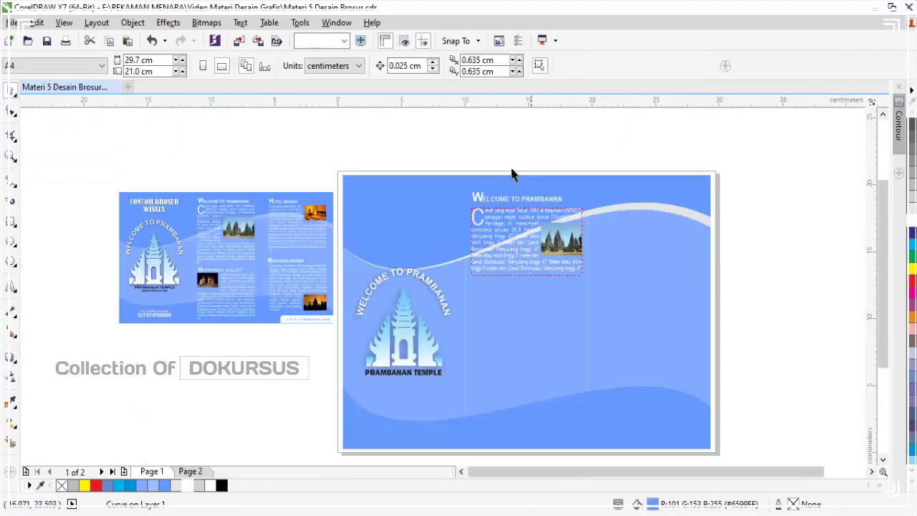
{"action": "scroll", "coordinate": [245, 242], "scroll_direction": "up", "scroll_amount": 1}
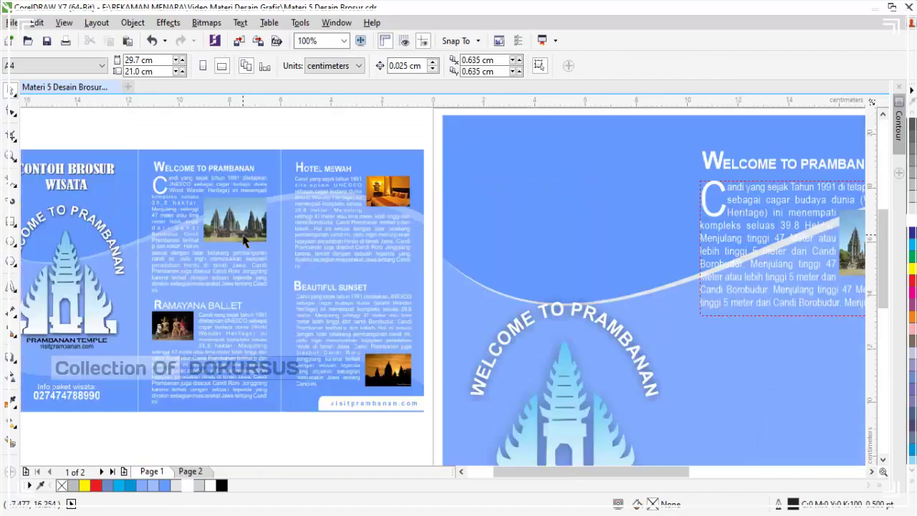
{"action": "scroll", "coordinate": [349, 208], "scroll_direction": "up", "scroll_amount": 1}
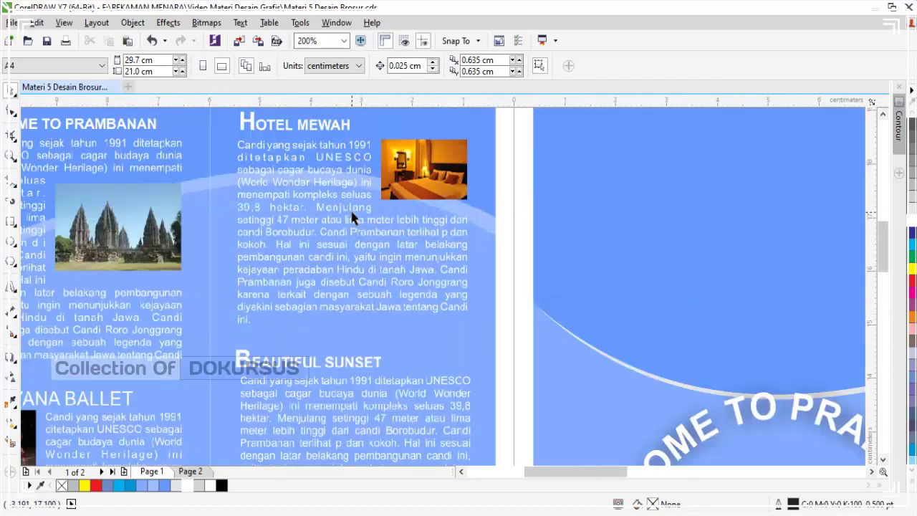
{"action": "scroll", "coordinate": [351, 209], "scroll_direction": "down", "scroll_amount": 1}
{"action": "scroll", "coordinate": [320, 313], "scroll_direction": "up", "scroll_amount": 1}
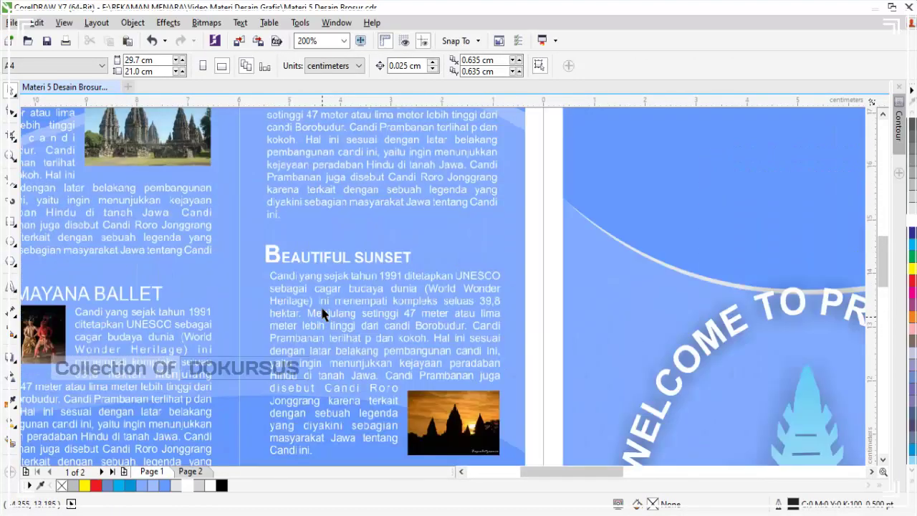
{"action": "scroll", "coordinate": [320, 313], "scroll_direction": "down", "scroll_amount": 1}
{"action": "scroll", "coordinate": [194, 315], "scroll_direction": "up", "scroll_amount": 1}
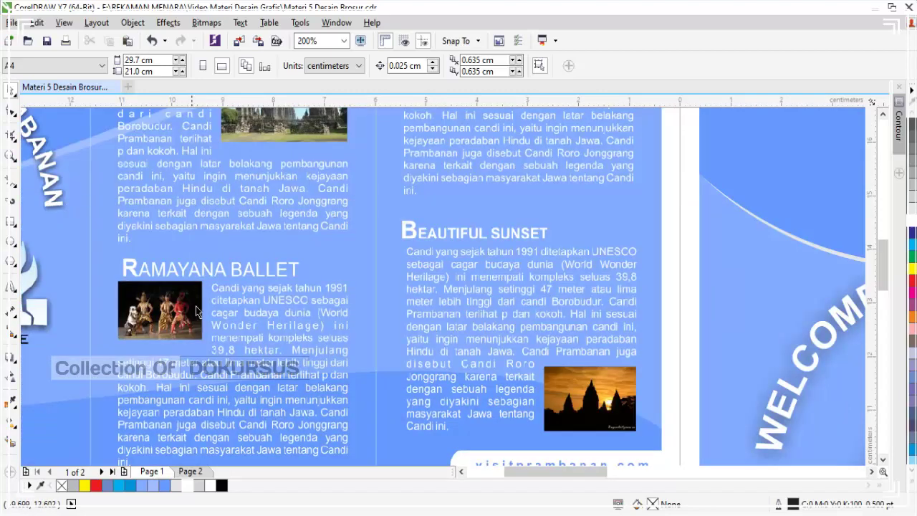
{"action": "scroll", "coordinate": [226, 266], "scroll_direction": "down", "scroll_amount": 1}
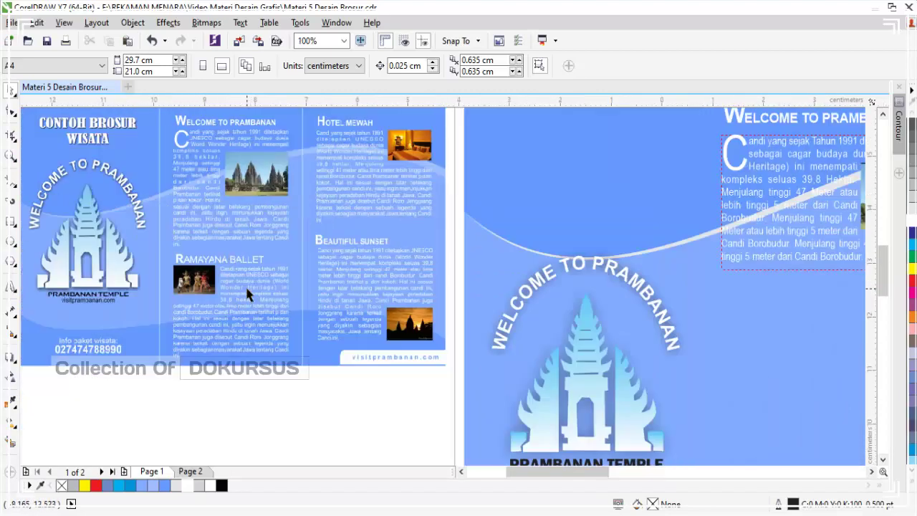
{"action": "scroll", "coordinate": [245, 285], "scroll_direction": "up", "scroll_amount": 1}
{"action": "scroll", "coordinate": [240, 249], "scroll_direction": "down", "scroll_amount": 2}
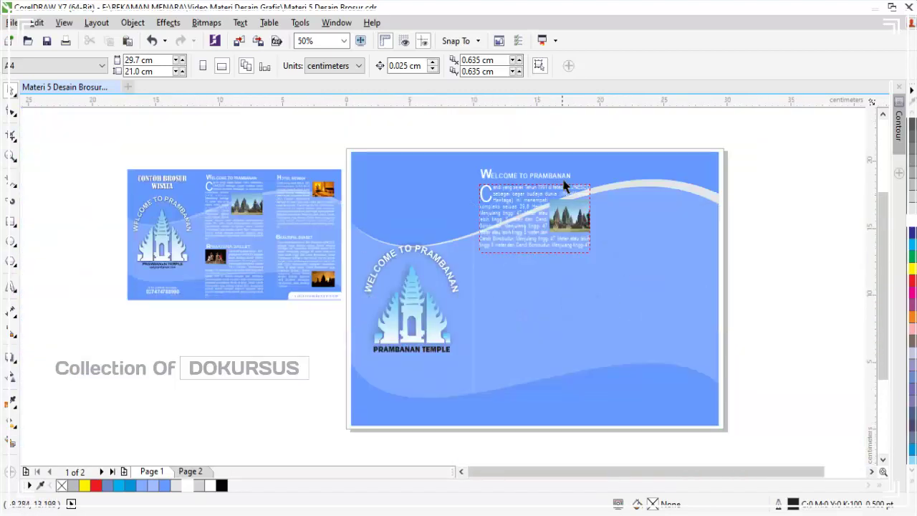
- Duplicate the Welcome to Prambanan heading, paragraph and photo twice down the middle panel, and shift the lowest copy slightly down and left
{"action": "scroll", "coordinate": [563, 186], "scroll_direction": "up", "scroll_amount": 1}
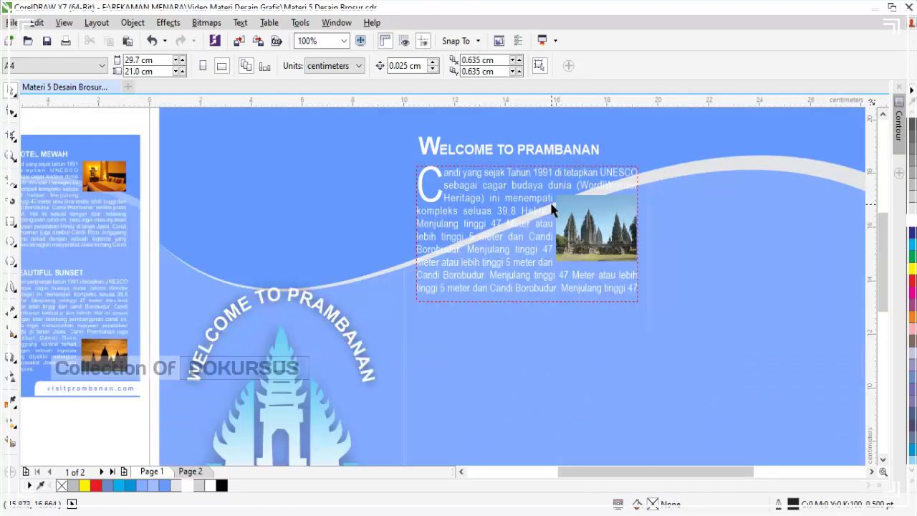
{"action": "scroll", "coordinate": [550, 200], "scroll_direction": "down", "scroll_amount": 1}
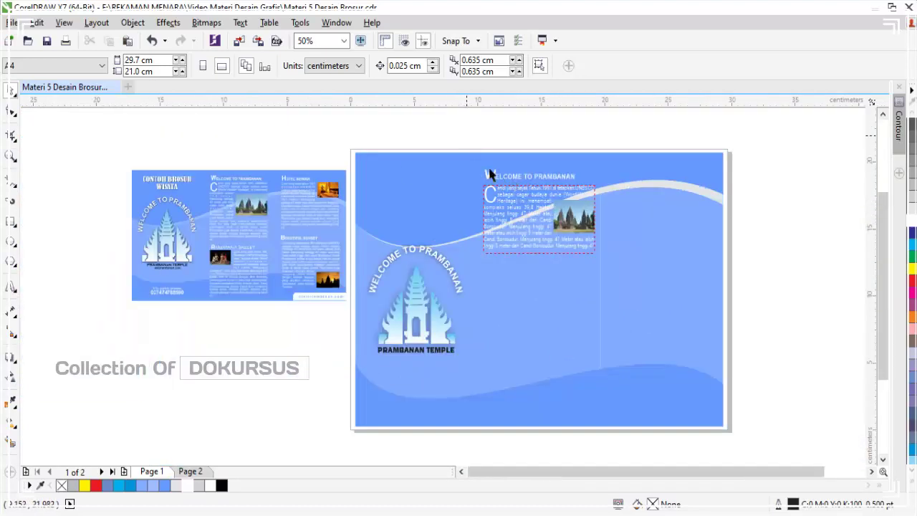
{"action": "left_click_drag", "start_coordinate": [600, 272], "coordinate": [598, 268]}
{"action": "left_click_drag", "start_coordinate": [536, 207], "coordinate": [532, 374]}
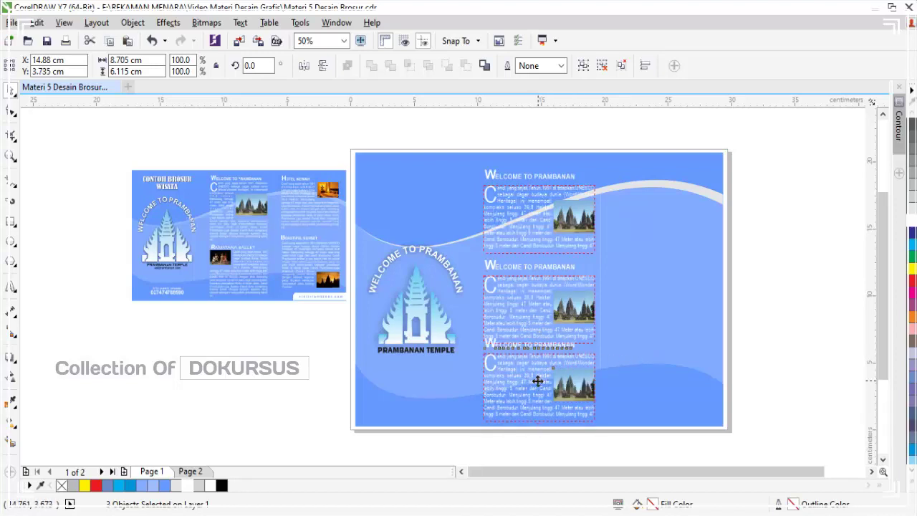
{"action": "left_click_drag", "start_coordinate": [535, 383], "coordinate": [532, 388]}
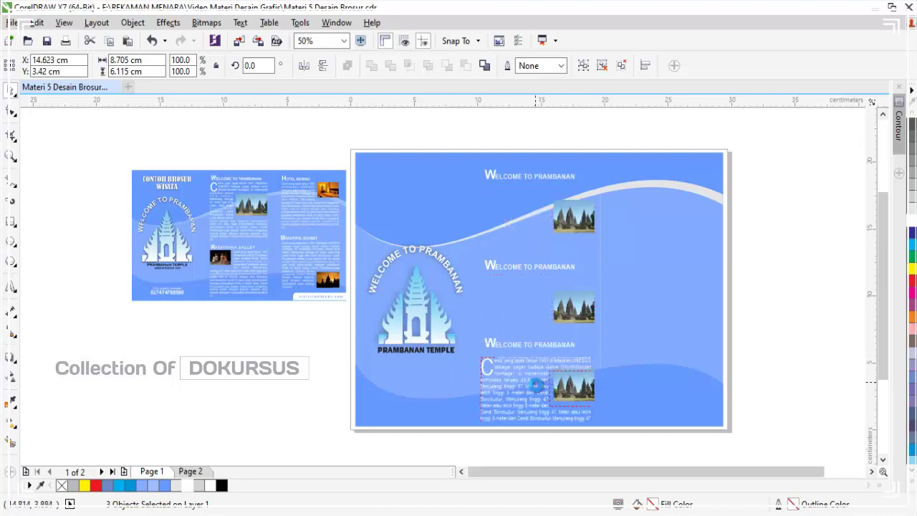
- Undo the lowest duplicate of the heading, paragraph and photo block in the middle panel
{"action": "key", "text": "Escape"}
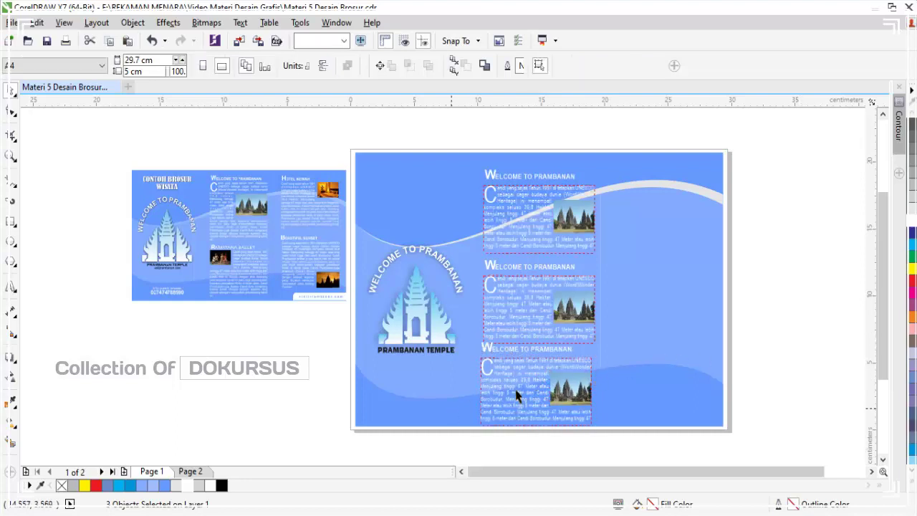
{"action": "scroll", "coordinate": [522, 390], "scroll_direction": "up", "scroll_amount": 2}
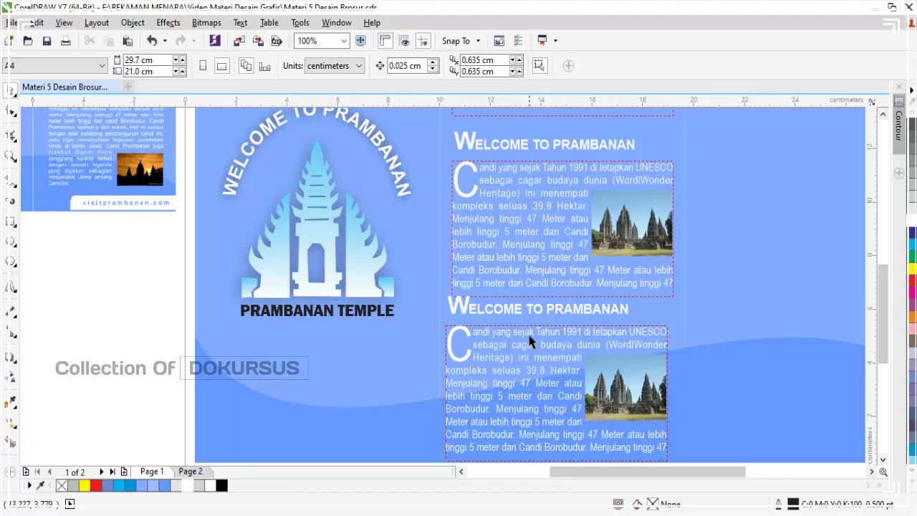
{"action": "scroll", "coordinate": [529, 339], "scroll_direction": "down", "scroll_amount": 2}
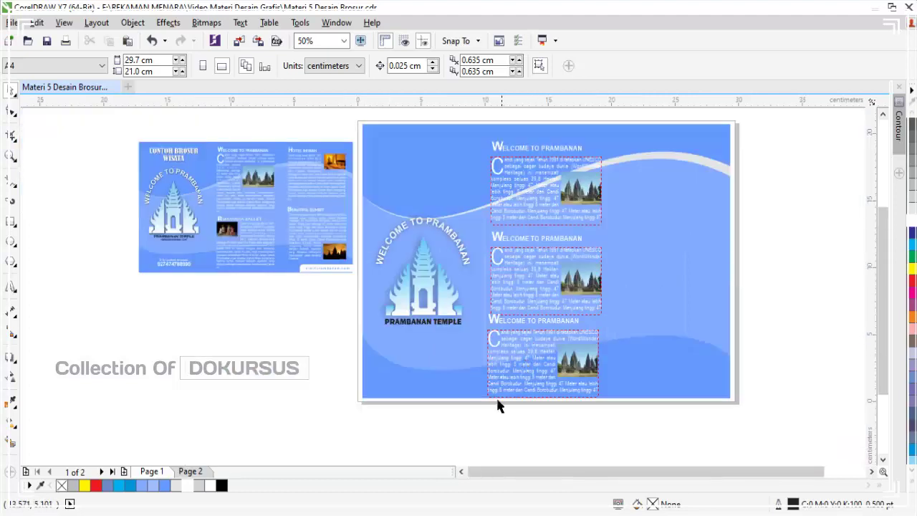
{"action": "key", "text": "ctrl+z"}
{"action": "key", "text": "ctrl+z"}
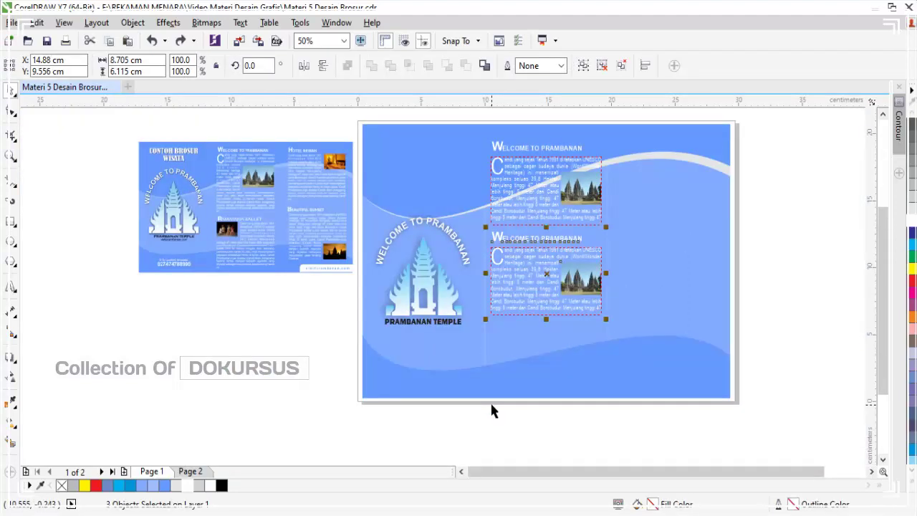
{"action": "left_click", "coordinate": [478, 428]}
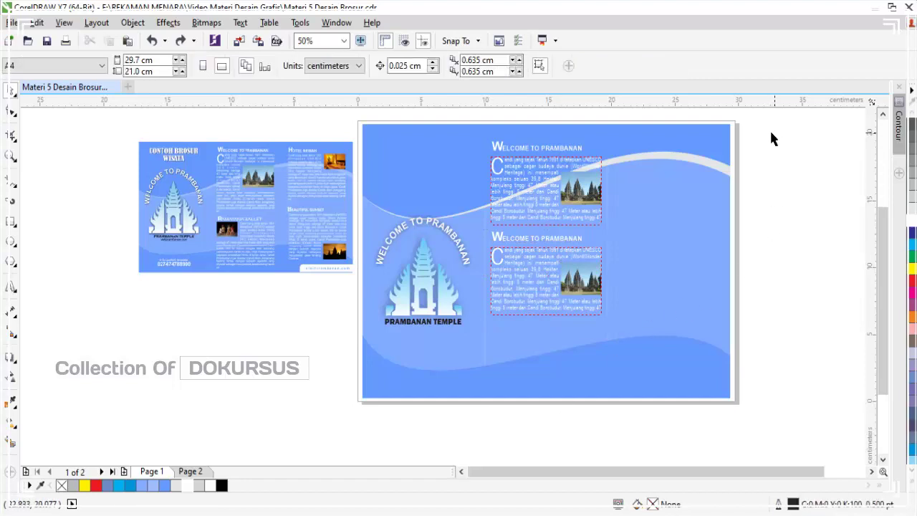
- Duplicate both middle-panel heading, paragraph and photo blocks together into the right panel, slightly lower than the originals
{"action": "left_click_drag", "start_coordinate": [774, 134], "coordinate": [454, 329]}
{"action": "left_click_drag", "start_coordinate": [520, 207], "coordinate": [643, 214]}
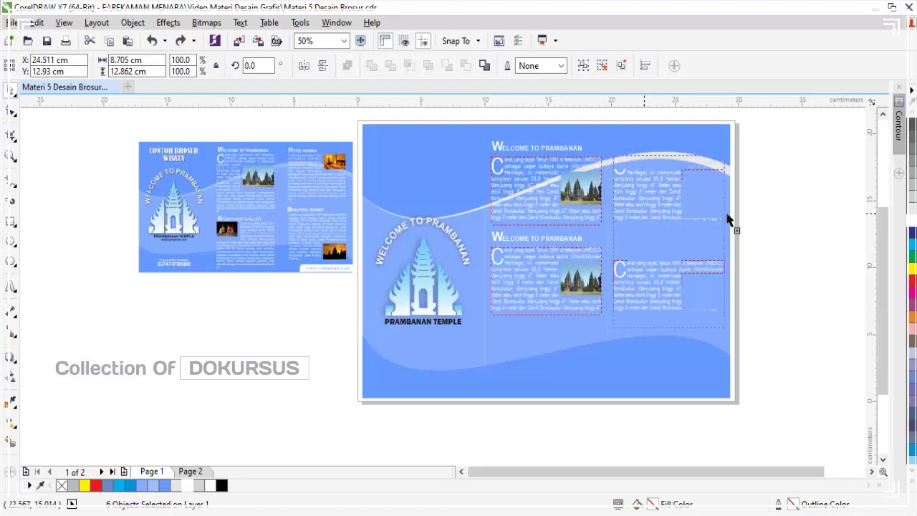
{"action": "left_click", "coordinate": [778, 208]}
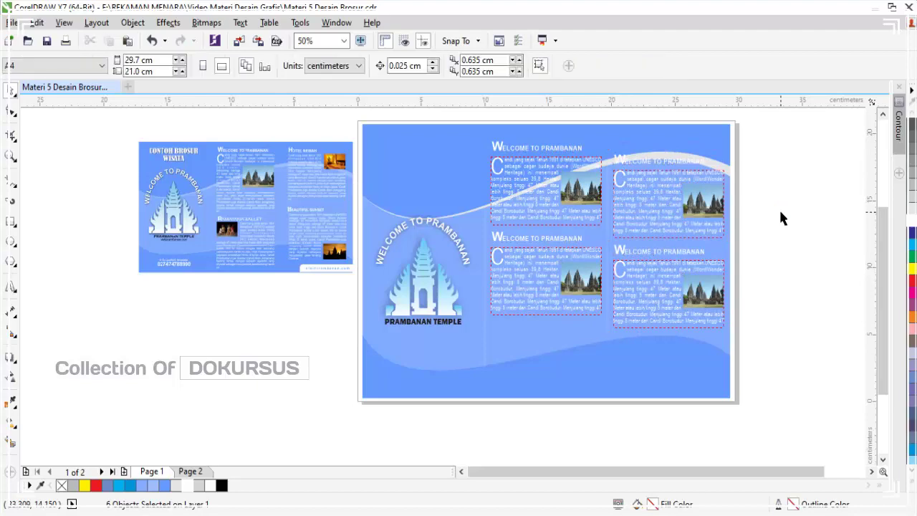
{"action": "scroll", "coordinate": [638, 190], "scroll_direction": "up", "scroll_amount": 2}
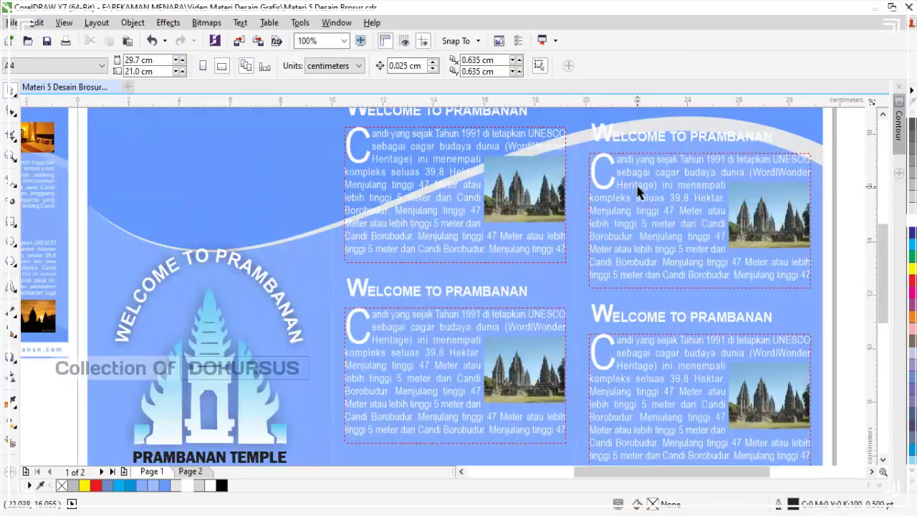
{"action": "scroll", "coordinate": [638, 190], "scroll_direction": "down", "scroll_amount": 2}
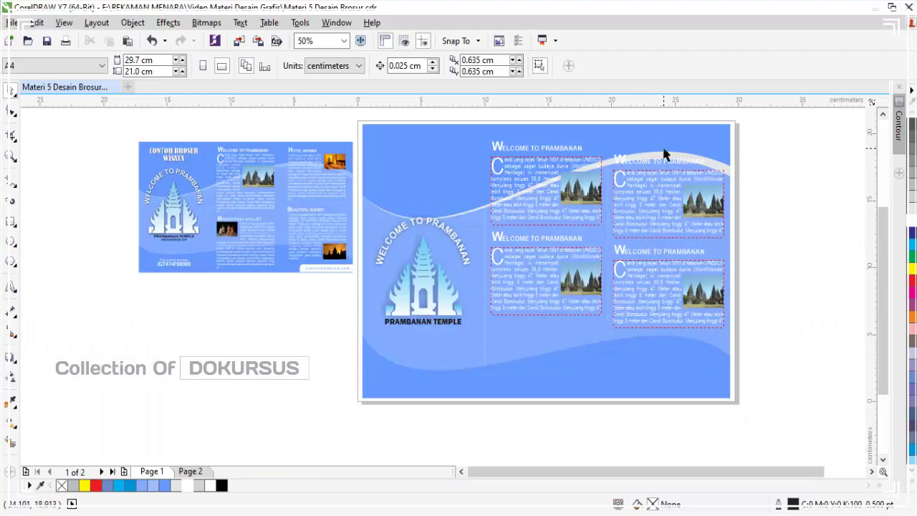
- Draw a rectangle about 7.84 cm wide and 1.22 cm high from the blue background's lower-right corner, modelled on the sample's website tab
{"action": "scroll", "coordinate": [664, 154], "scroll_direction": "up", "scroll_amount": 2}
{"action": "scroll", "coordinate": [664, 154], "scroll_direction": "down", "scroll_amount": 2}
{"action": "scroll", "coordinate": [330, 276], "scroll_direction": "up", "scroll_amount": 2}
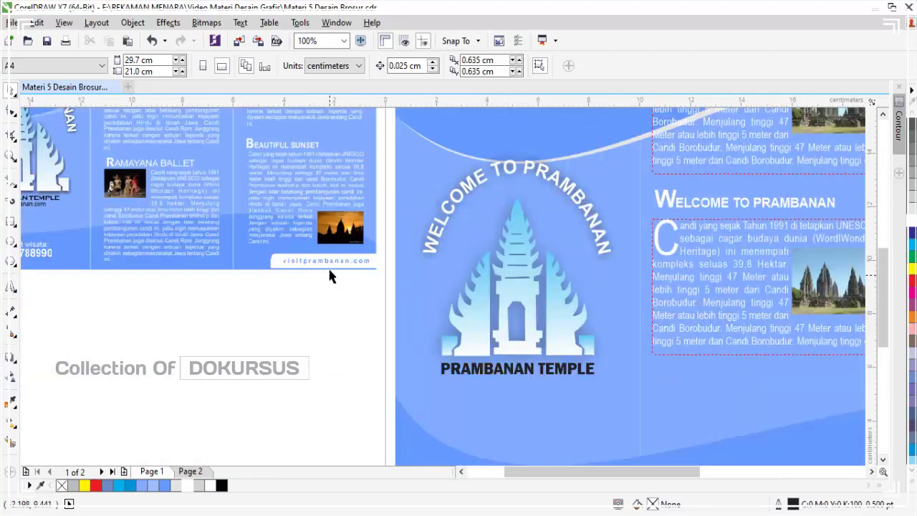
{"action": "scroll", "coordinate": [321, 262], "scroll_direction": "up", "scroll_amount": 2}
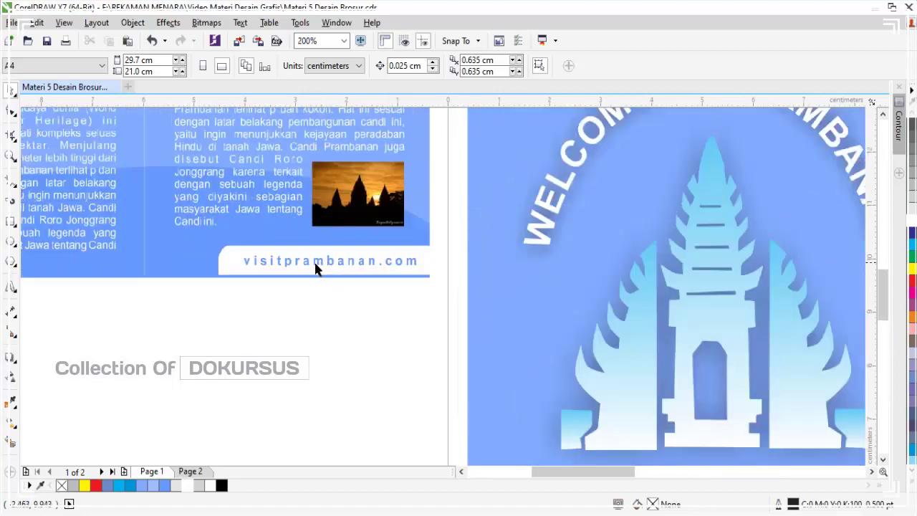
{"action": "scroll", "coordinate": [379, 255], "scroll_direction": "down", "scroll_amount": 2}
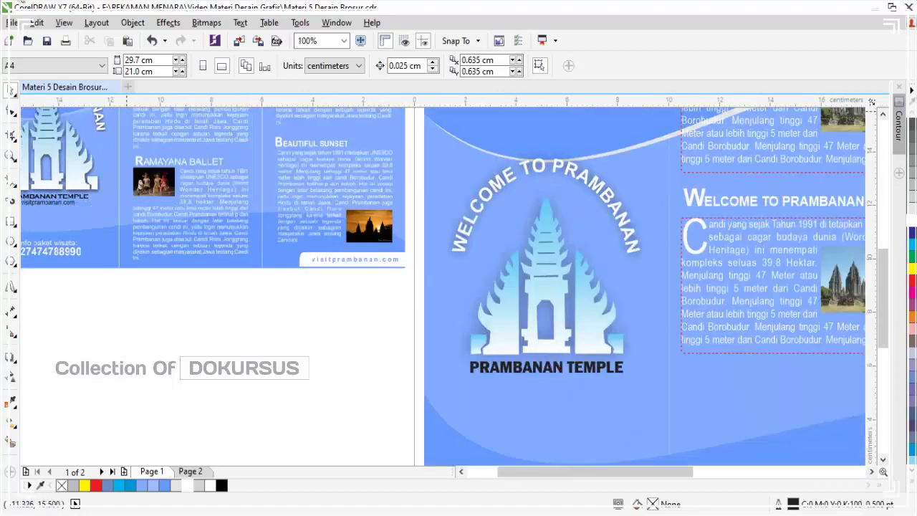
{"action": "scroll", "coordinate": [237, 150], "scroll_direction": "down", "scroll_amount": 2}
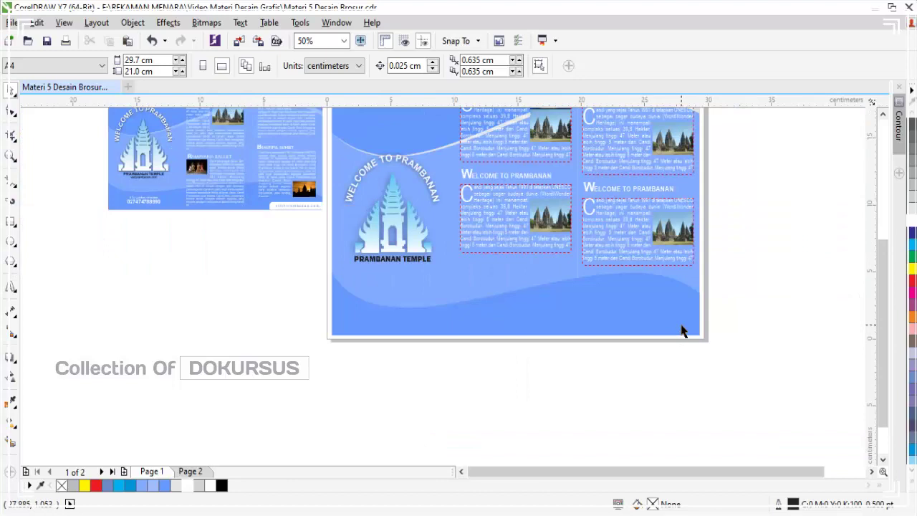
{"action": "scroll", "coordinate": [679, 328], "scroll_direction": "up", "scroll_amount": 2}
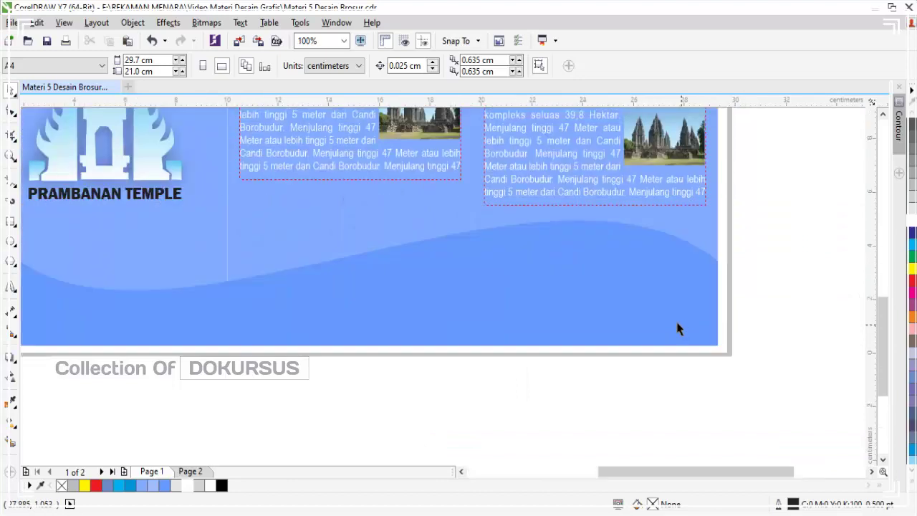
{"action": "left_click", "coordinate": [10, 223]}
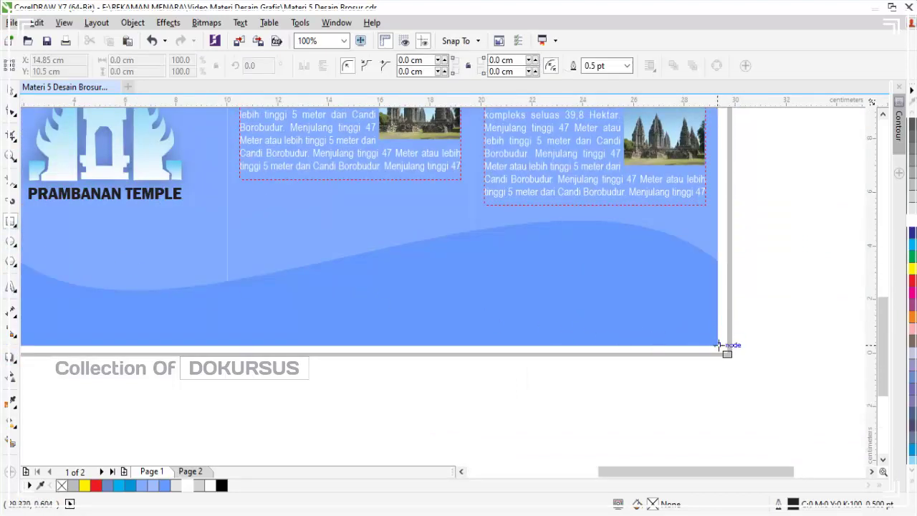
{"action": "left_click_drag", "start_coordinate": [717, 345], "coordinate": [517, 312]}
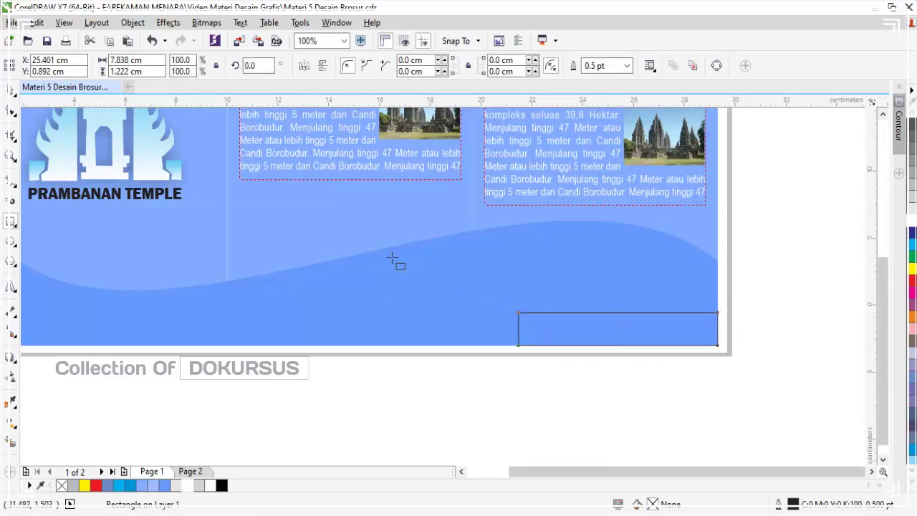
- Fill the new corner rectangle with white, matching the website tab in the sample brochure
{"action": "scroll", "coordinate": [389, 256], "scroll_direction": "down", "scroll_amount": 2}
{"action": "scroll", "coordinate": [256, 217], "scroll_direction": "down", "scroll_amount": 1}
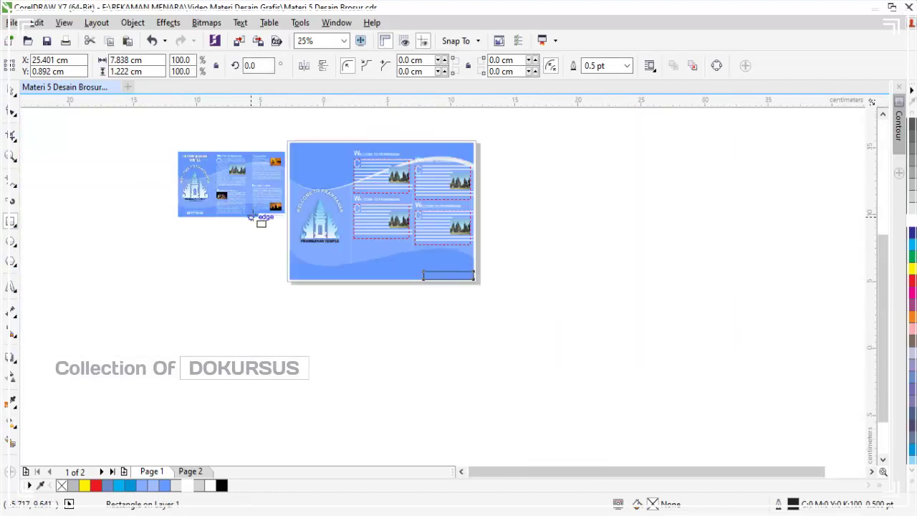
{"action": "scroll", "coordinate": [279, 220], "scroll_direction": "up", "scroll_amount": 3}
{"action": "scroll", "coordinate": [278, 219], "scroll_direction": "up", "scroll_amount": 1}
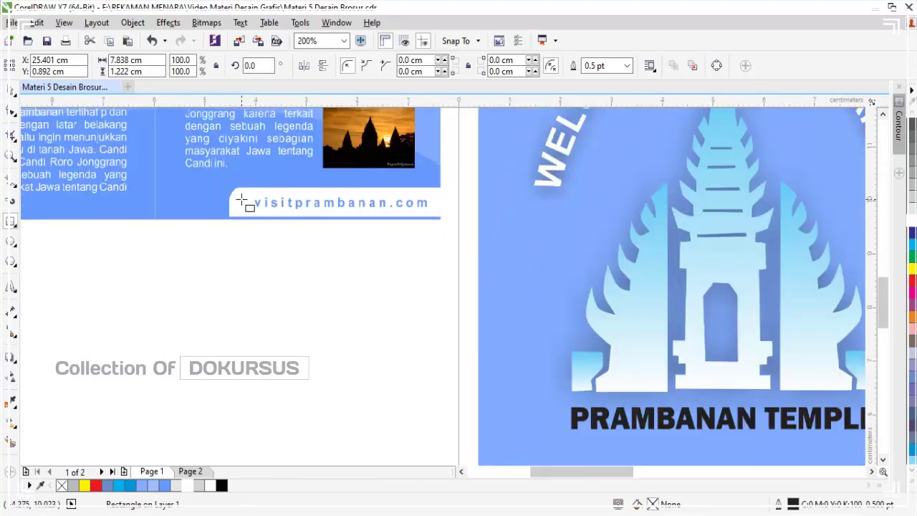
{"action": "scroll", "coordinate": [252, 205], "scroll_direction": "down", "scroll_amount": 1}
{"action": "scroll", "coordinate": [247, 204], "scroll_direction": "down", "scroll_amount": 1}
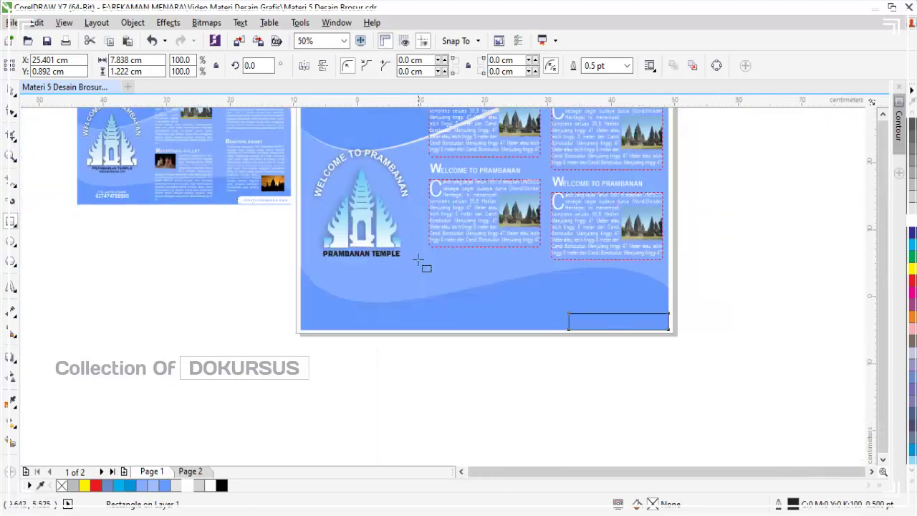
{"action": "scroll", "coordinate": [436, 257], "scroll_direction": "down", "scroll_amount": 1}
{"action": "scroll", "coordinate": [549, 290], "scroll_direction": "up", "scroll_amount": 1}
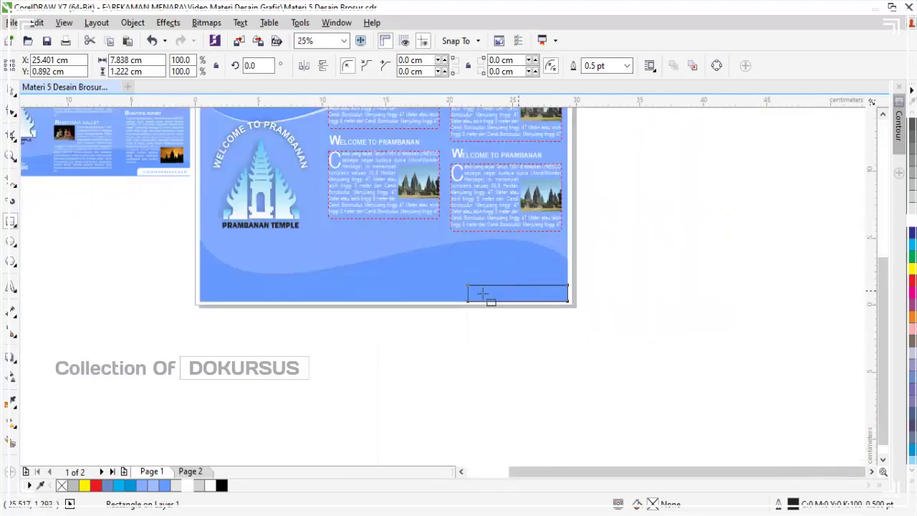
{"action": "left_click", "coordinate": [210, 486]}
{"action": "scroll", "coordinate": [478, 287], "scroll_direction": "up", "scroll_amount": 1}
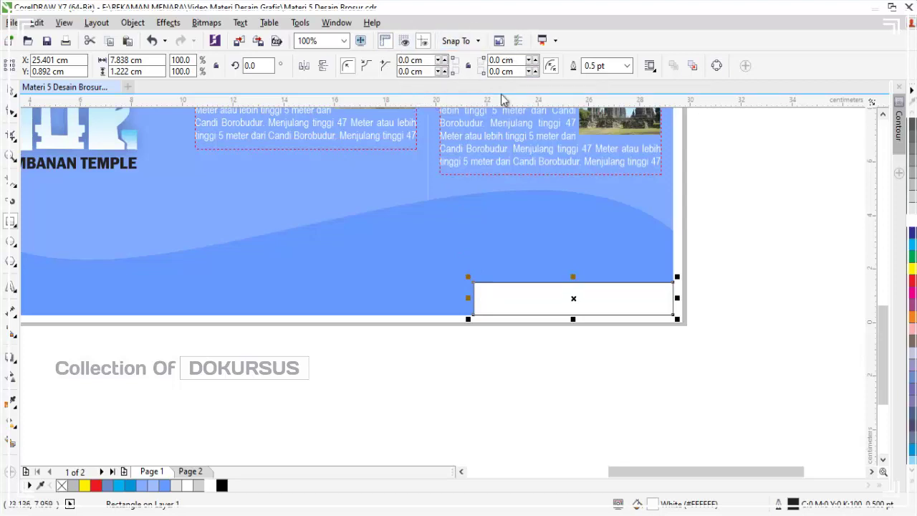
- Unlink the white rectangle's corner radii and round only its top-left corner to 0.5 cm
{"action": "left_click", "coordinate": [468, 65]}
{"action": "left_click", "coordinate": [444, 60]}
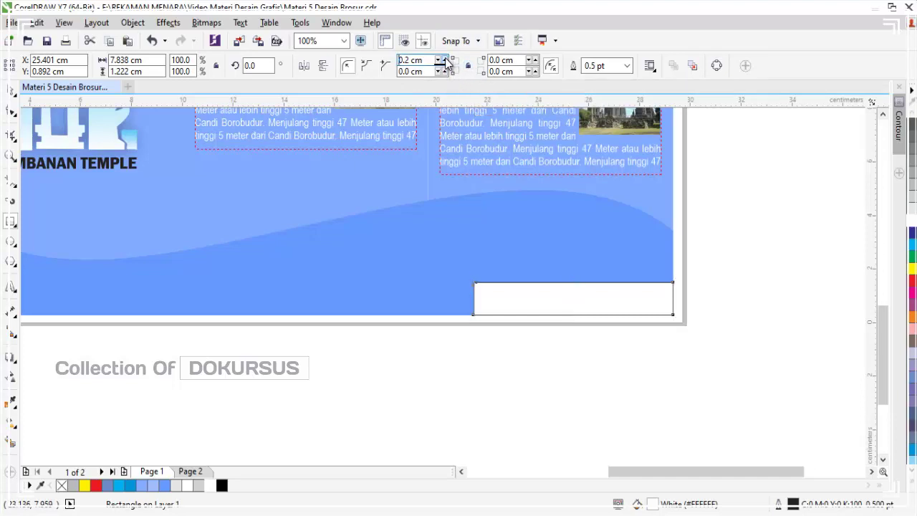
{"action": "left_click", "coordinate": [444, 60]}
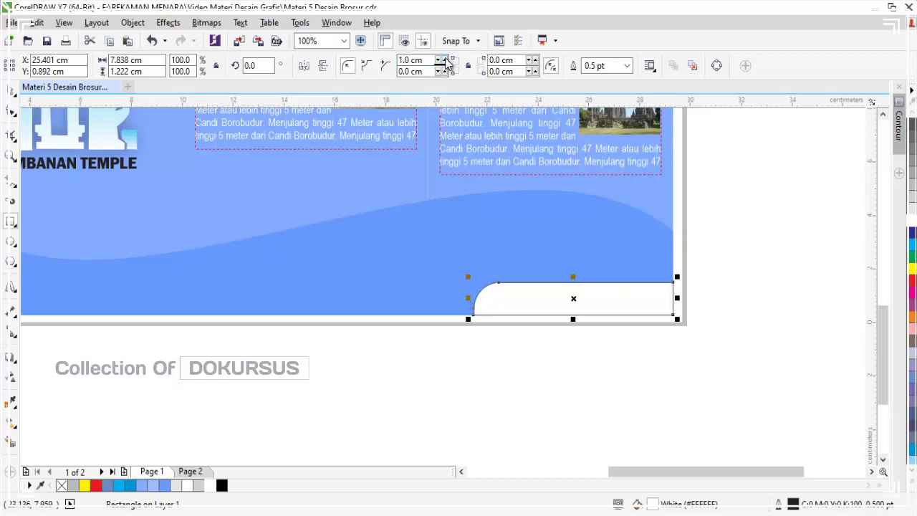
{"action": "left_click", "coordinate": [441, 66]}
{"action": "left_click", "coordinate": [442, 66]}
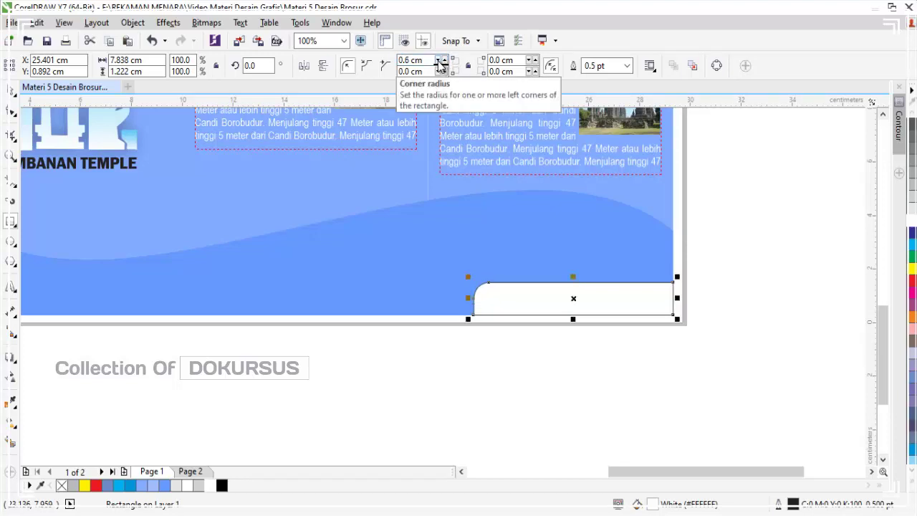
{"action": "left_click", "coordinate": [442, 65]}
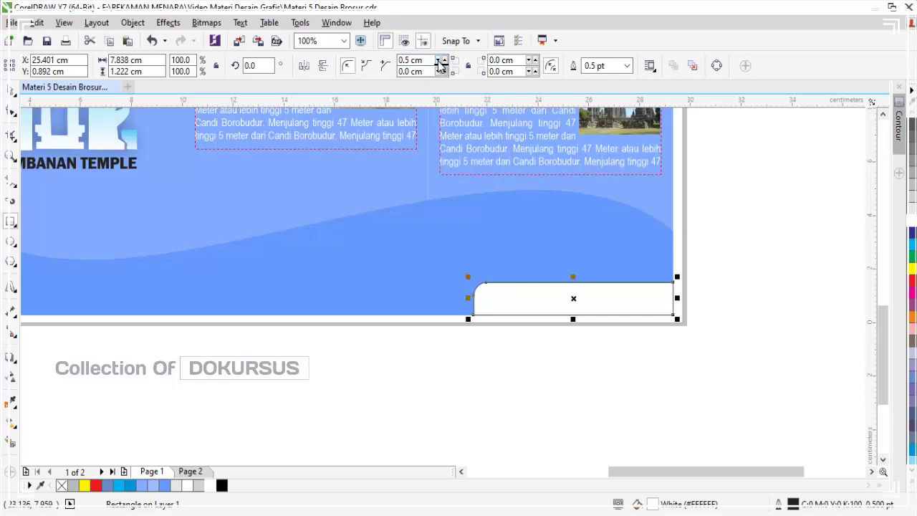
- Remove the outline from the white rounded rectangle
{"action": "left_click", "coordinate": [12, 92]}
{"action": "left_click", "coordinate": [370, 370]}
{"action": "left_click", "coordinate": [593, 292]}
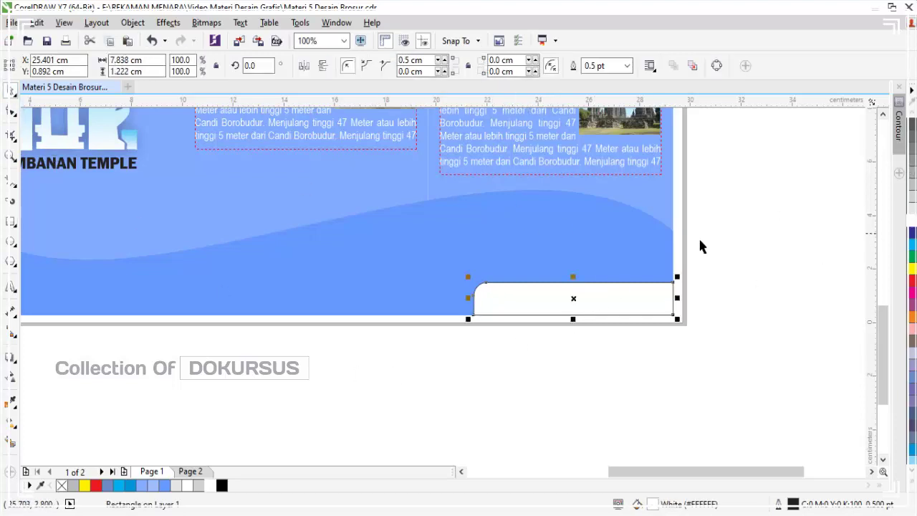
{"action": "right_click", "coordinate": [62, 487]}
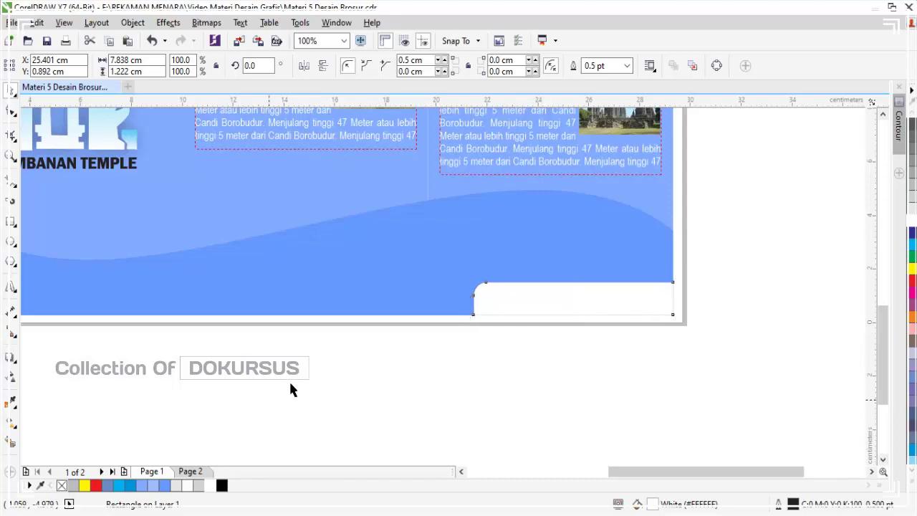
{"action": "left_click", "coordinate": [358, 342]}
- Place a copy of the PRAMBANAN TEMPLE text at the centre of the white rounded rectangle
{"action": "scroll", "coordinate": [110, 179], "scroll_direction": "down", "scroll_amount": 2}
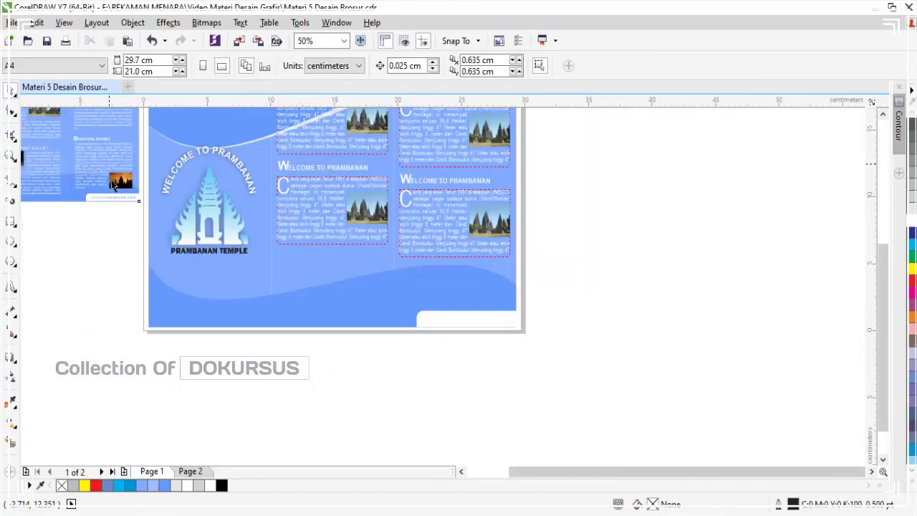
{"action": "left_click", "coordinate": [199, 256]}
{"action": "left_click", "coordinate": [208, 252]}
{"action": "left_click_drag", "start_coordinate": [213, 254], "coordinate": [471, 321]}
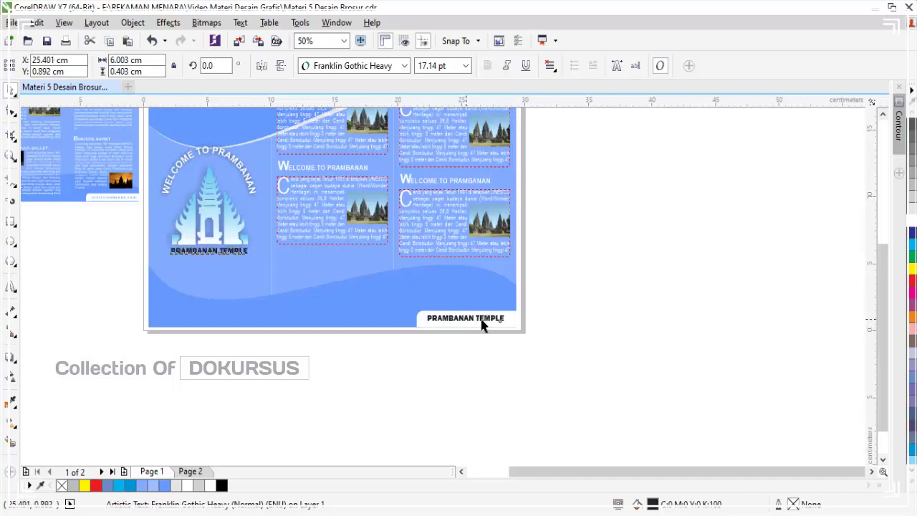
{"action": "key", "text": "Escape"}
- Replace the copied text on the white rectangle with "VisitPrambanan.com"
{"action": "scroll", "coordinate": [462, 322], "scroll_direction": "up", "scroll_amount": 2}
{"action": "double_click", "coordinate": [445, 319]}
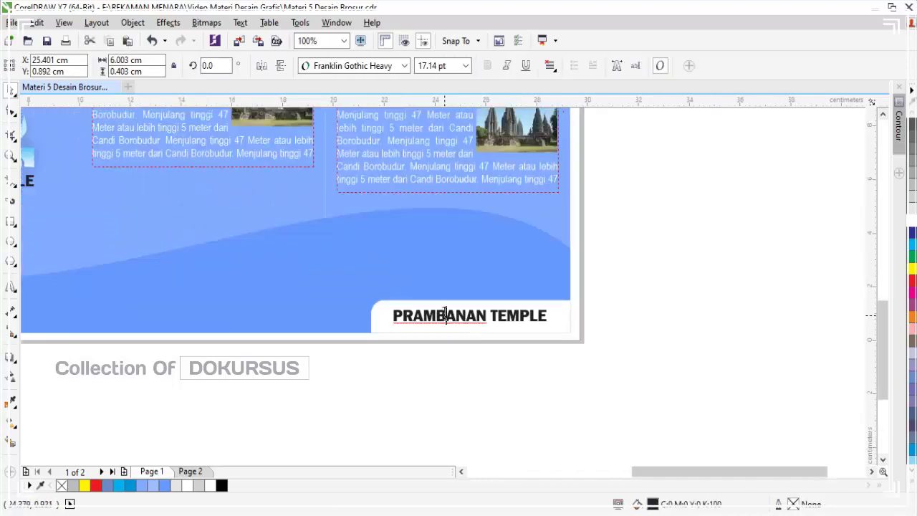
{"action": "type", "text": "Visit"}
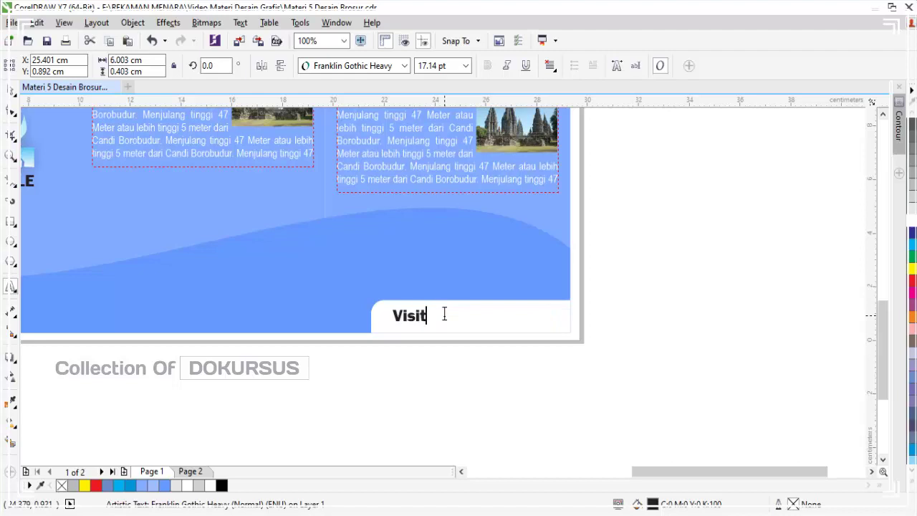
{"action": "type", "text": "Prambanan.com"}
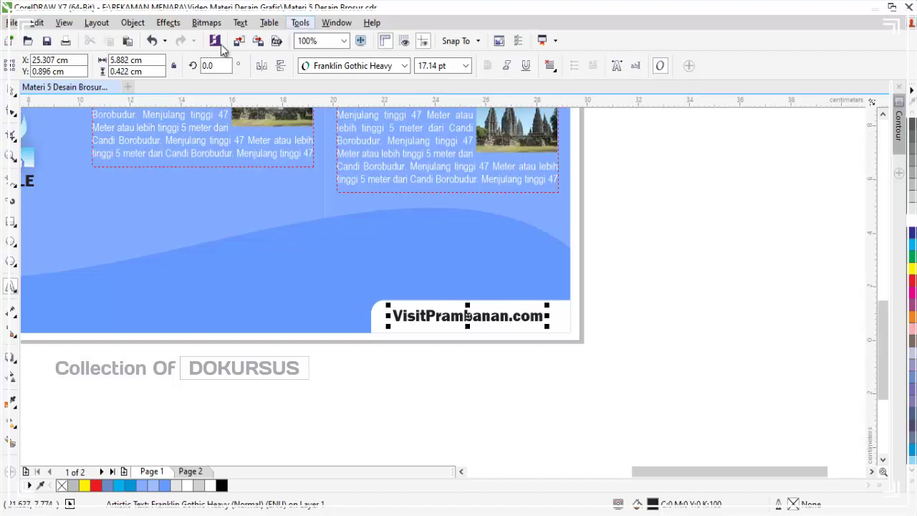
- Shift the VisitPrambanan.com text slightly right so it is centred on the white rectangle
{"action": "left_click", "coordinate": [11, 90]}
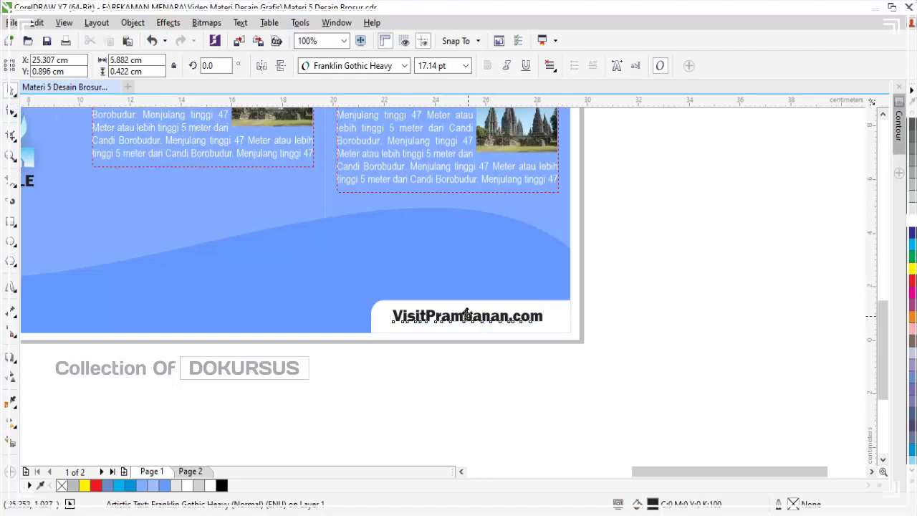
{"action": "left_click_drag", "start_coordinate": [467, 315], "coordinate": [474, 315]}
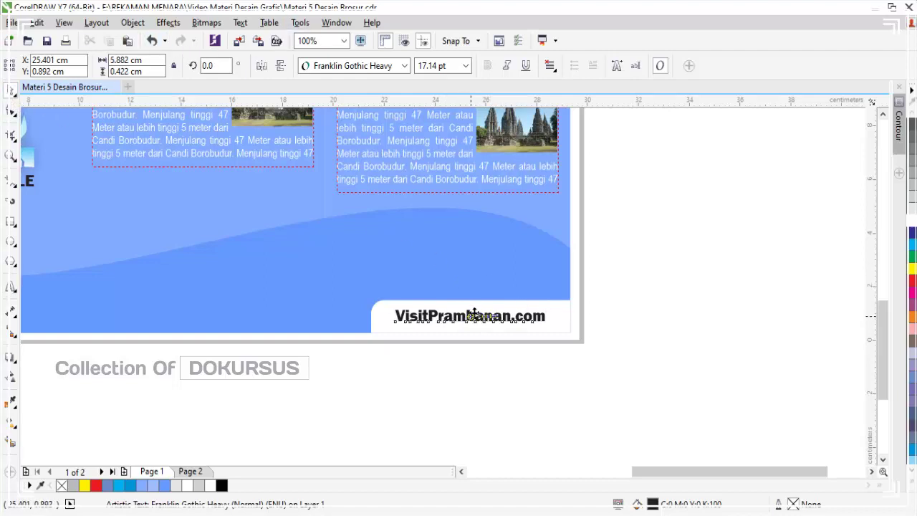
{"action": "left_click", "coordinate": [497, 362]}
{"action": "left_click", "coordinate": [497, 321]}
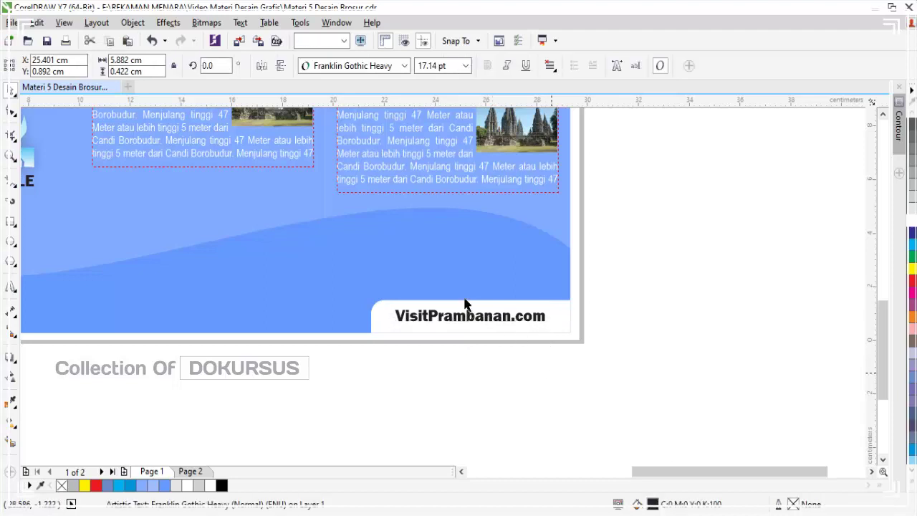
- Delete the sample brochure image (brosurwisata rgb.jpg) lying beside the page
{"action": "key", "text": "Escape"}
{"action": "scroll", "coordinate": [466, 302], "scroll_direction": "down", "scroll_amount": 2}
{"action": "scroll", "coordinate": [422, 206], "scroll_direction": "down", "scroll_amount": 1}
{"action": "scroll", "coordinate": [422, 206], "scroll_direction": "up", "scroll_amount": 1}
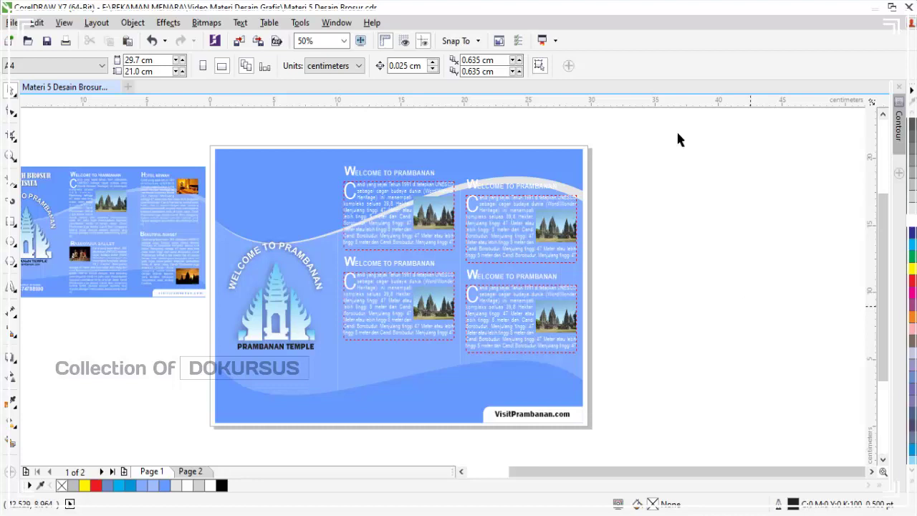
{"action": "left_click", "coordinate": [176, 226]}
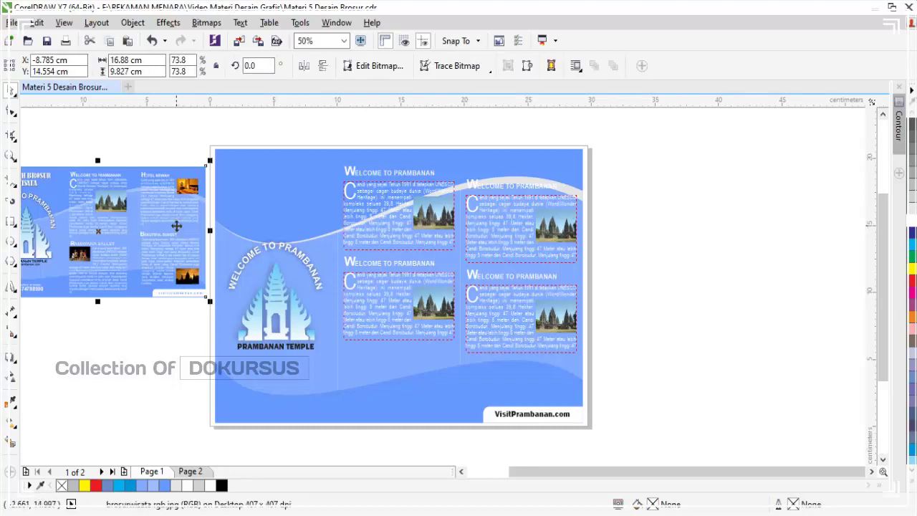
{"action": "key", "text": "Delete"}
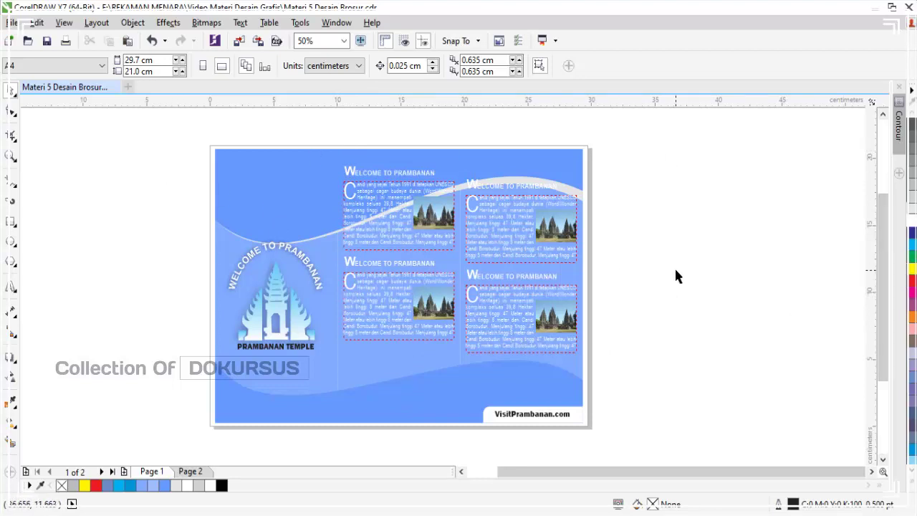
- Review the finished page 1 layout and the three-panel frame on Page 2, ending back on Page 1
{"action": "left_click_drag", "start_coordinate": [169, 130], "coordinate": [589, 438]}
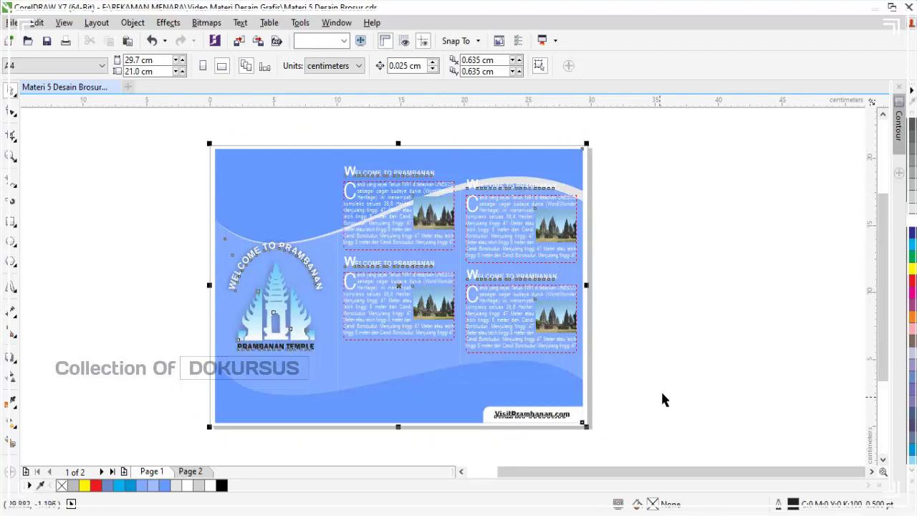
{"action": "left_click", "coordinate": [190, 471]}
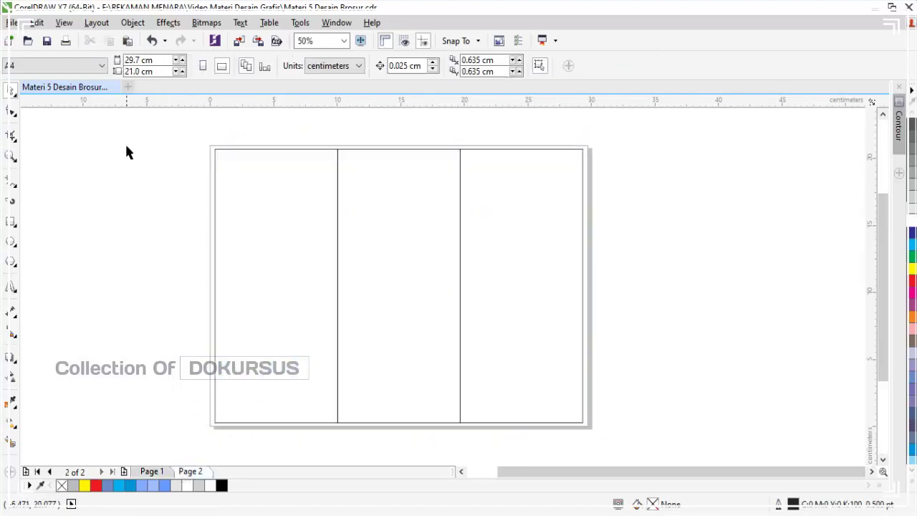
{"action": "left_click_drag", "start_coordinate": [192, 217], "coordinate": [600, 440]}
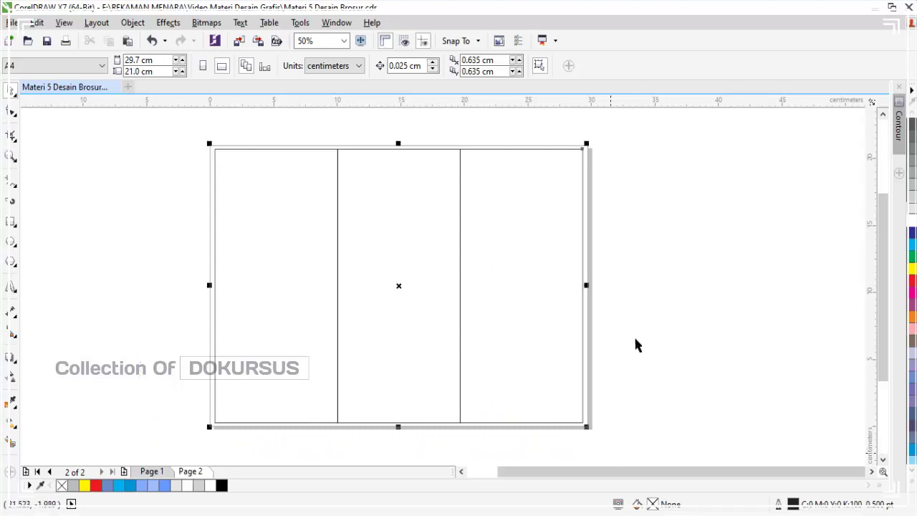
{"action": "left_click", "coordinate": [134, 210]}
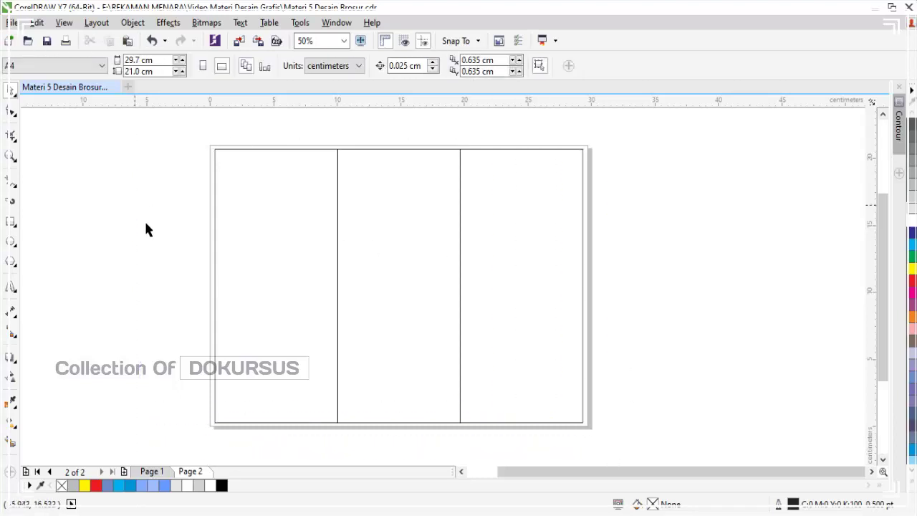
{"action": "left_click", "coordinate": [151, 471]}
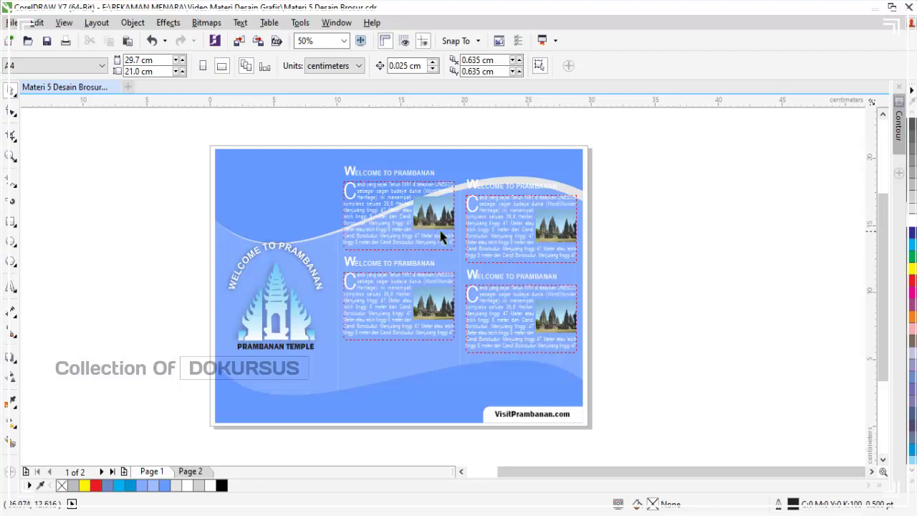
- In File Explorer, open the BROSUR folder inside NEW MENARA KOMP on DATA (E:) and show its files as large icons
{"action": "left_click", "coordinate": [107, 514]}
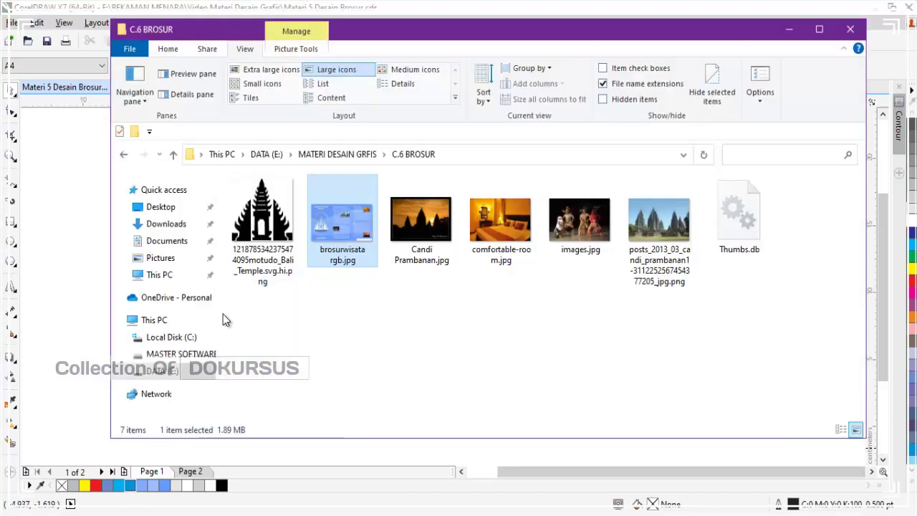
{"action": "left_click", "coordinate": [172, 371]}
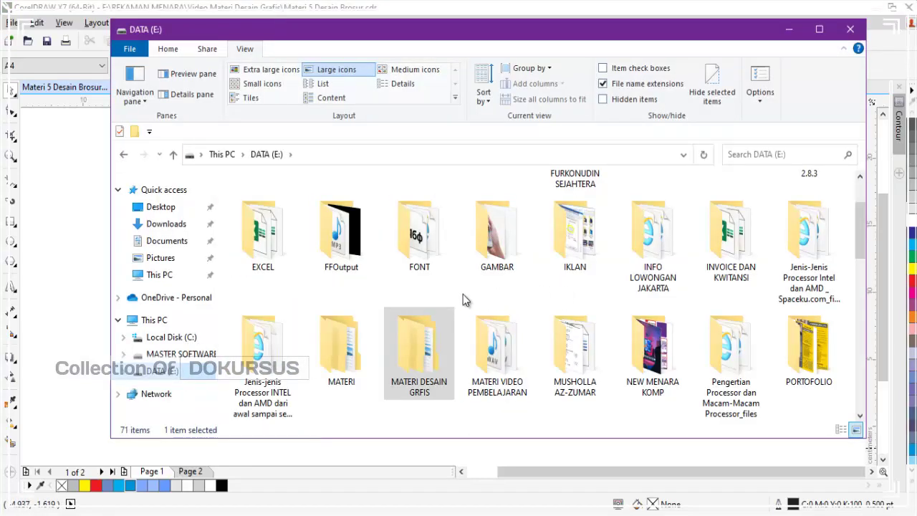
{"action": "left_click", "coordinate": [585, 360]}
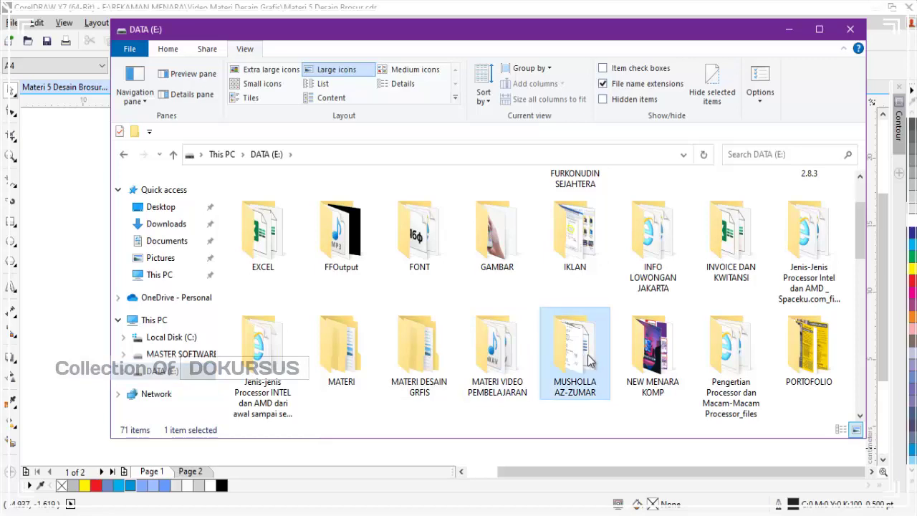
{"action": "scroll", "coordinate": [589, 357], "scroll_direction": "down", "scroll_amount": 3}
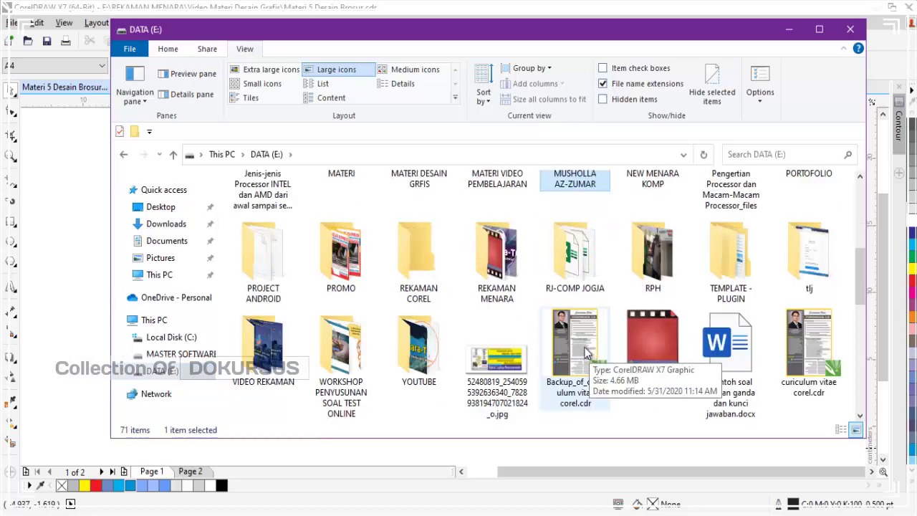
{"action": "scroll", "coordinate": [572, 342], "scroll_direction": "up", "scroll_amount": 3}
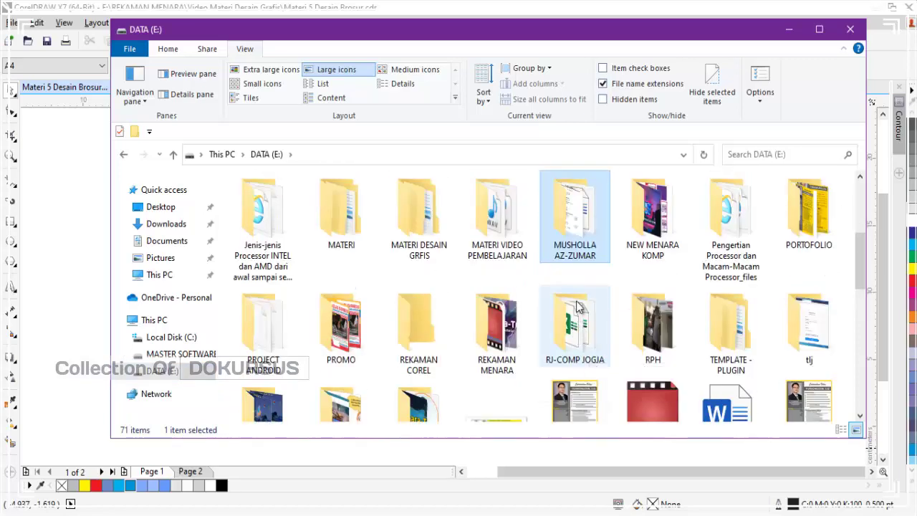
{"action": "left_click", "coordinate": [655, 236]}
{"action": "double_click", "coordinate": [656, 236]}
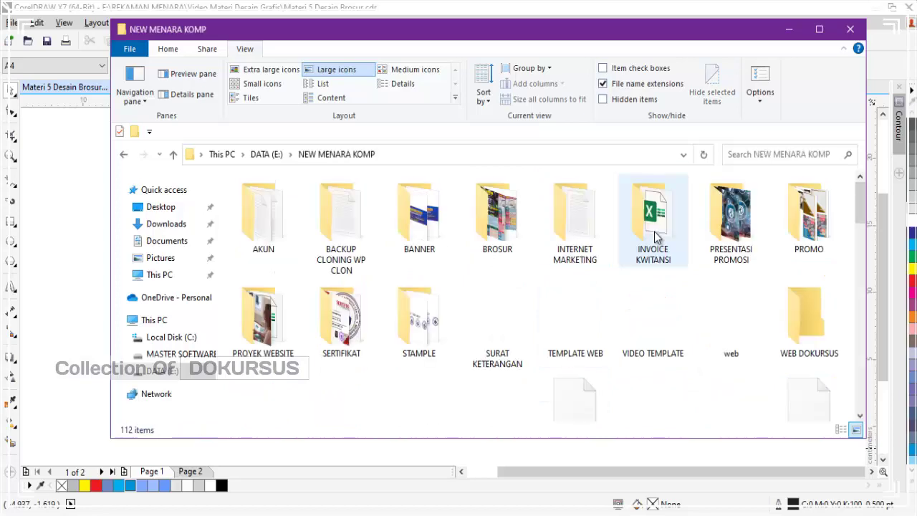
{"action": "left_click", "coordinate": [505, 228]}
{"action": "double_click", "coordinate": [505, 228]}
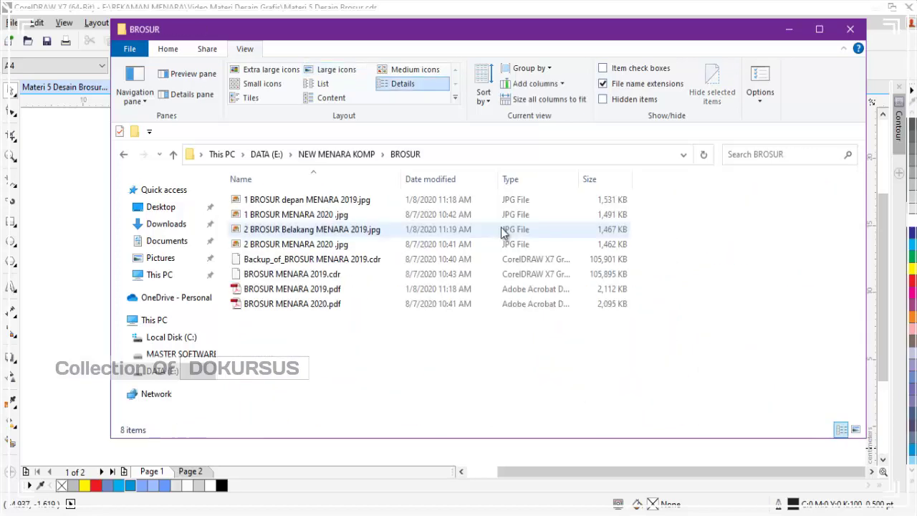
{"action": "left_click", "coordinate": [819, 29]}
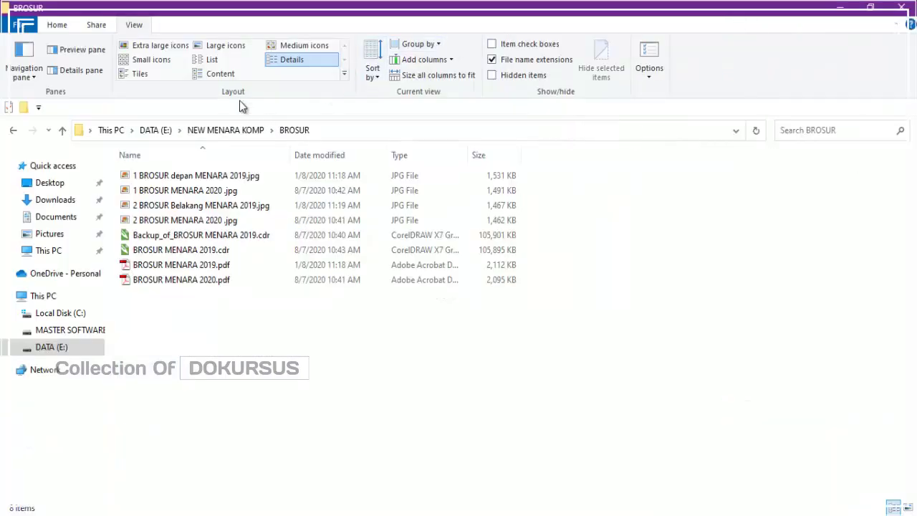
{"action": "left_click", "coordinate": [218, 45]}
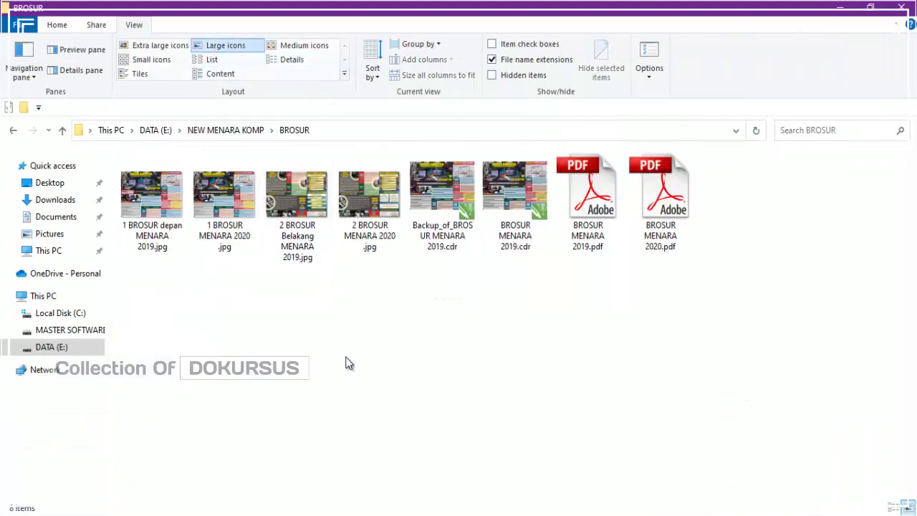
- View 1 BROSUR MENARA 2020 .jpg and browse the neighbouring brochure images, comparing their front and back designs
{"action": "double_click", "coordinate": [212, 200]}
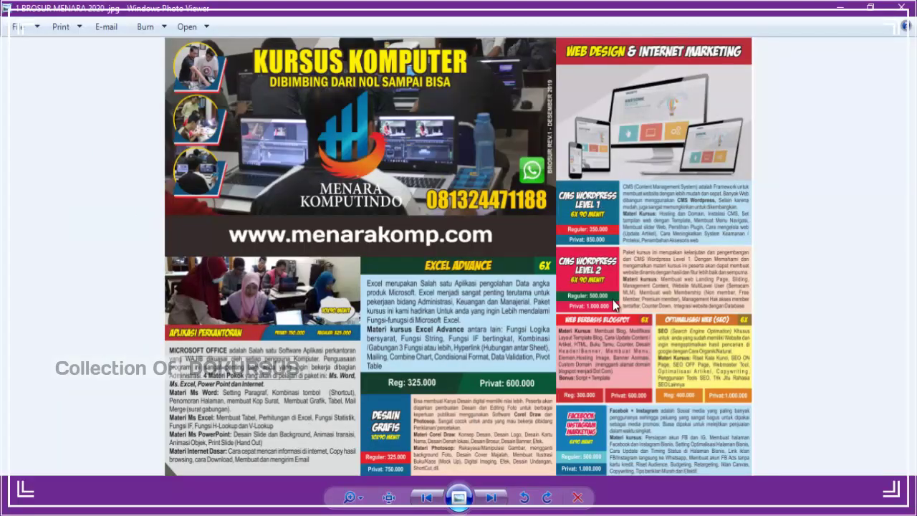
{"action": "key", "text": "Right"}
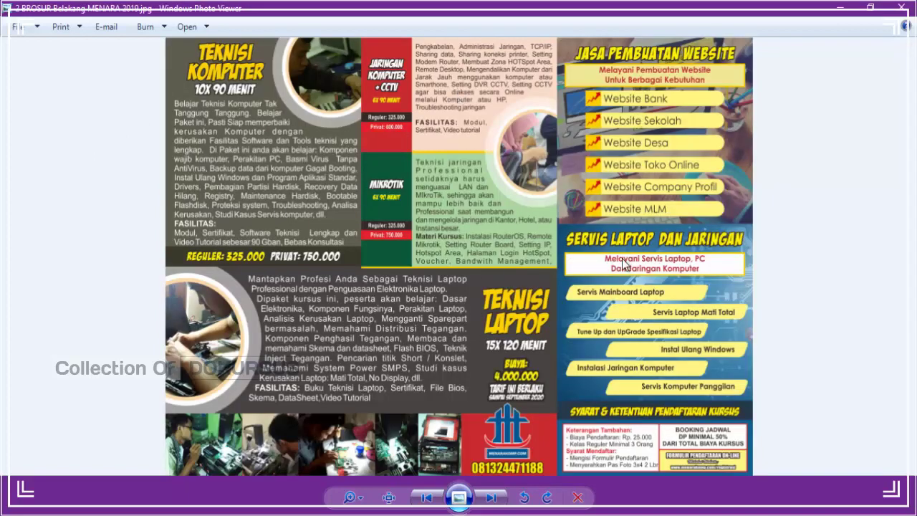
{"action": "key", "text": "Right"}
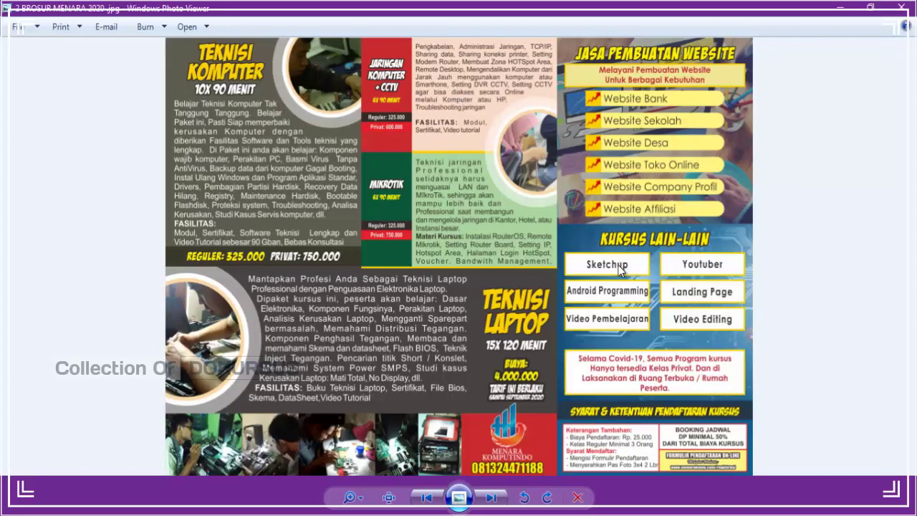
{"action": "key", "text": "Left"}
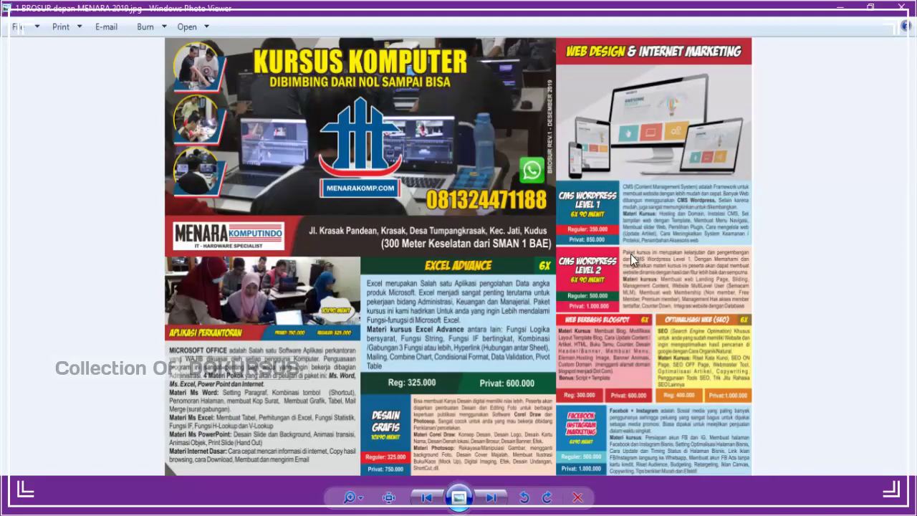
{"action": "left_click", "coordinate": [902, 10]}
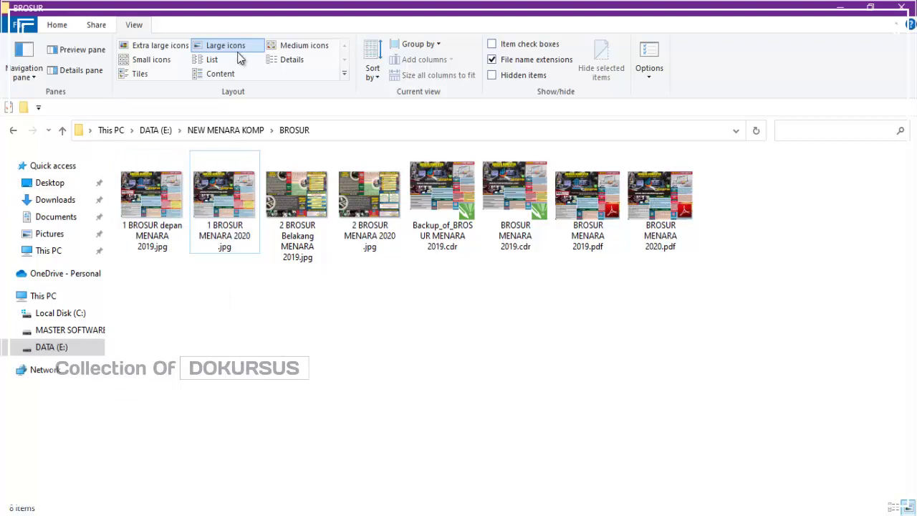
- View 2 BROSUR Belakang MENARA 2019.jpg and cycle through the other brochure examples before returning to CorelDRAW
{"action": "double_click", "coordinate": [299, 185]}
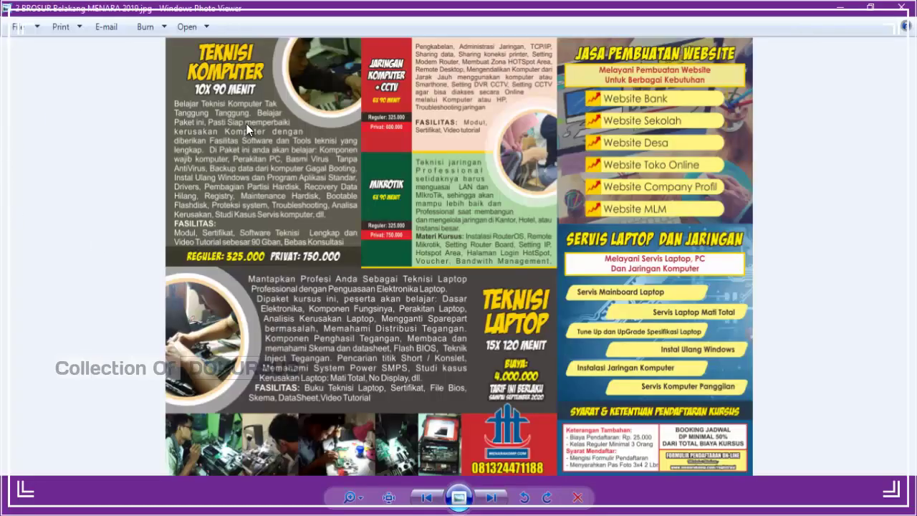
{"action": "key", "text": "Right"}
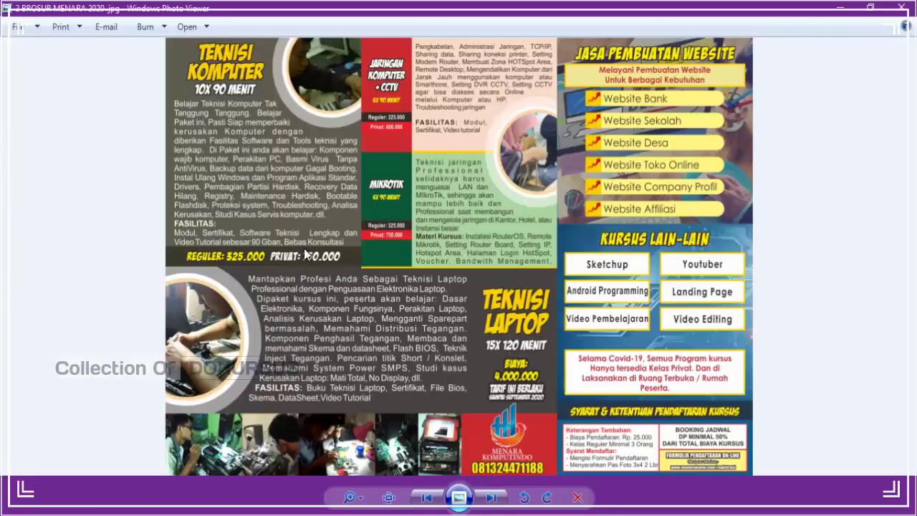
{"action": "key", "text": "Right"}
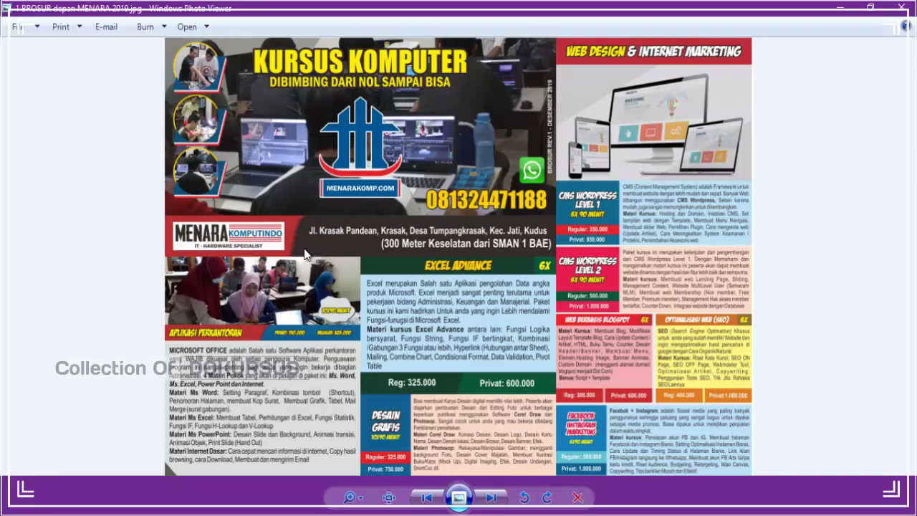
{"action": "key", "text": "Right"}
{"action": "key", "text": "Right"}
{"action": "key", "text": "Right"}
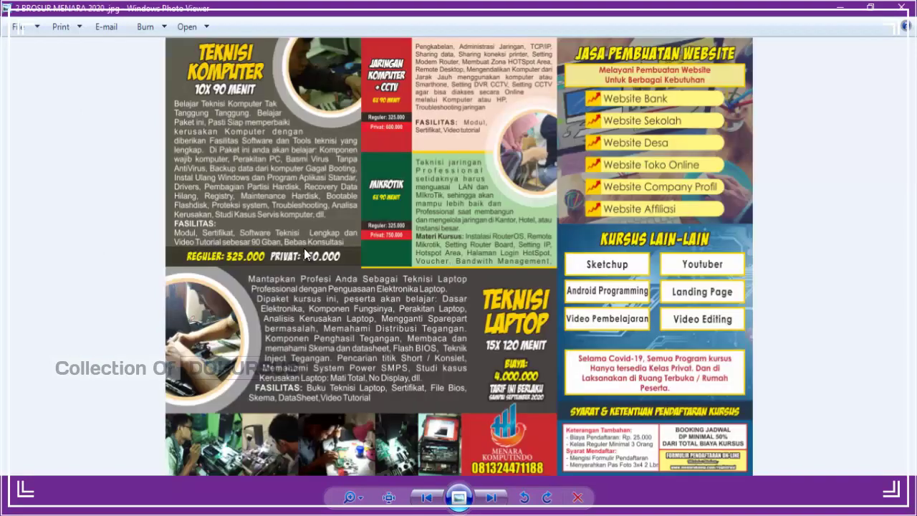
{"action": "left_click", "coordinate": [900, 7]}
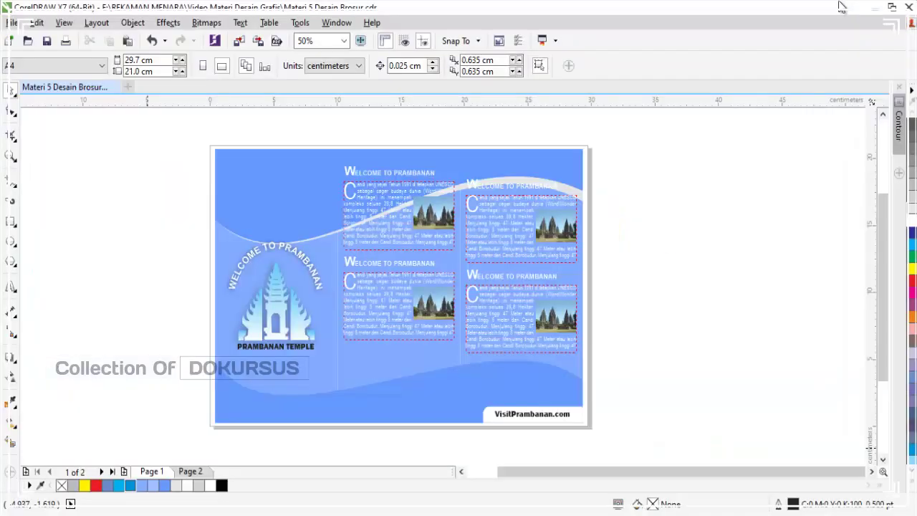